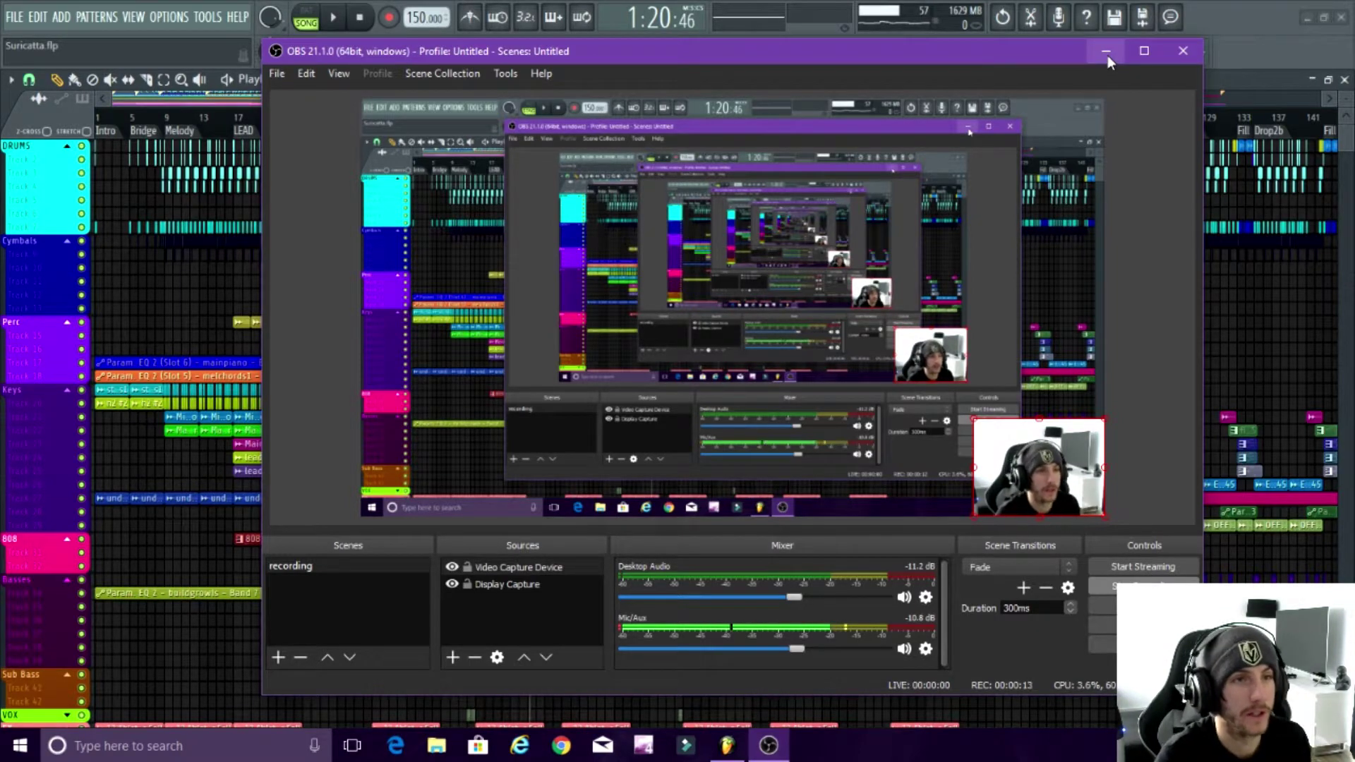
Step: Switch to FL Studio and look over the playlist arrangement from the drum tracks down to the automation tracks
click(1107, 52)
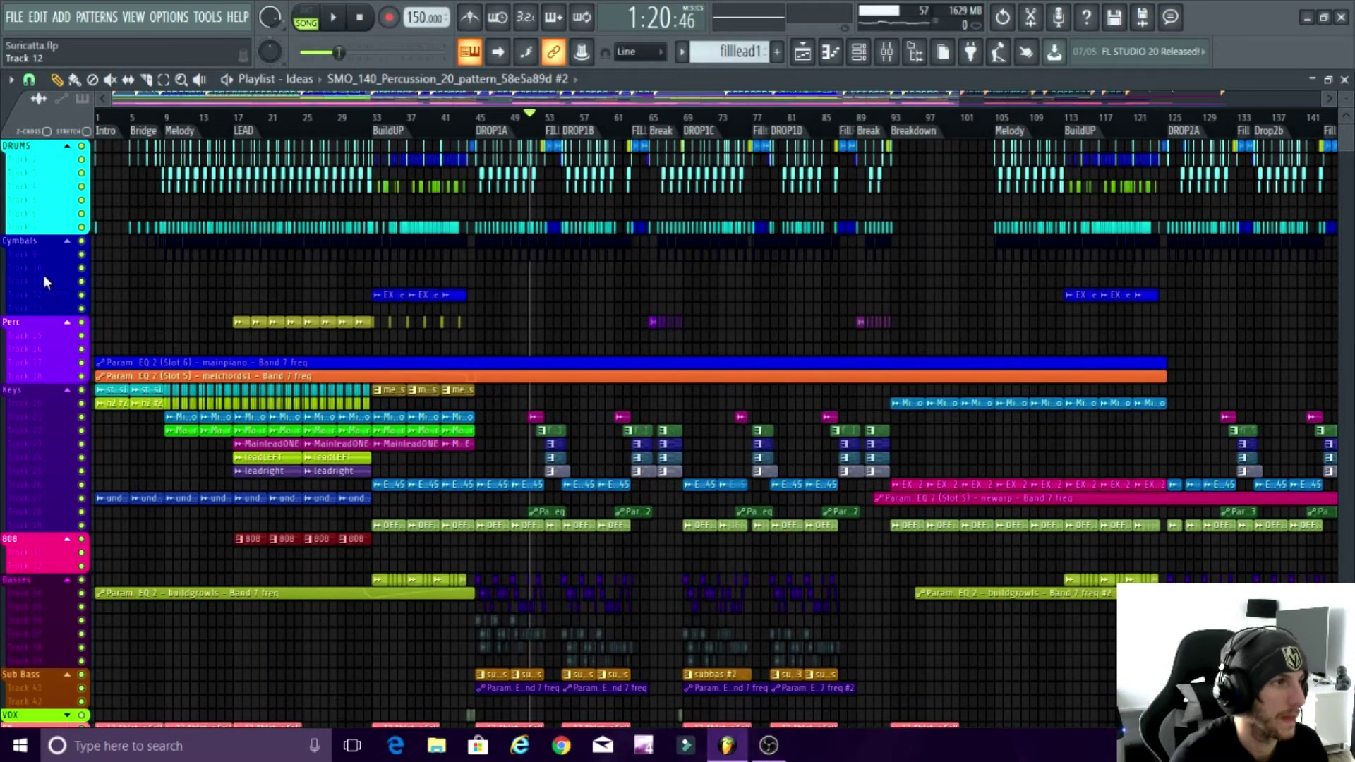
scroll(177, 395, down, 4)
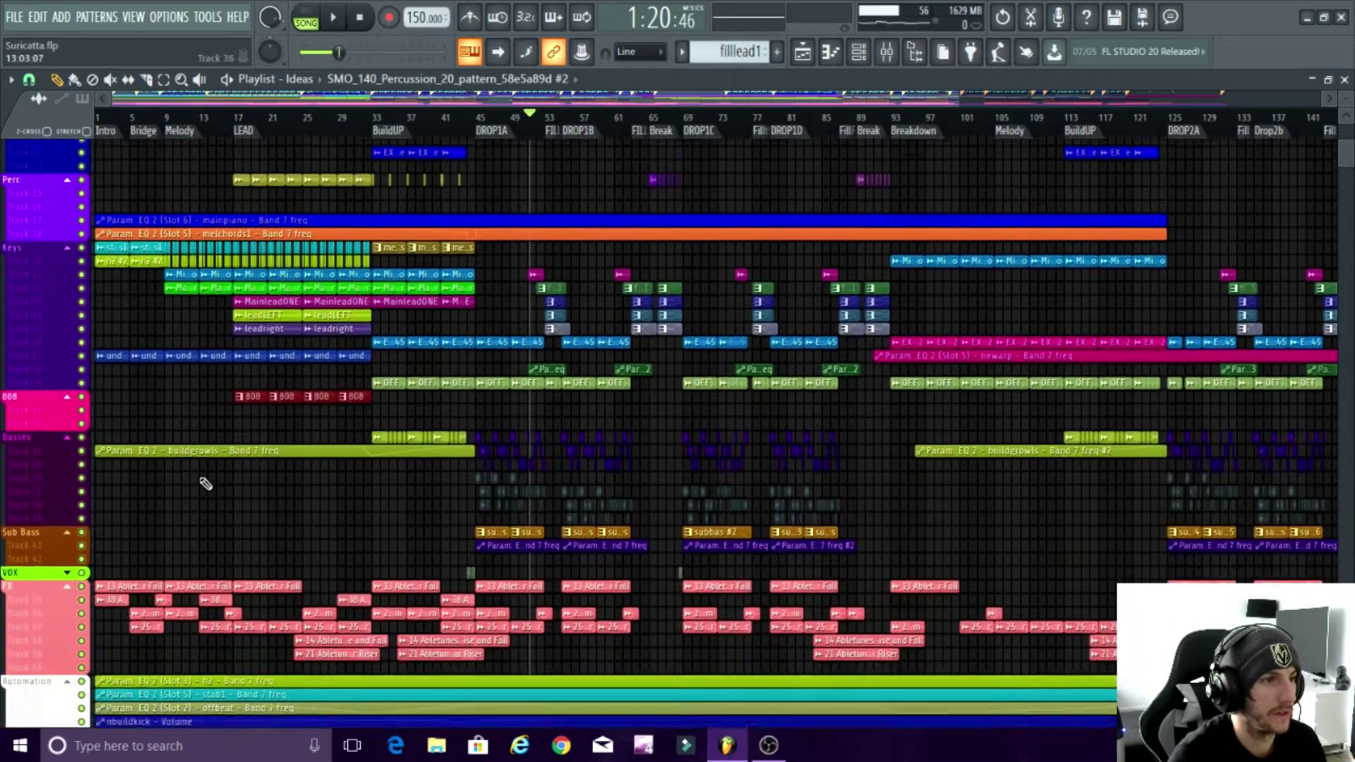
scroll(78, 608, down, 2)
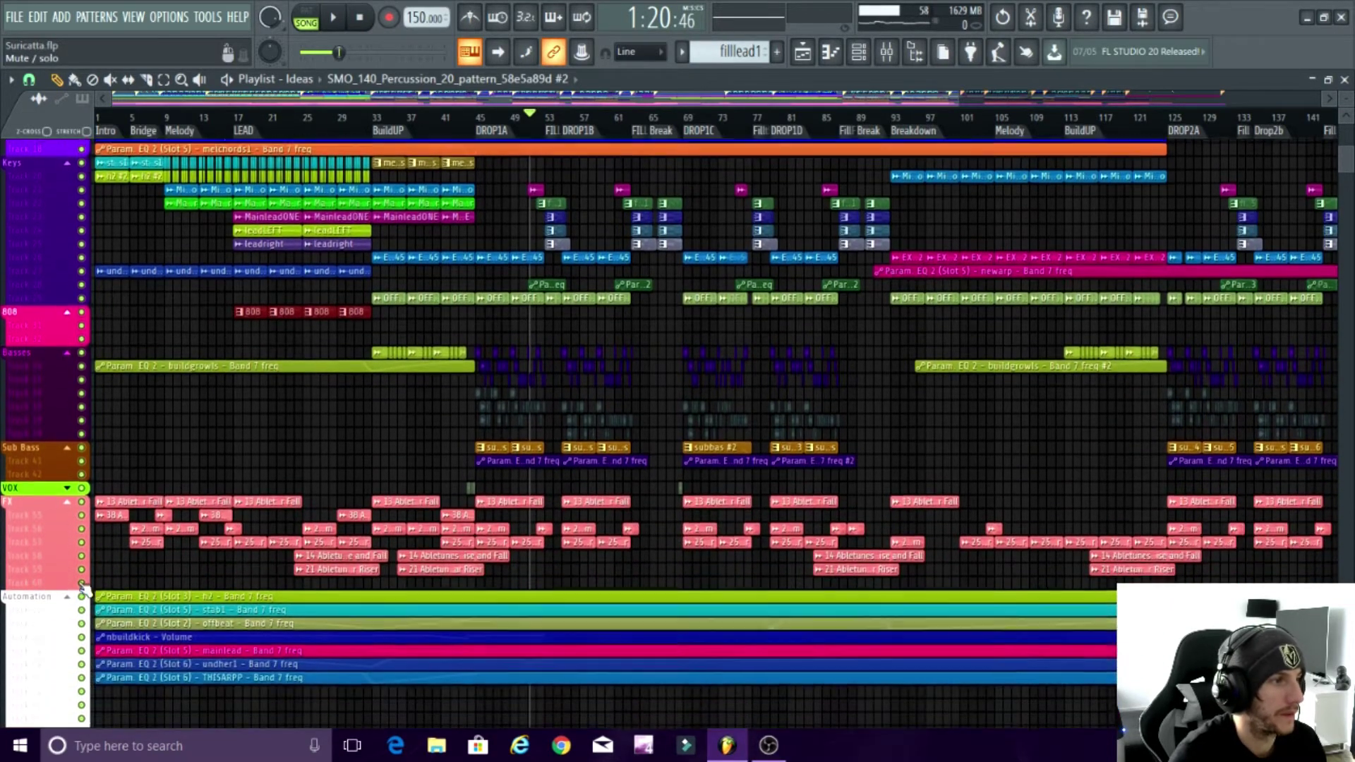
scroll(64, 526, up, 5)
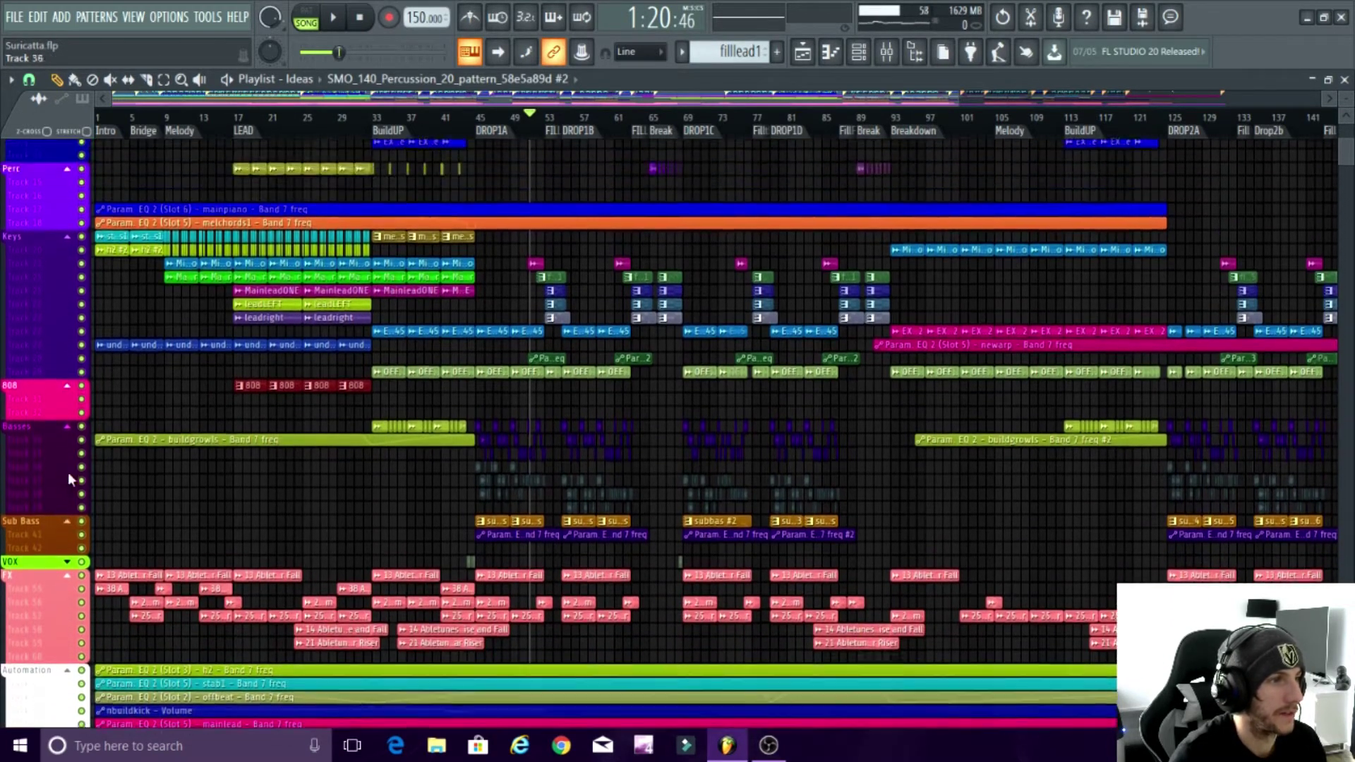
scroll(158, 563, up, 2)
scroll(134, 564, down, 2)
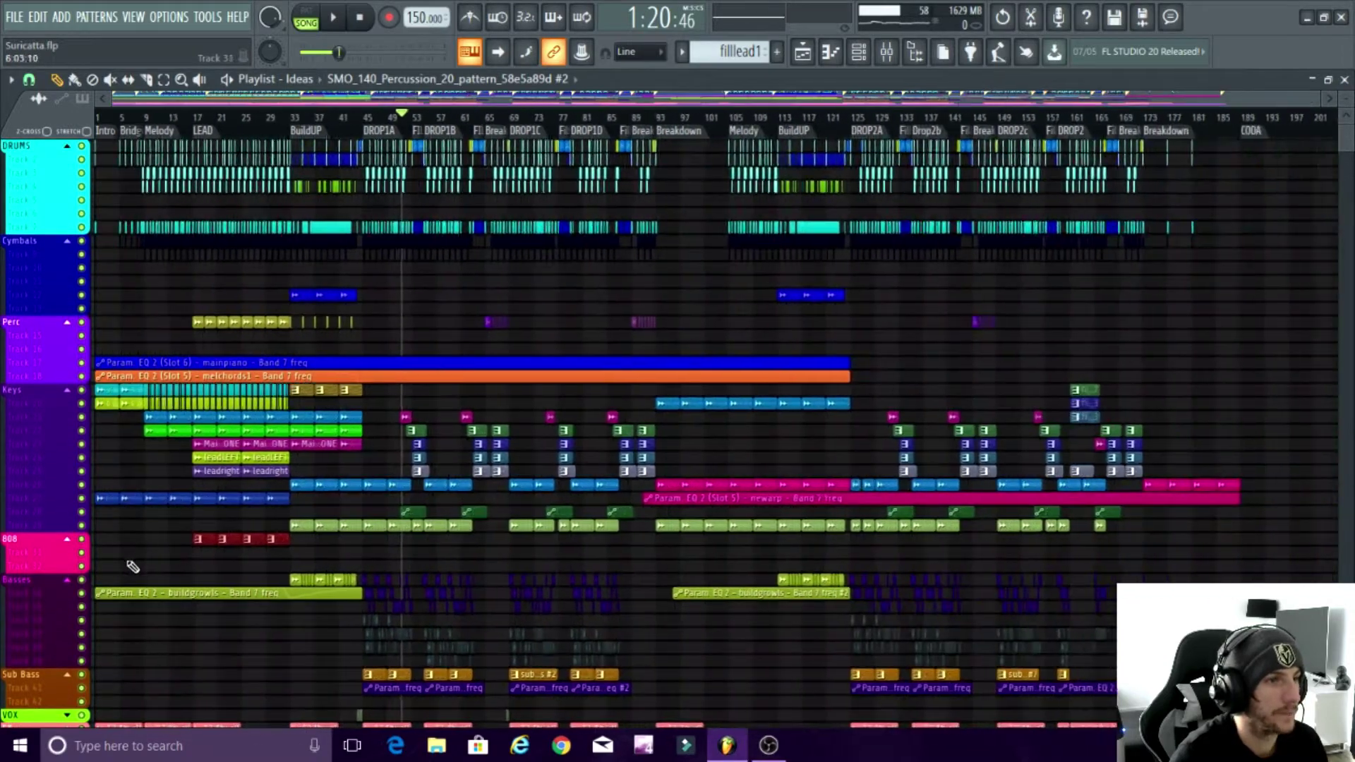
scroll(133, 555, down, 5)
scroll(244, 533, up, 3)
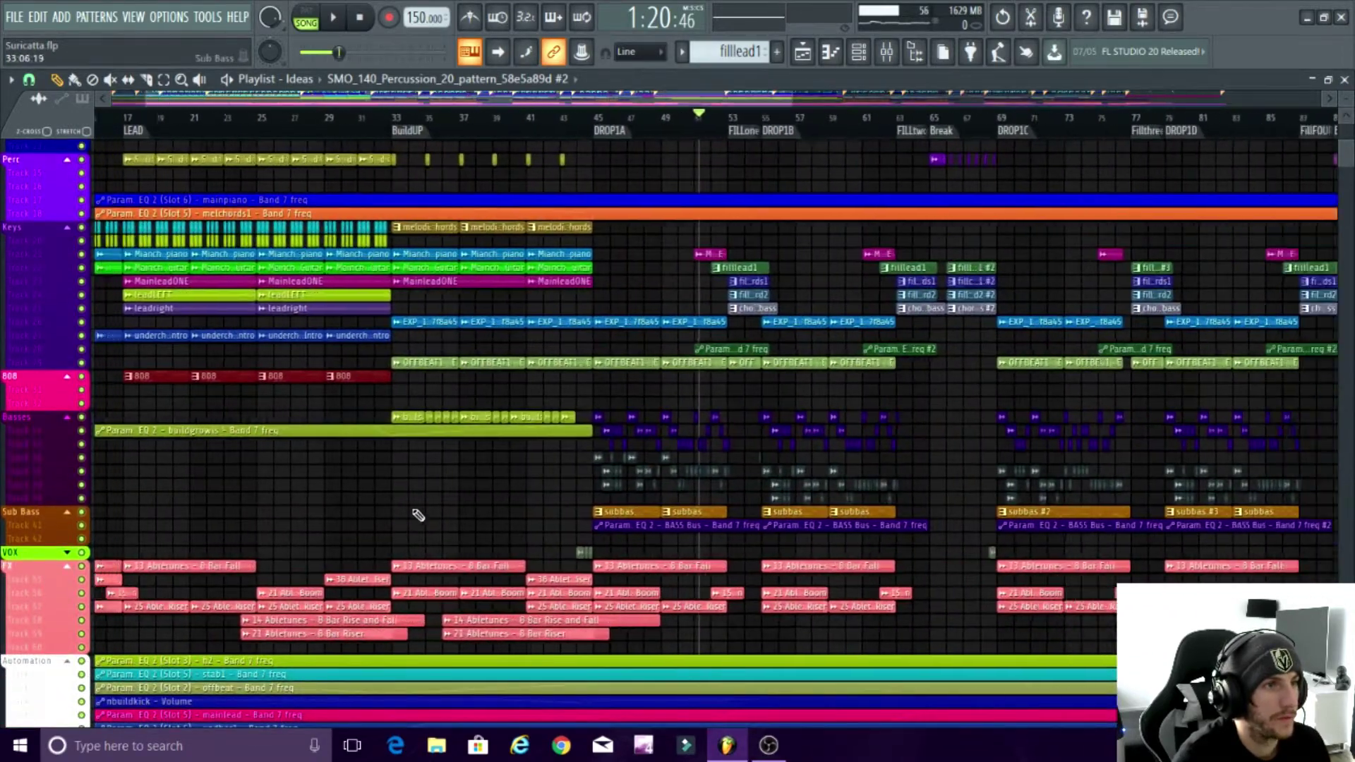
Step: Examine the layered bass and sub bass clips in the DROP1A section, starting from the Monster clip at bar 45
scroll(557, 566, up, 5)
scroll(544, 569, up, 2)
scroll(497, 567, up, 4)
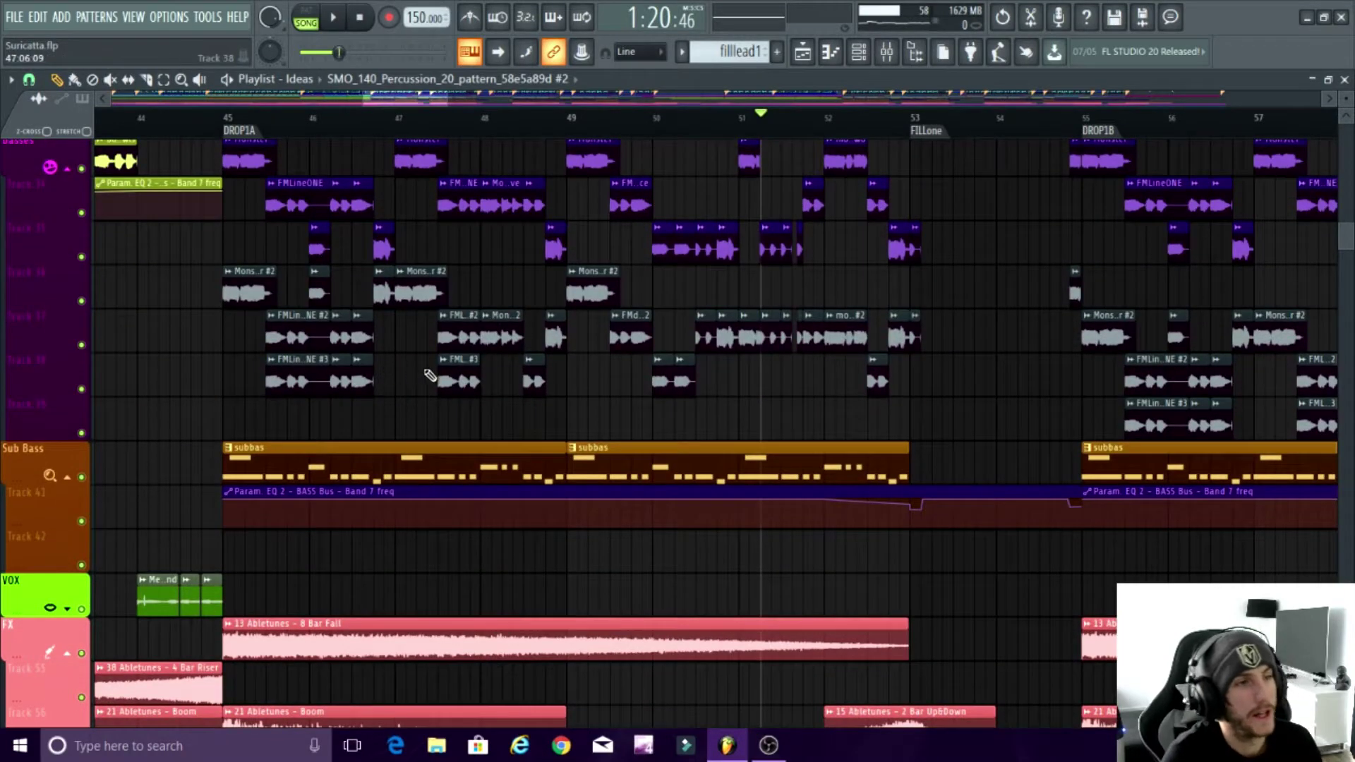
scroll(638, 254, up, 2)
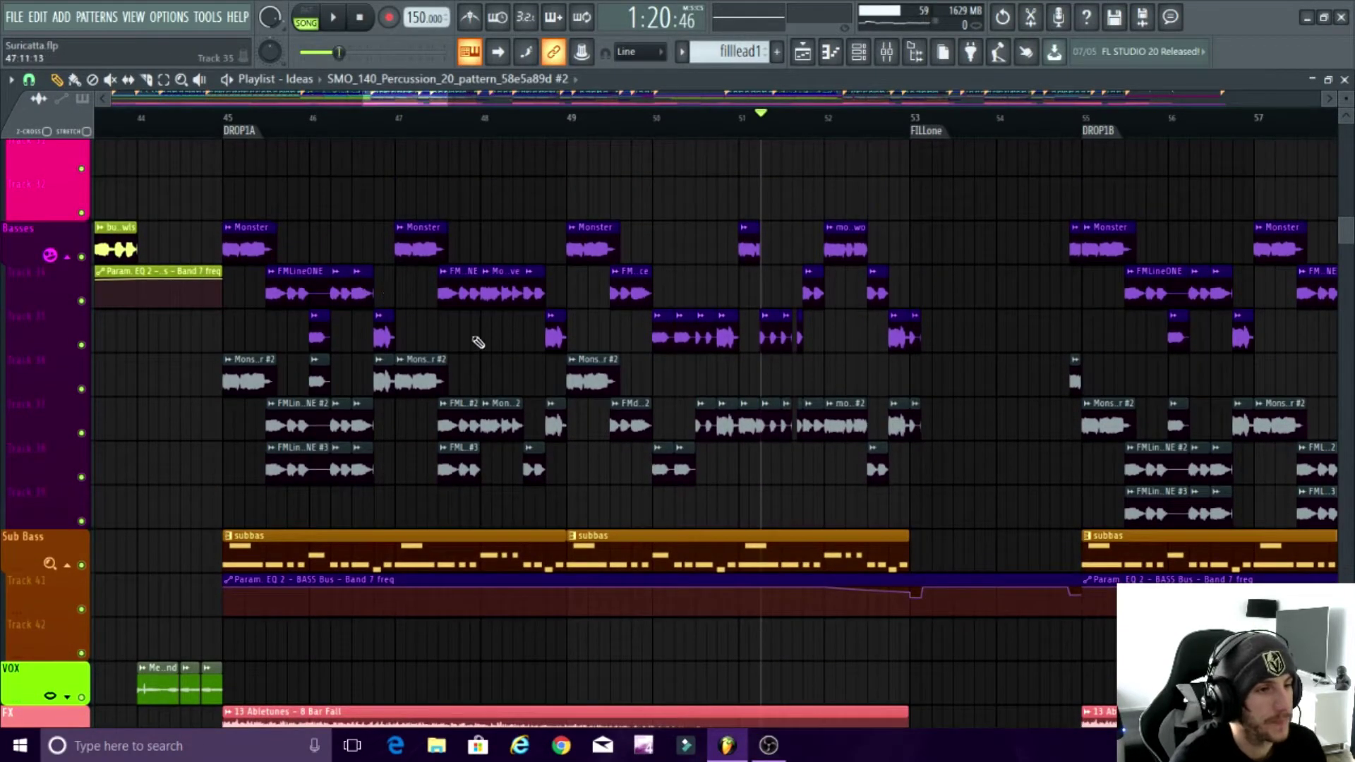
scroll(478, 342, down, 6)
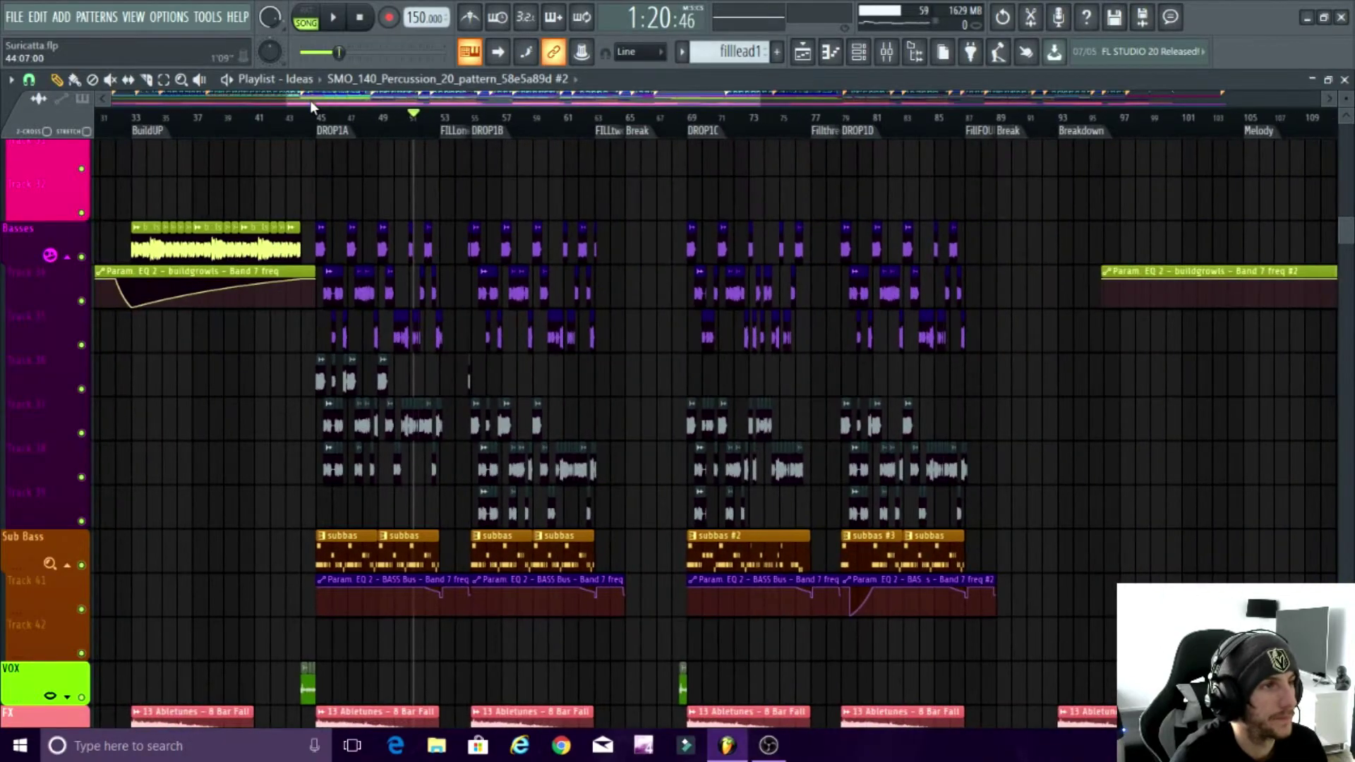
scroll(341, 302, up, 2)
scroll(346, 297, up, 6)
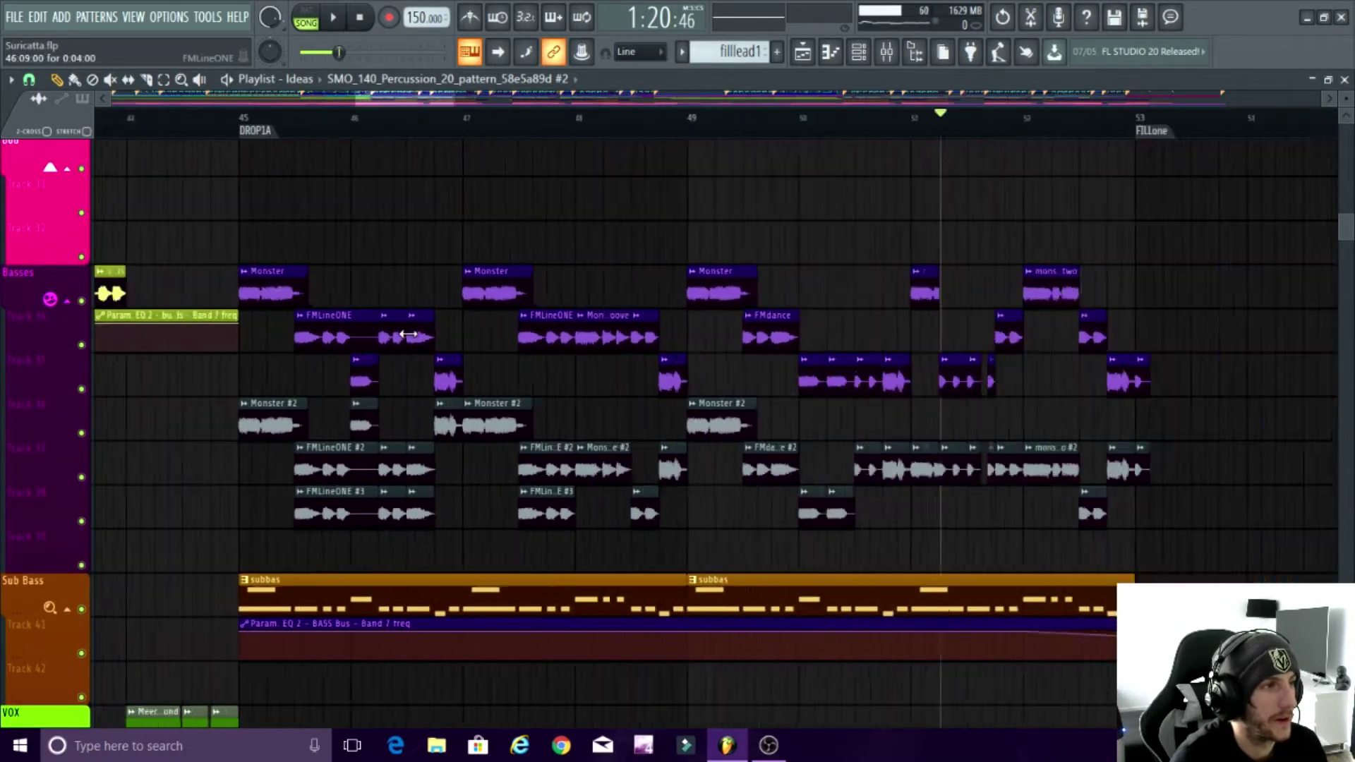
scroll(395, 310, up, 5)
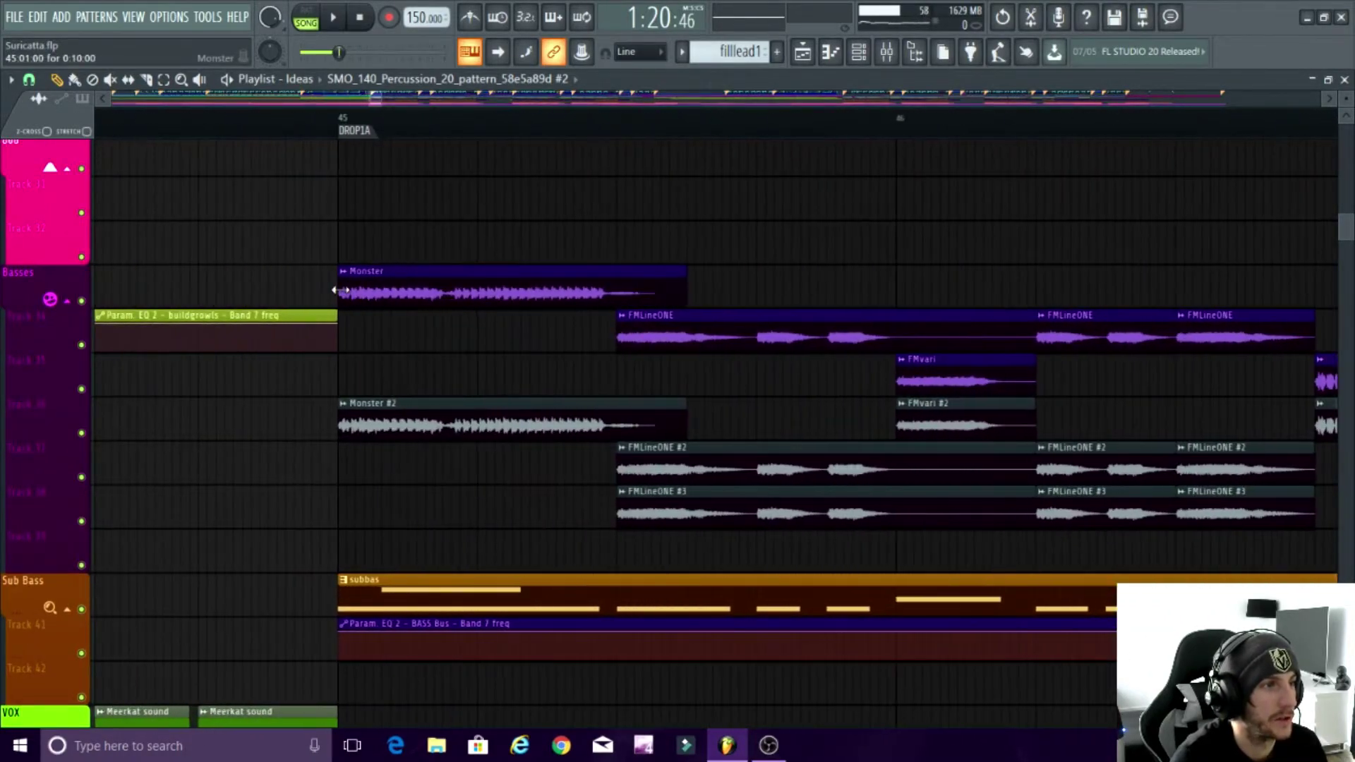
scroll(413, 296, down, 10)
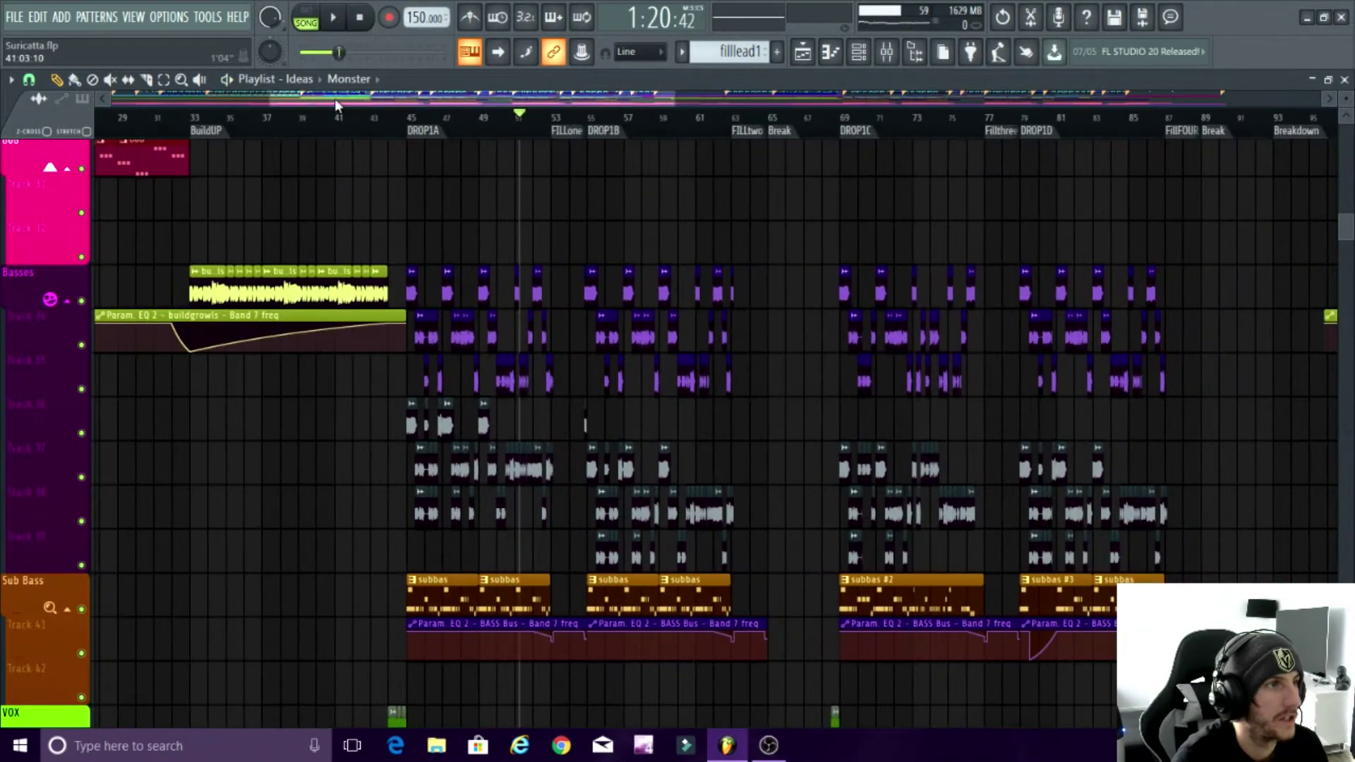
Step: Return to the Intro section and set the playback position to the start of the song at bar 1
drag(337, 106, 166, 106)
scroll(197, 339, down, 5)
scroll(214, 364, up, 5)
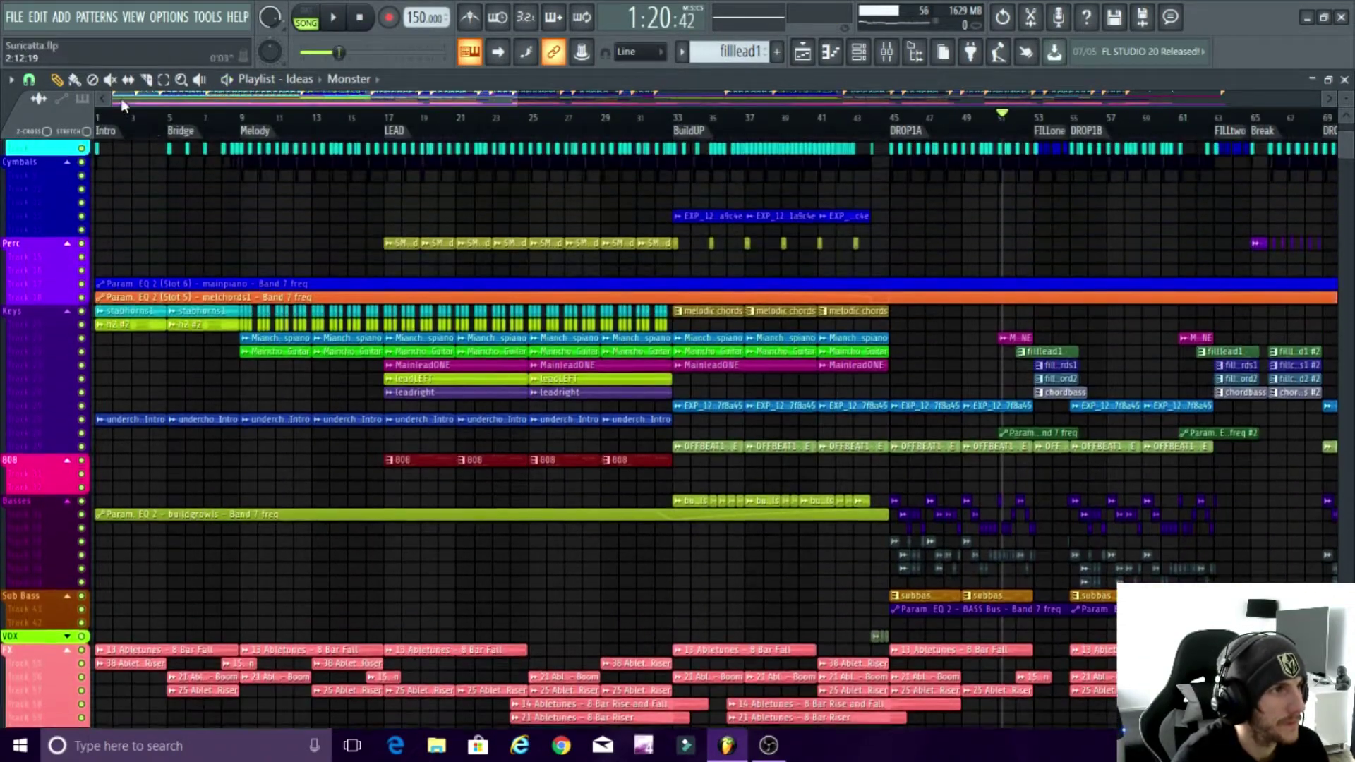
click(98, 116)
scroll(45, 145, up, 3)
scroll(46, 144, up, 2)
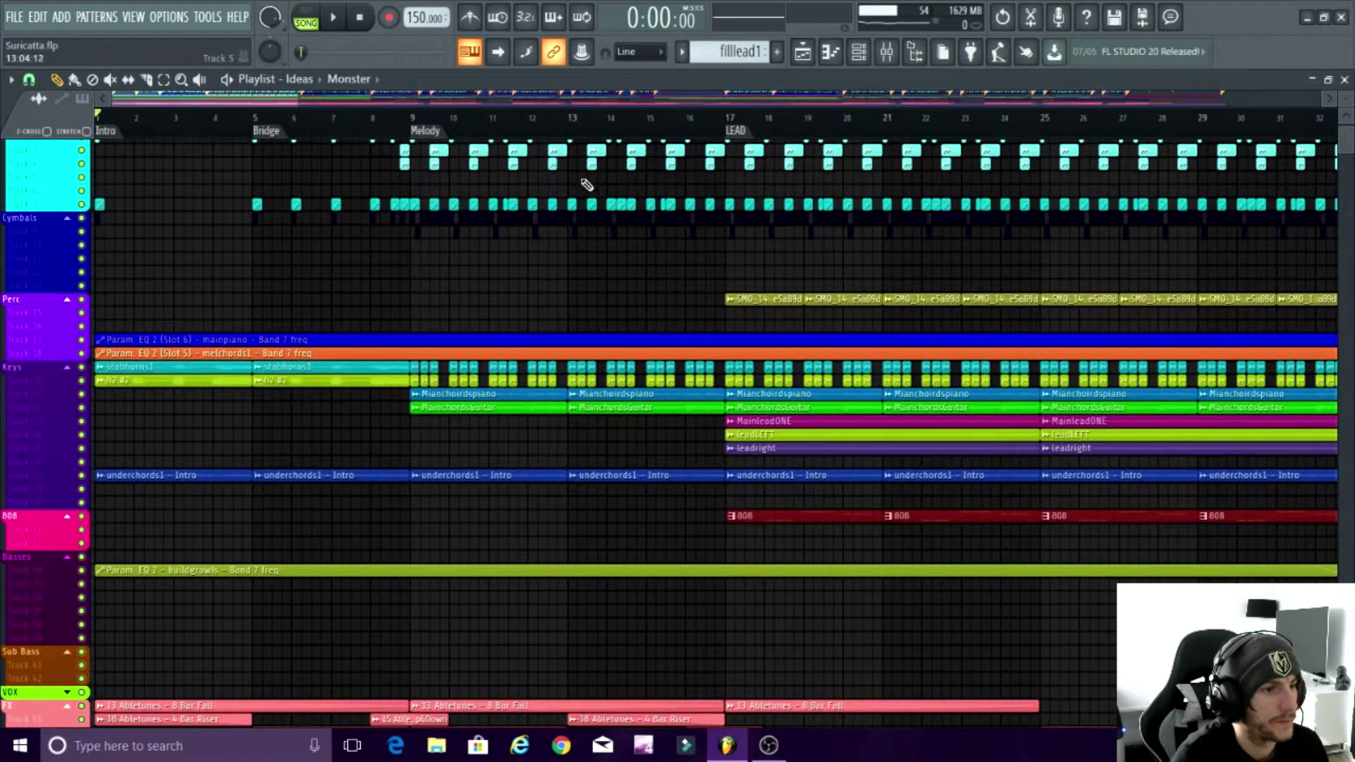
Step: Switch to OBS to check the recording, and return to the FL Studio playlist
mouse_move(779, 743)
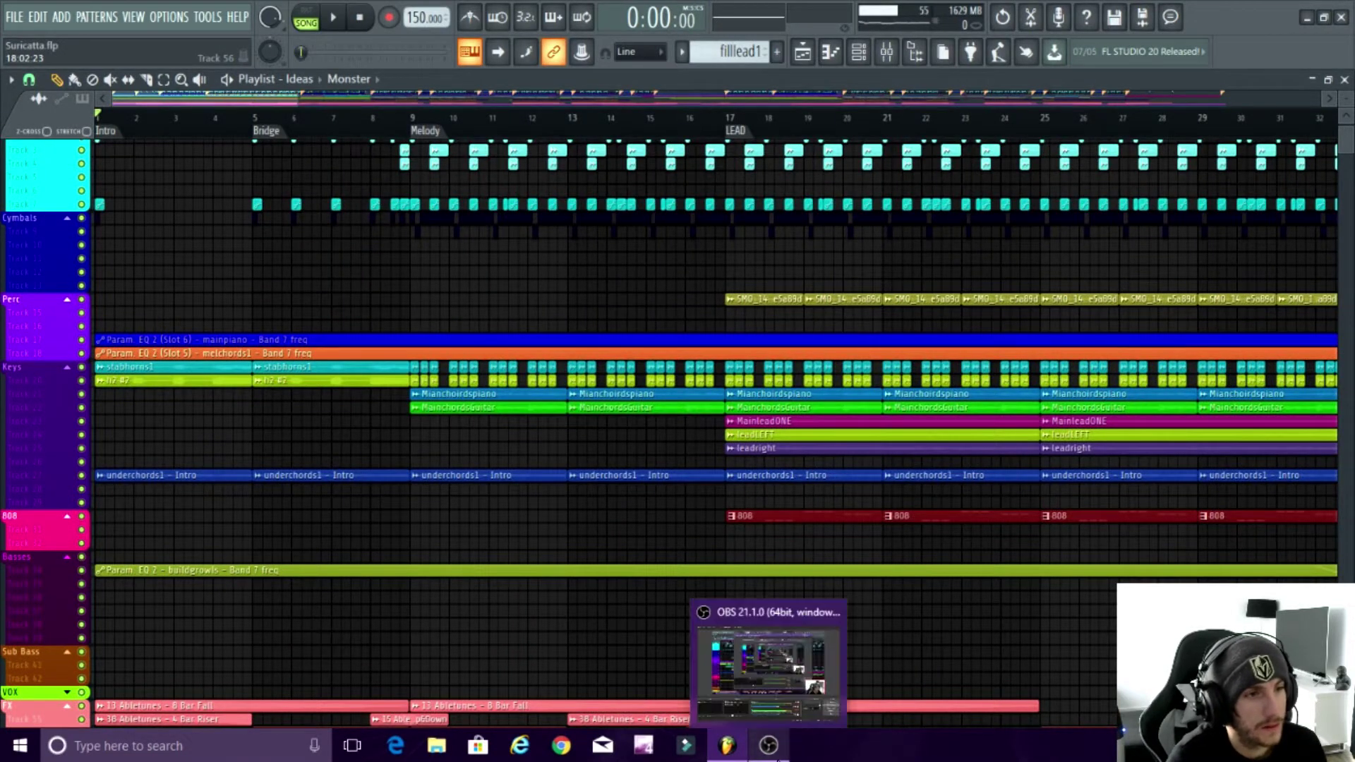
click(768, 748)
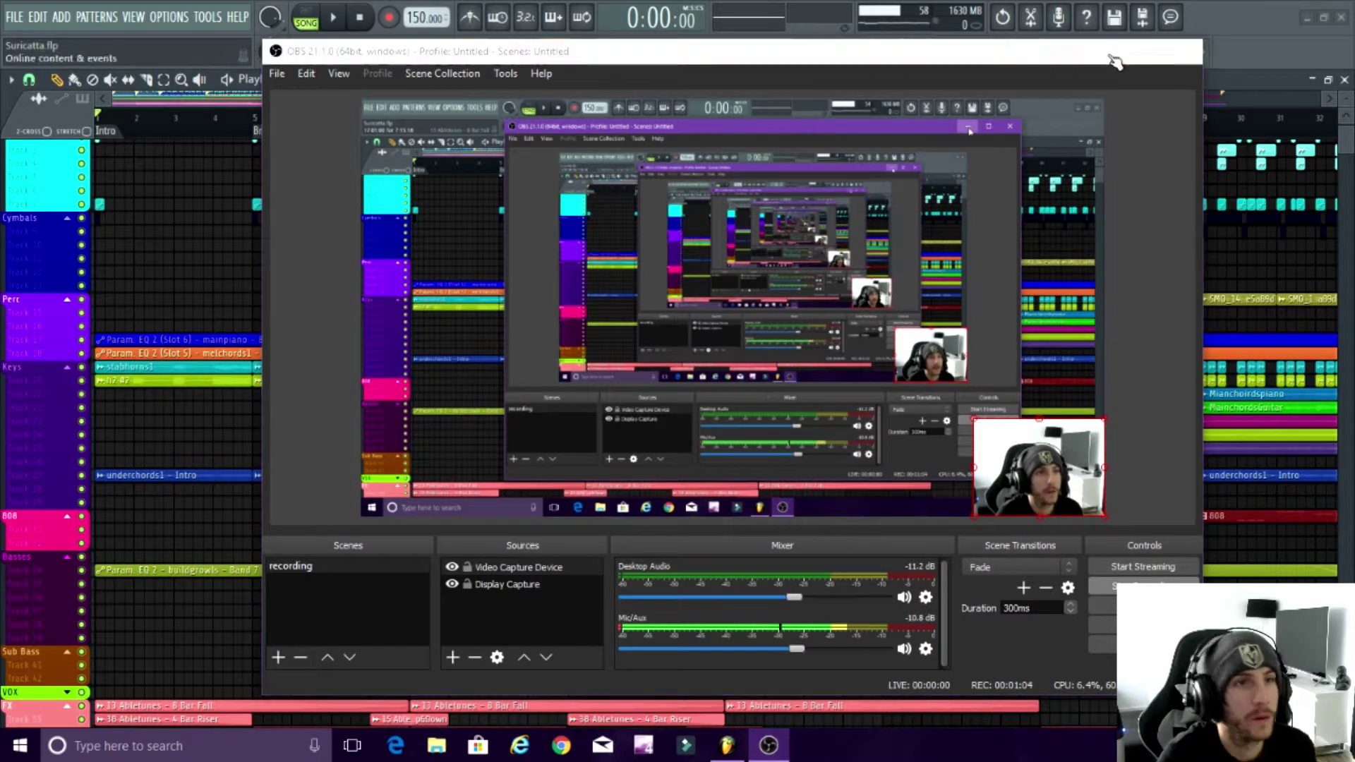
click(1105, 50)
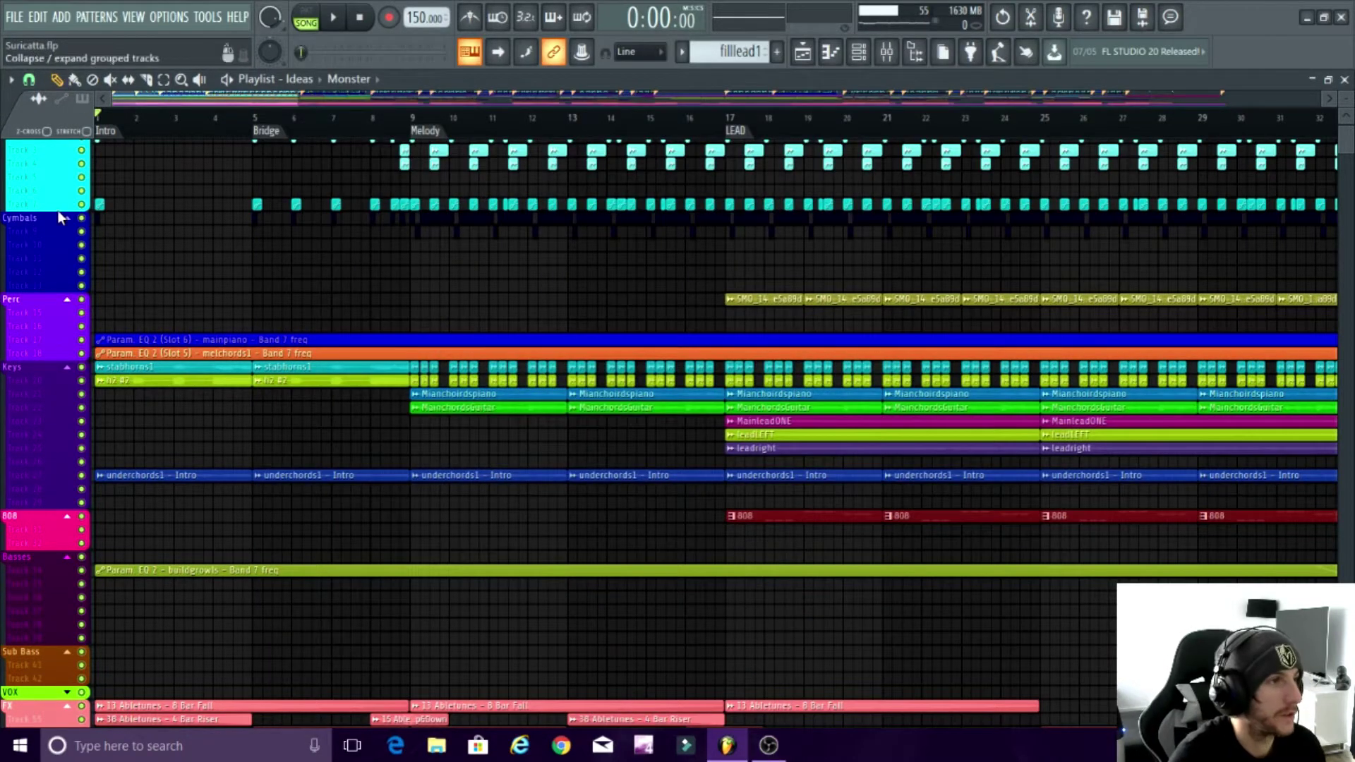
Step: Preview the first Mianchoirdspiano clip at bar 9 among the Keys tracks
scroll(193, 221, up, 4)
scroll(198, 216, down, 6)
scroll(214, 392, up, 4)
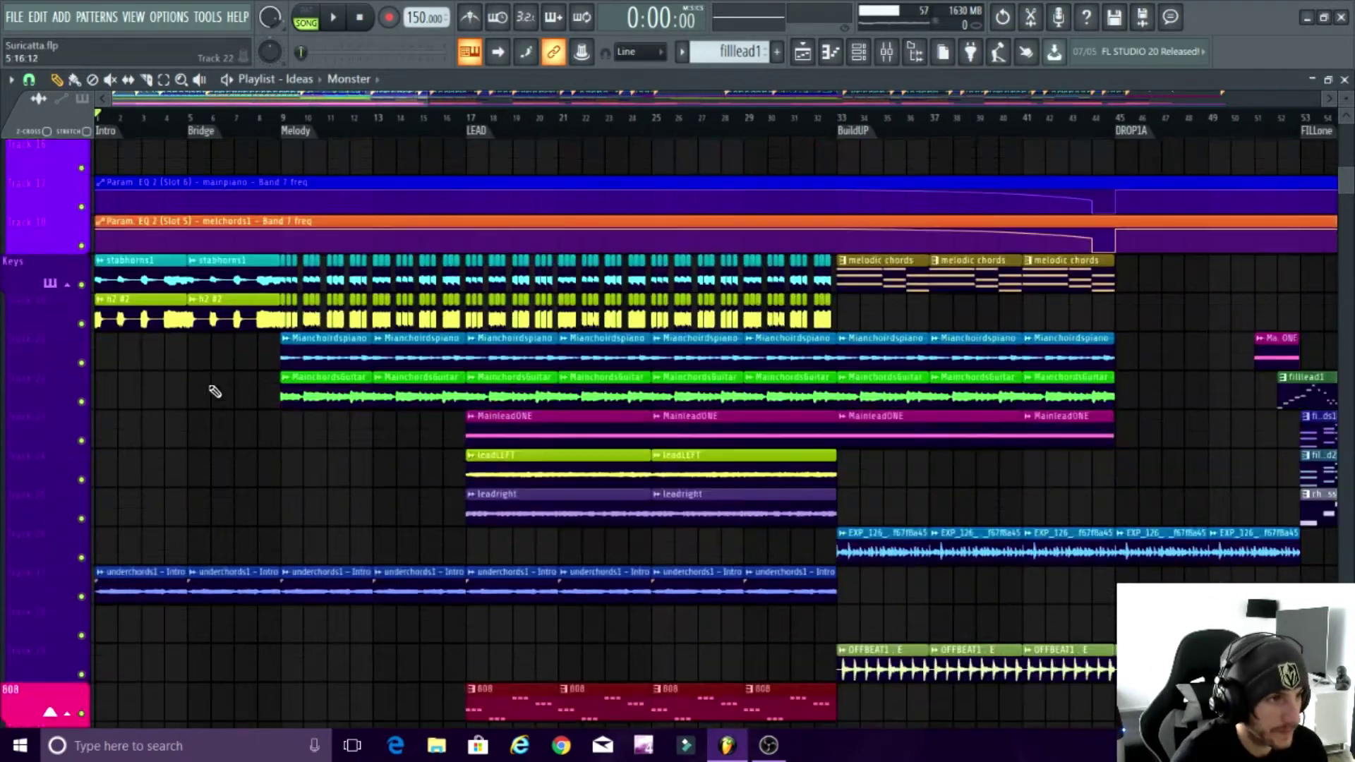
scroll(221, 391, down, 4)
scroll(229, 394, up, 4)
scroll(269, 393, up, 4)
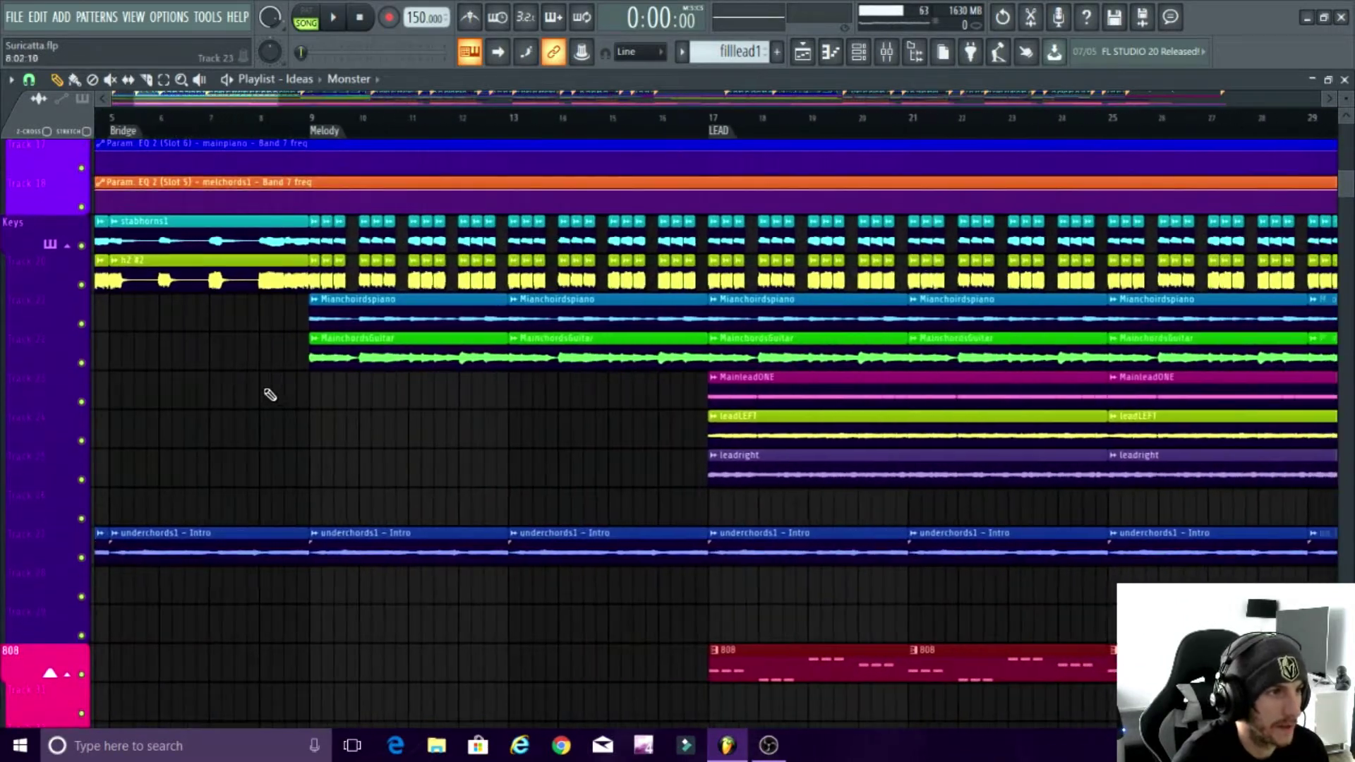
scroll(370, 395, up, 3)
scroll(360, 390, up, 2)
scroll(360, 379, down, 3)
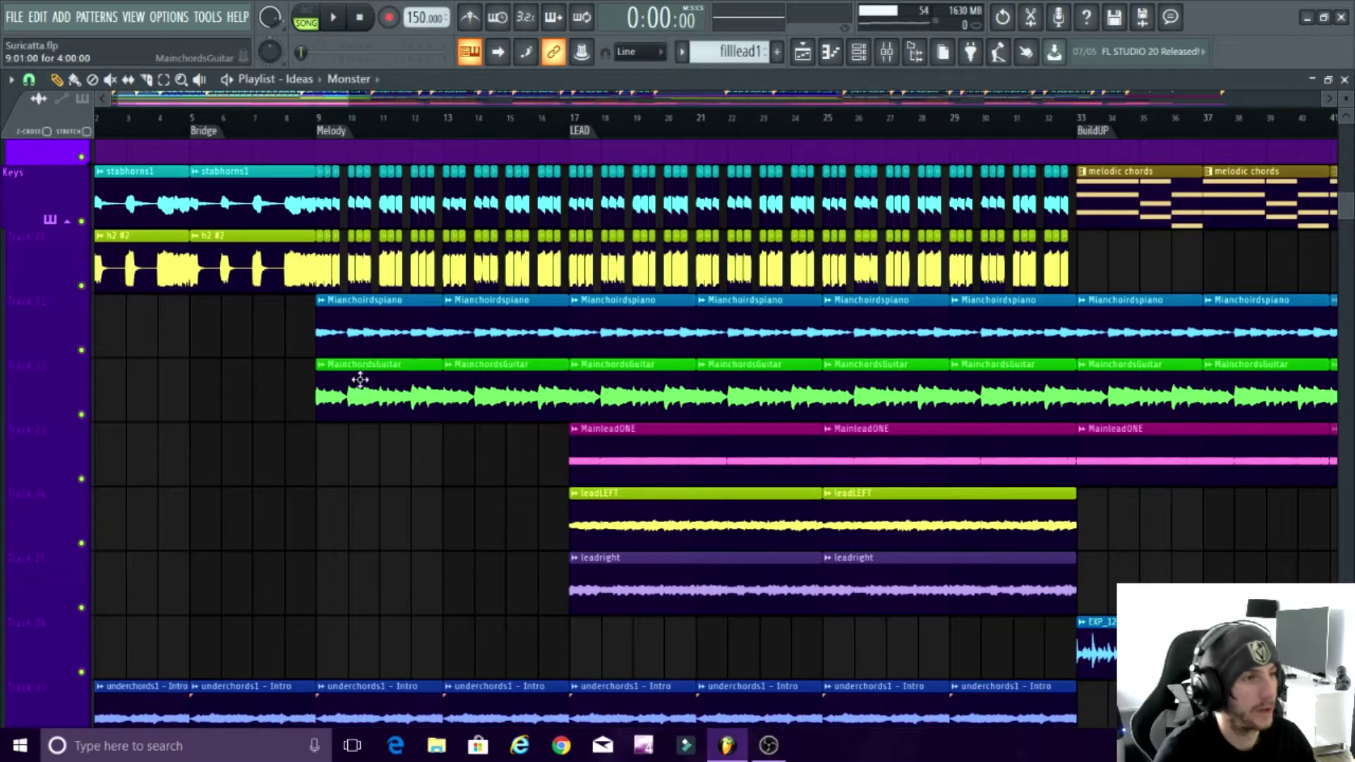
alt+right_click(319, 331)
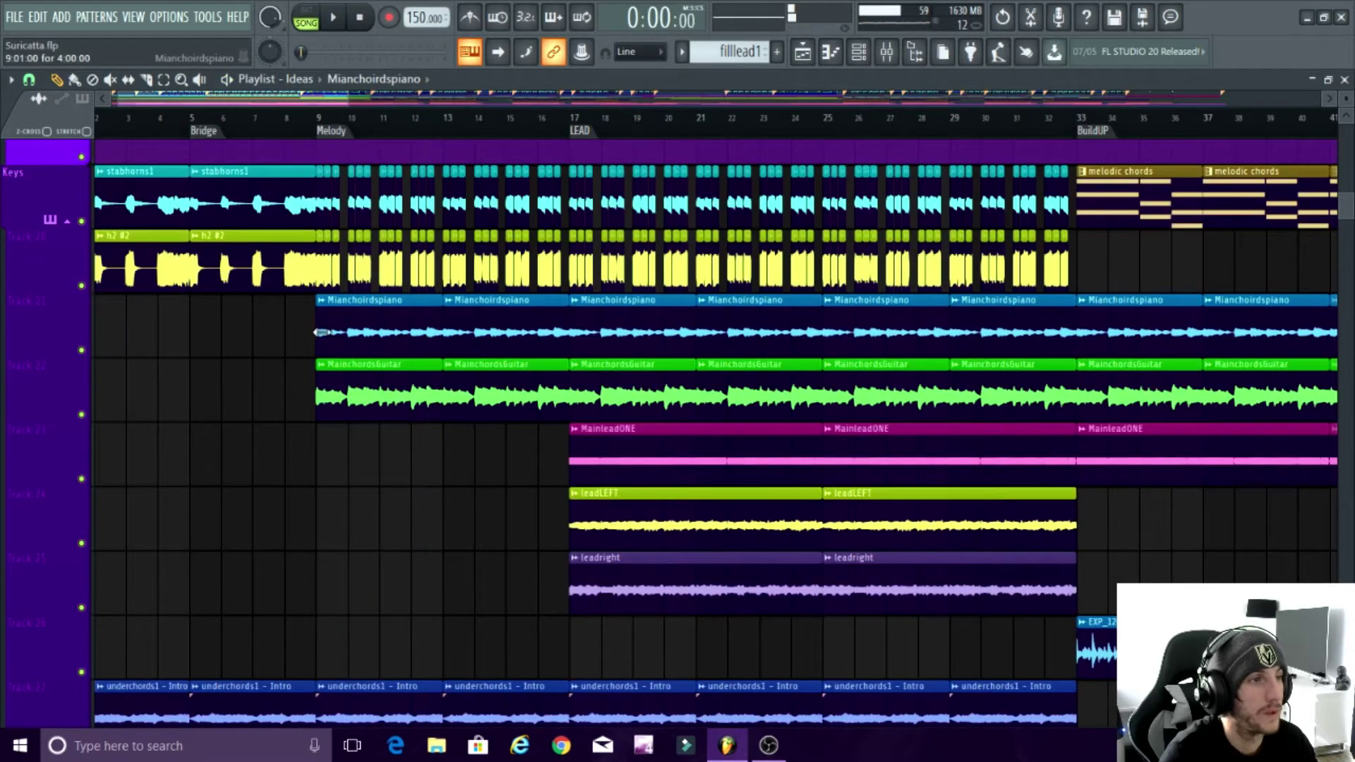
Step: Preview the first MainchordsGuitar clip where the Melody section begins at bar 9
scroll(339, 342, down, 5)
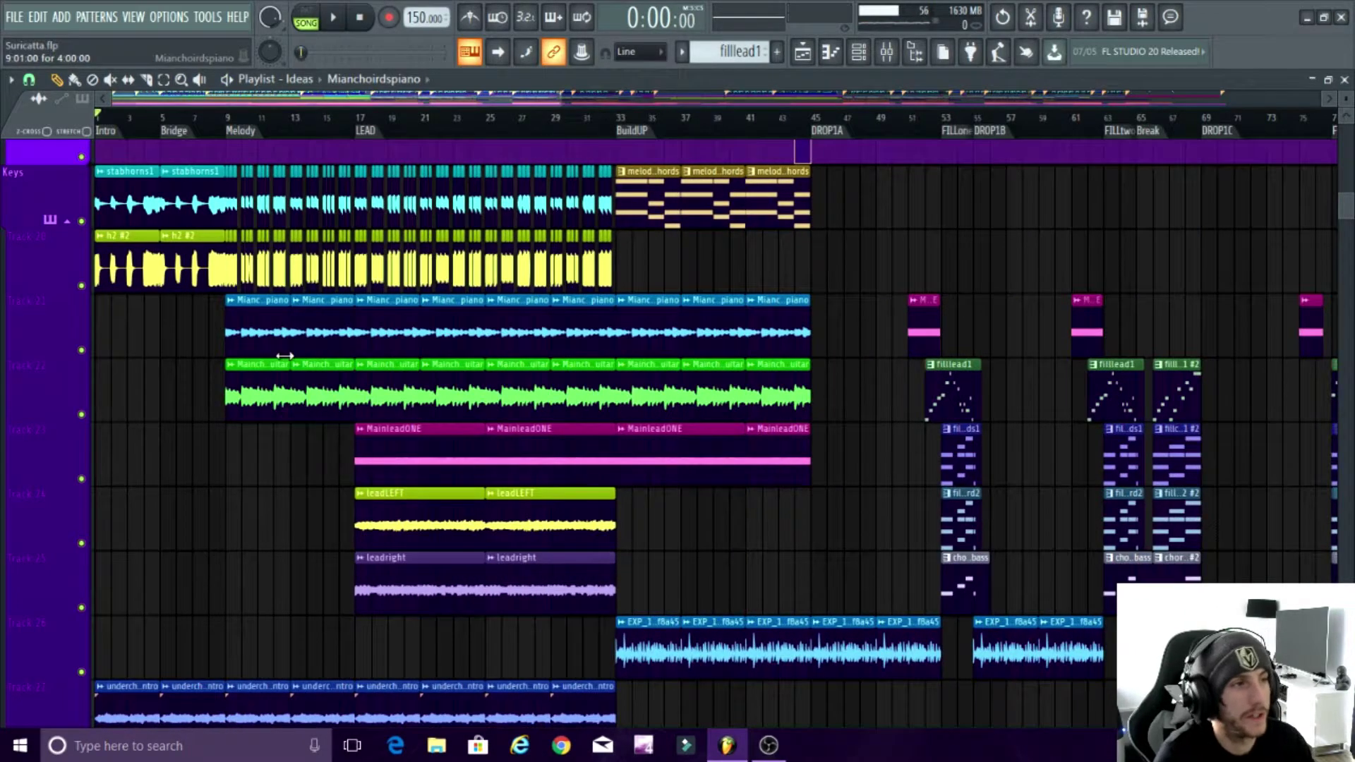
scroll(285, 349, up, 1)
scroll(254, 373, up, 4)
scroll(258, 389, up, 2)
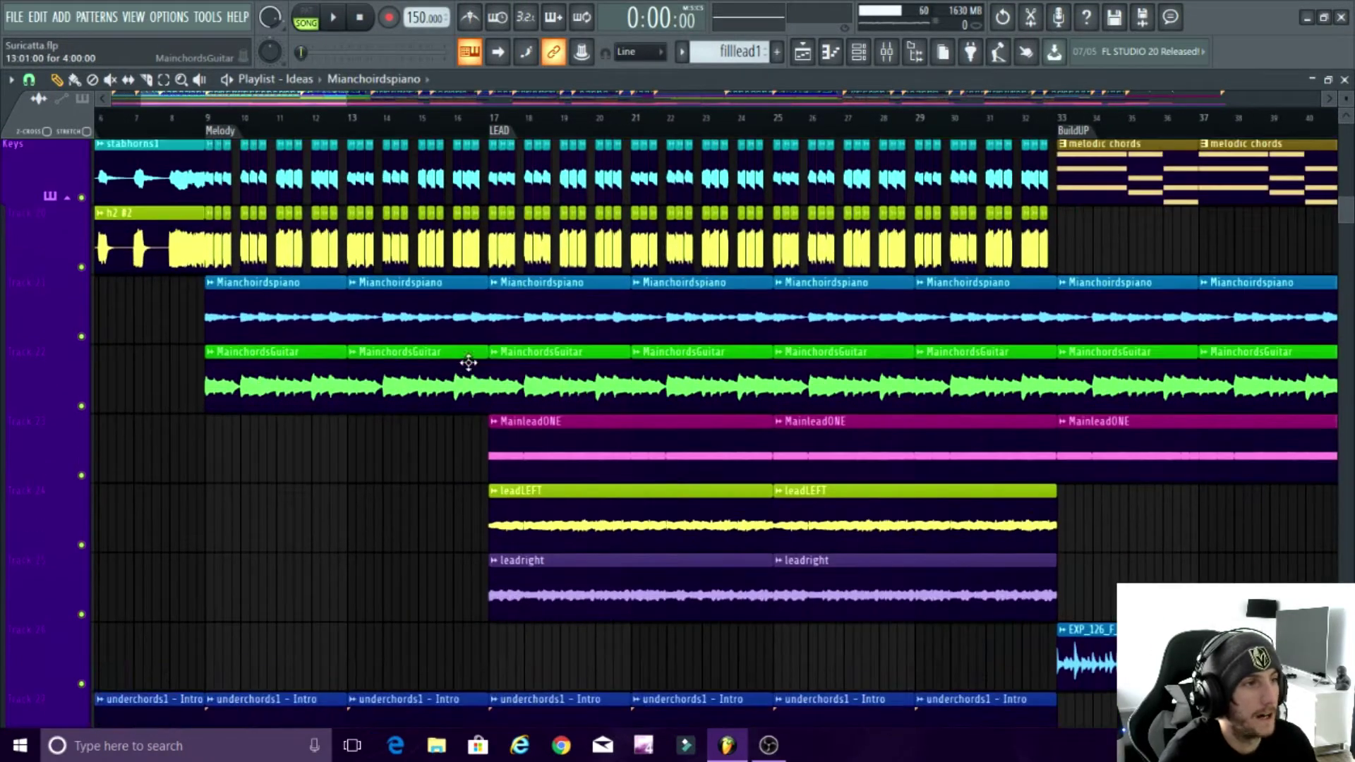
click(207, 386)
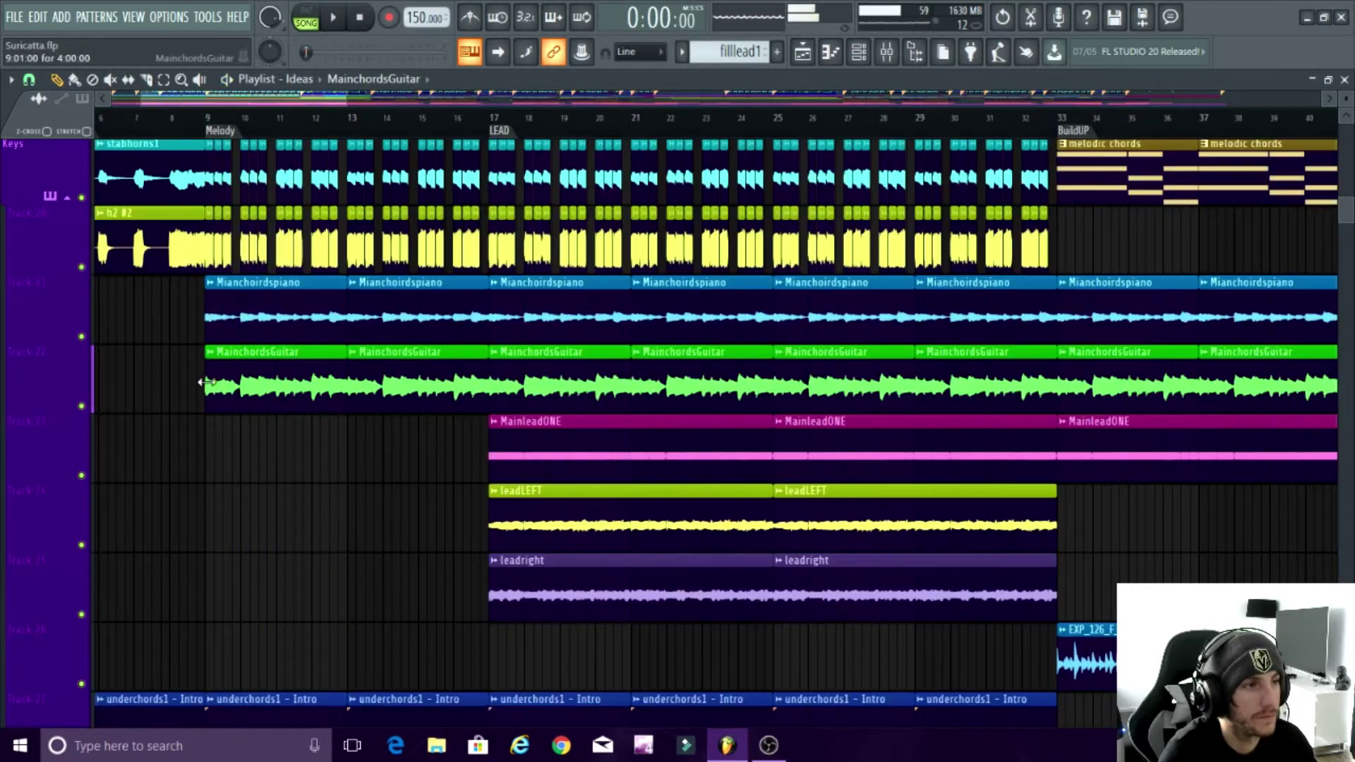
Step: Examine the drum, sidechain automation and cymbal clips from the Melody section through the BuildUP
scroll(207, 385, down, 5)
scroll(213, 323, up, 3)
scroll(213, 324, up, 3)
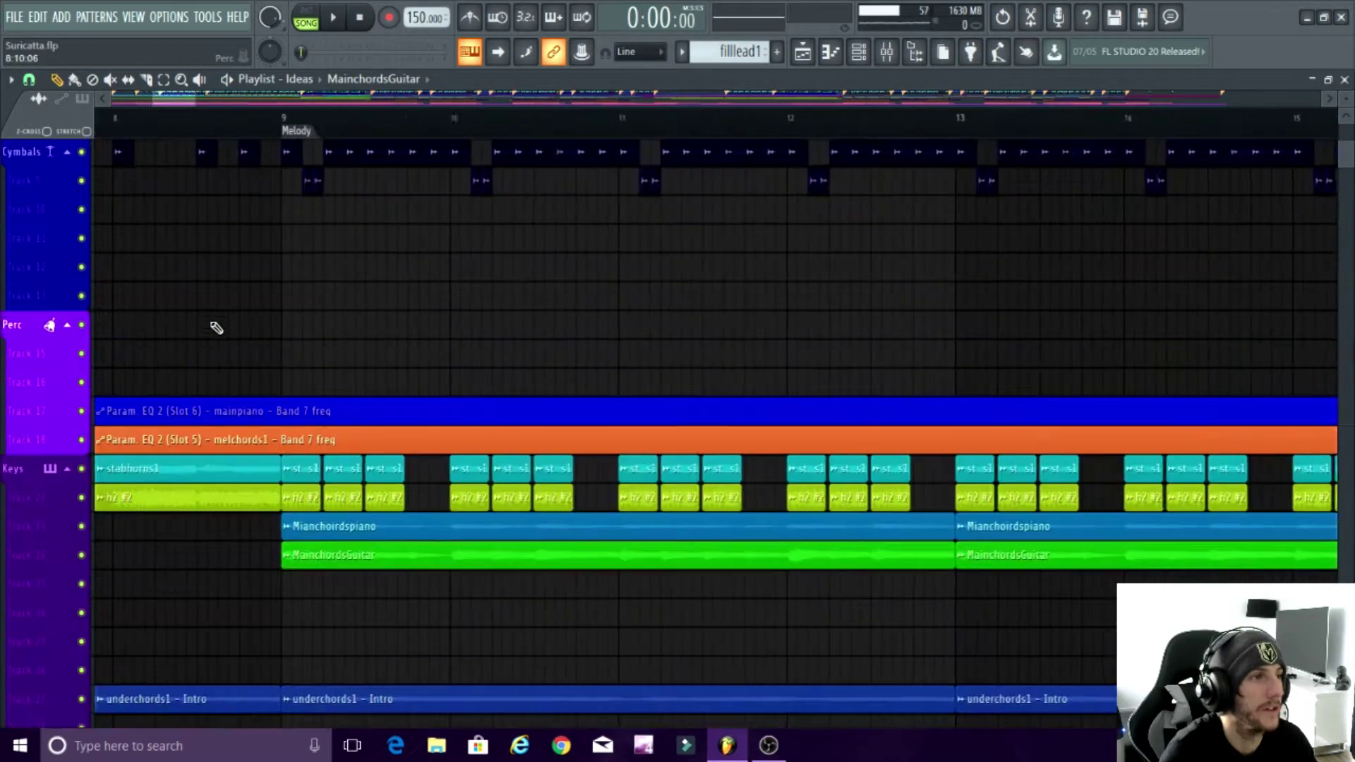
scroll(236, 369, up, 2)
scroll(322, 361, up, 3)
scroll(322, 360, up, 4)
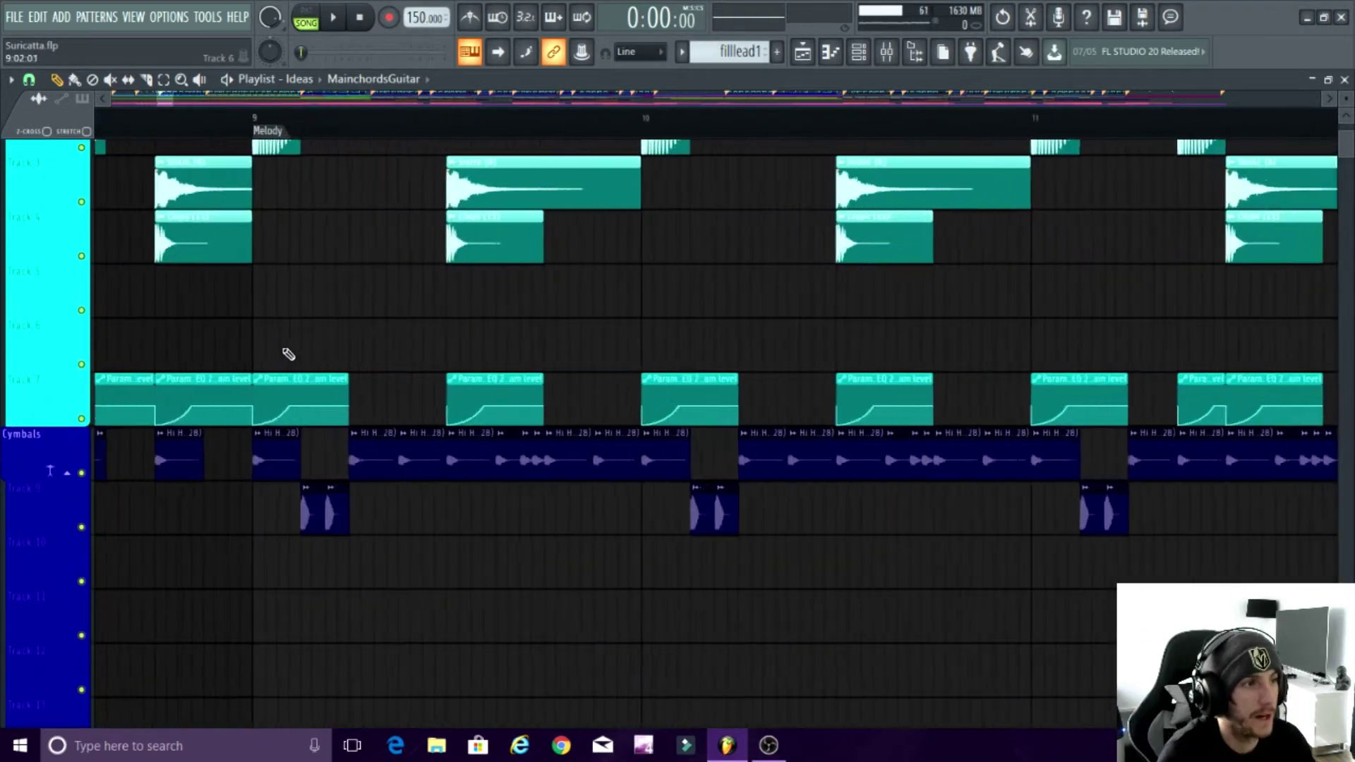
scroll(289, 366, down, 3)
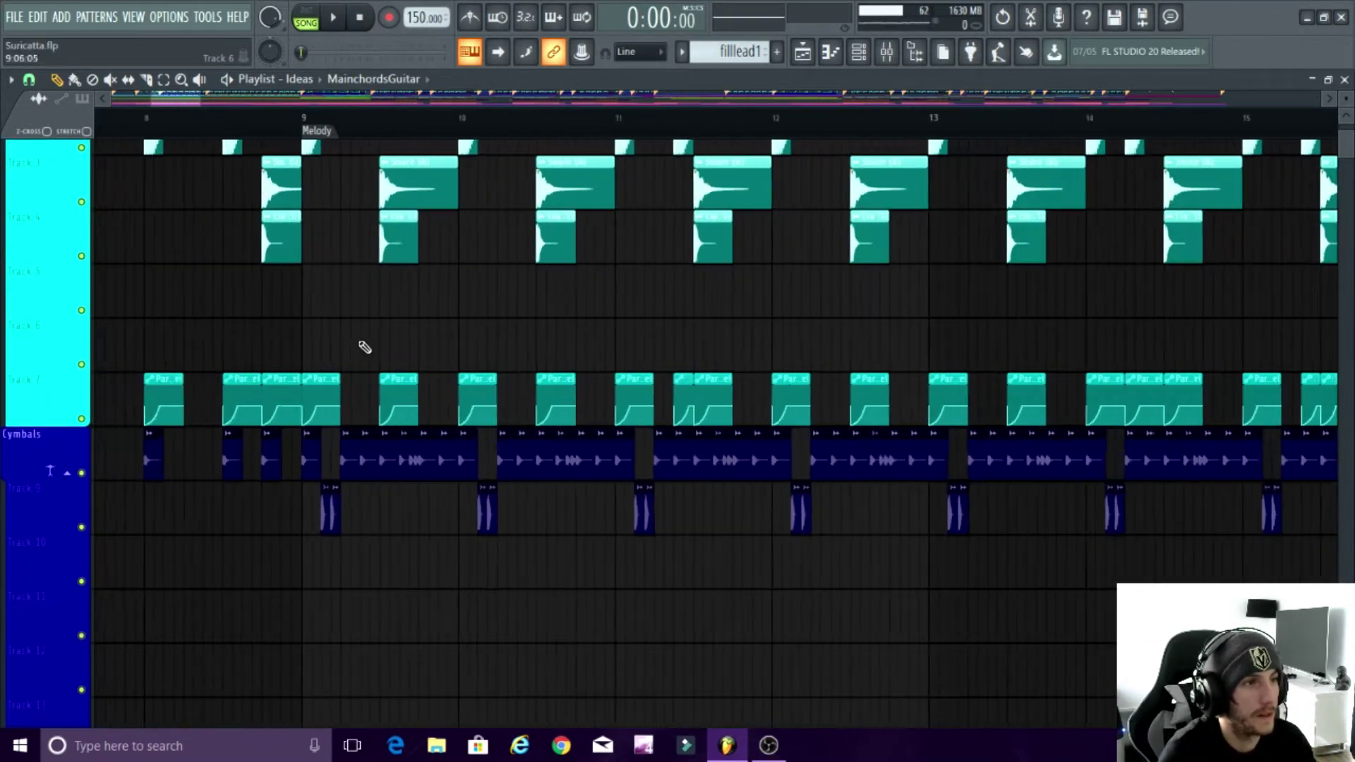
scroll(386, 405, down, 5)
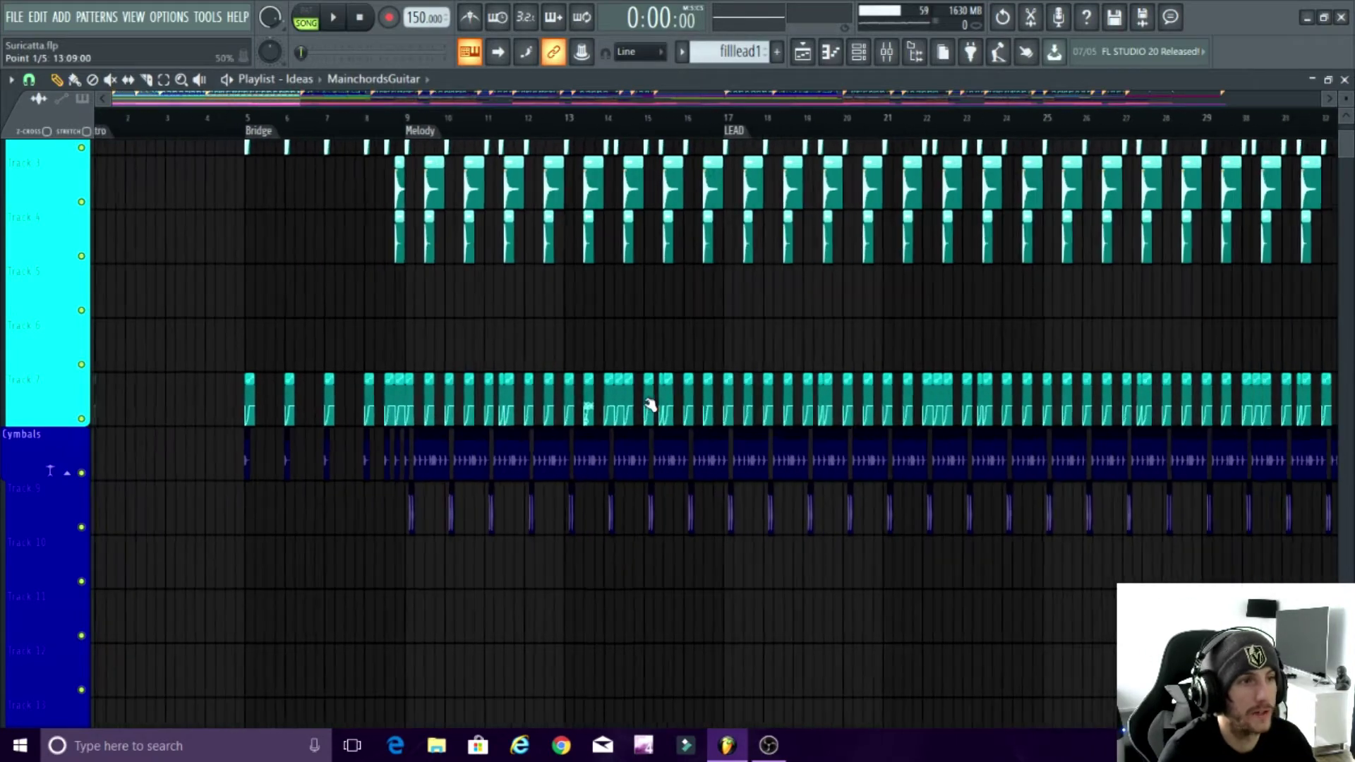
scroll(491, 455, up, 5)
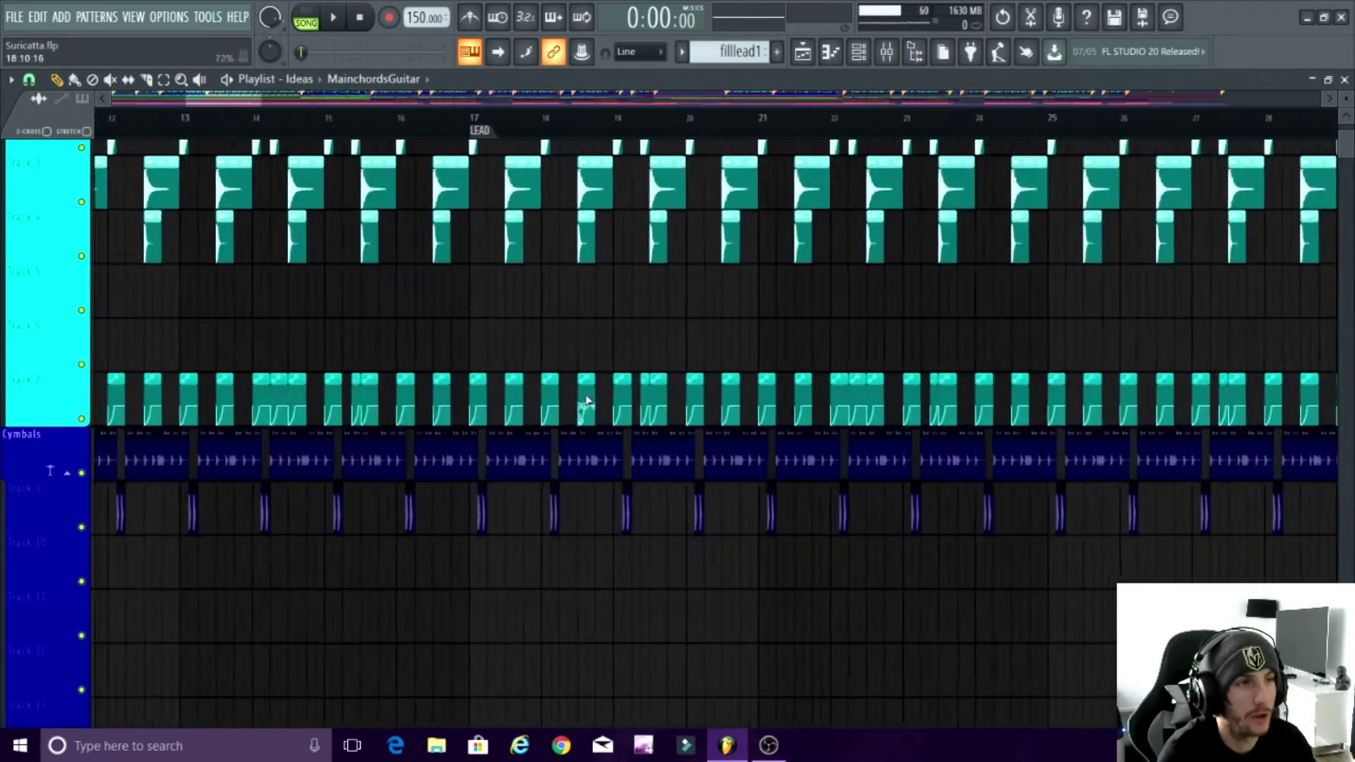
scroll(596, 457, down, 6)
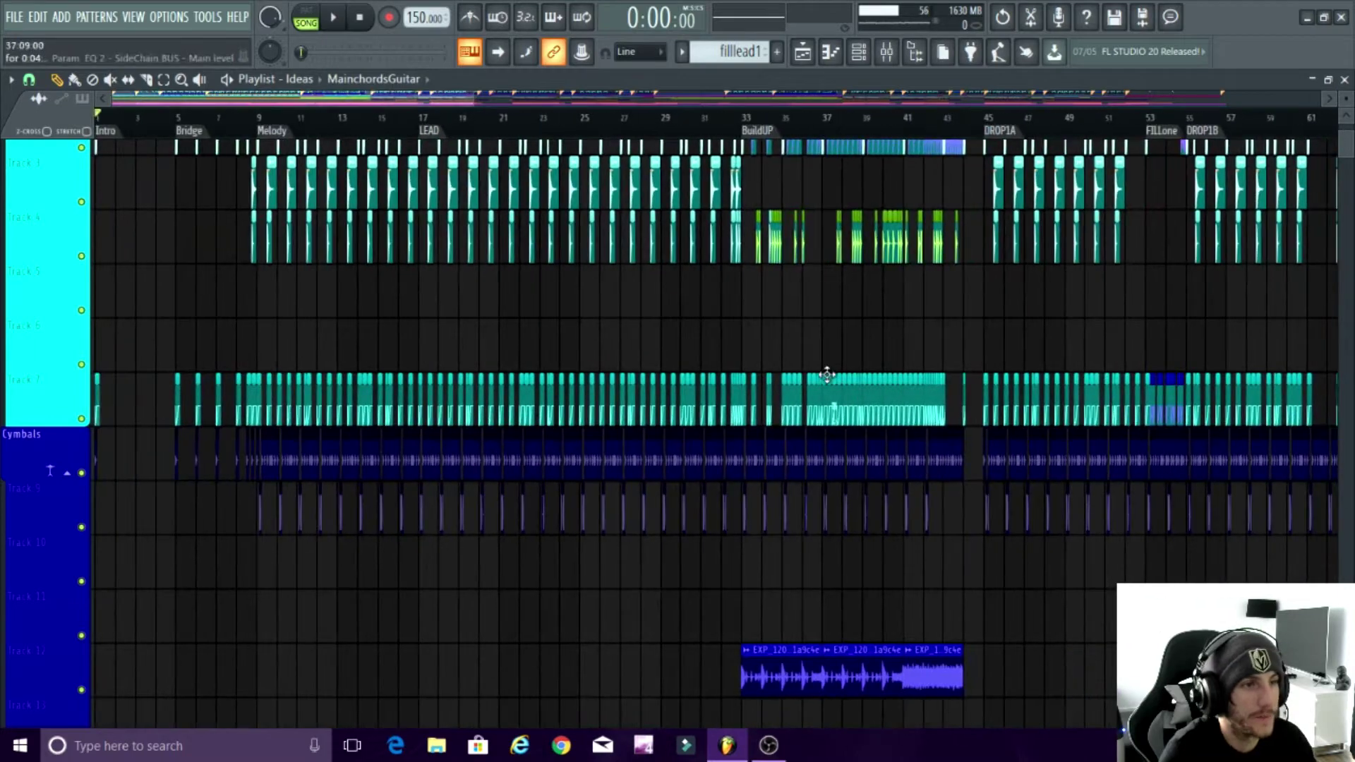
Step: Review the percussion, keys and 808 clips up to the BuildUP, and check the recording in OBS before returning to FL Studio
scroll(360, 473, down, 10)
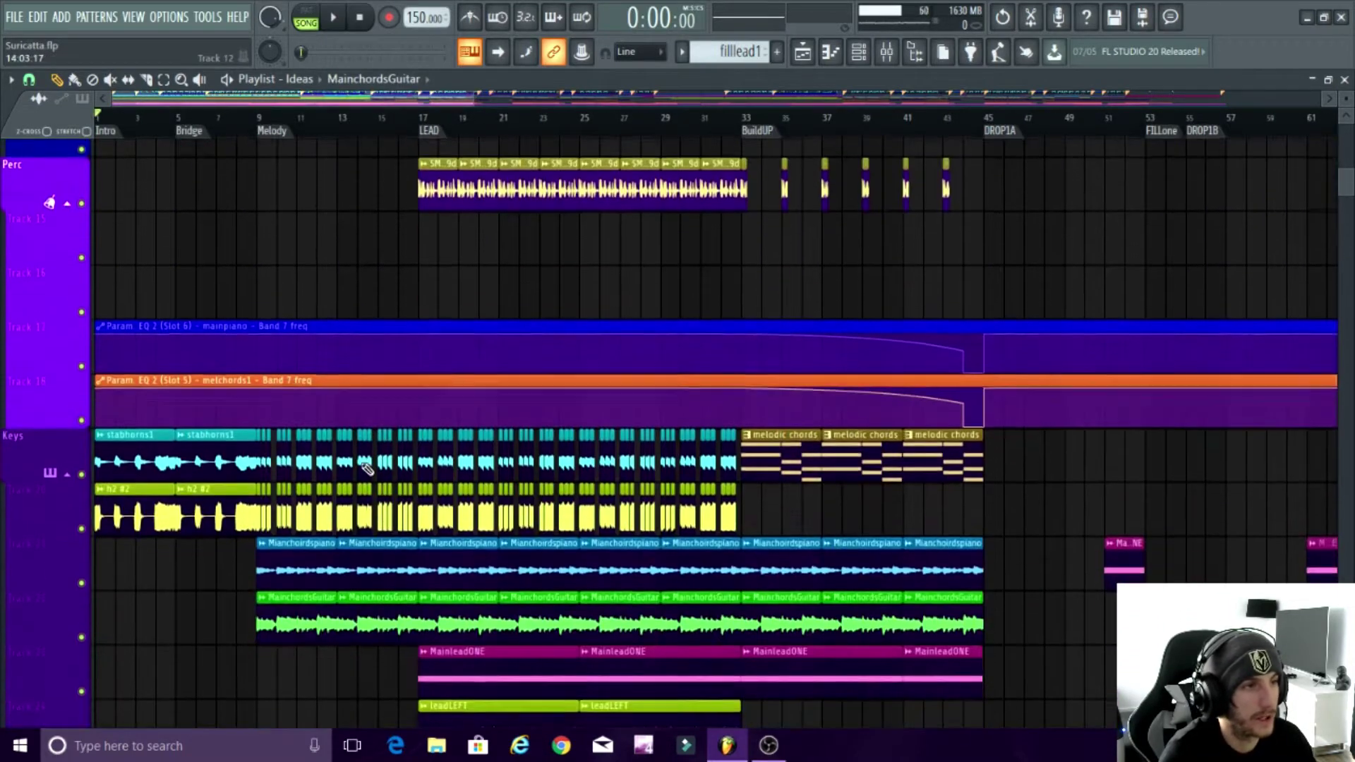
scroll(370, 473, down, 1)
scroll(374, 474, down, 4)
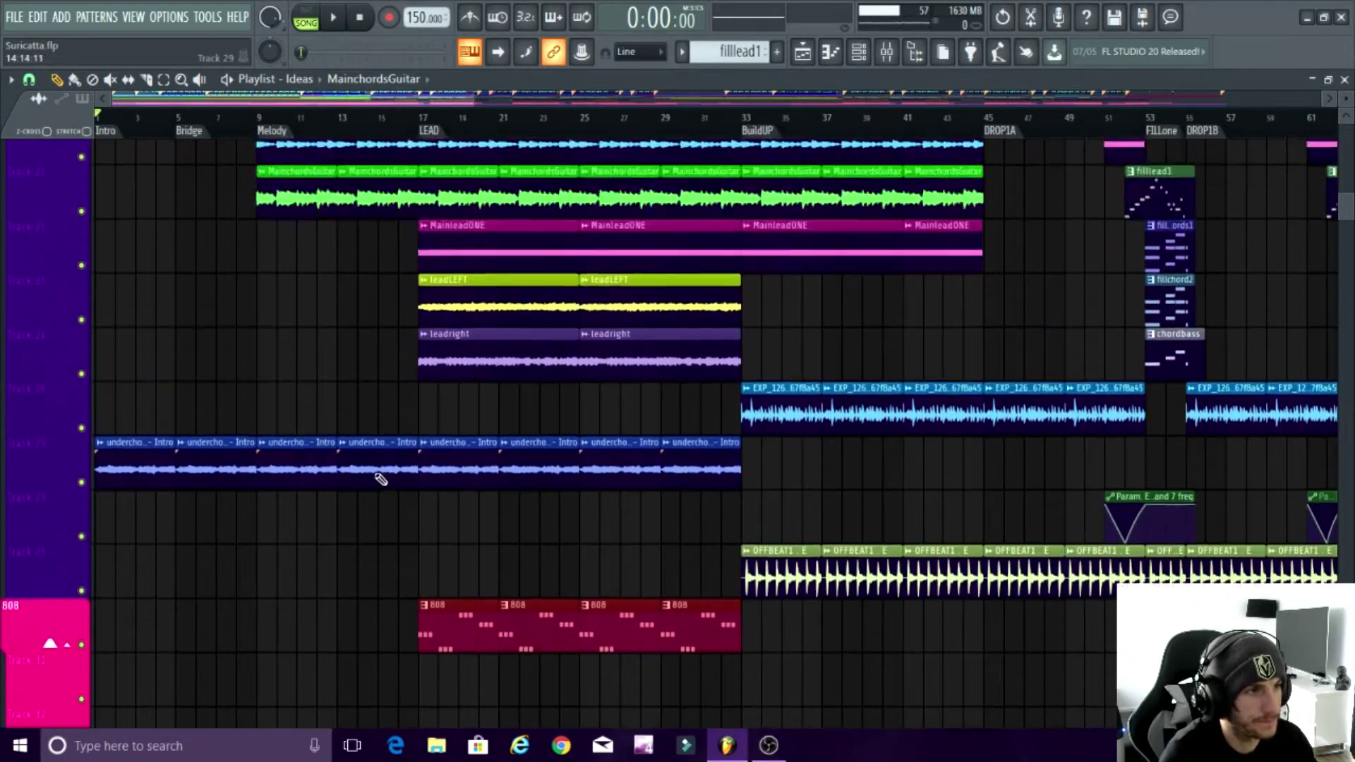
scroll(300, 476, up, 5)
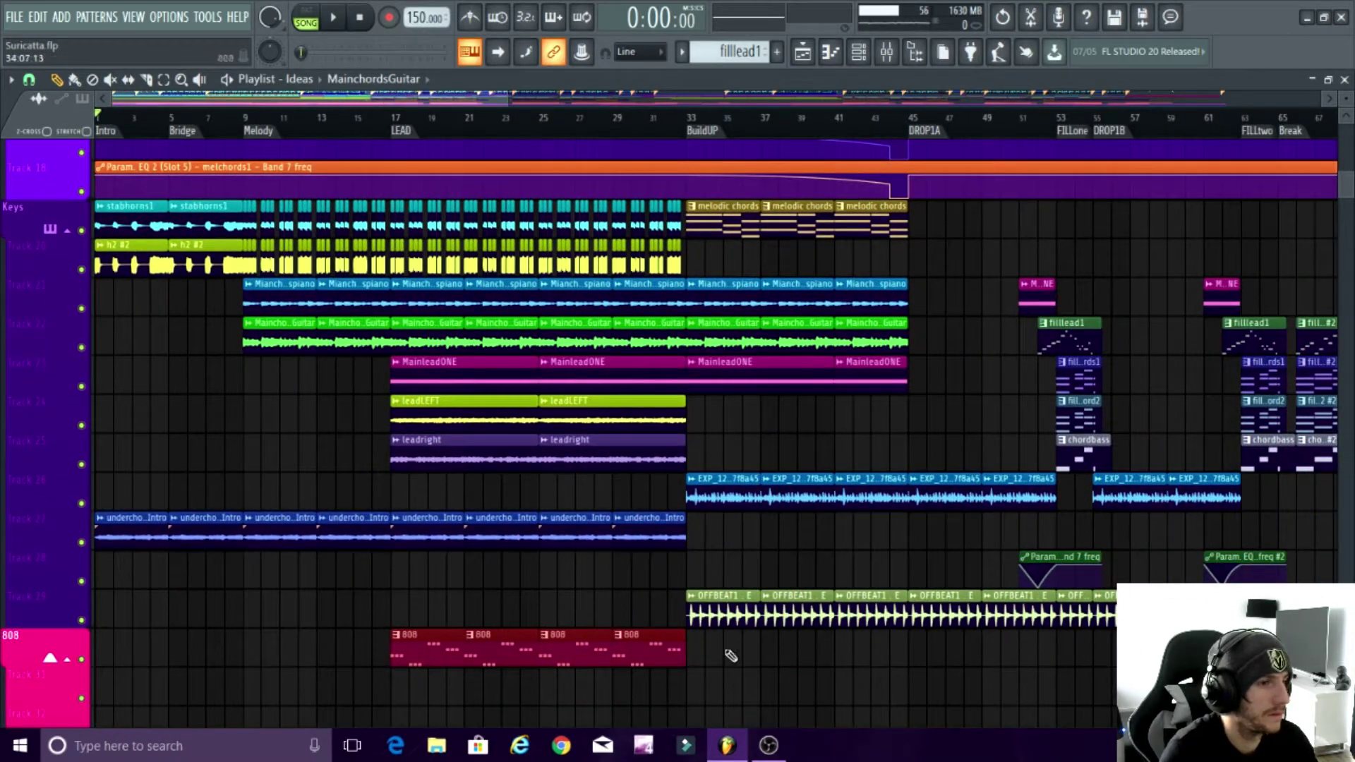
click(772, 747)
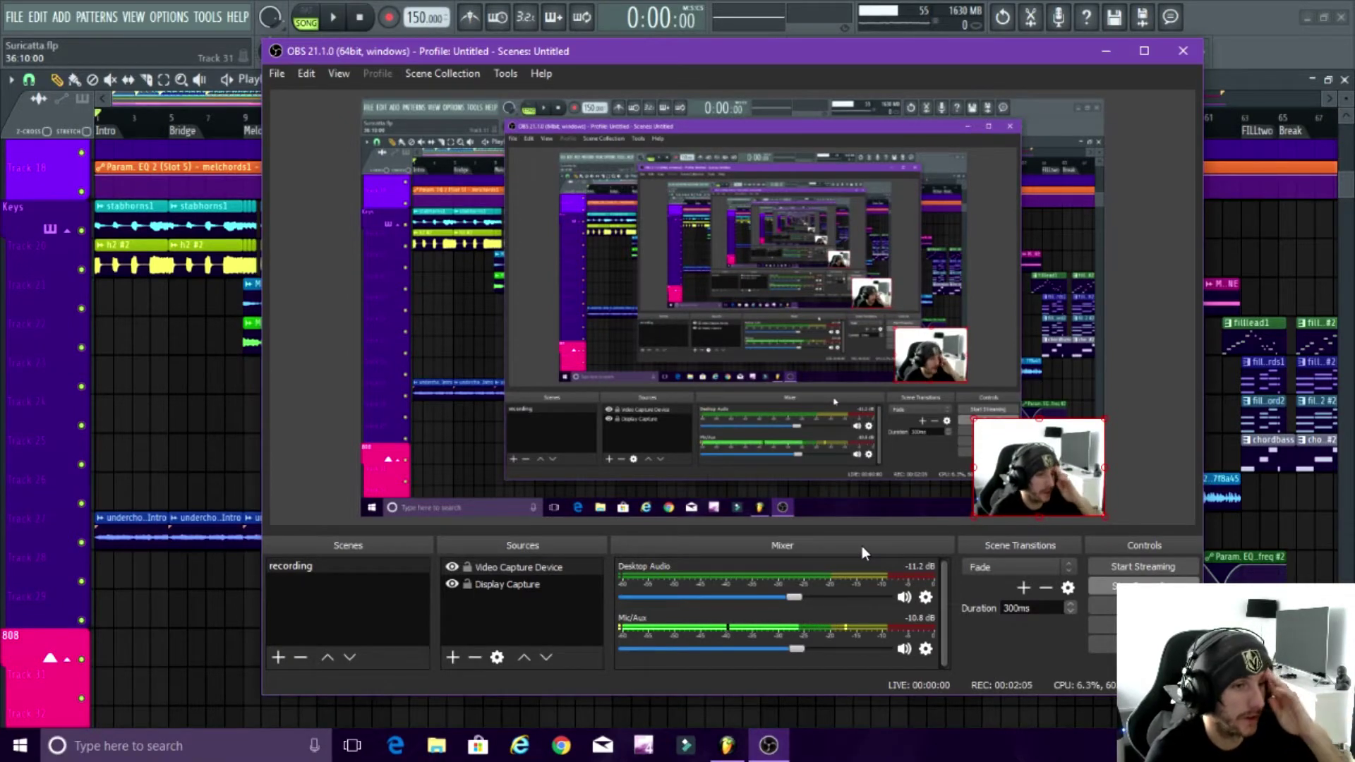
click(1106, 51)
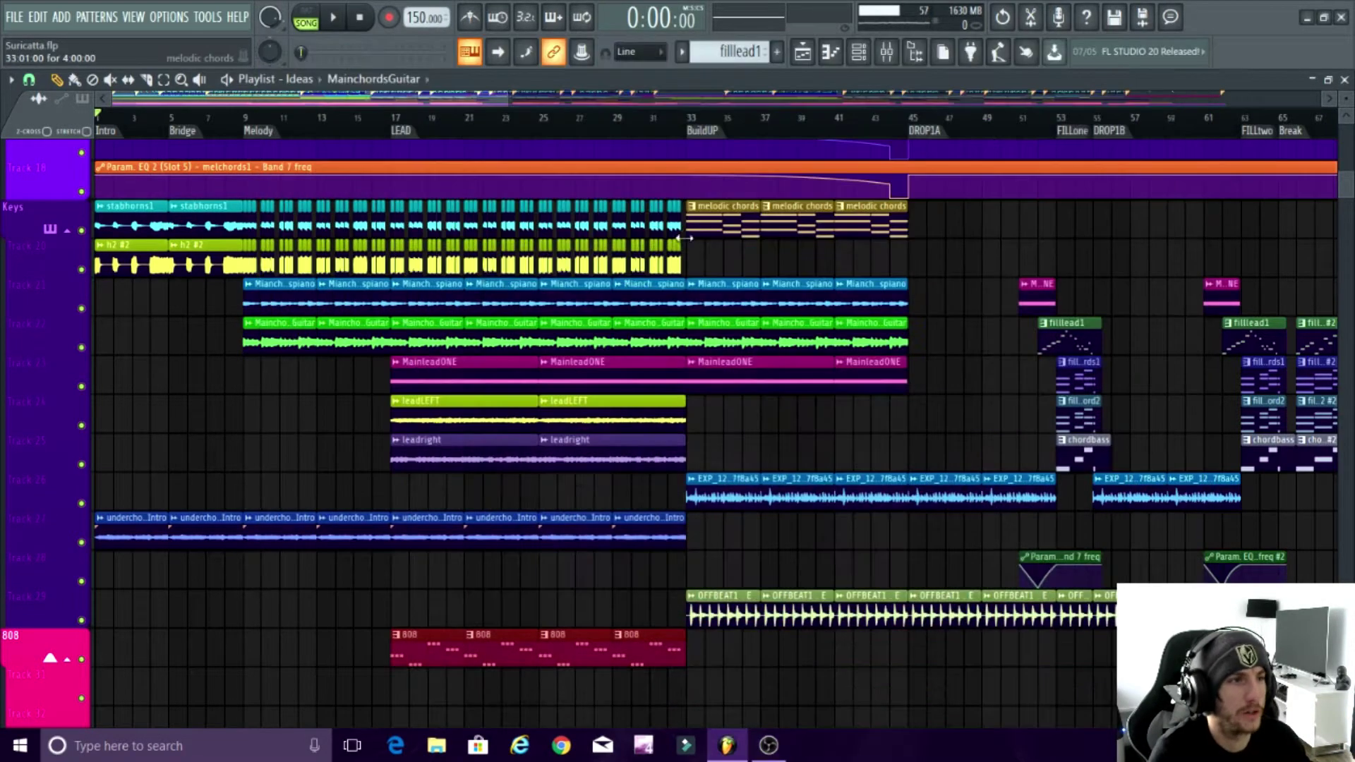
Step: Preview the first stabhorns1 clip on its own at the start of the Intro in the Keys tracks
ctrl+scroll(104, 362, up, 4)
scroll(104, 362, up, 4)
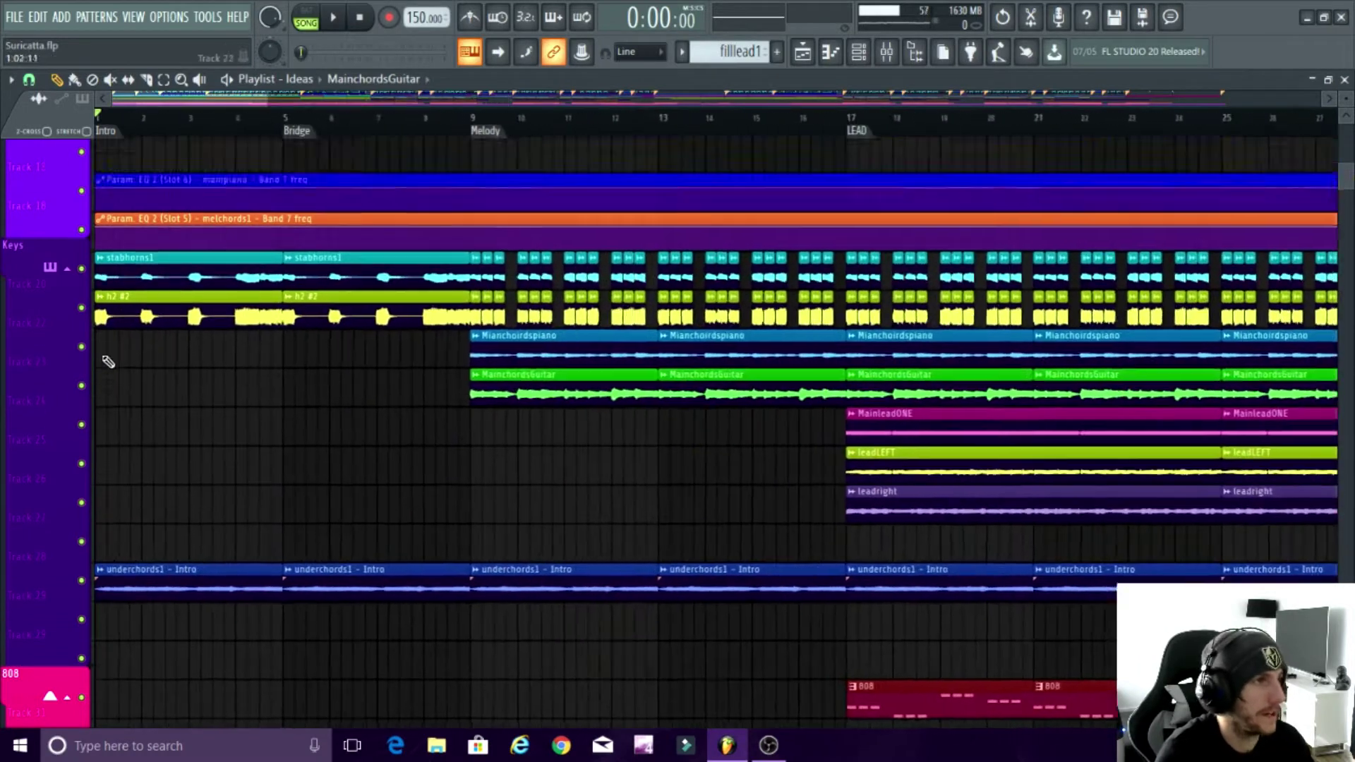
alt+scroll(91, 393, up, 3)
ctrl+scroll(84, 374, up, 4)
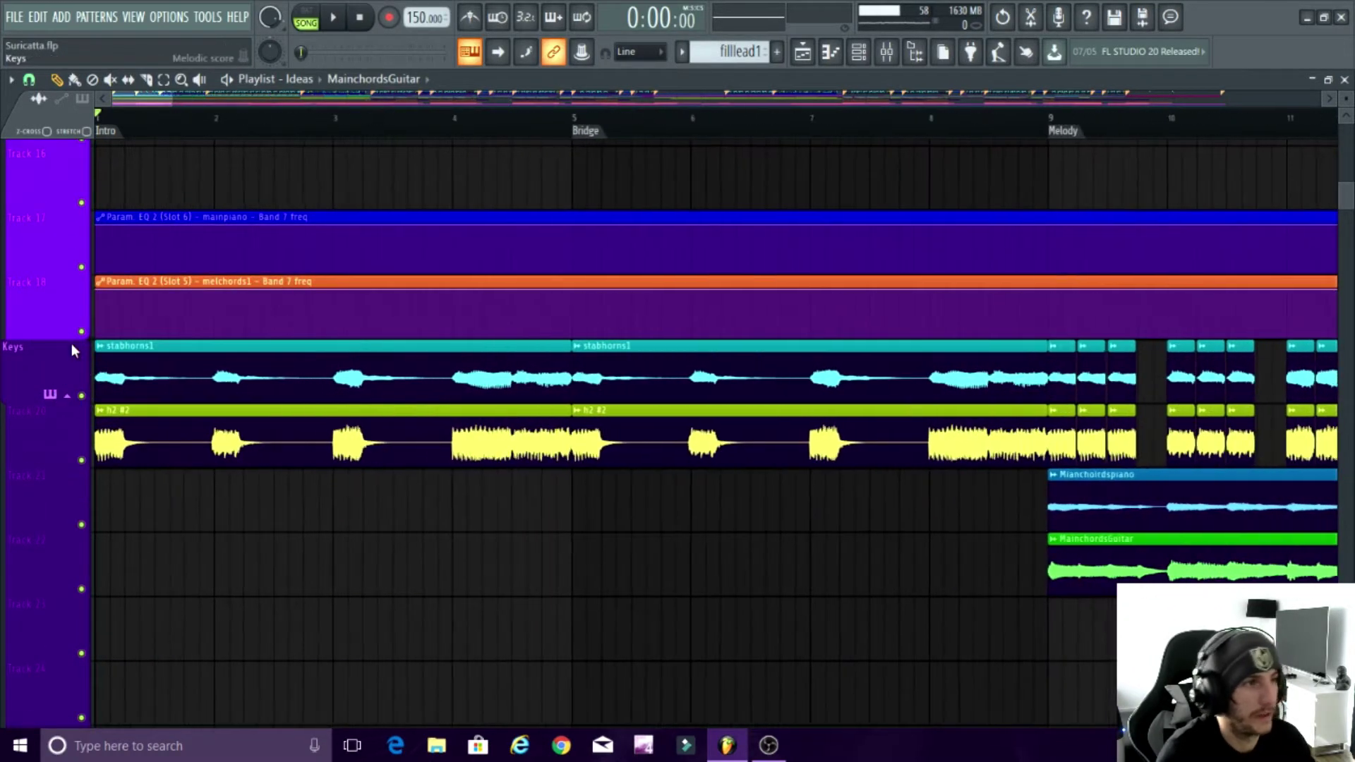
ctrl+scroll(97, 396, down, 3)
ctrl+scroll(85, 399, up, 3)
scroll(99, 337, down, 2)
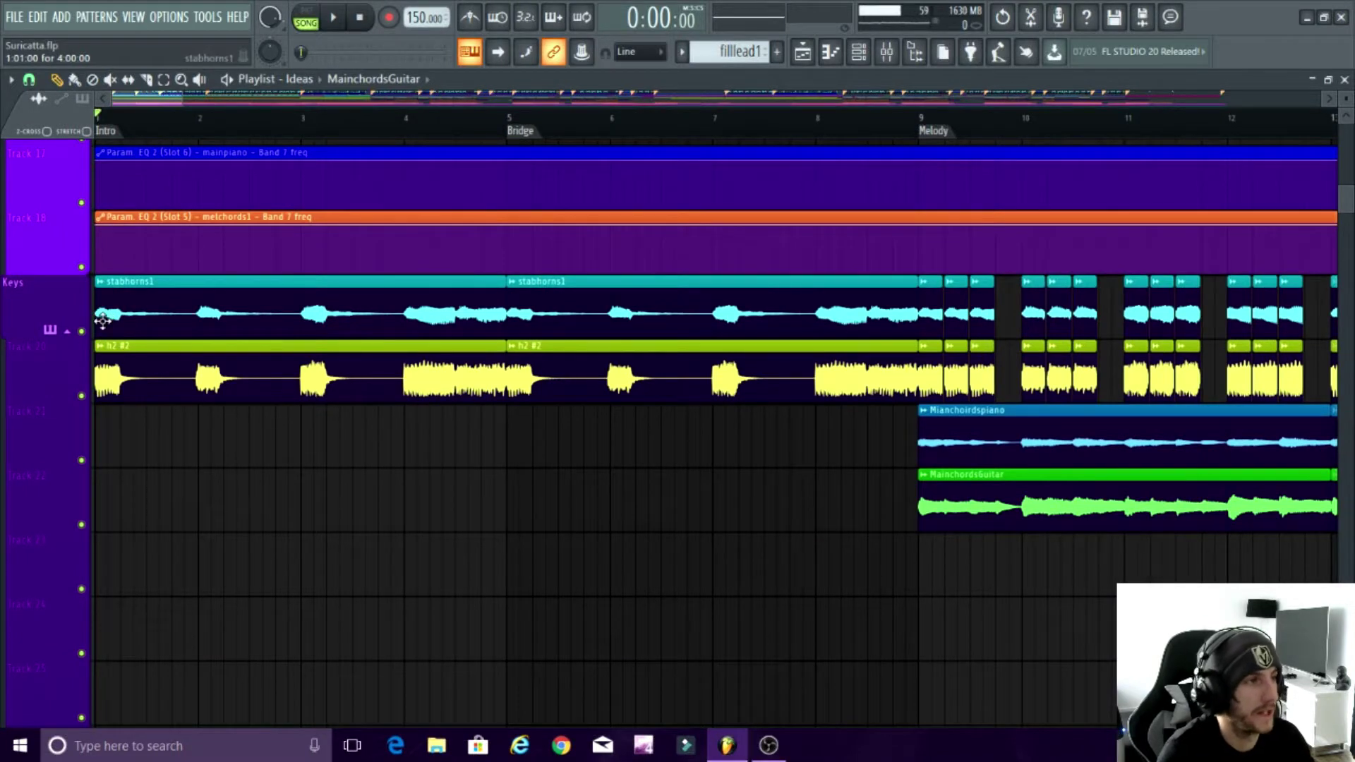
click(102, 321)
key(space)
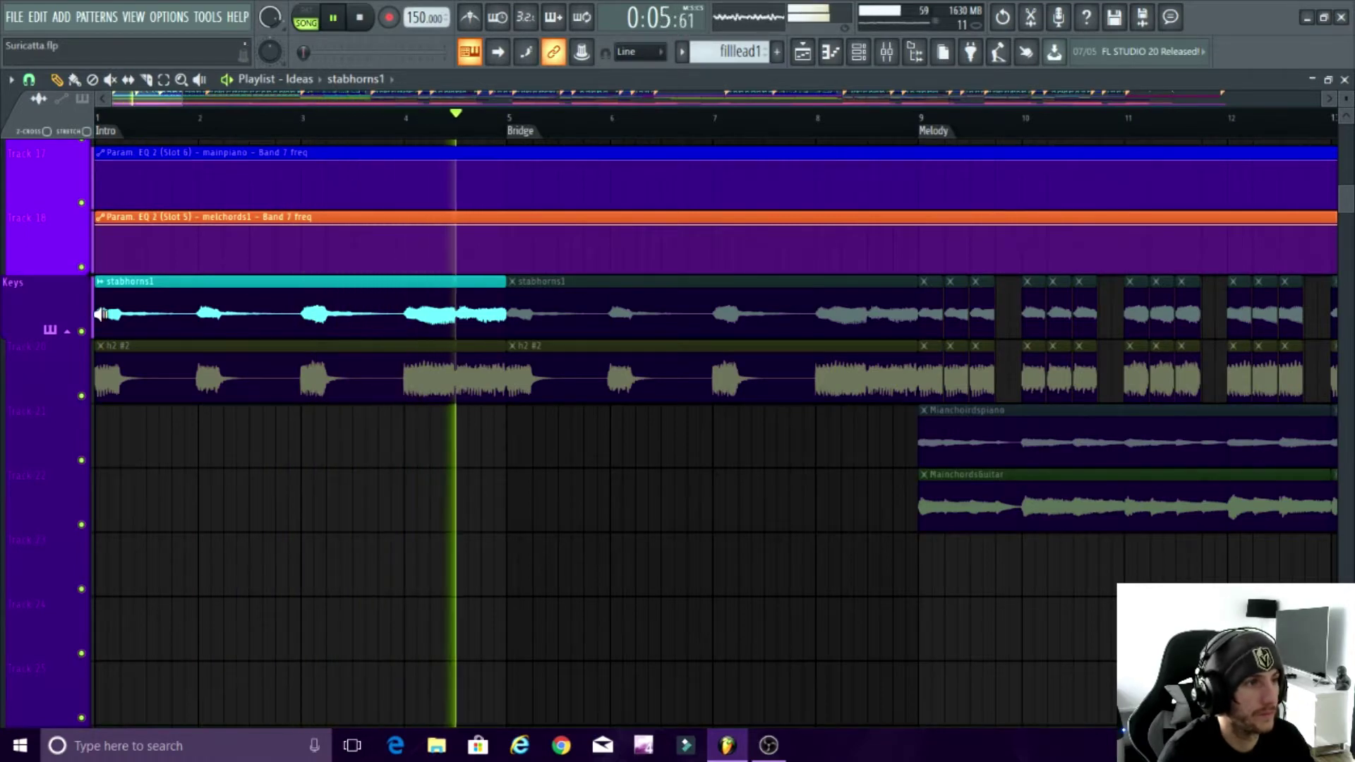
key(space)
Step: Preview the first h2 #2 clip on its own from the start of the Intro
click(106, 385)
key(space)
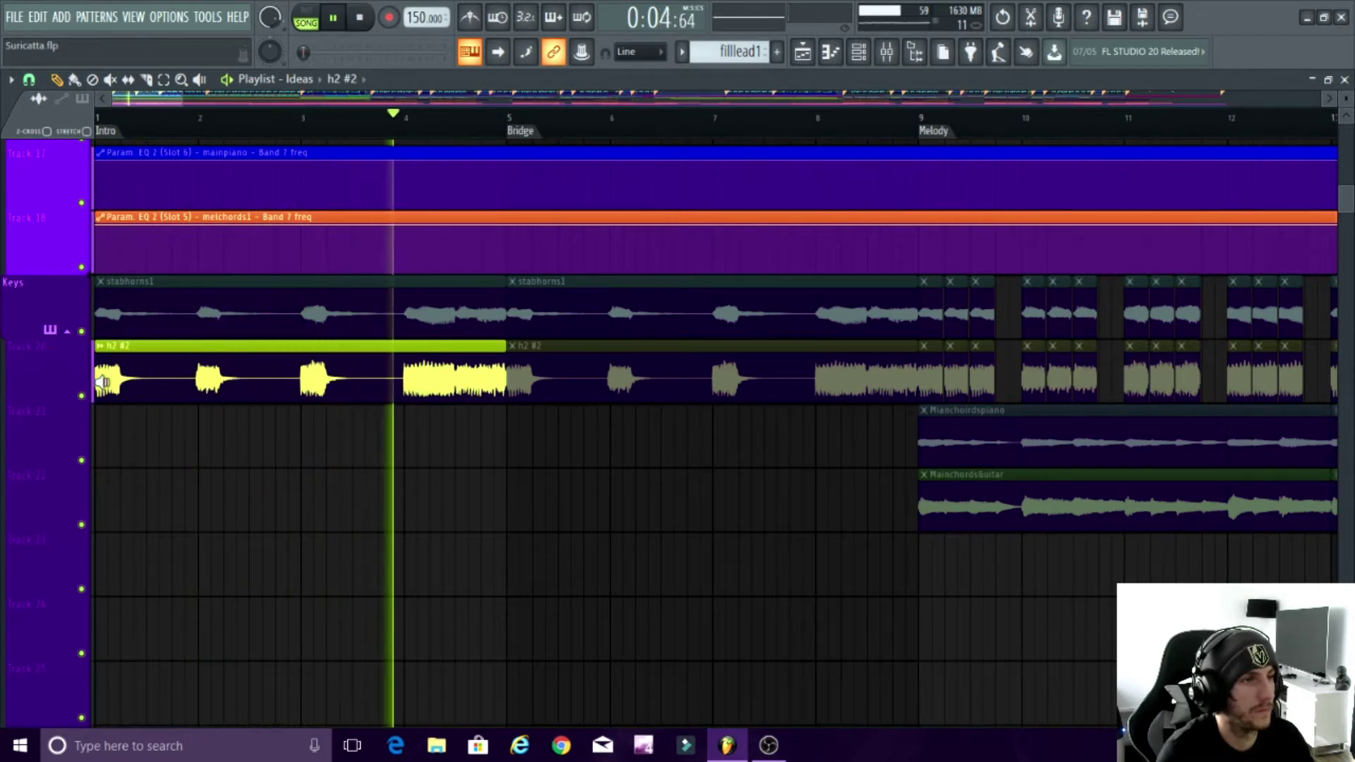
scroll(157, 478, down, 4)
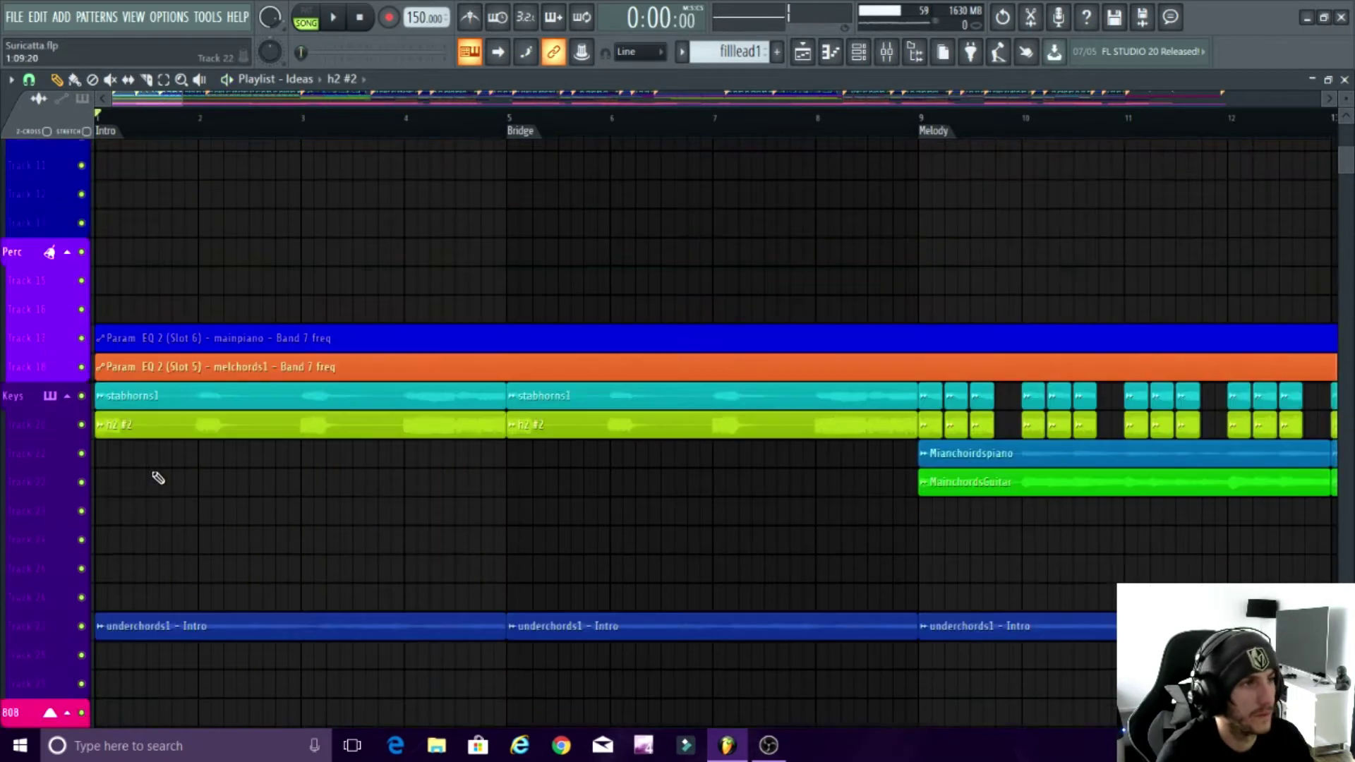
scroll(127, 456, down, 4)
scroll(242, 477, up, 4)
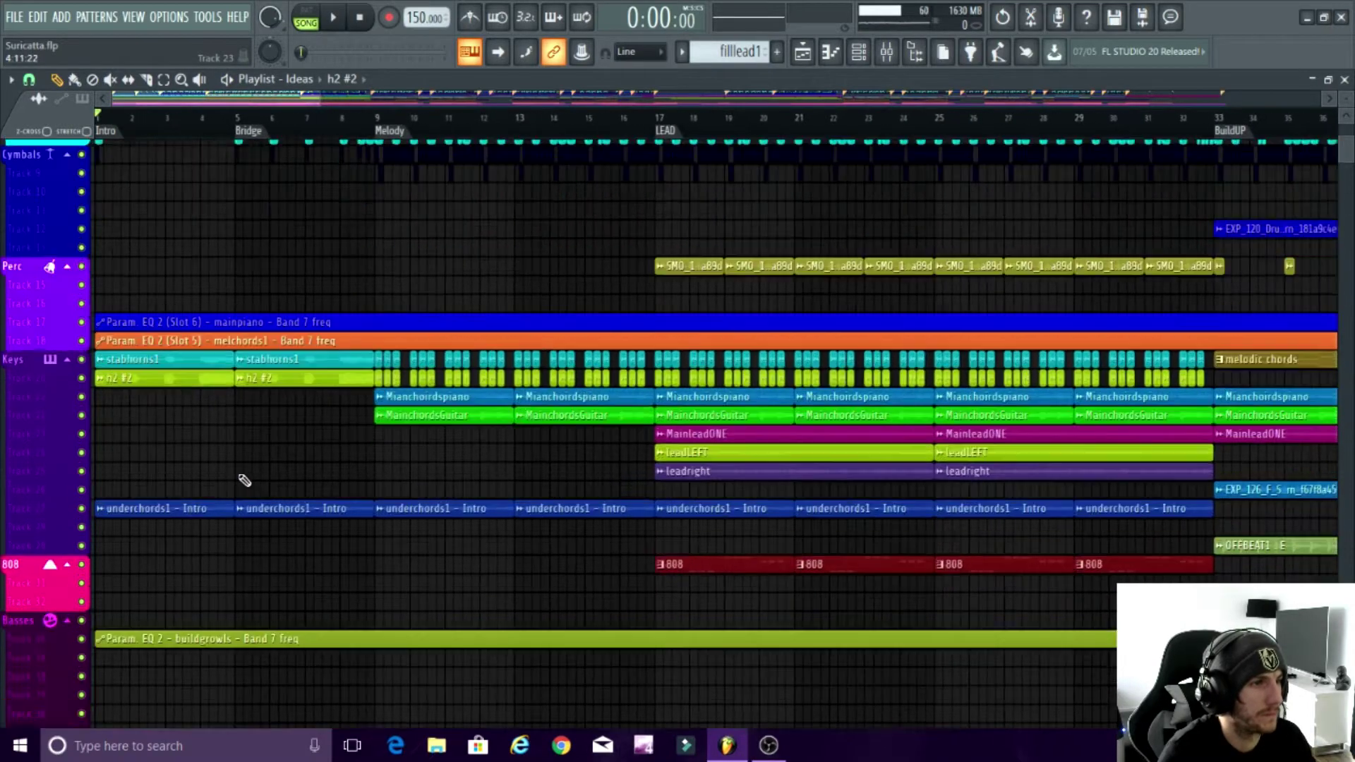
Step: Locate the underchords1 - Intro clips beneath the lead tracks and preview them on their own
scroll(212, 460, down, 3)
scroll(212, 451, down, 1)
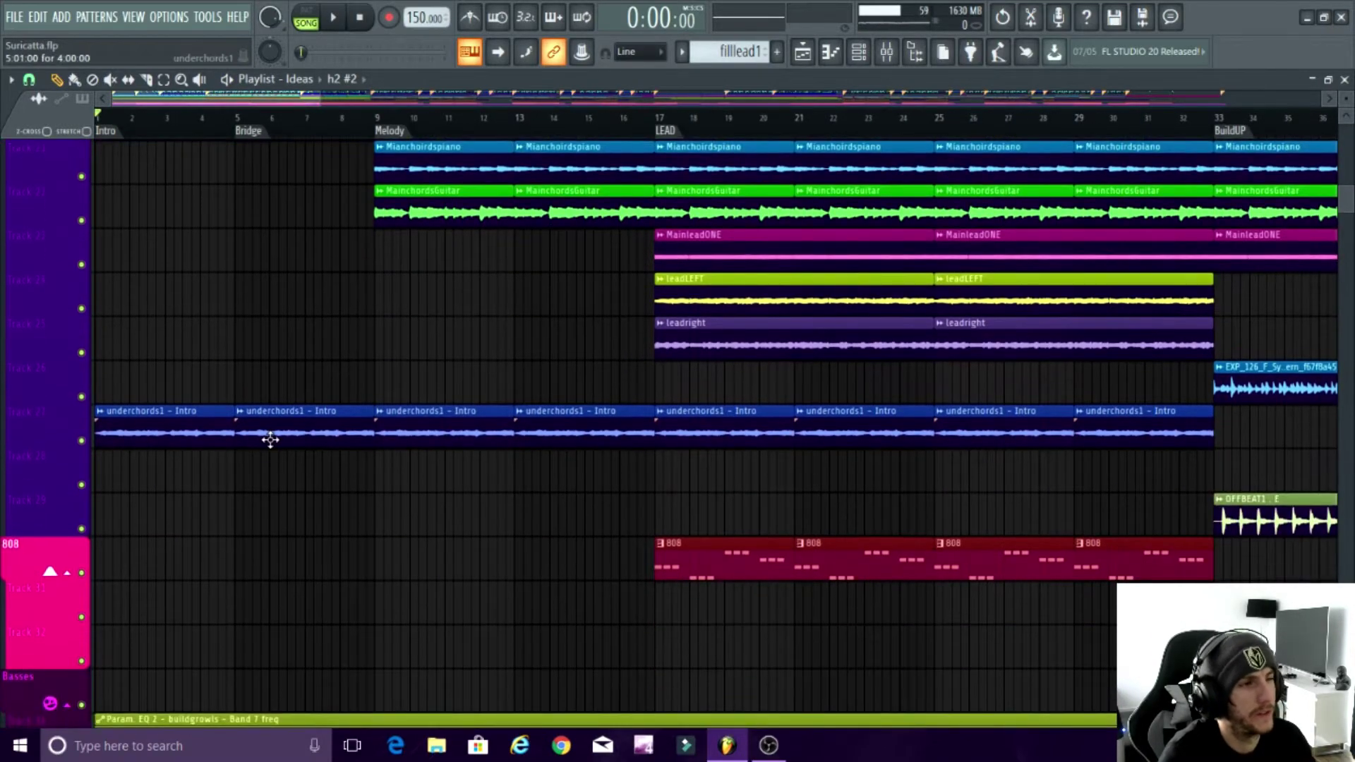
scroll(270, 439, down, 2)
scroll(305, 460, up, 3)
scroll(267, 424, down, 3)
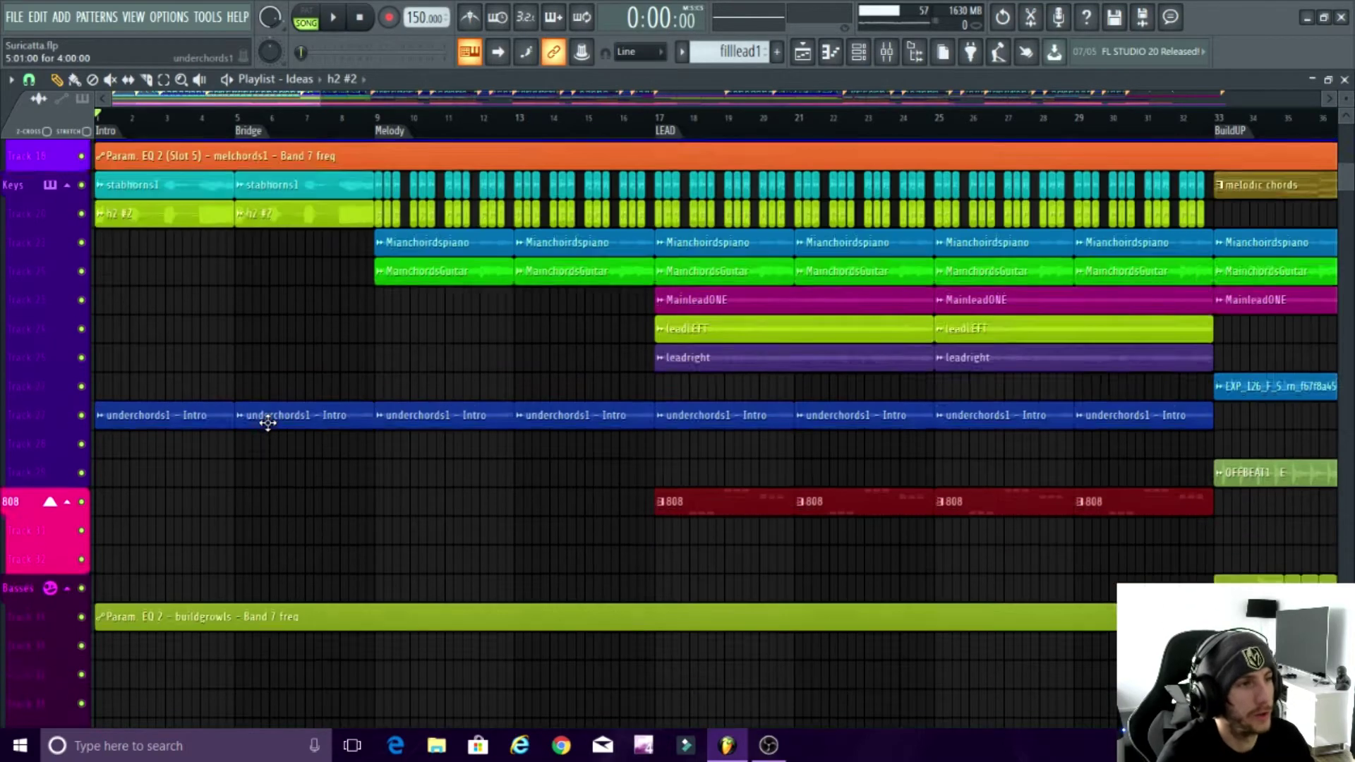
scroll(268, 422, down, 3)
scroll(280, 414, up, 2)
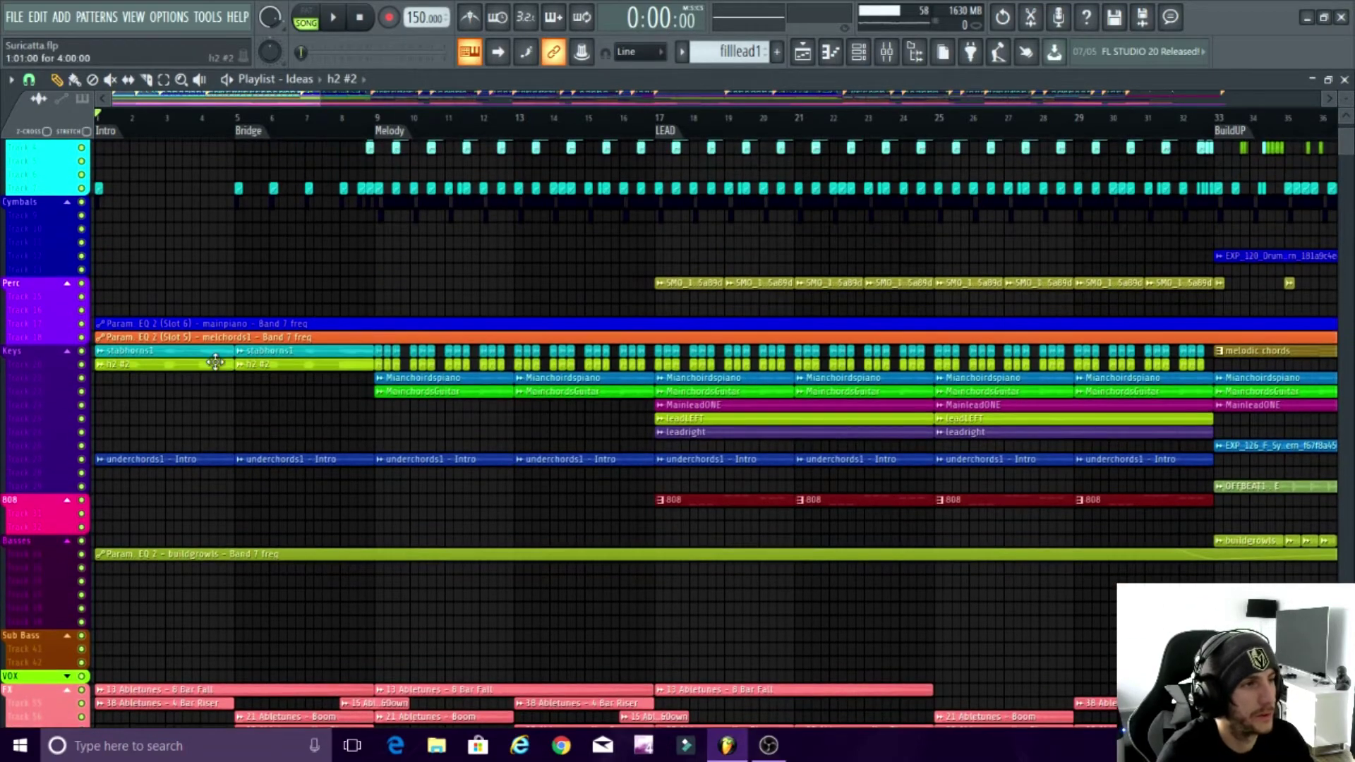
scroll(243, 419, up, 3)
alt+right_click(248, 539)
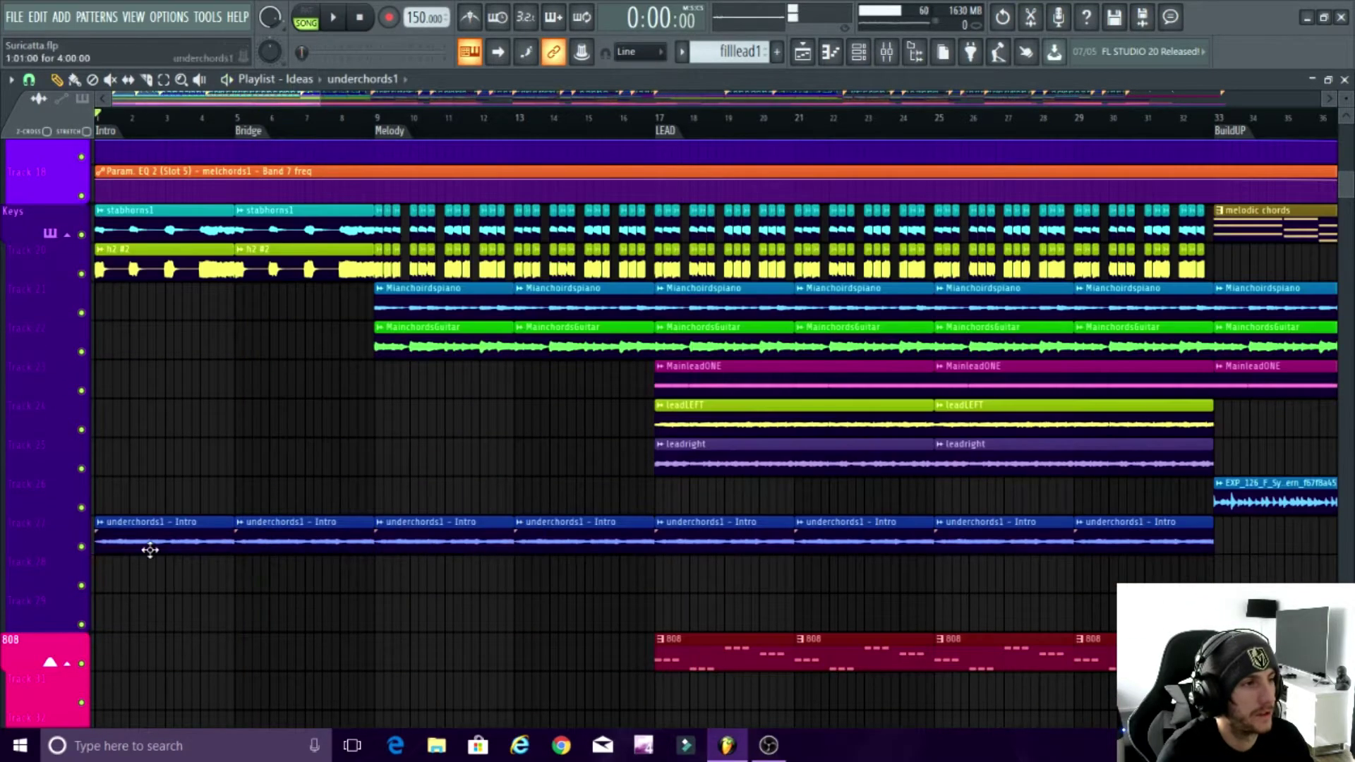
Step: Mute the underchords1 track and play the Intro without it
click(83, 547)
scroll(215, 437, down, 3)
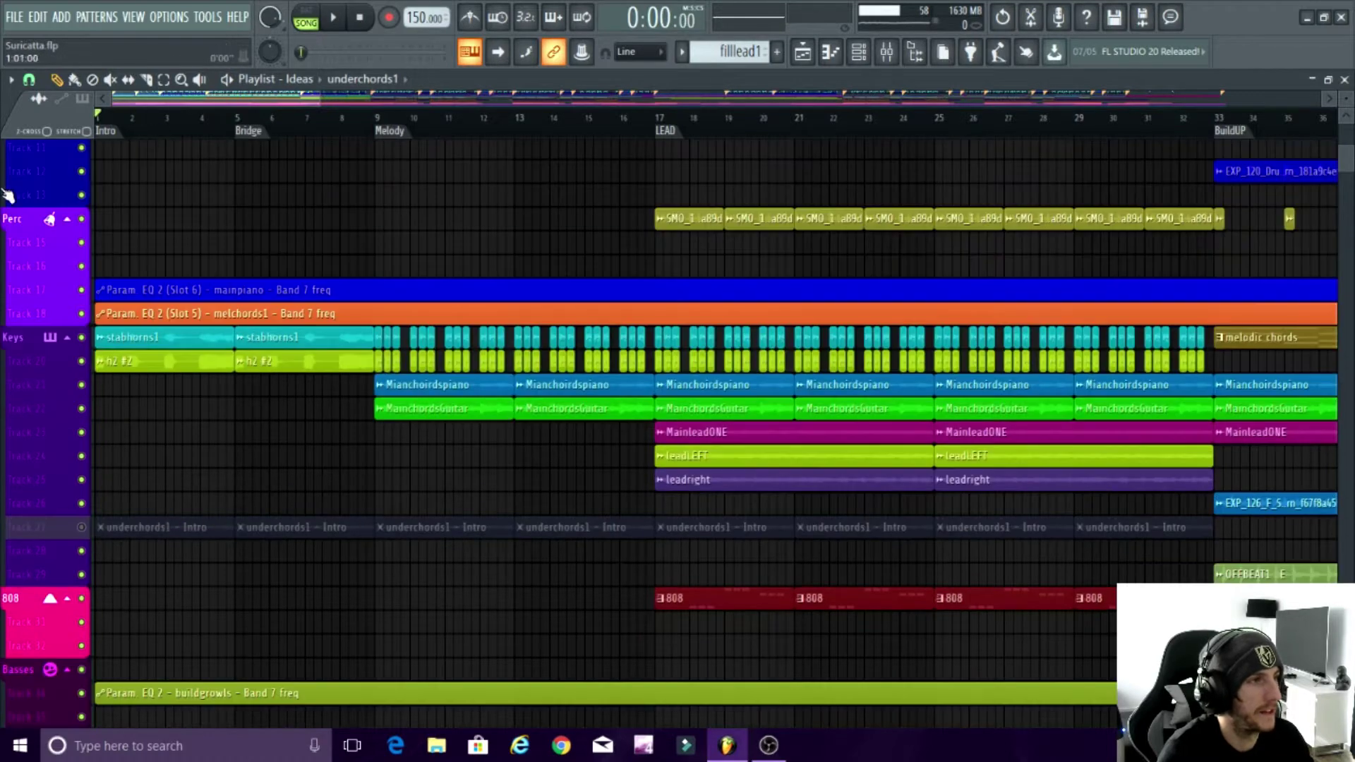
key(space)
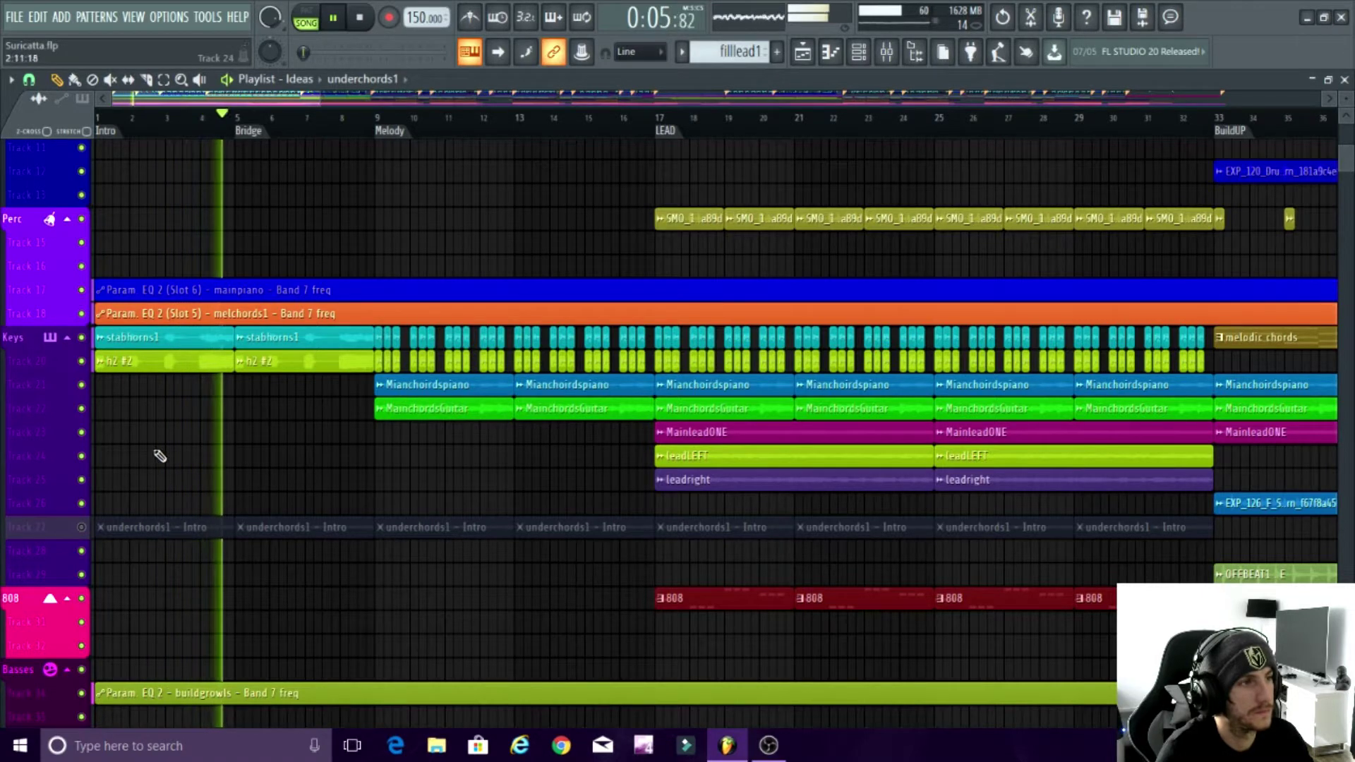
key(space)
Step: Unmute the underchords1 track and play the Intro again with it included
click(81, 527)
key(space)
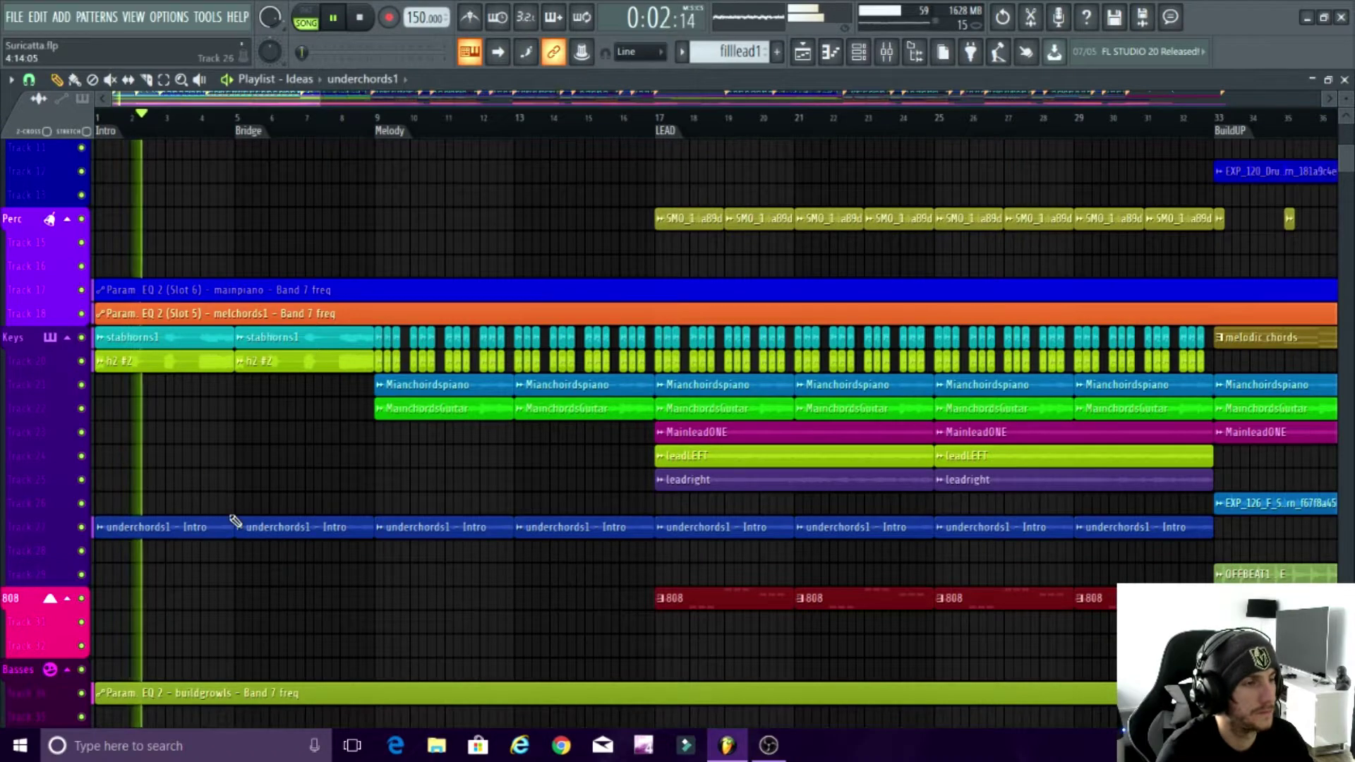
scroll(235, 521, down, 3)
scroll(235, 521, up, 3)
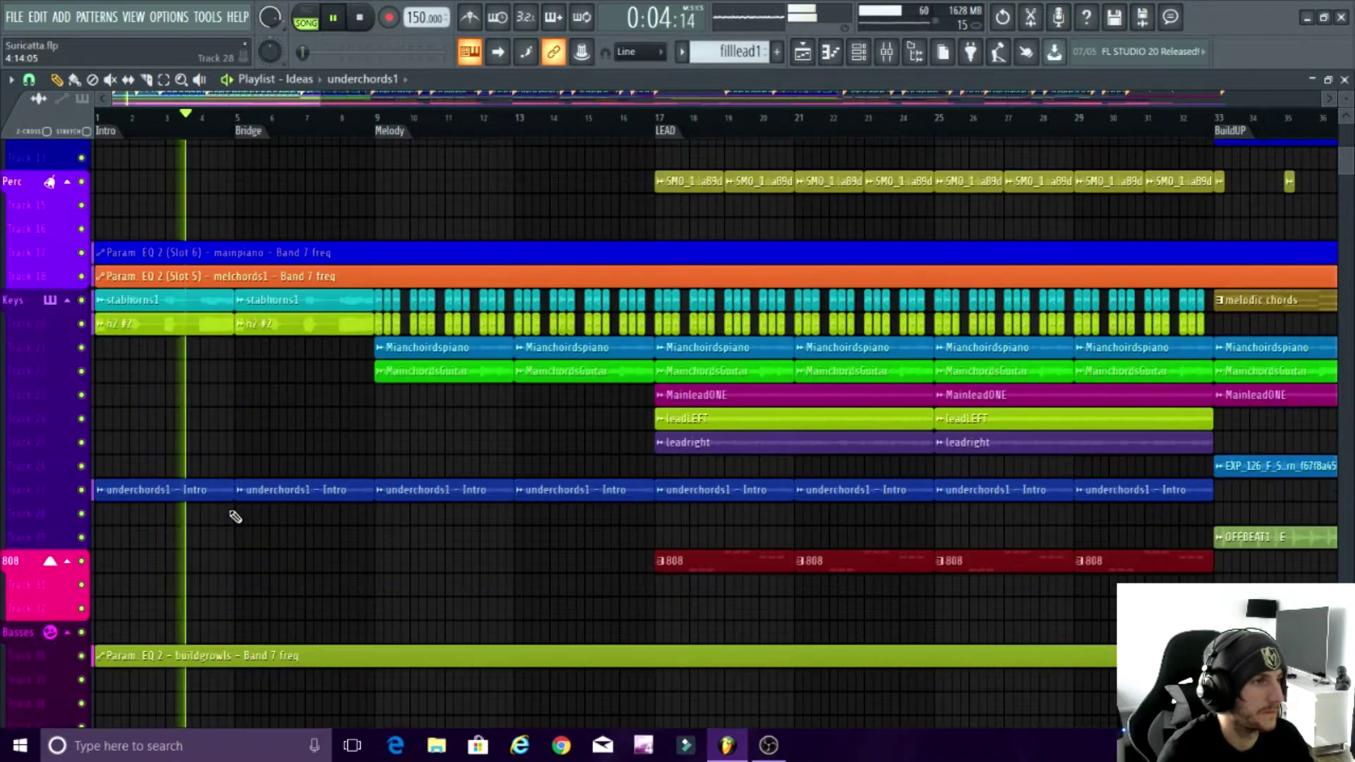
key(space)
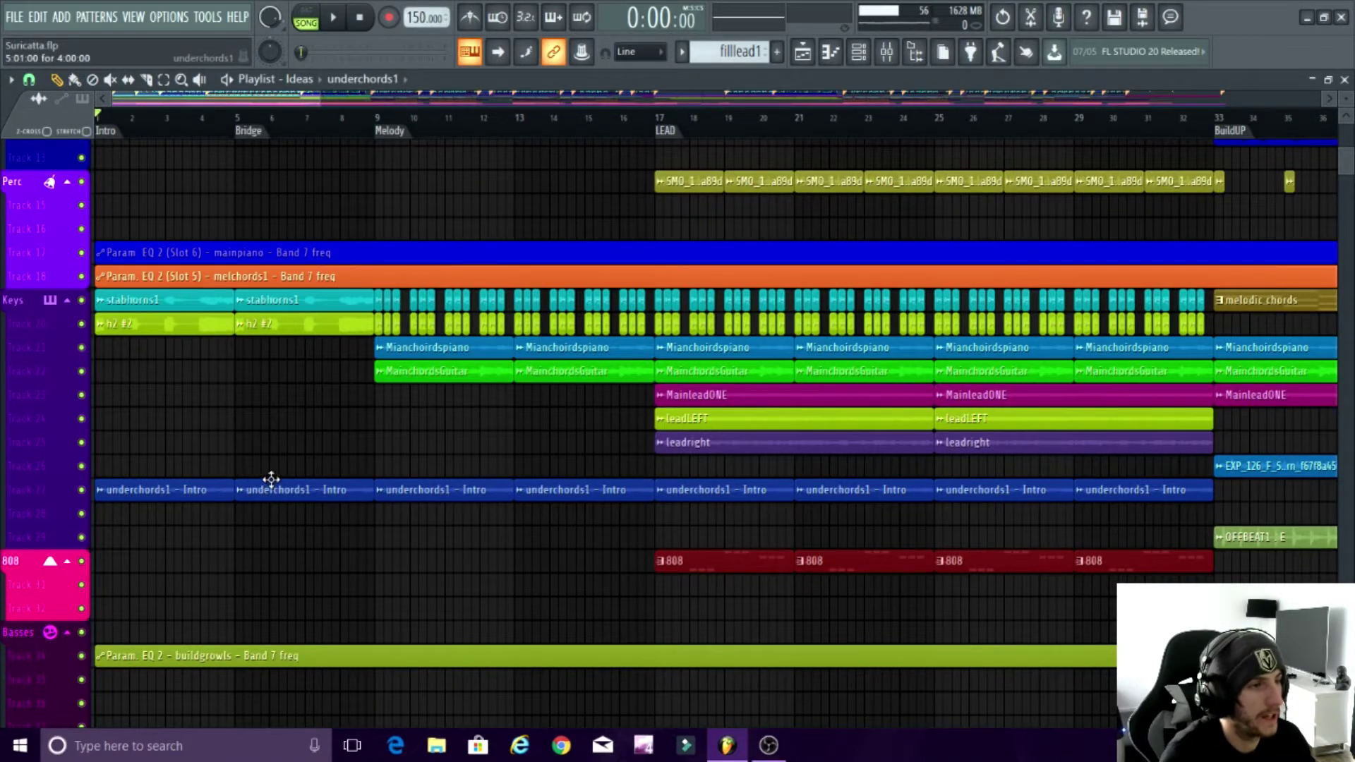
Step: Examine how the drum and cymbal clips are laid out from the Bridge through the Melody section
scroll(374, 517, down, 3)
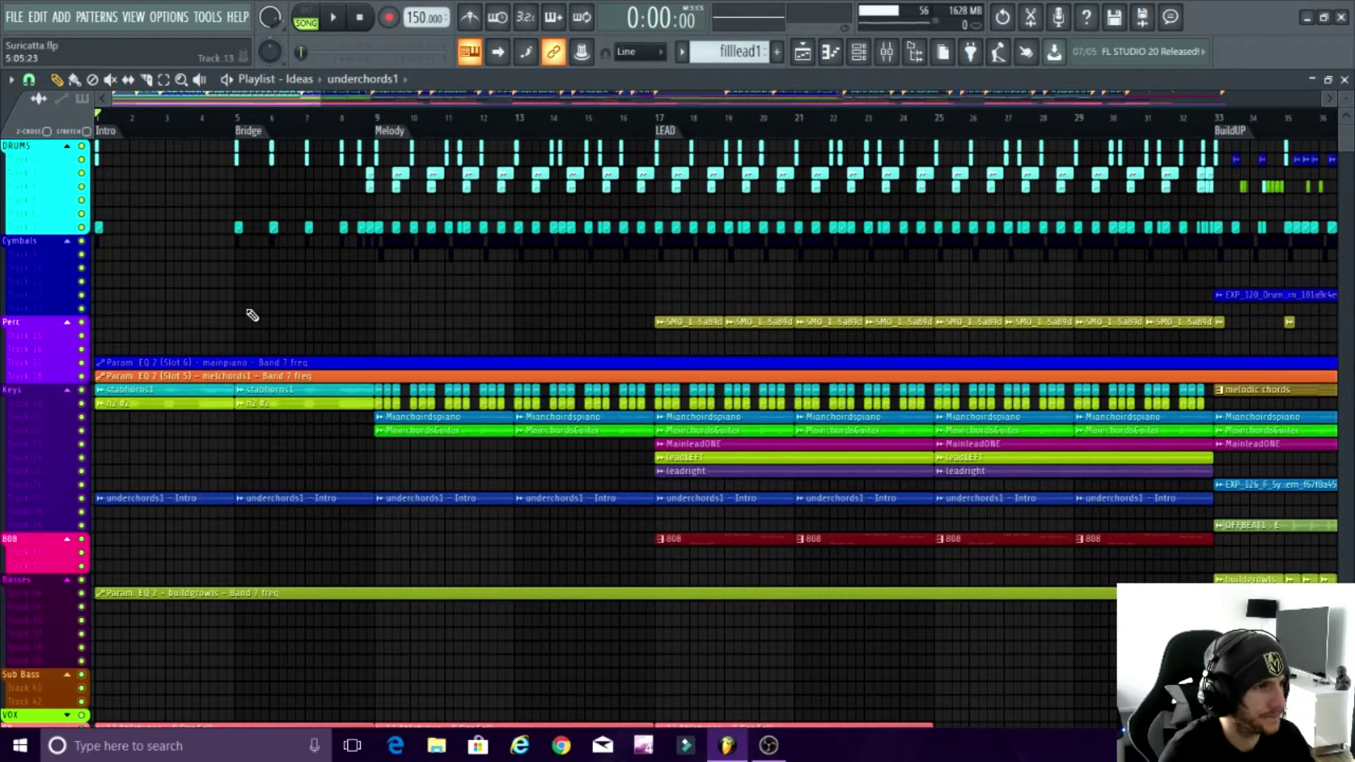
scroll(353, 323, down, 4)
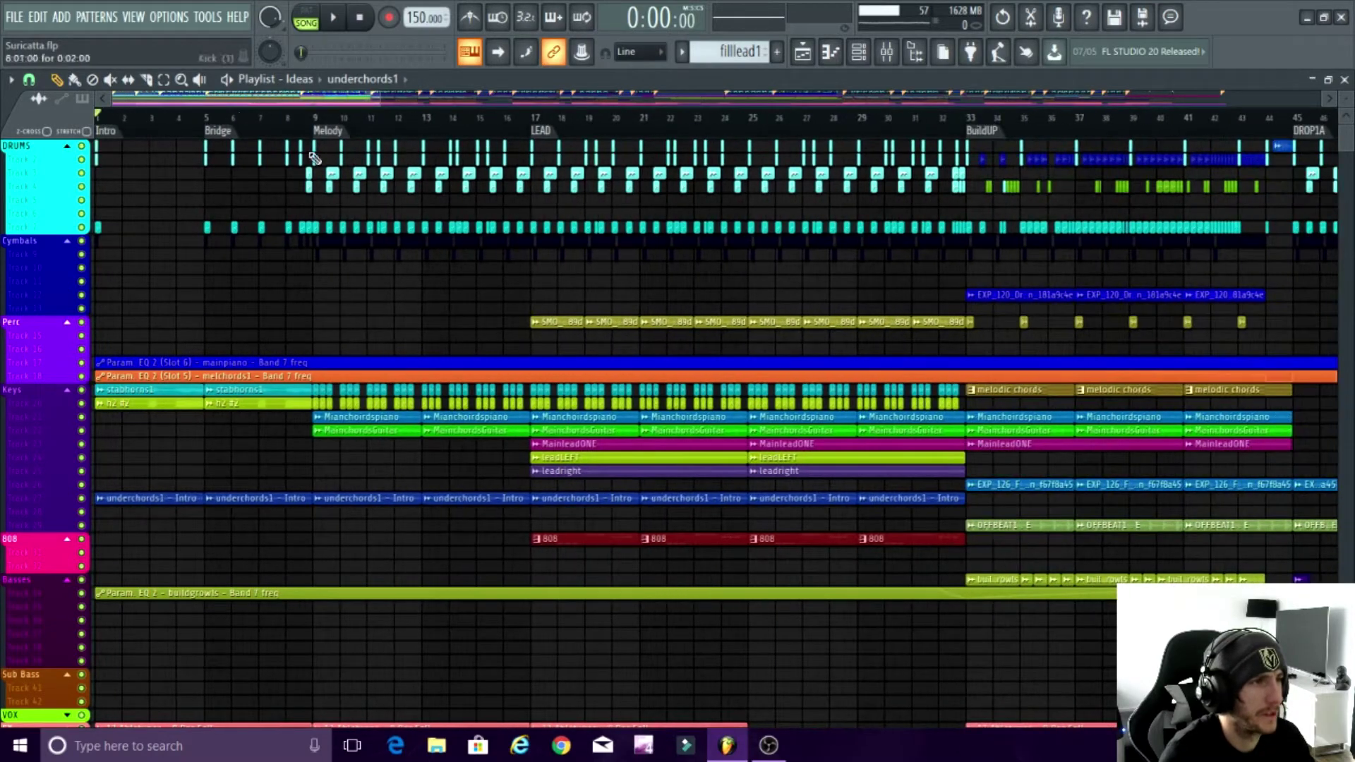
scroll(203, 254, up, 2)
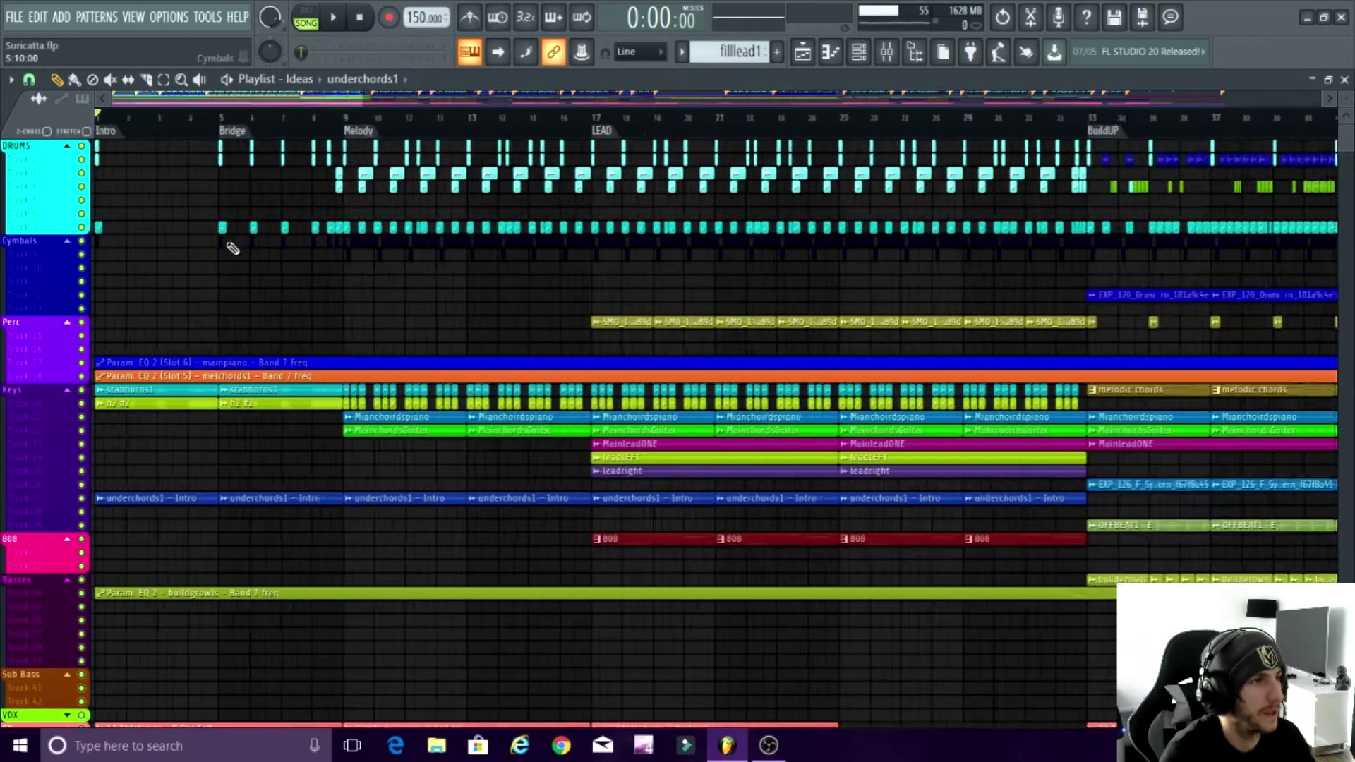
scroll(203, 251, up, 4)
scroll(203, 251, down, 4)
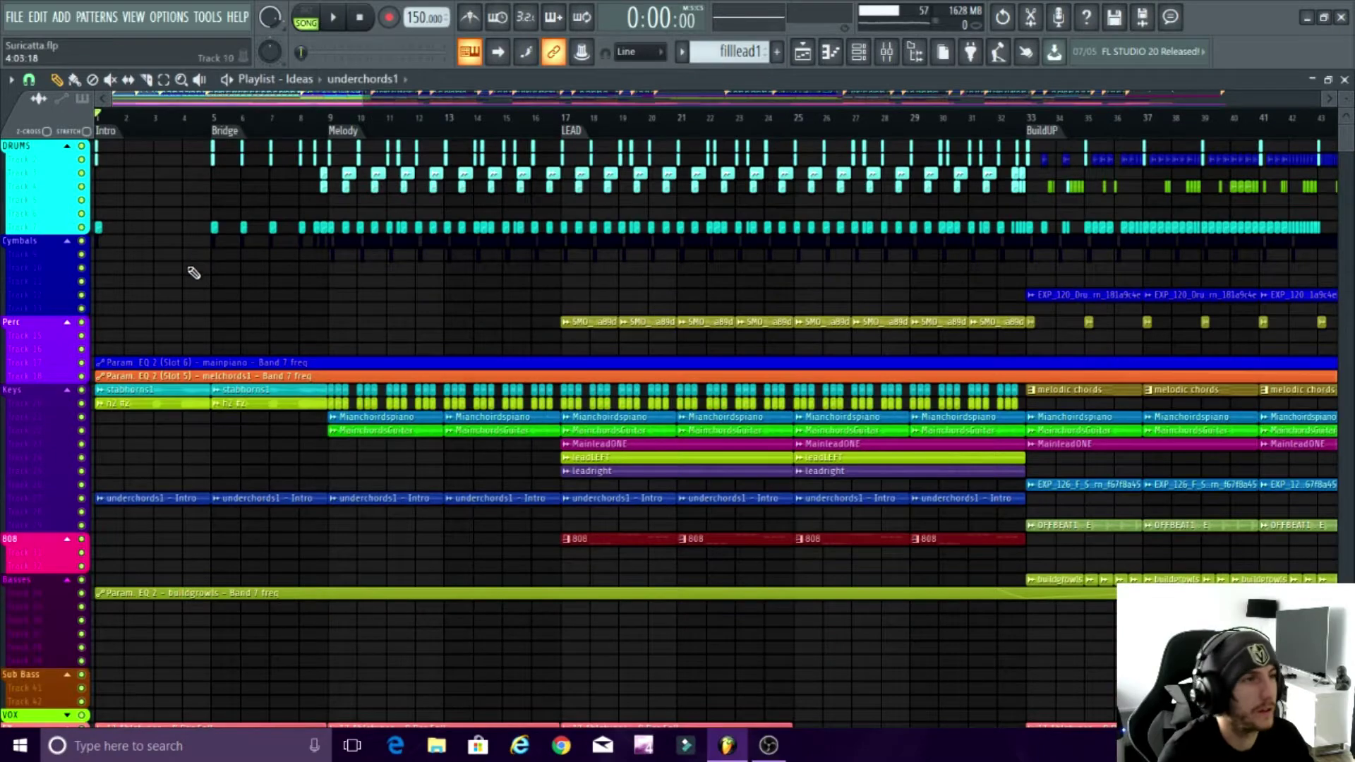
scroll(182, 273, up, 5)
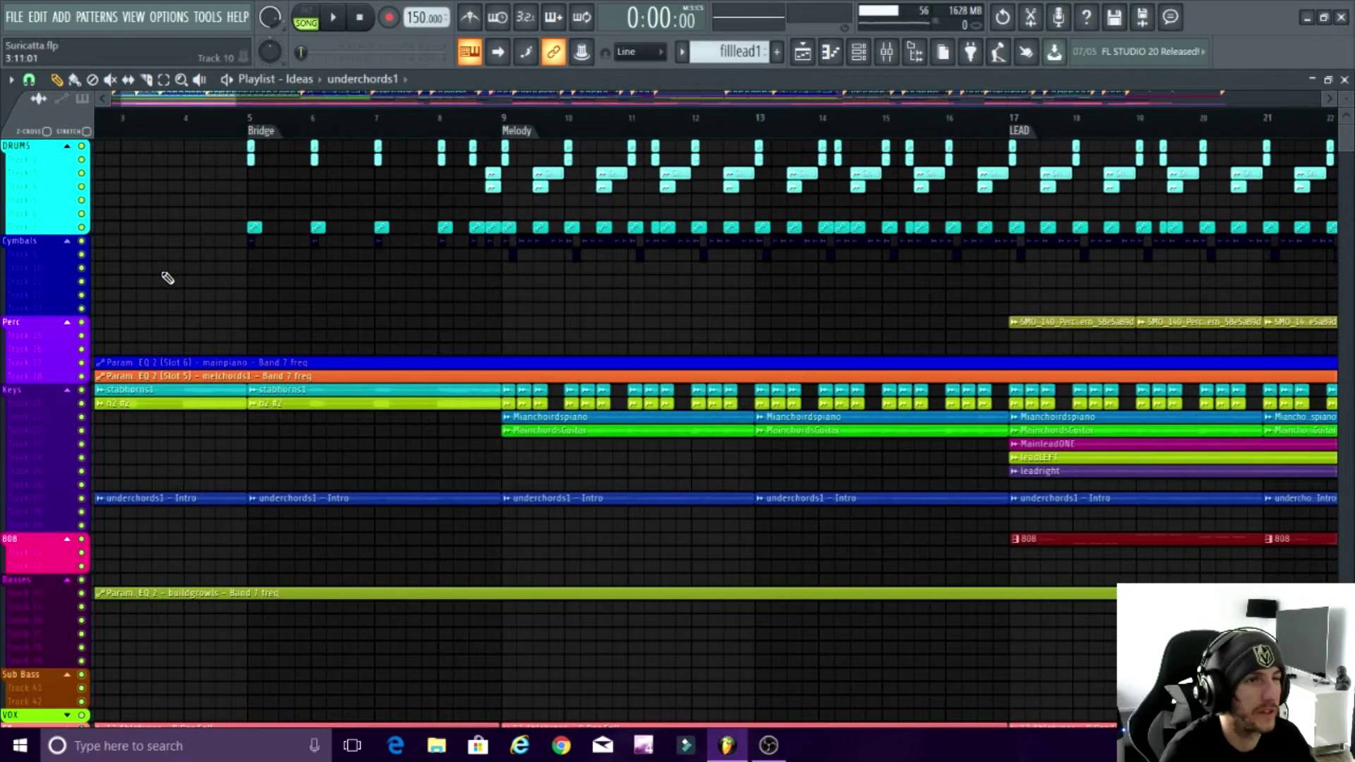
scroll(168, 278, down, 6)
scroll(176, 287, up, 4)
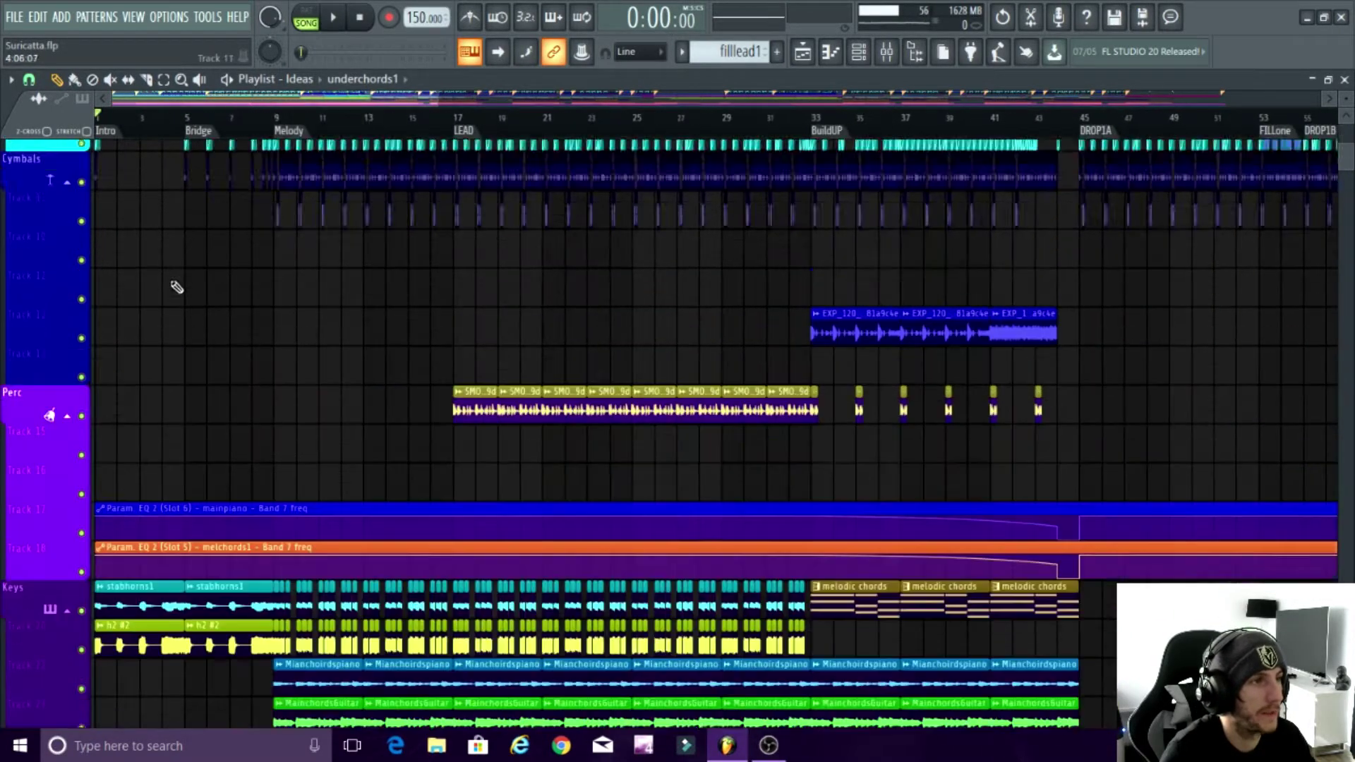
Step: Review the Keys, FX and Automation tracks below the percussion for the opening sections
scroll(176, 287, down, 8)
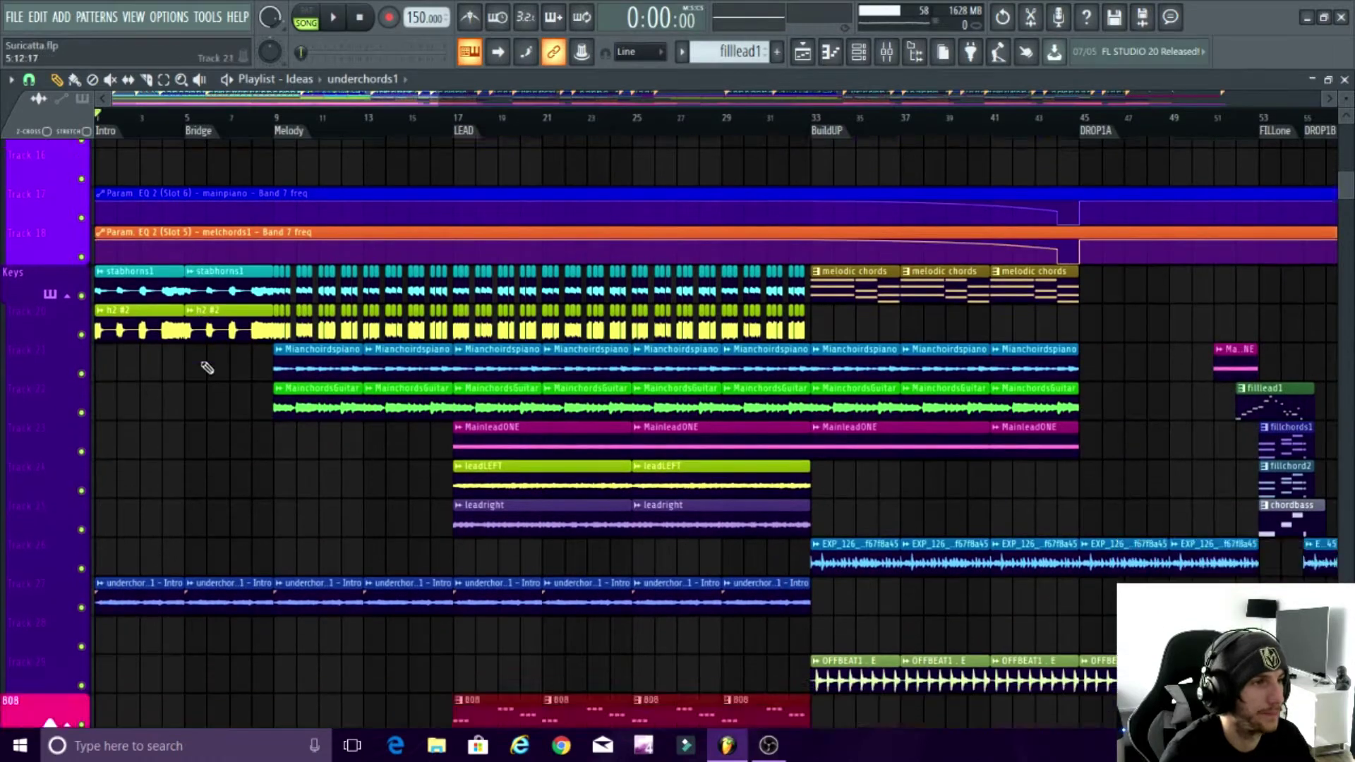
scroll(207, 367, down, 20)
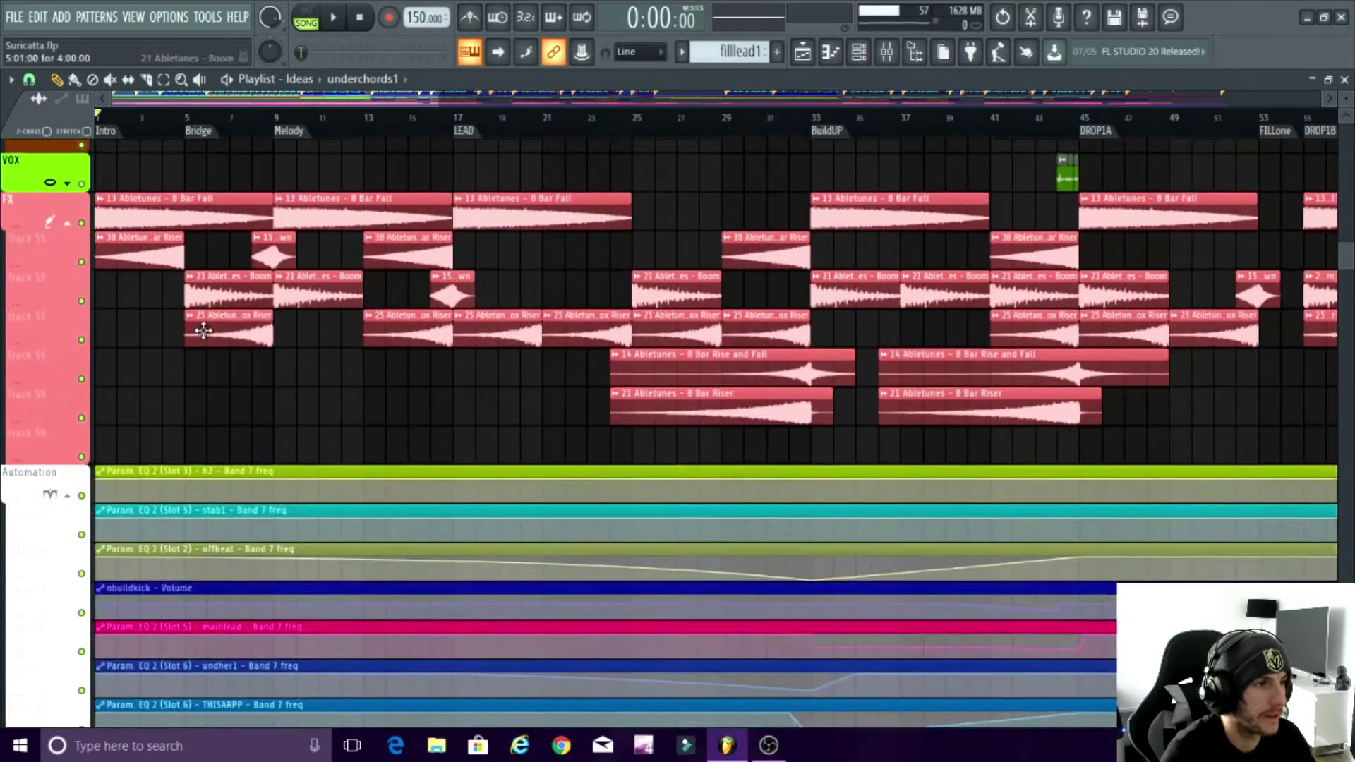
scroll(205, 332, down, 7)
scroll(228, 337, down, 6)
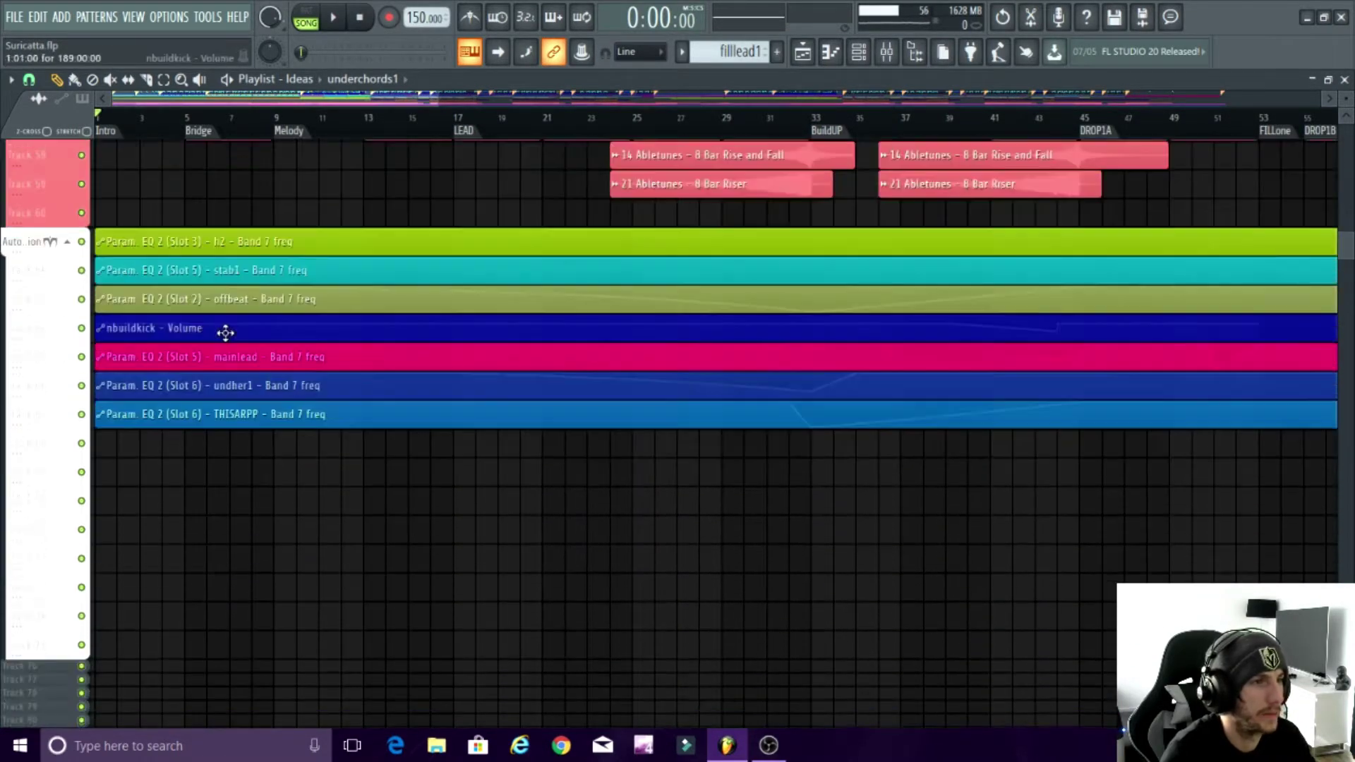
Step: Play the full arrangement from the Intro through the Bridge up to the Melody section at bar 9
scroll(230, 343, up, 10)
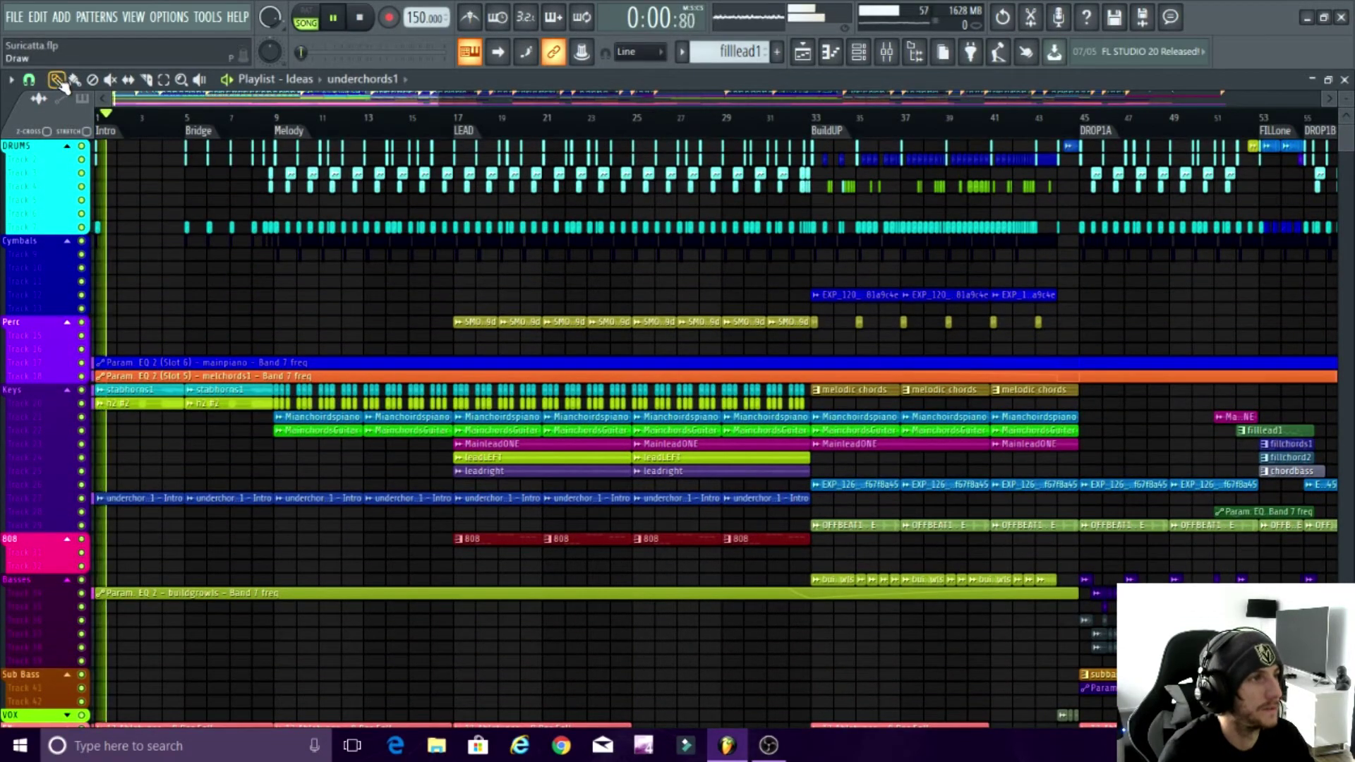
scroll(123, 192, up, 2)
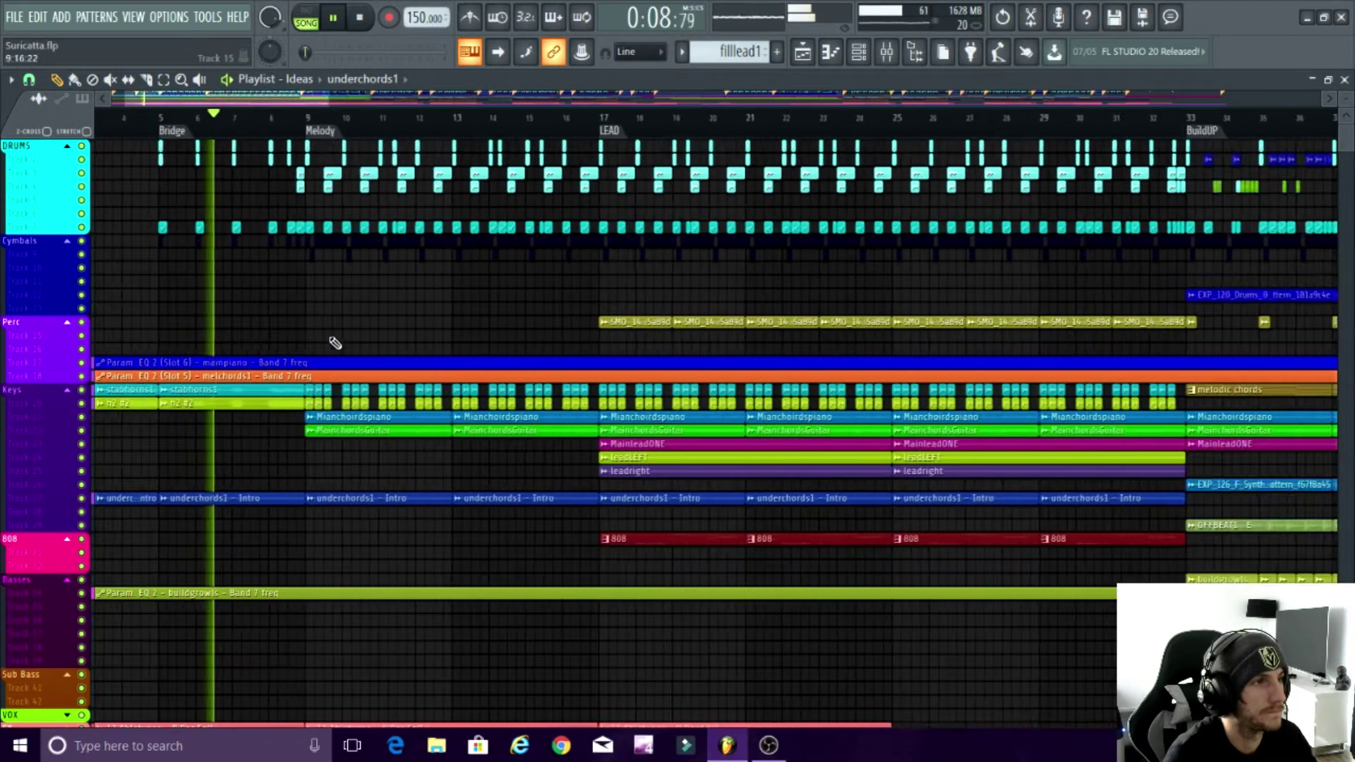
scroll(303, 339, up, 3)
scroll(277, 330, up, 1)
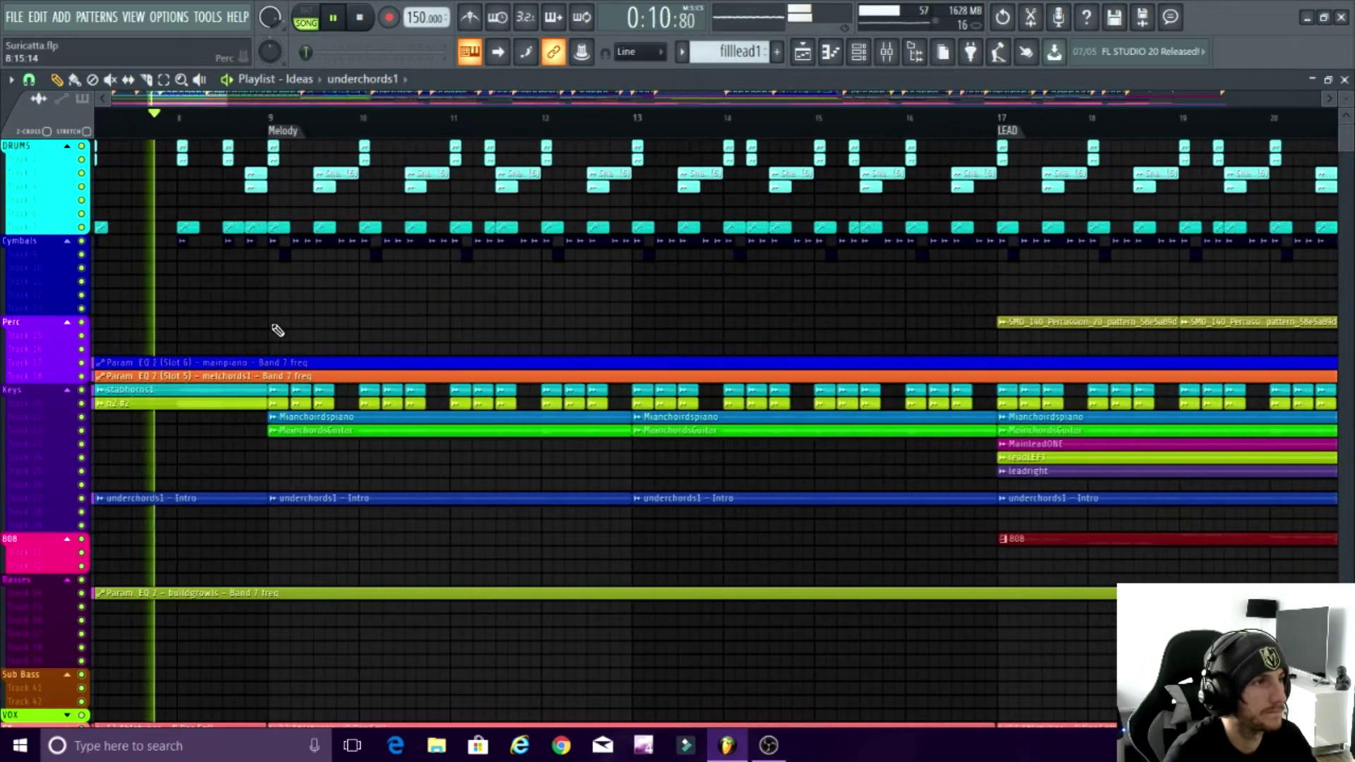
scroll(279, 330, down, 4)
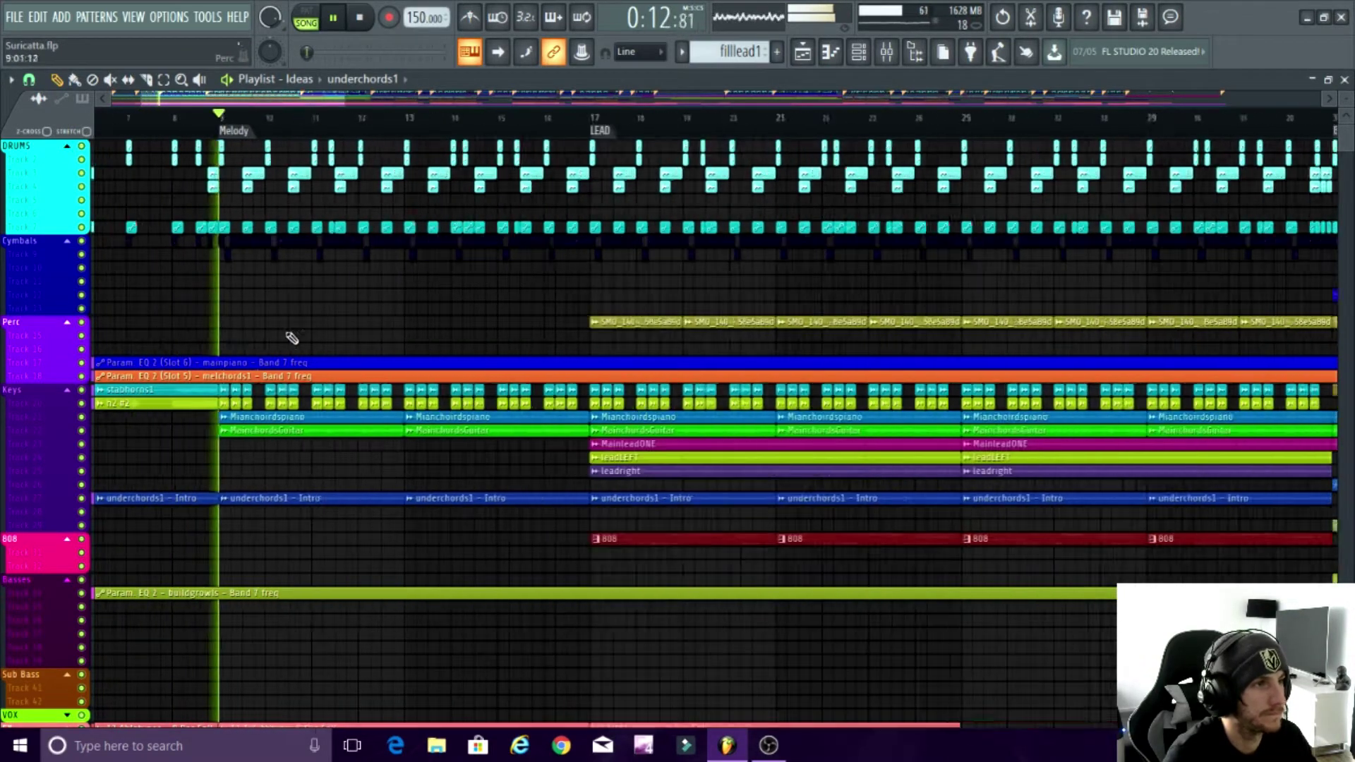
key(space)
Step: Examine the drum, horn, piano and guitar clips where the Bridge leads into the Melody section
scroll(242, 311, down, 2)
scroll(134, 169, up, 5)
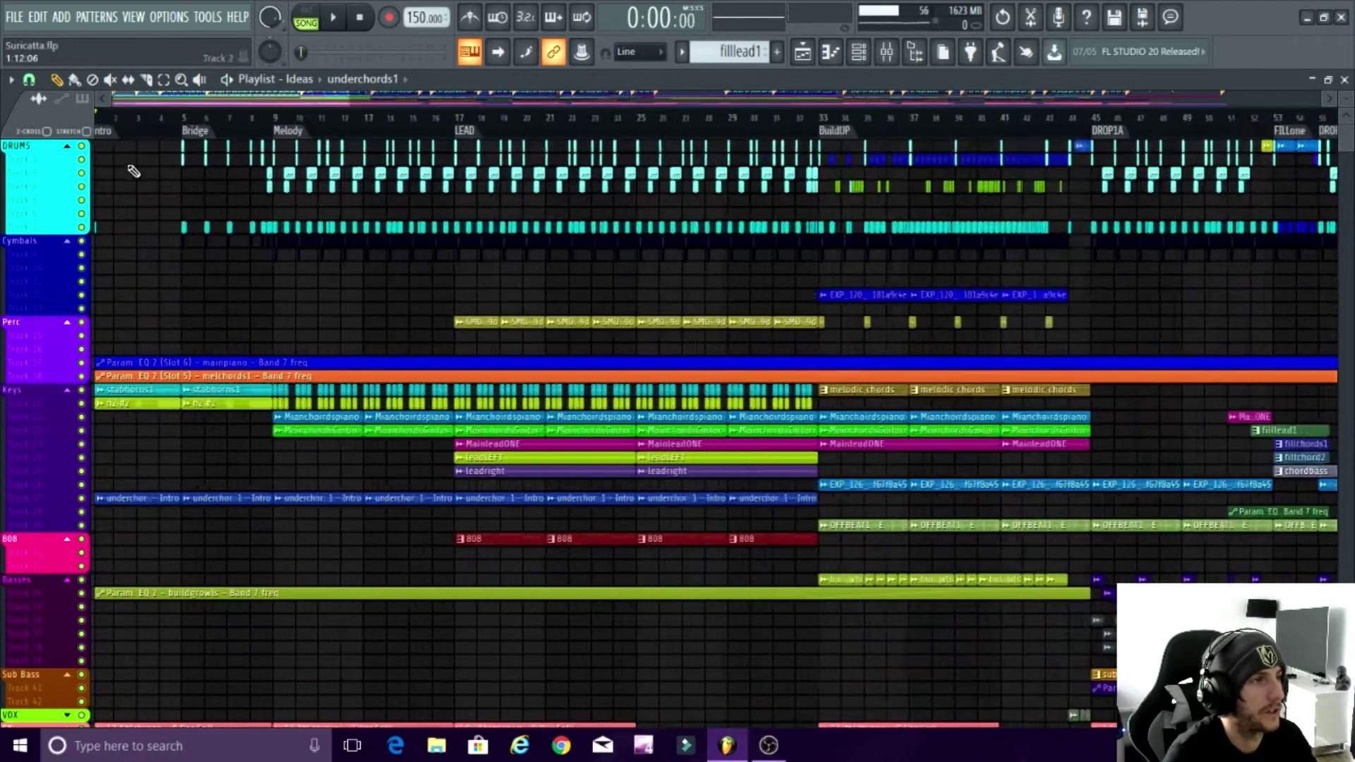
scroll(337, 283, down, 3)
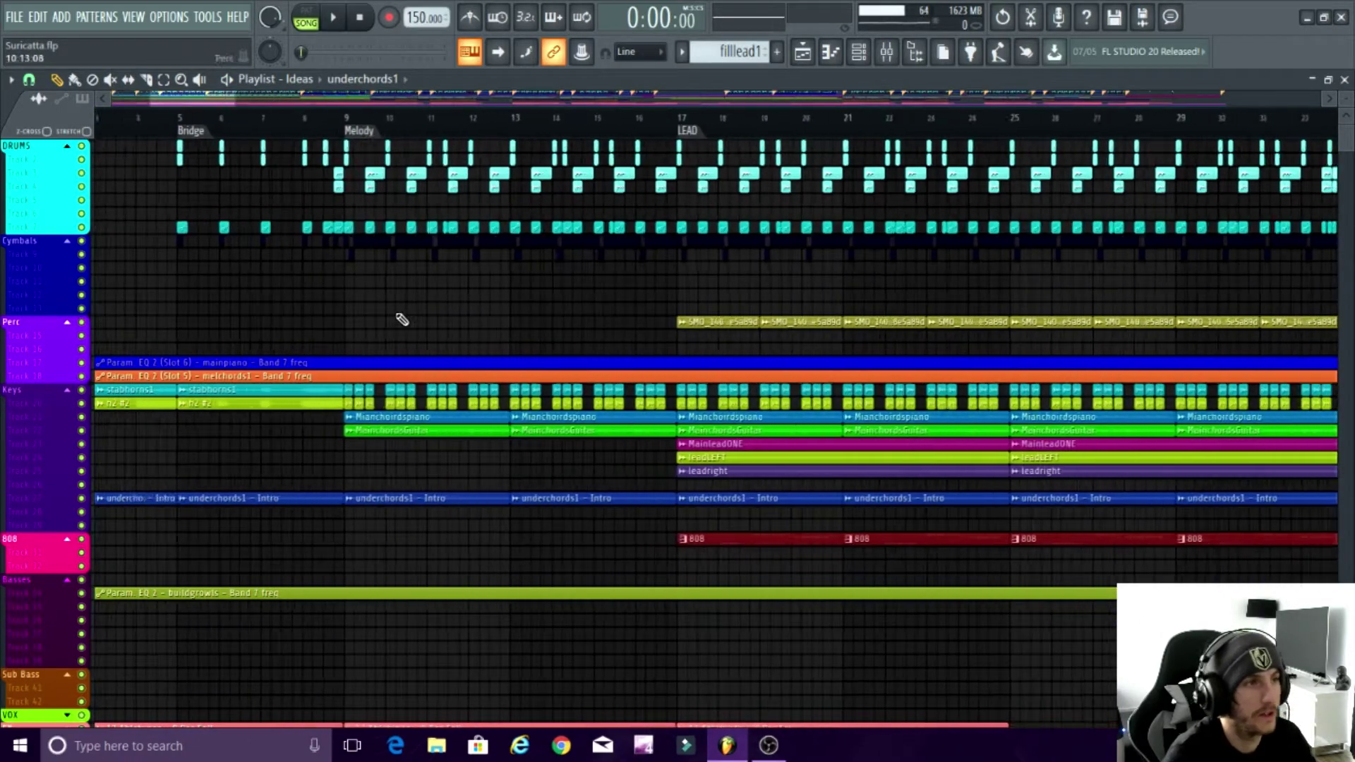
scroll(399, 316, up, 4)
scroll(242, 273, down, 4)
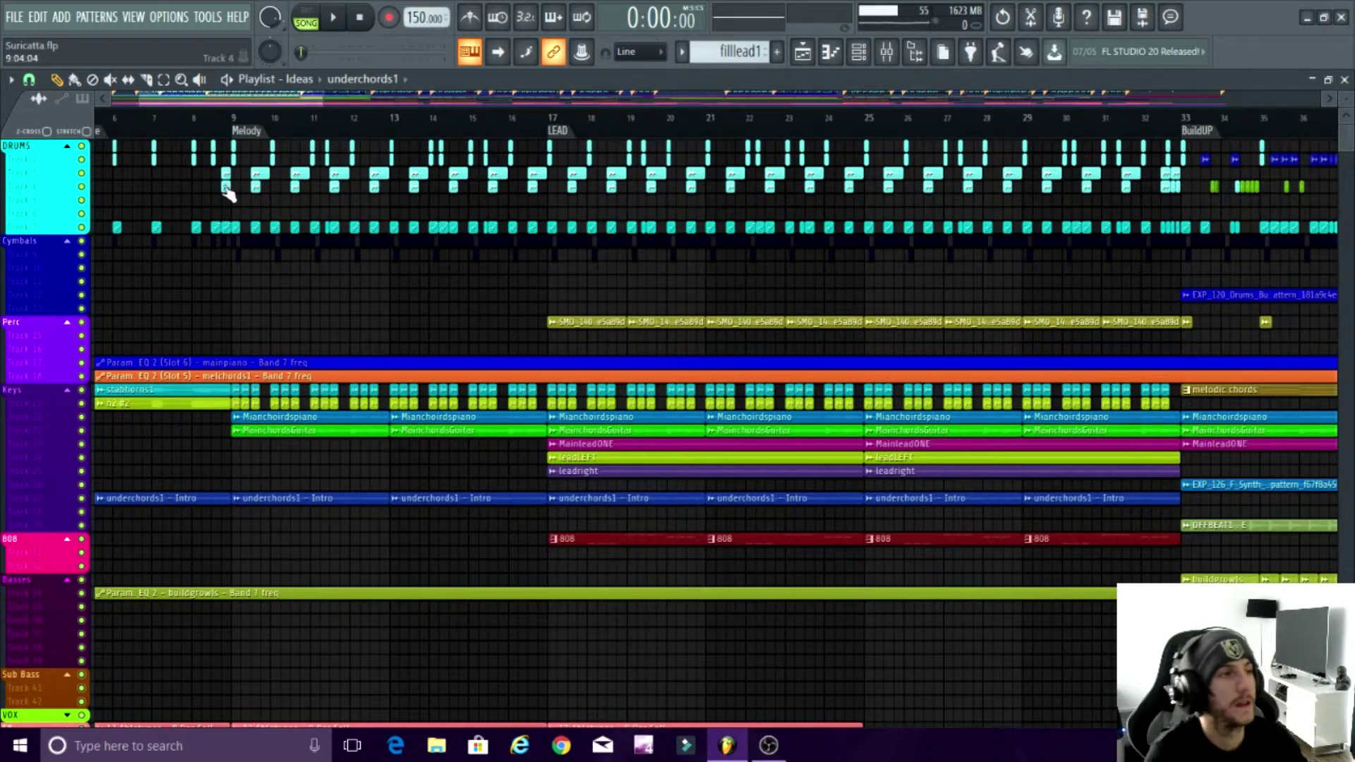
scroll(280, 321, up, 2)
scroll(318, 409, up, 4)
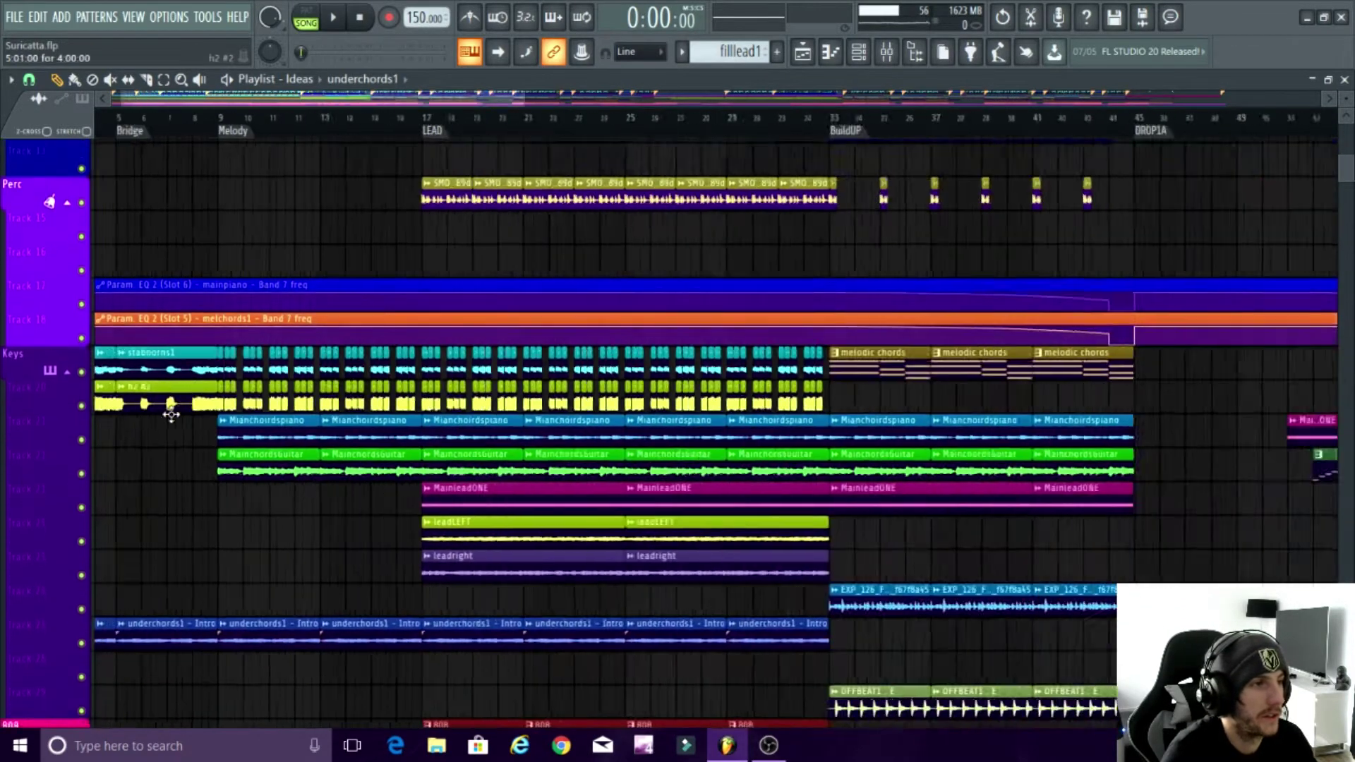
scroll(432, 433, down, 2)
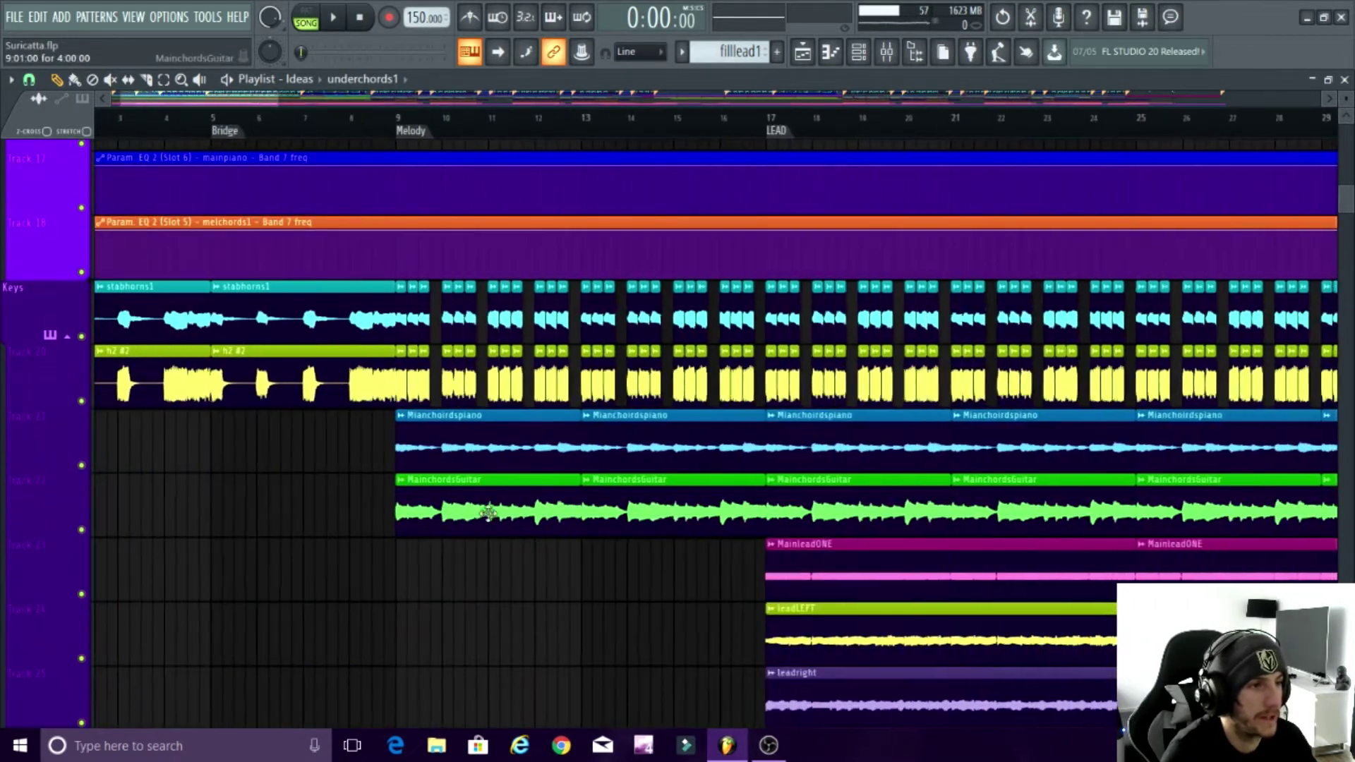
scroll(276, 316, down, 2)
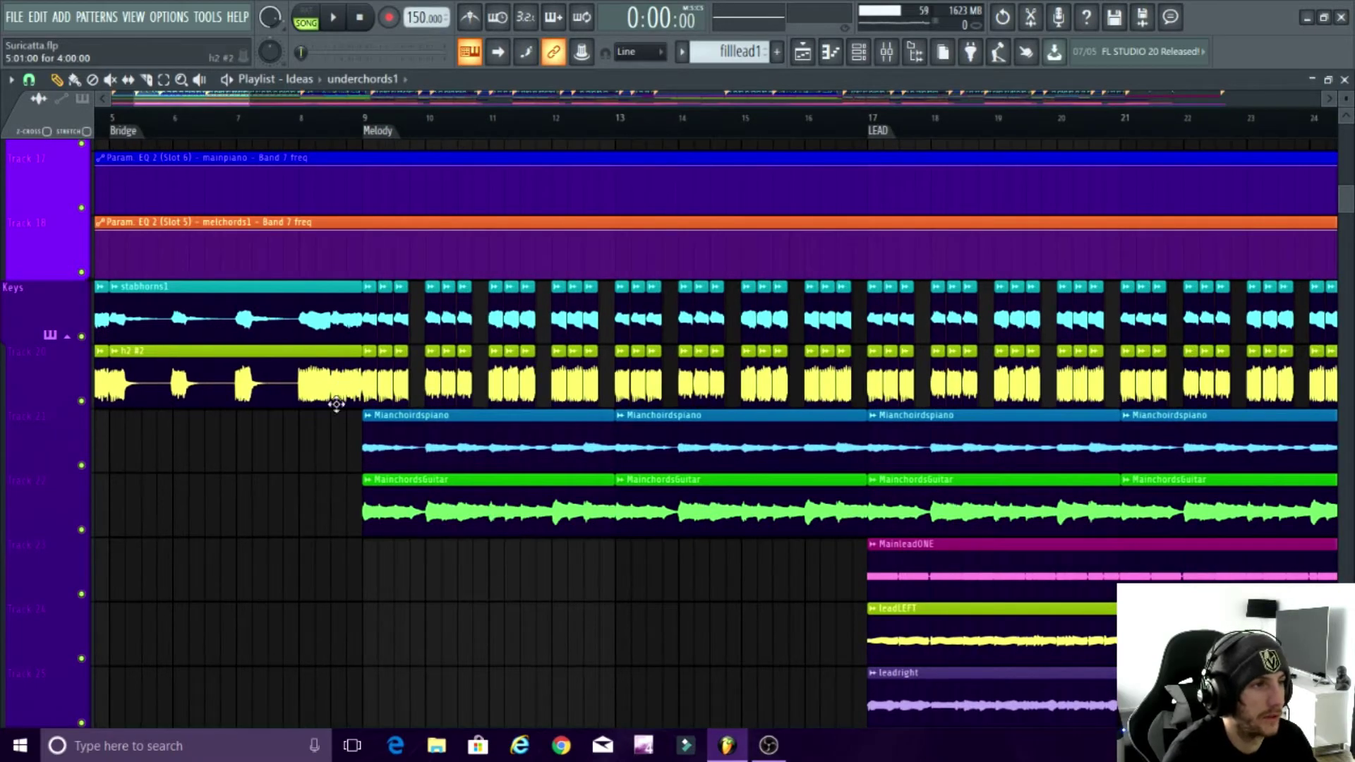
Step: Examine how the stabhorns1 and h2 #2 clips in the Keys tracks run from the Intro and Bridge into the Melody section
scroll(339, 402, down, 2)
scroll(226, 325, up, 3)
click(152, 324)
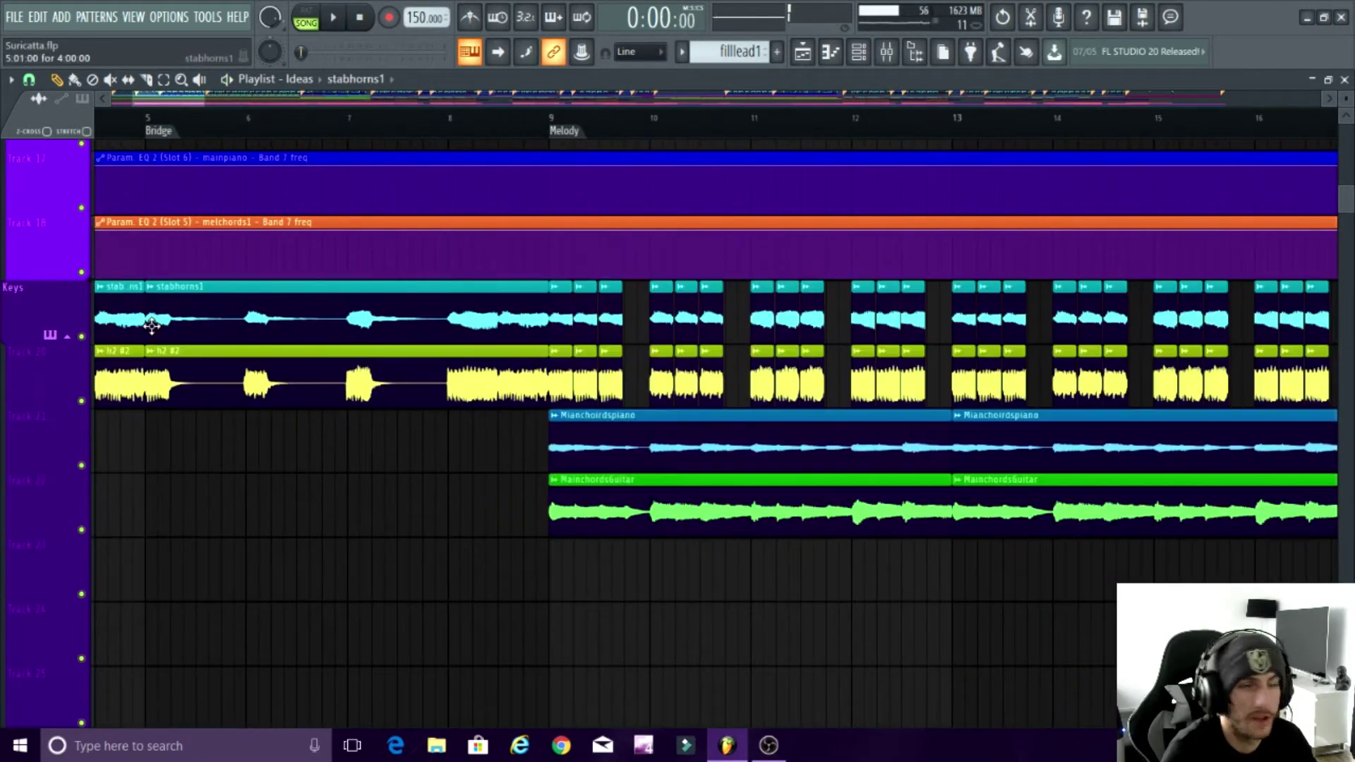
scroll(326, 308, down, 4)
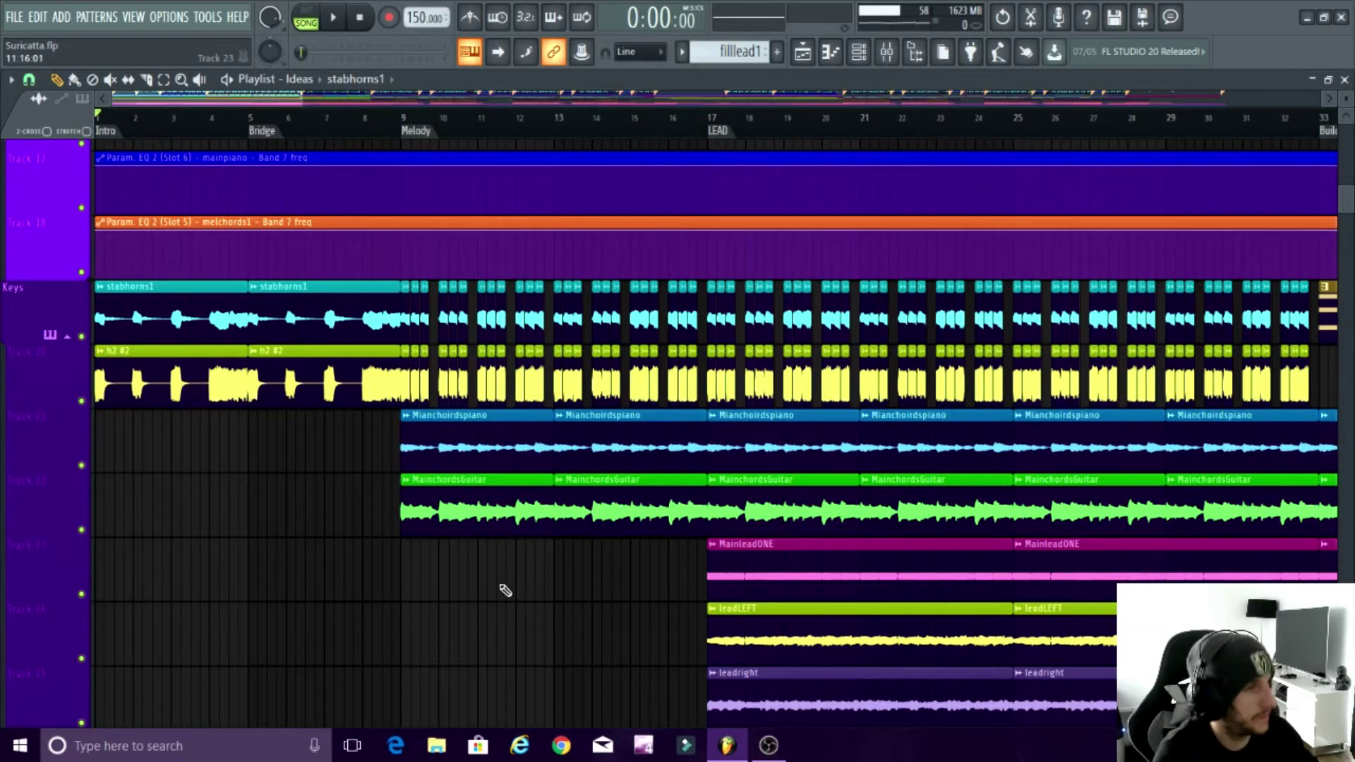
scroll(463, 508, up, 6)
drag(161, 387, 644, 381)
scroll(487, 423, down, 5)
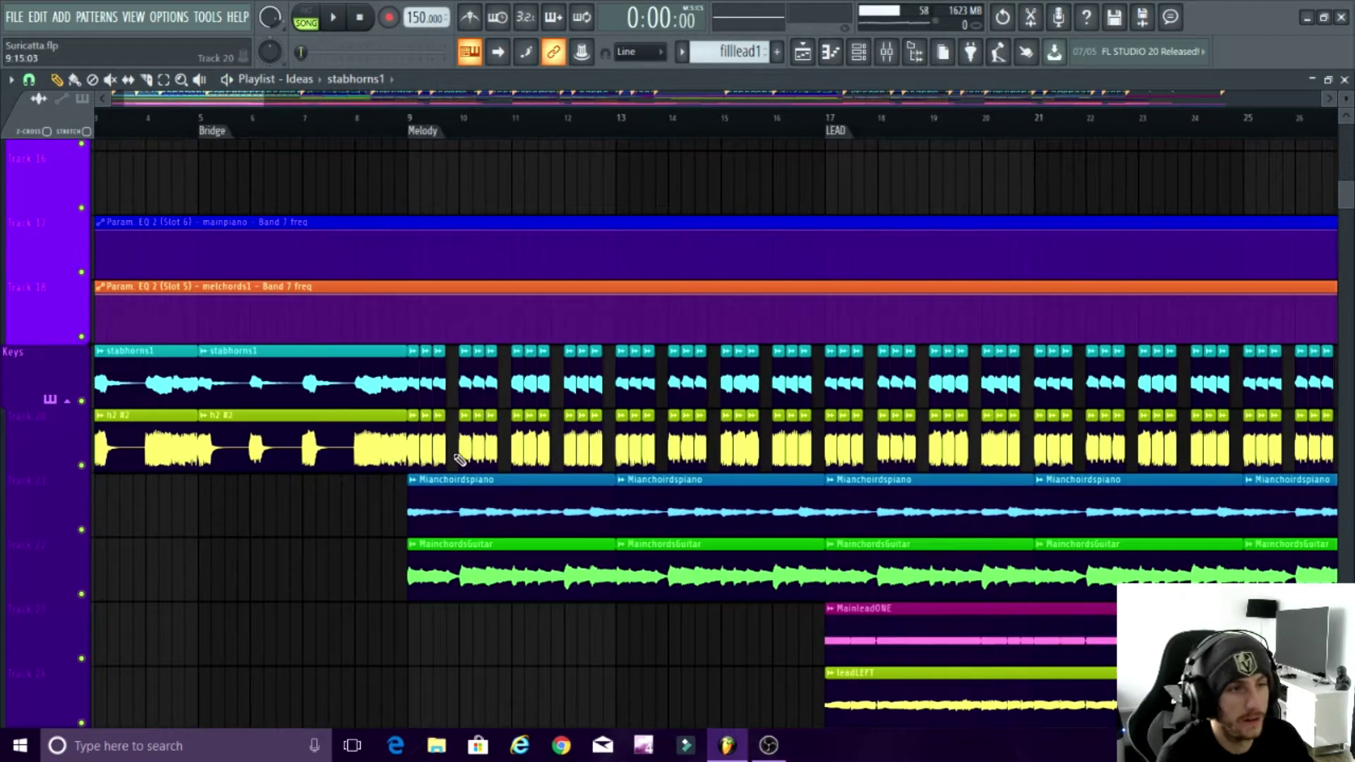
Step: Play the full arrangement from bar 8 through the Melody section until just before the LEAD marker at bar 17
scroll(473, 481, down, 1)
scroll(523, 531, up, 4)
click(238, 125)
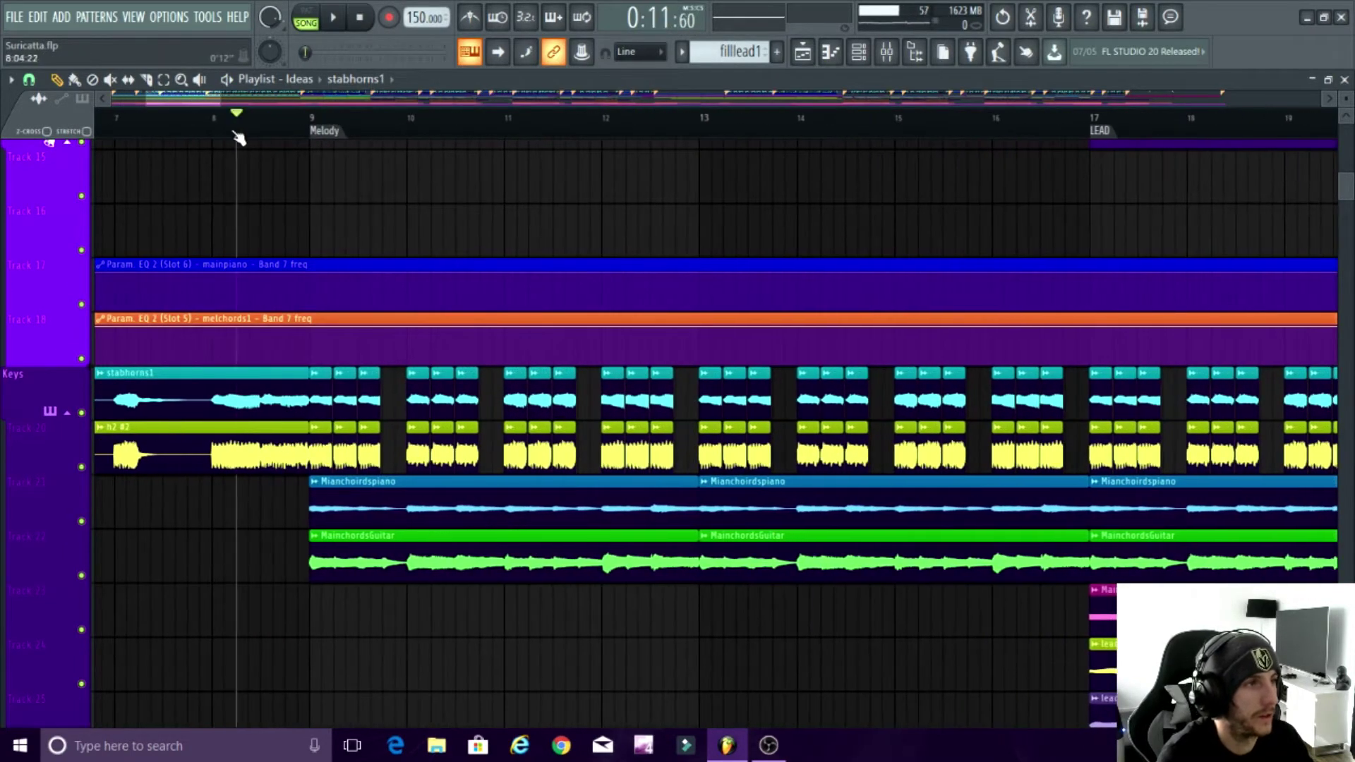
key(space)
scroll(185, 243, down, 3)
scroll(388, 499, down, 3)
scroll(381, 493, down, 3)
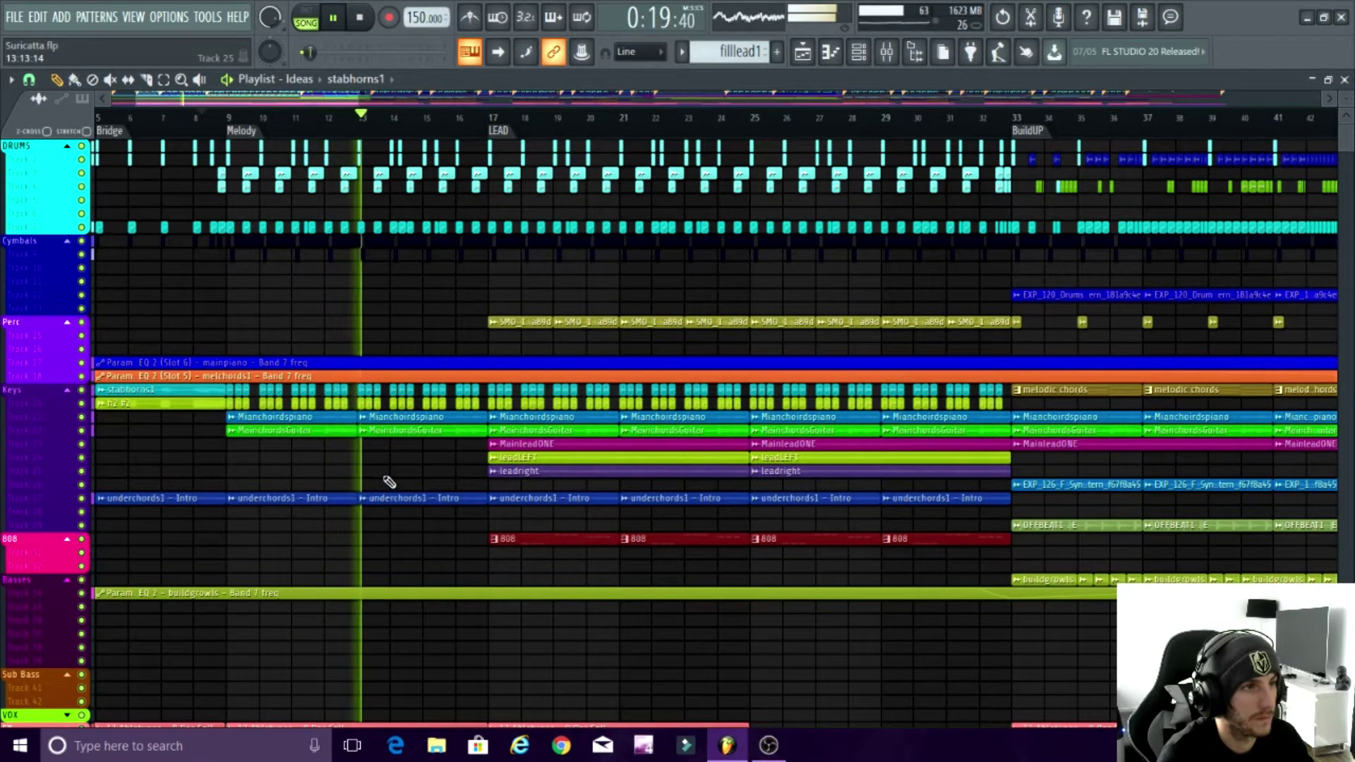
scroll(384, 472, up, 3)
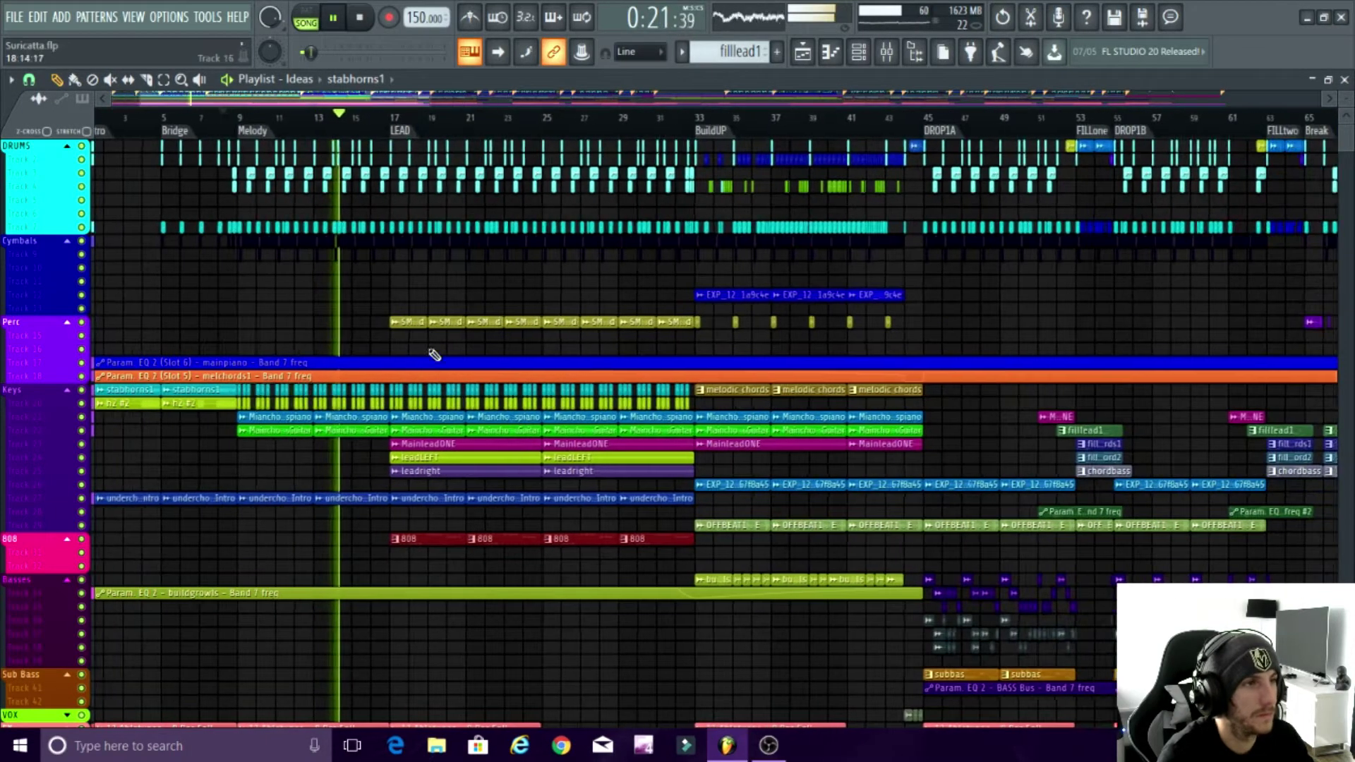
scroll(406, 341, up, 3)
scroll(345, 343, up, 3)
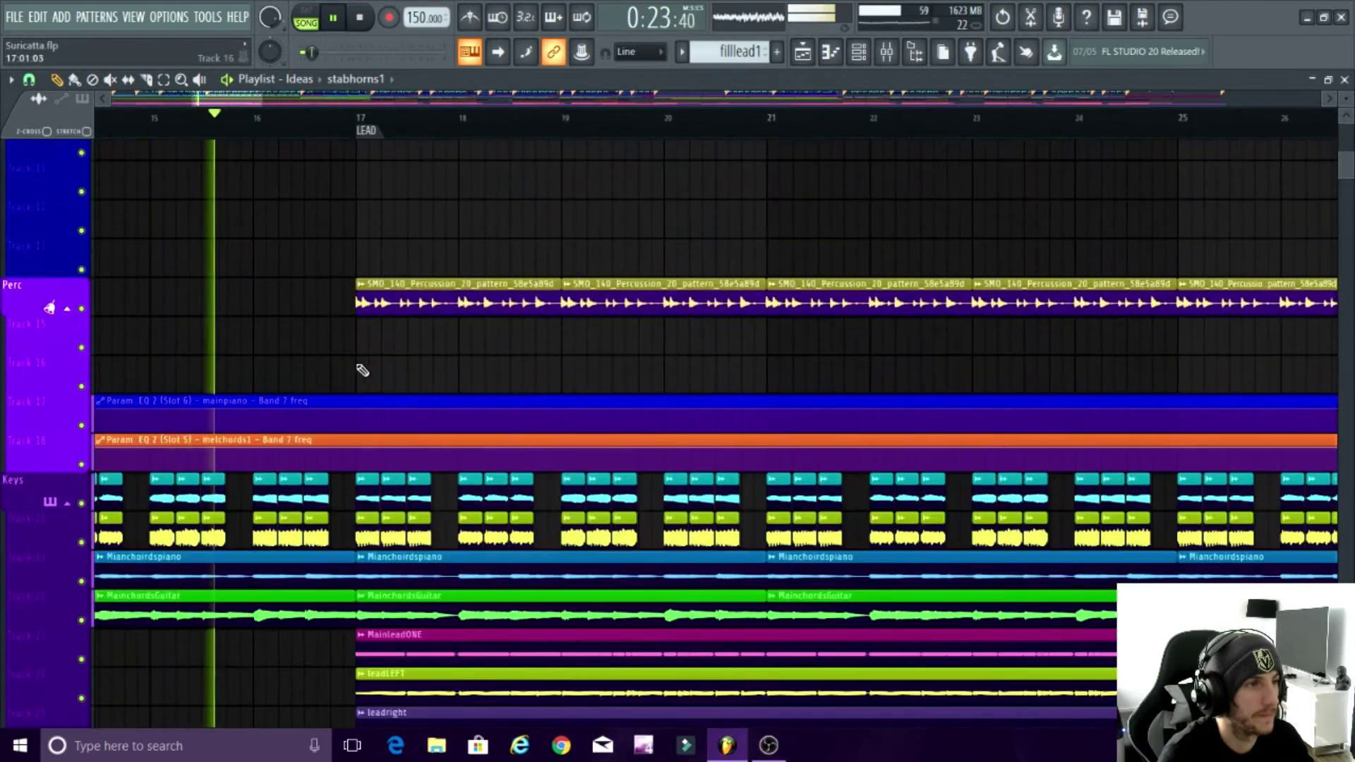
scroll(332, 346, down, 3)
scroll(416, 311, up, 2)
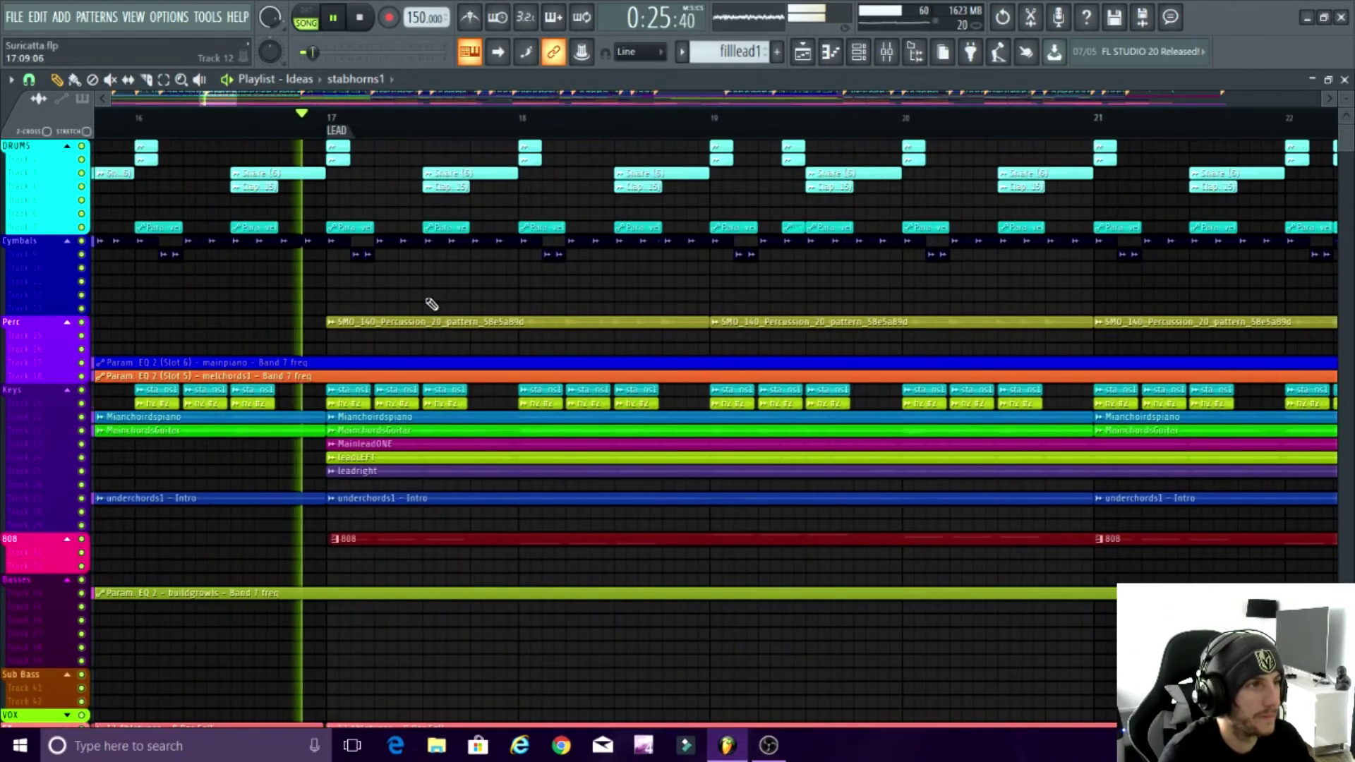
key(space)
Step: Examine the percussion clips in the Perc track and the surrounding tracks where the LEAD section starts at bar 17
scroll(405, 305, down, 5)
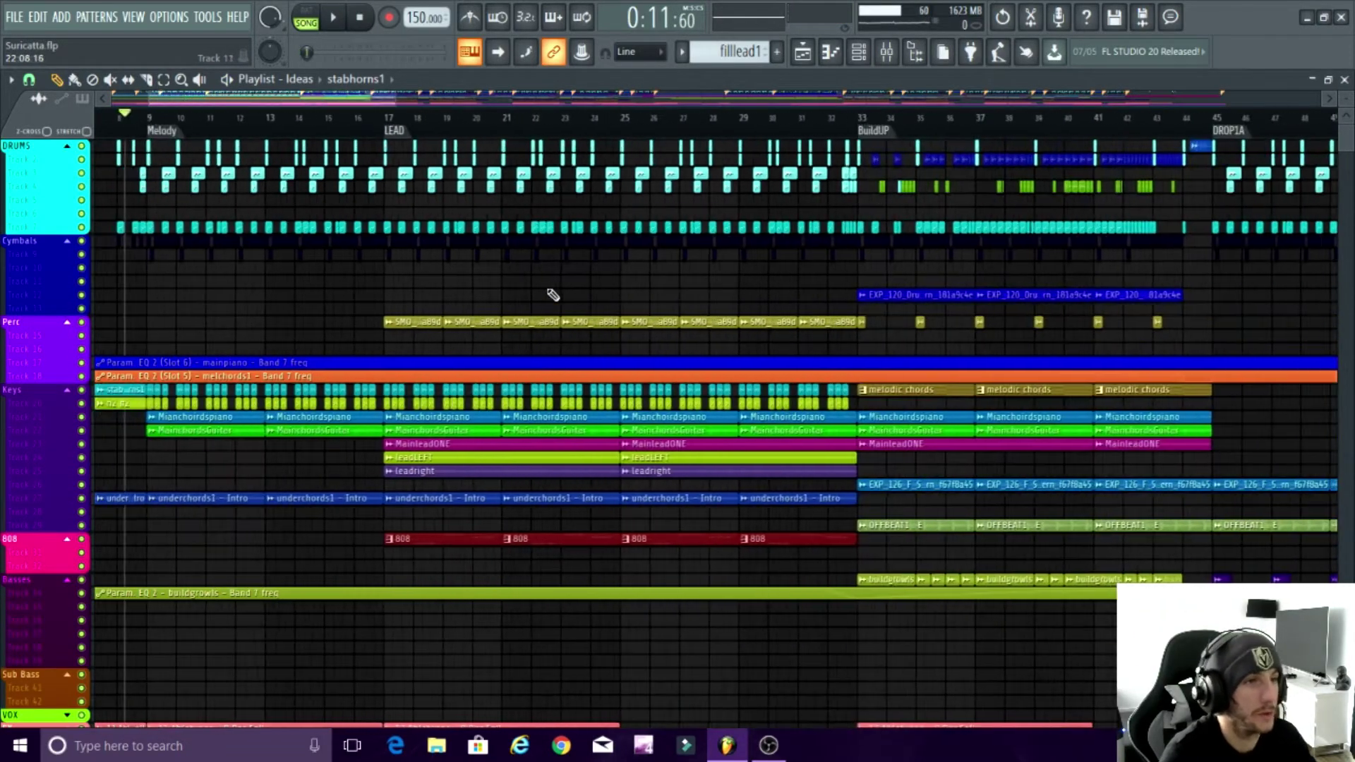
scroll(568, 305, up, 2)
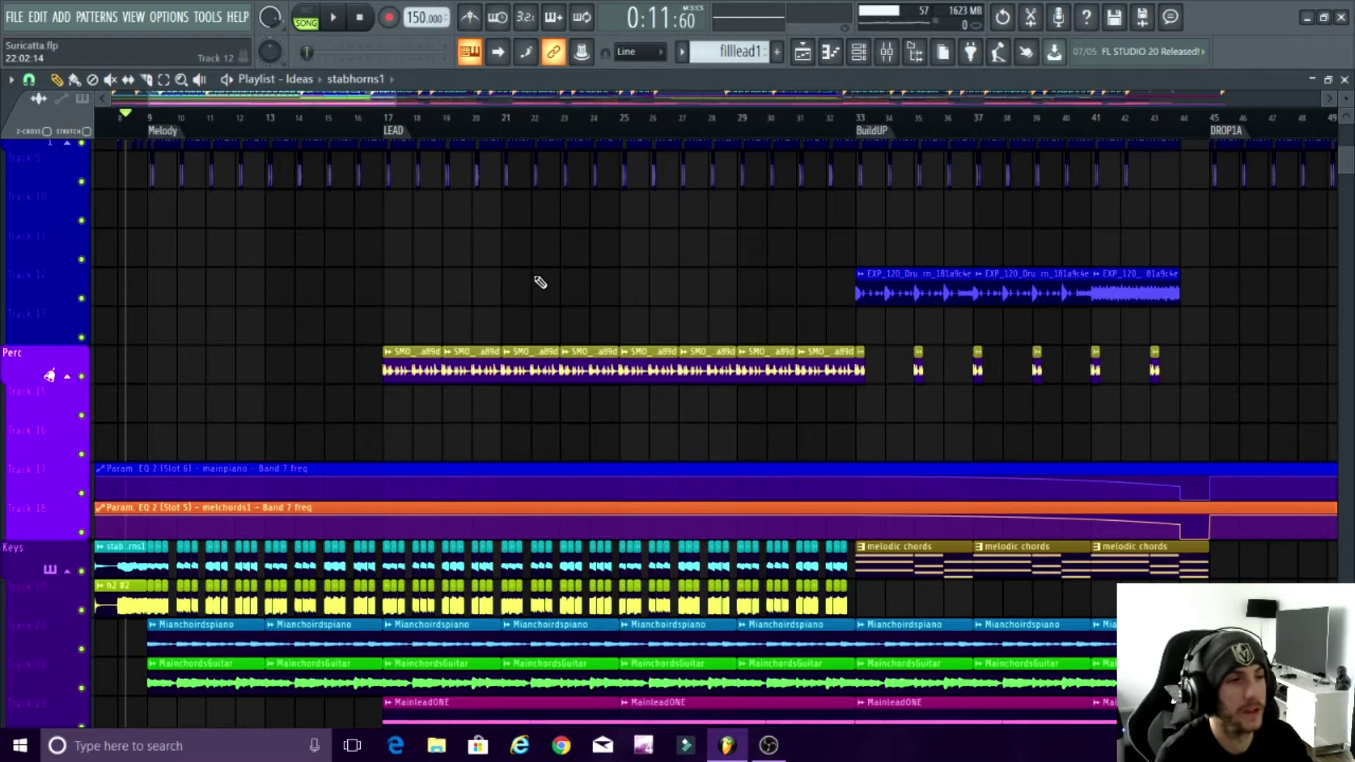
scroll(408, 296, down, 3)
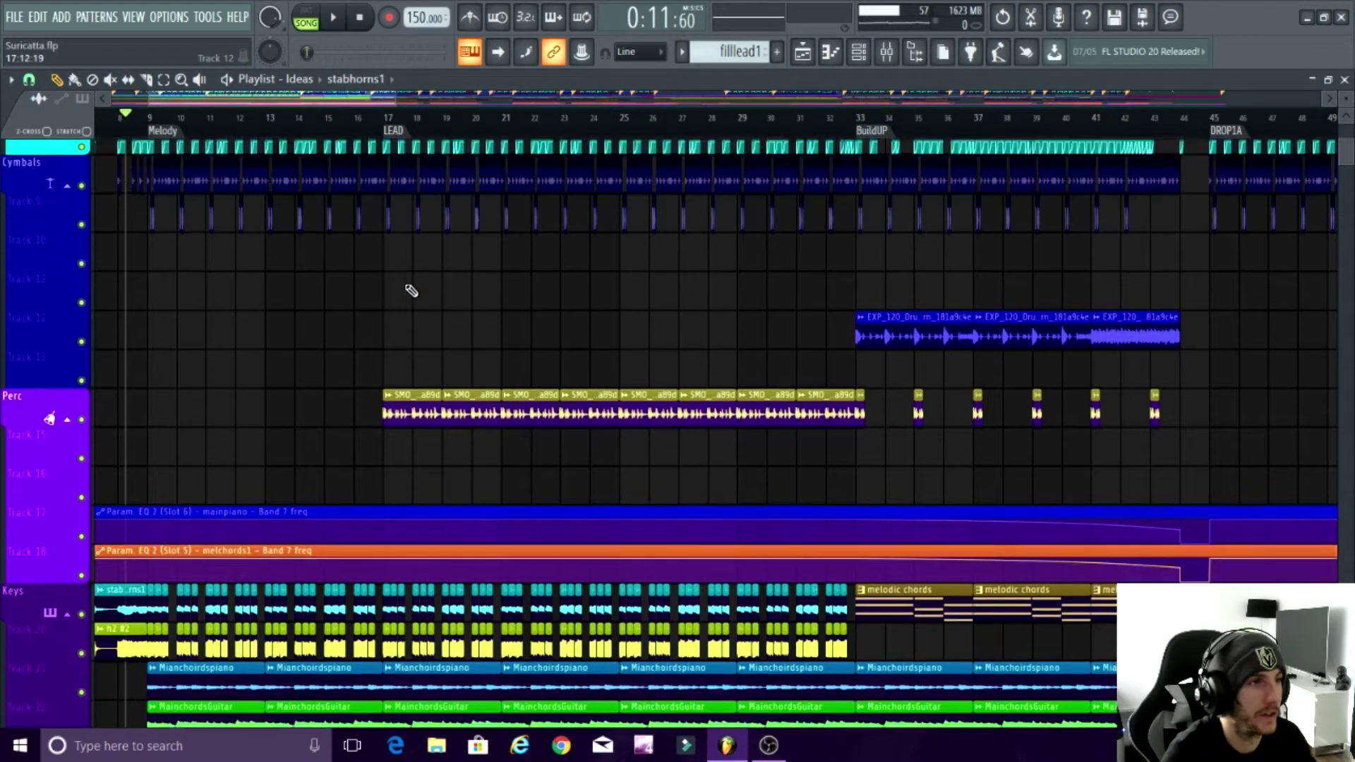
scroll(316, 384, up, 4)
scroll(314, 385, down, 4)
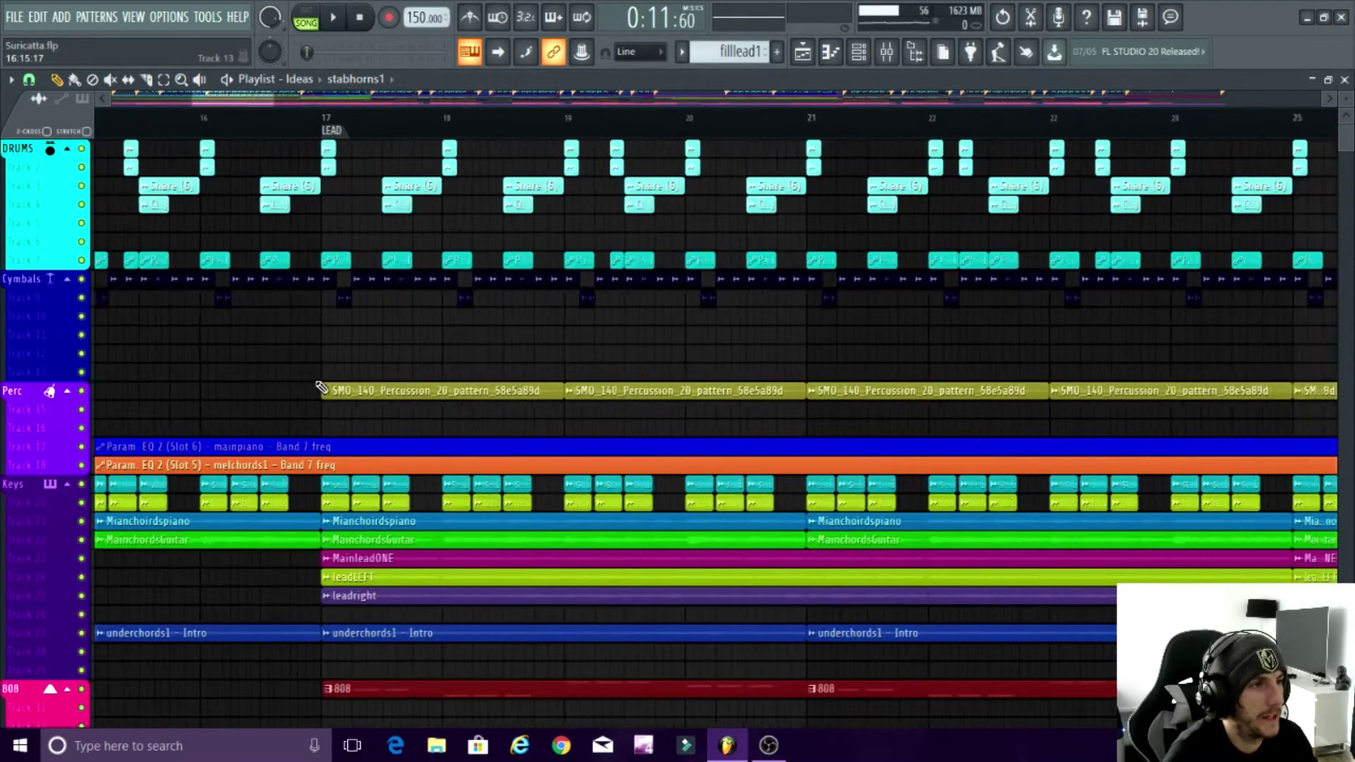
scroll(346, 388, up, 4)
Step: Set the playback position just before bar 17 and preview the first SMO_140_Percussion_20 pattern clip soloed
click(175, 117)
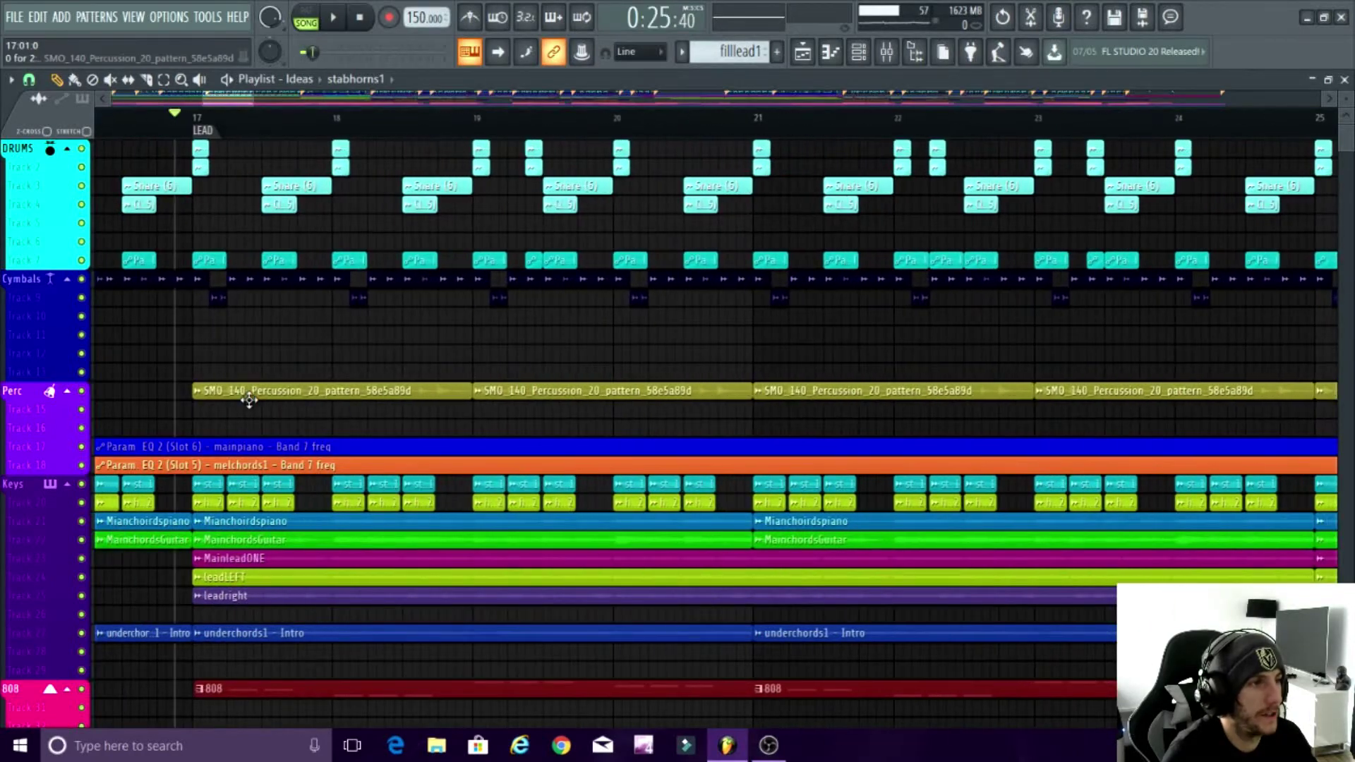
scroll(248, 400, up, 3)
scroll(212, 393, down, 3)
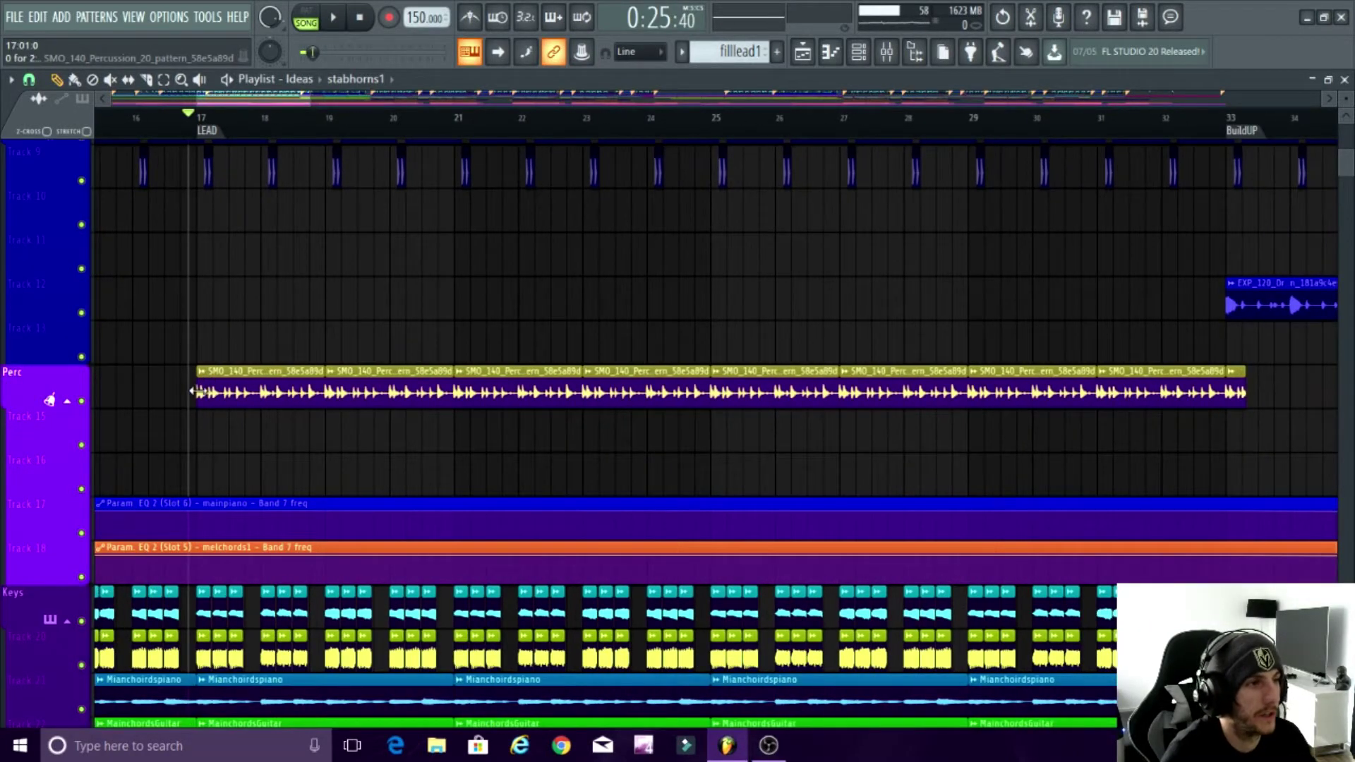
ctrl+alt+right_click(206, 390)
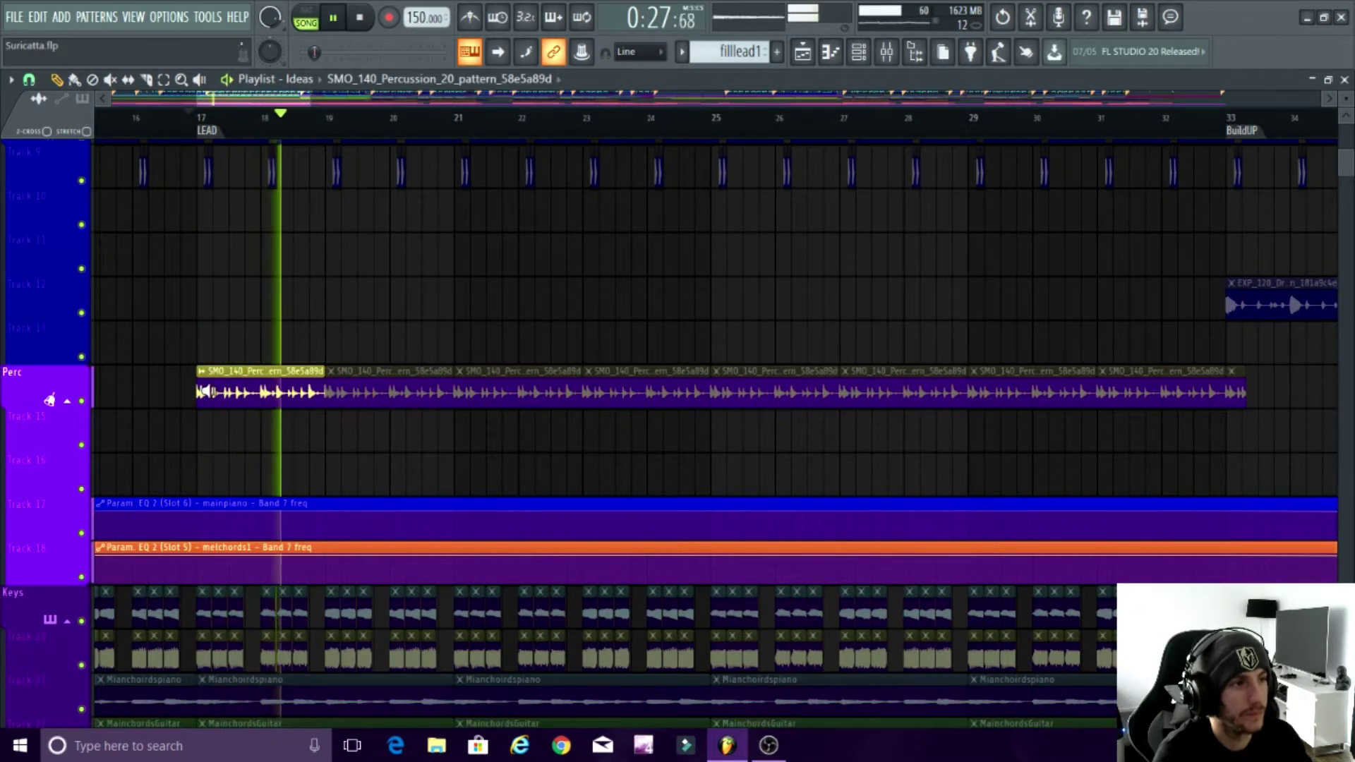
scroll(209, 390, down, 4)
Step: Examine the MainleadONE, leadLEFT and leadright clips in the LEAD section and select the first MainleadONE clip
scroll(209, 391, up, 4)
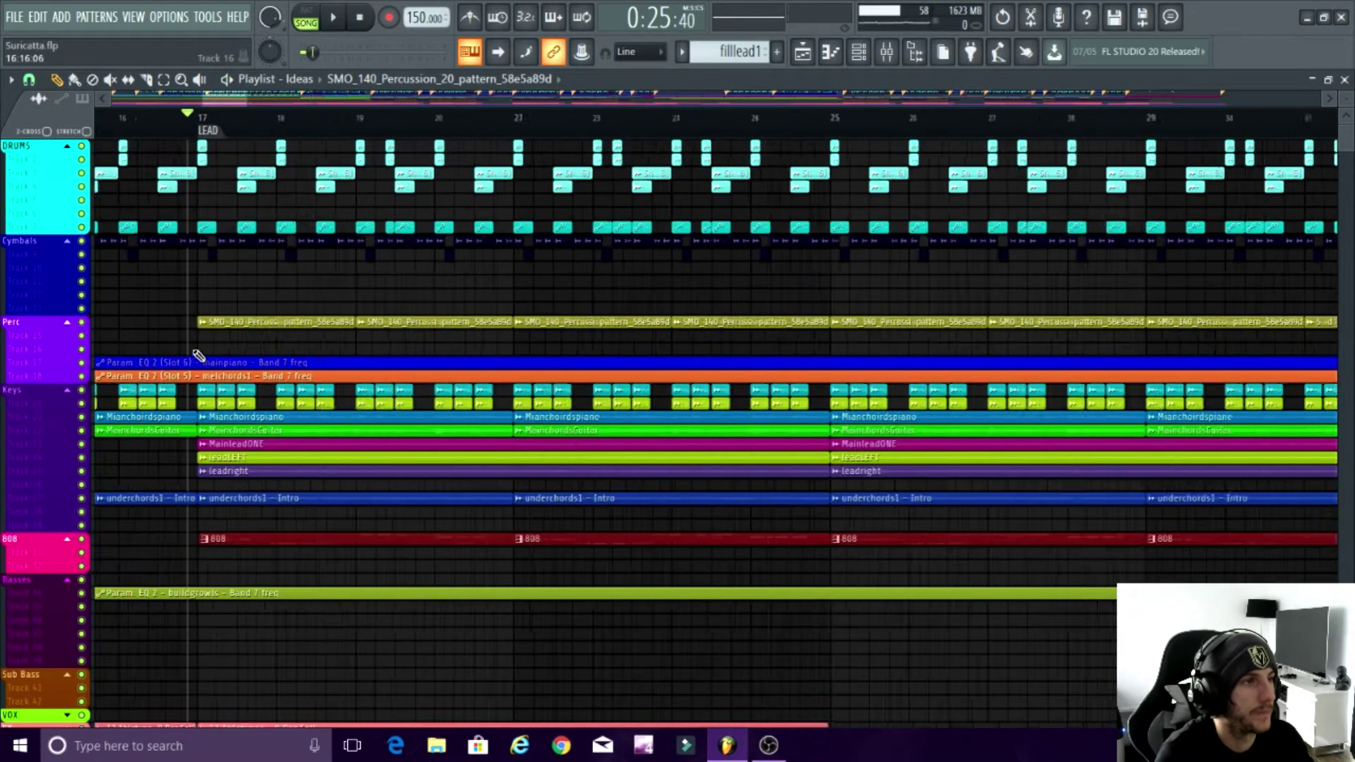
scroll(212, 352, up, 3)
scroll(216, 325, down, 5)
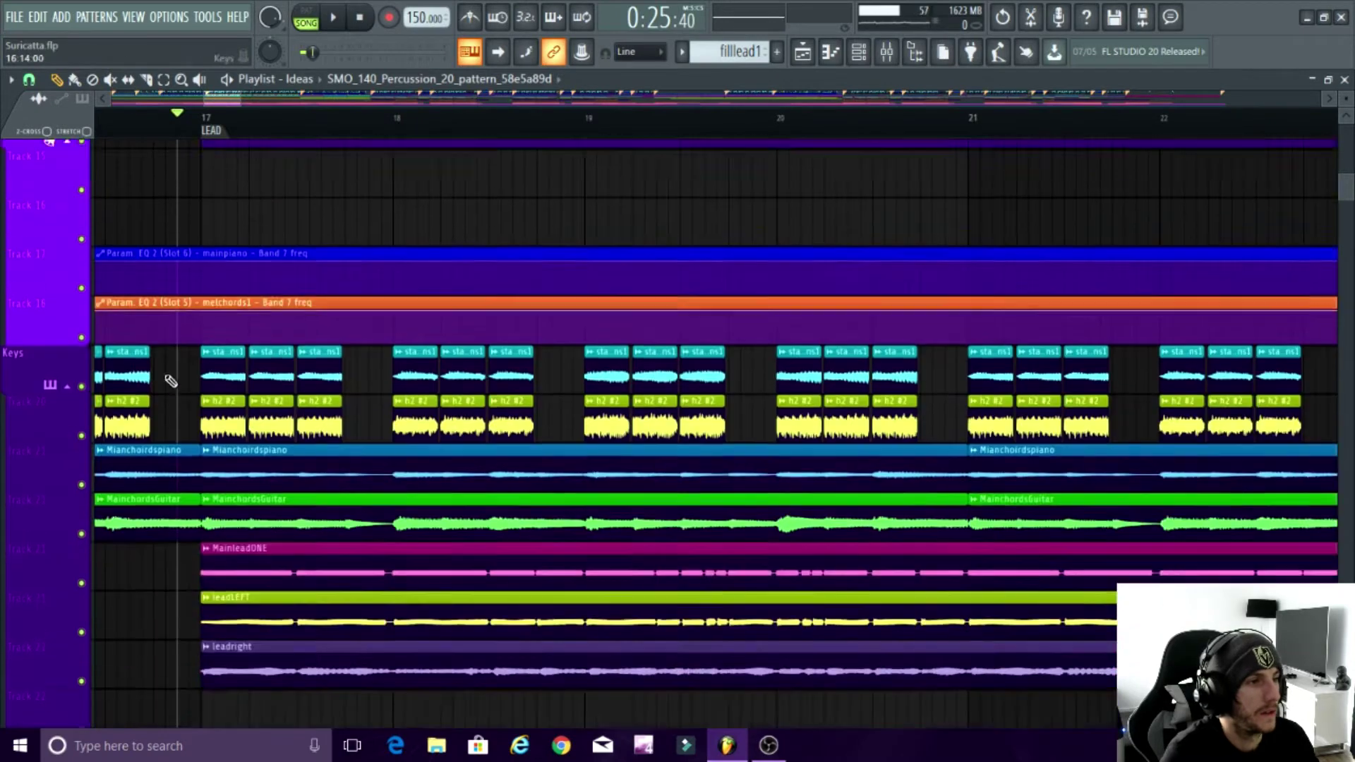
scroll(216, 390, down, 3)
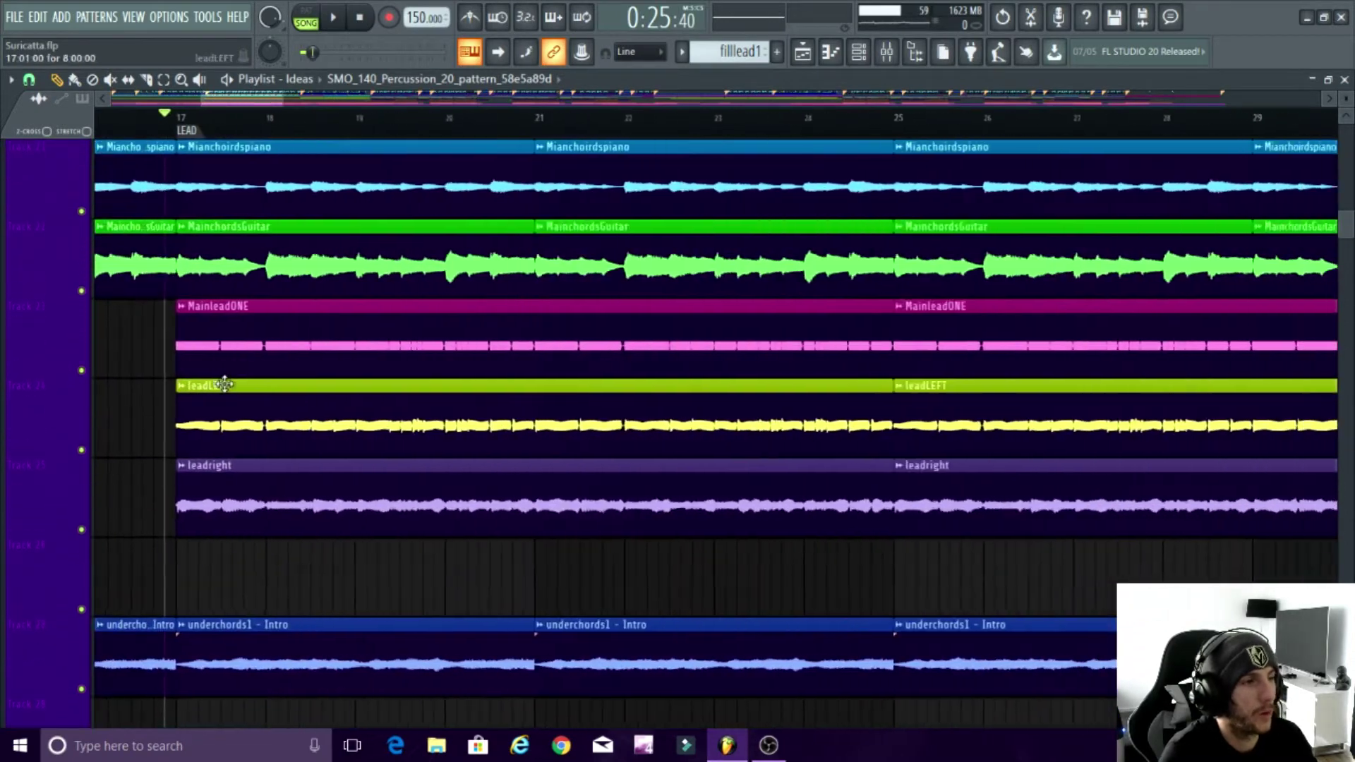
click(182, 349)
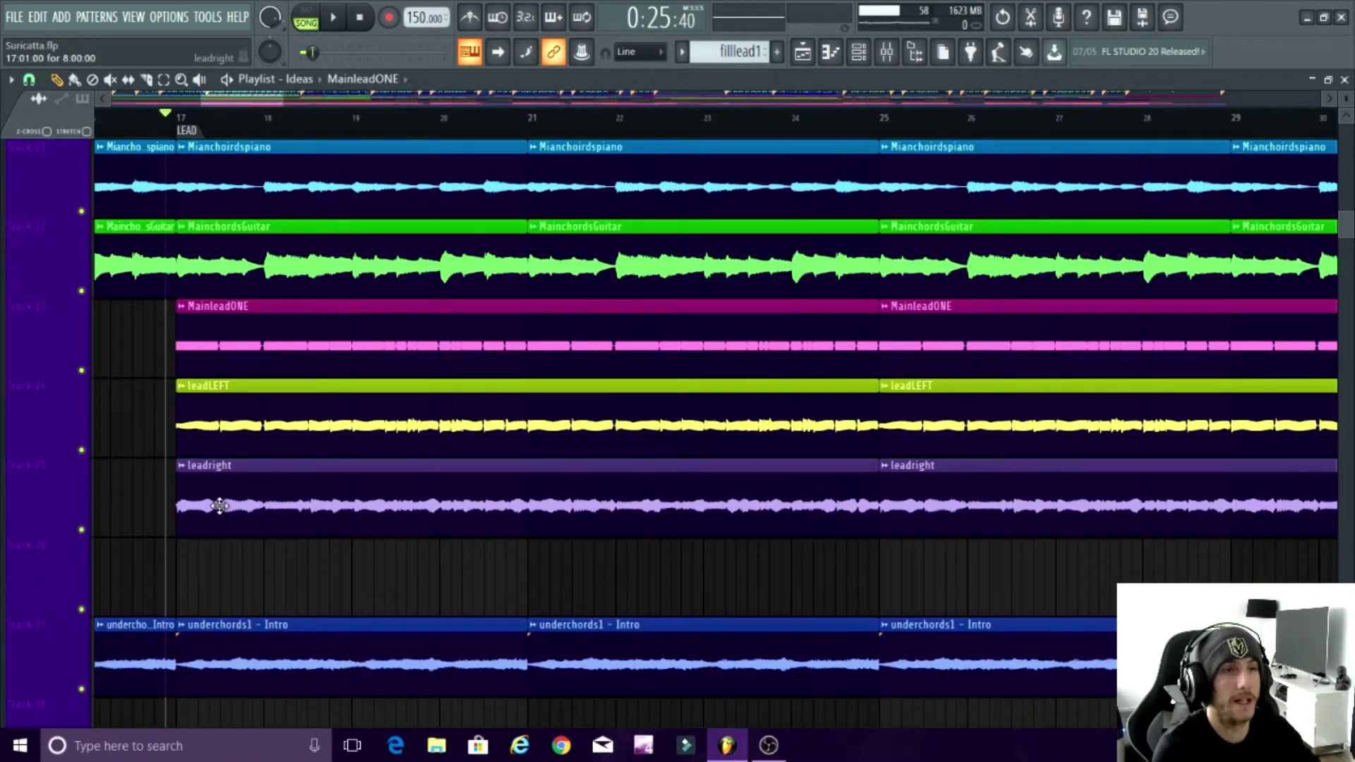
Step: Open the mixer and inspect the leadLEFT and leadright channels within the Keys group
click(887, 55)
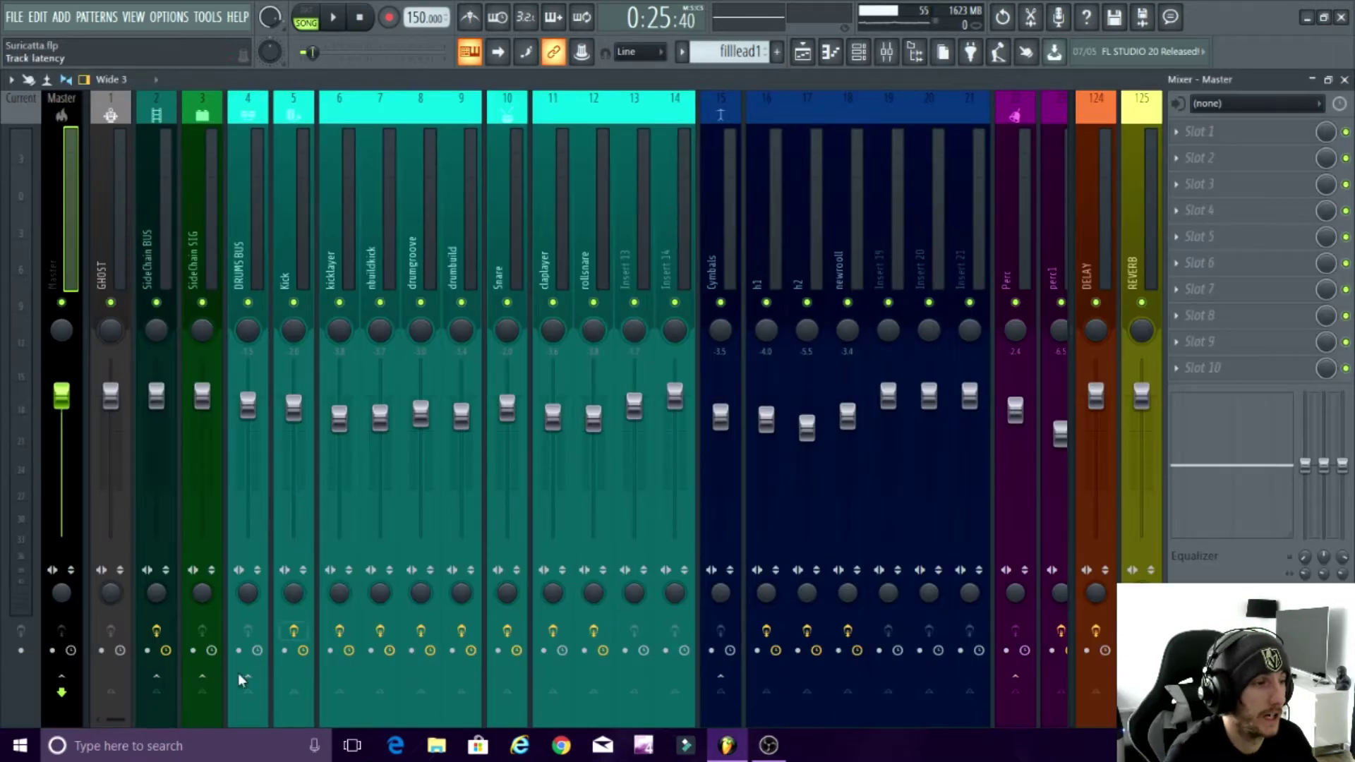
drag(116, 718, 298, 688)
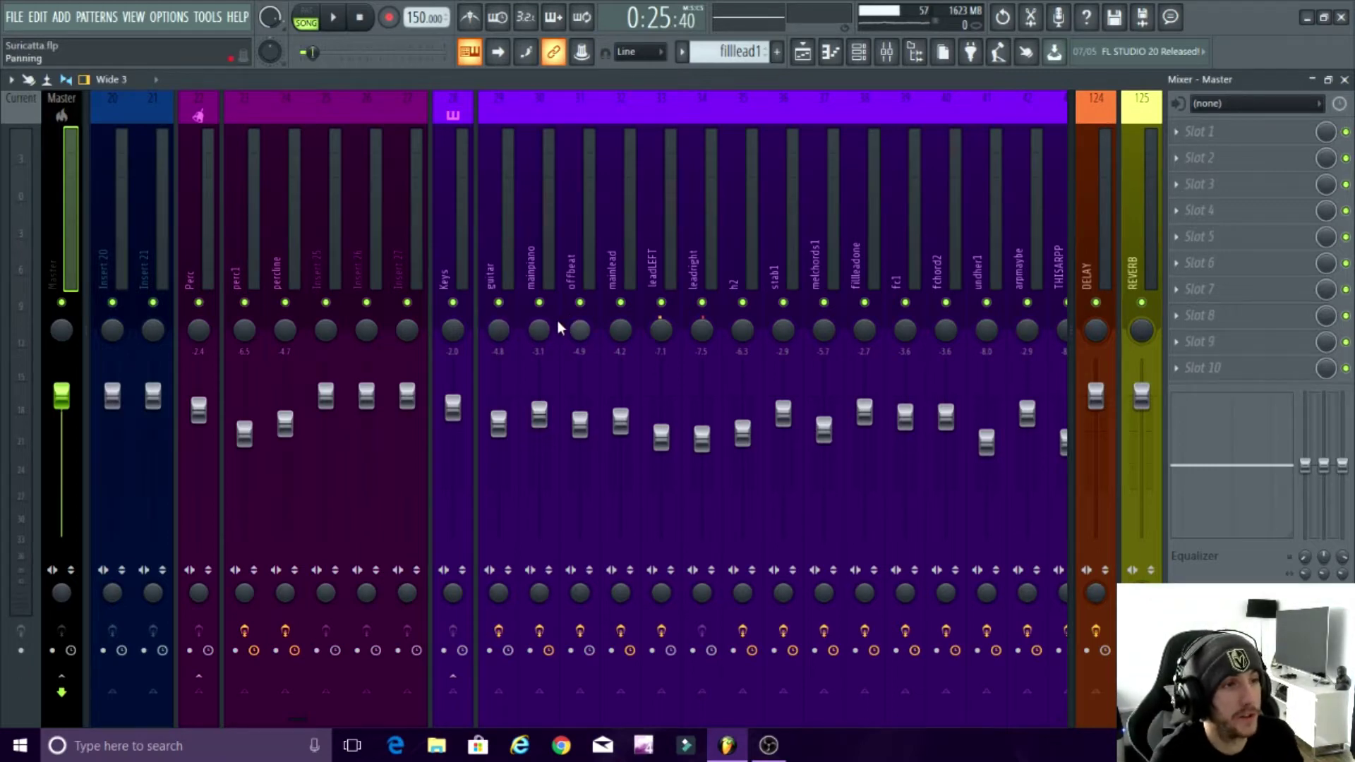
click(663, 257)
click(699, 261)
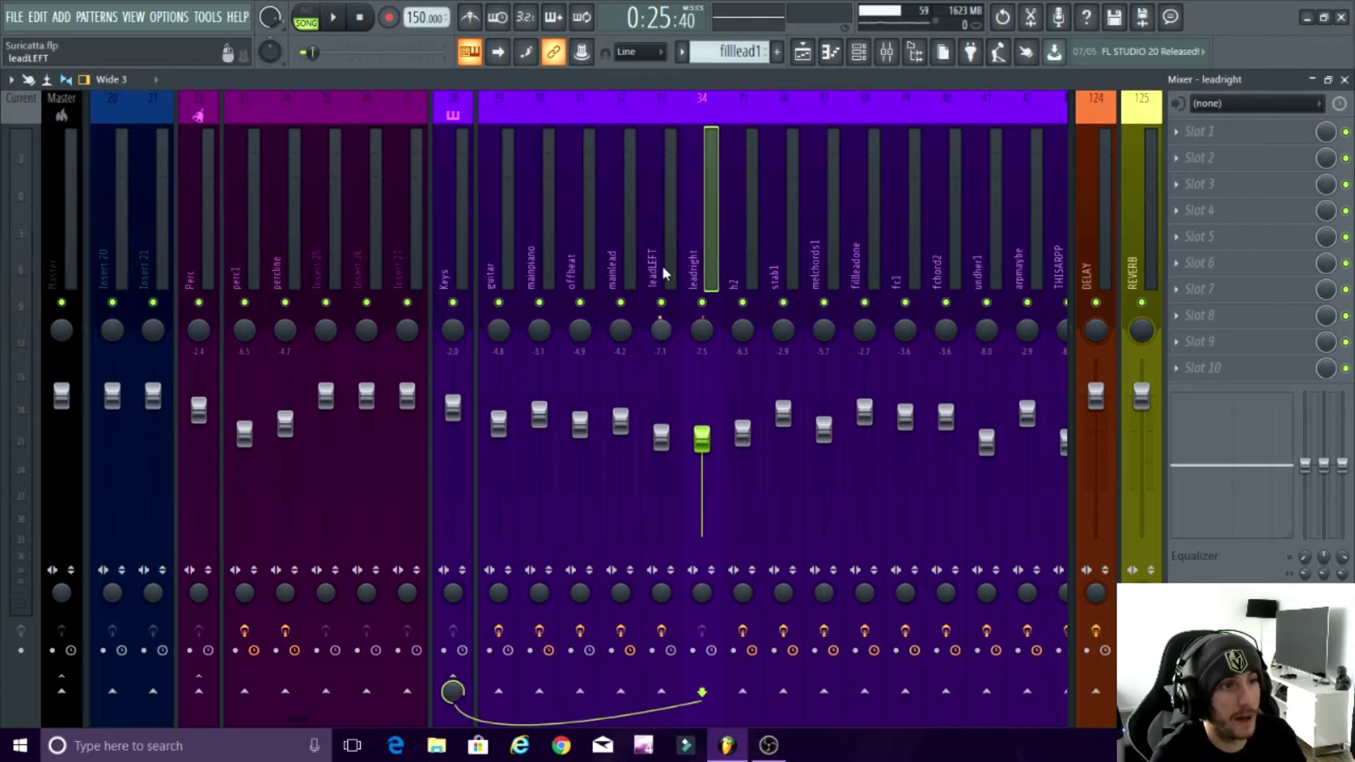
Step: Try different panning positions on the leadLEFT mixer track and close the mixer
drag(661, 331, 702, 260)
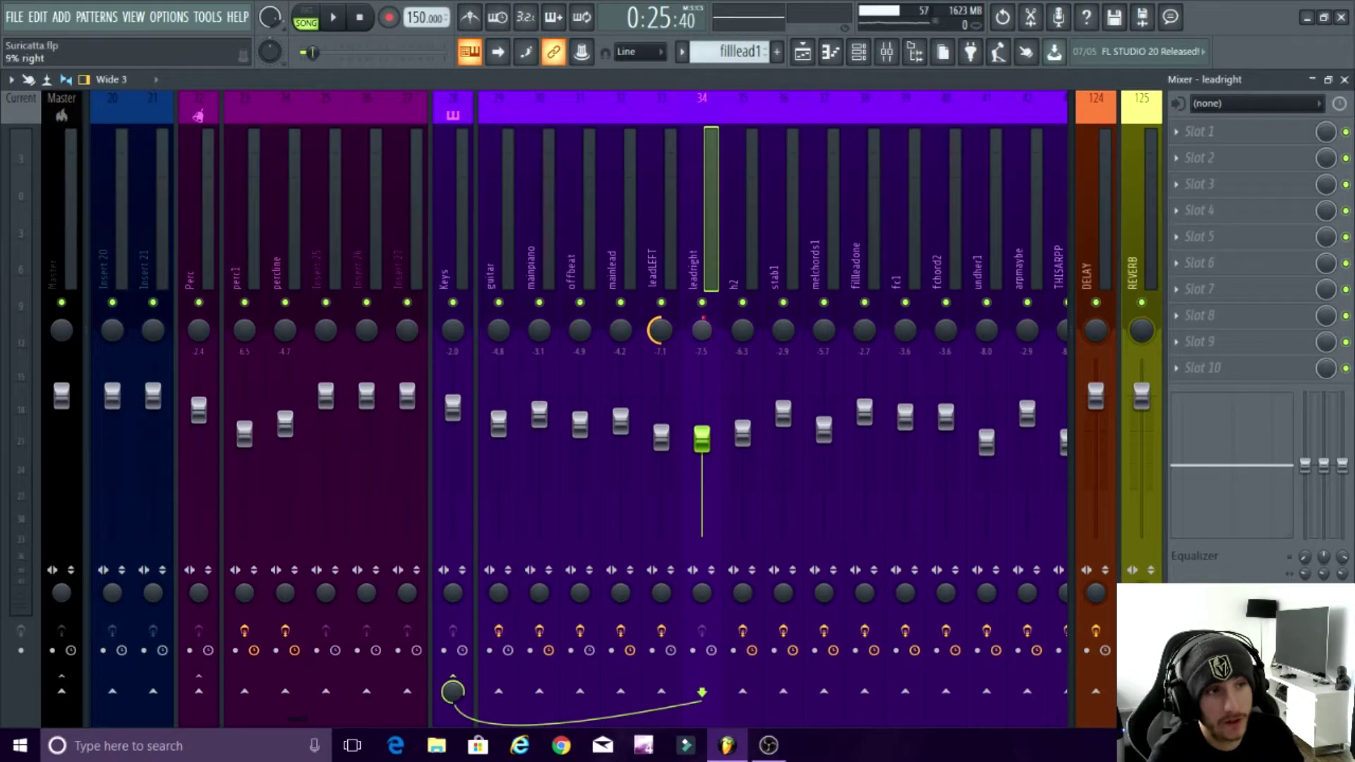
drag(671, 348, 672, 303)
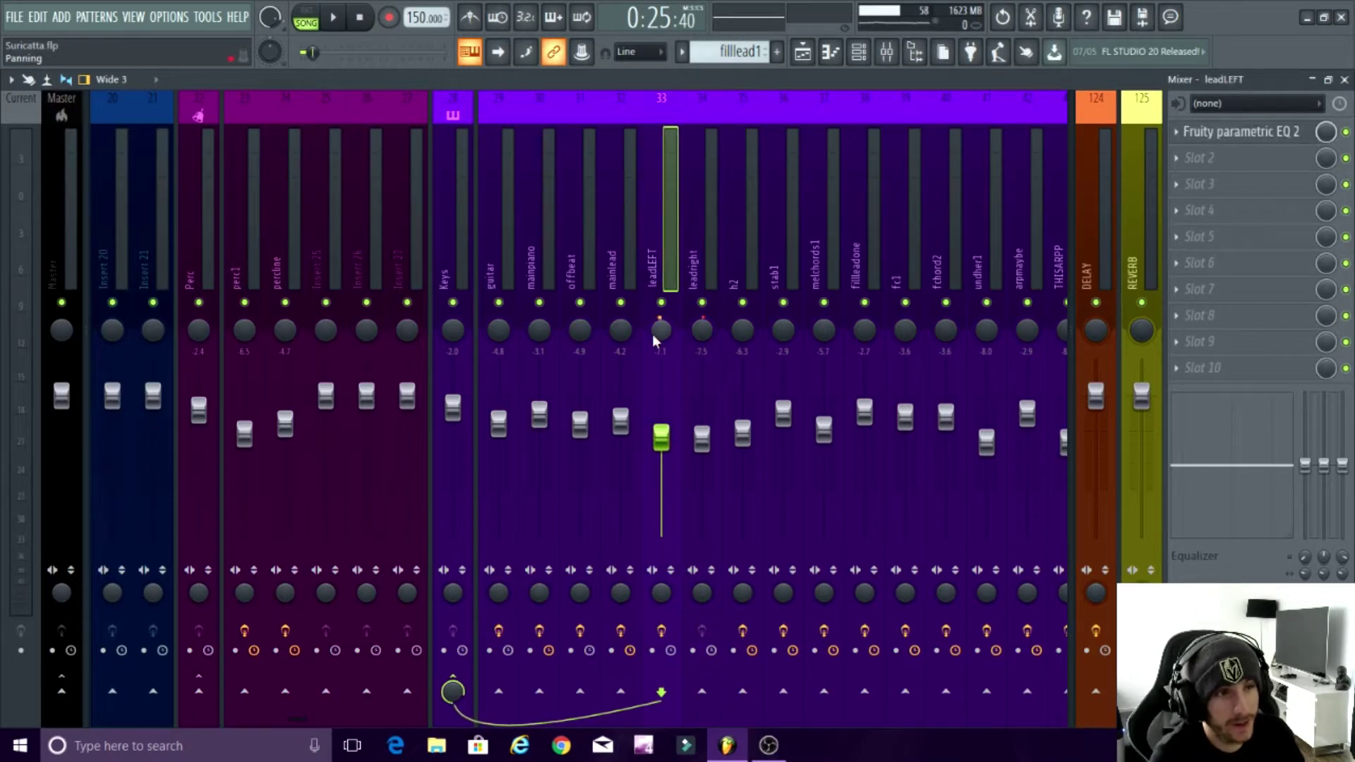
click(1345, 79)
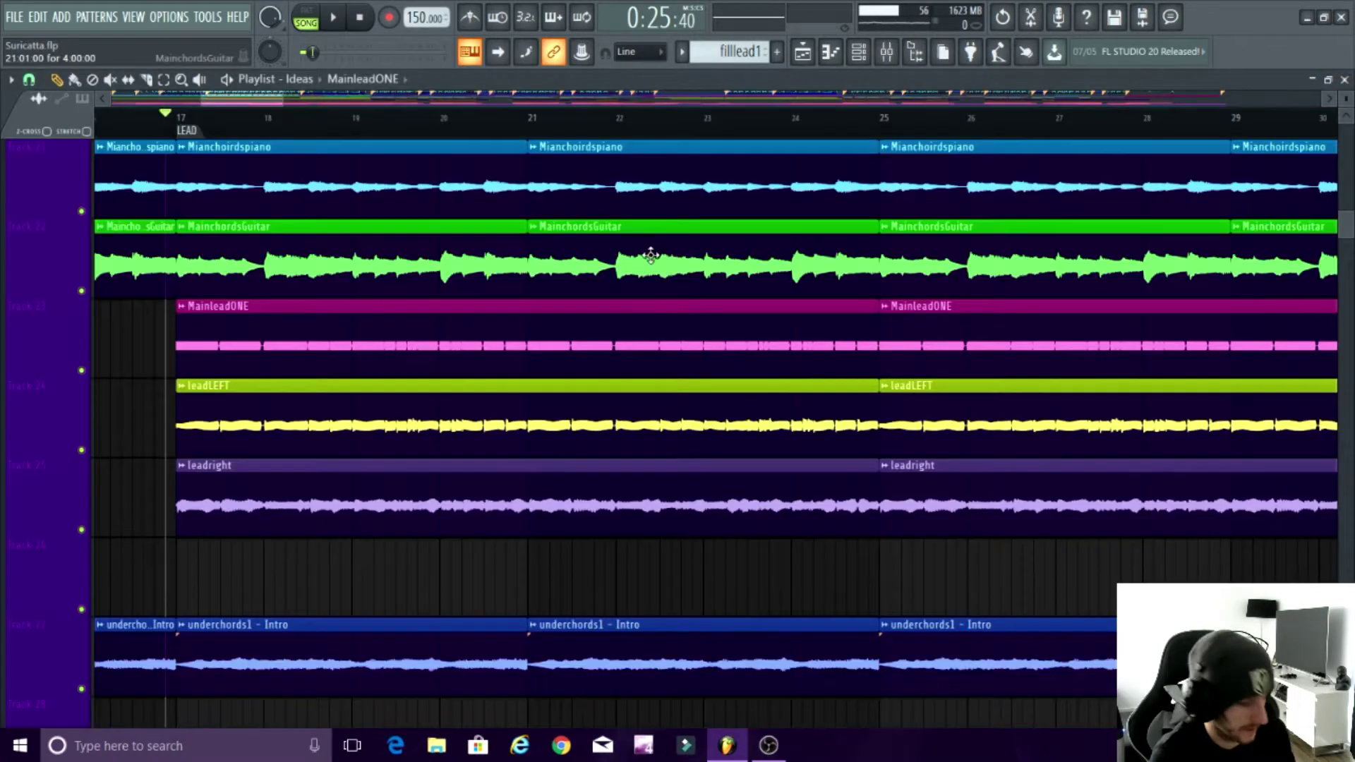
Step: Preview the first MainleadONE, leadLEFT and leadright clips of the LEAD section one after another, each soloed
scroll(162, 352, down, 3)
alt+right_click(169, 346)
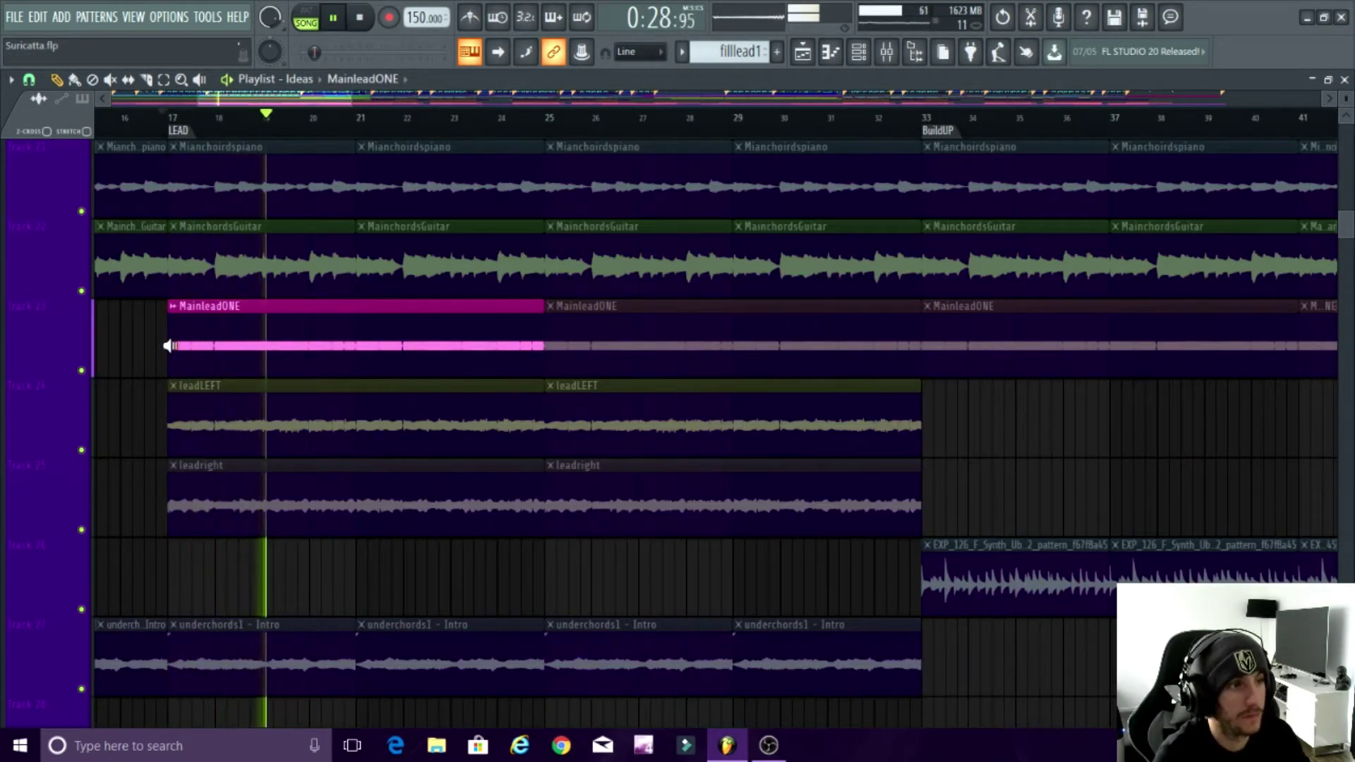
alt+right_click(183, 422)
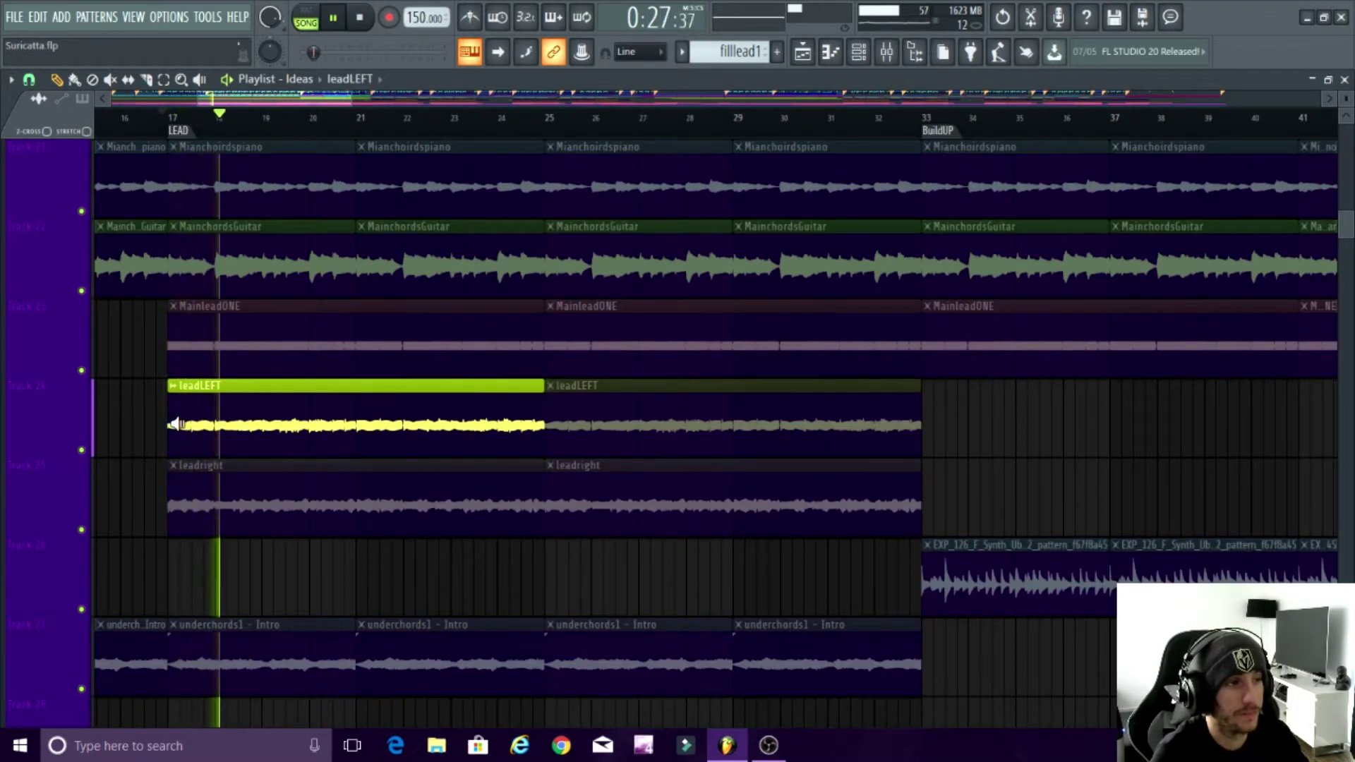
alt+right_click(170, 505)
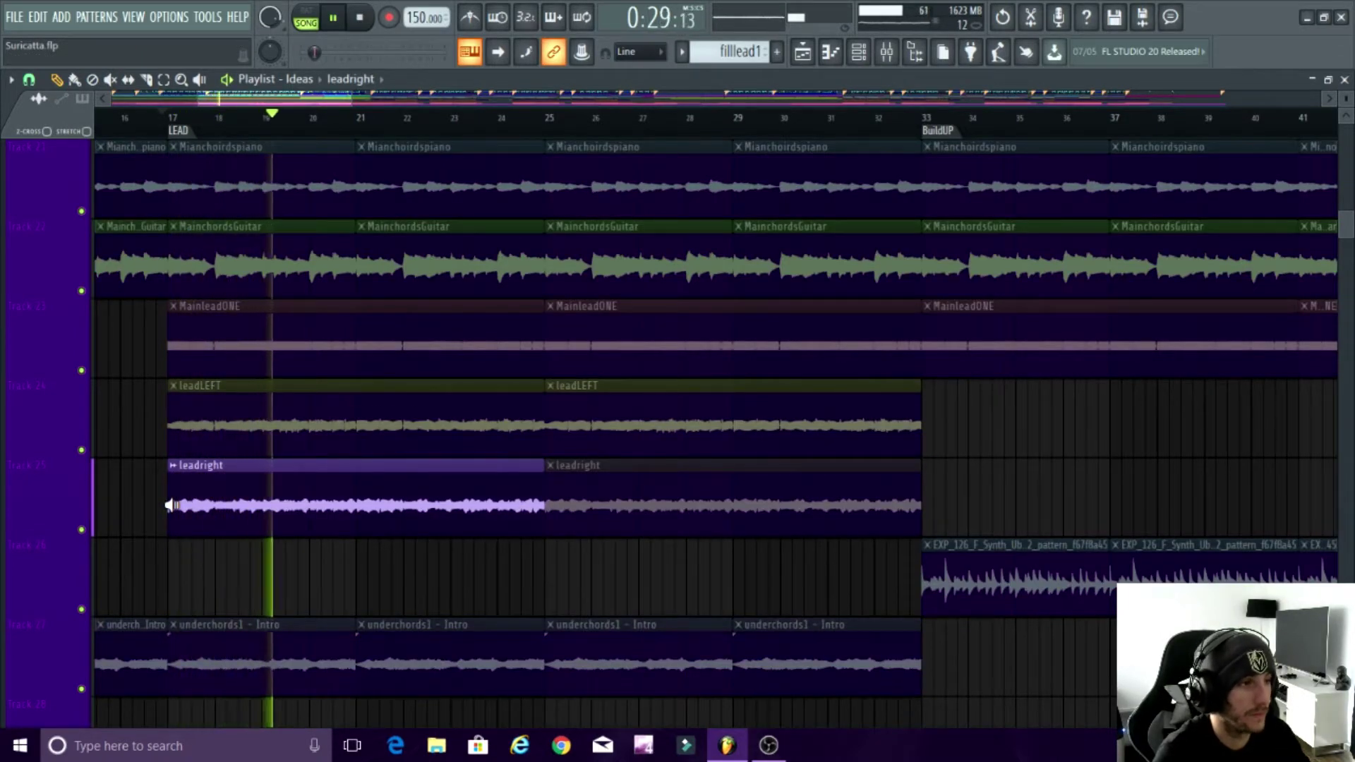
Step: Solo the MainleadONE, leadLEFT and leadright tracks together and play them from the start of the LEAD section
scroll(84, 435, up, 1)
click(81, 396)
right_click(83, 459)
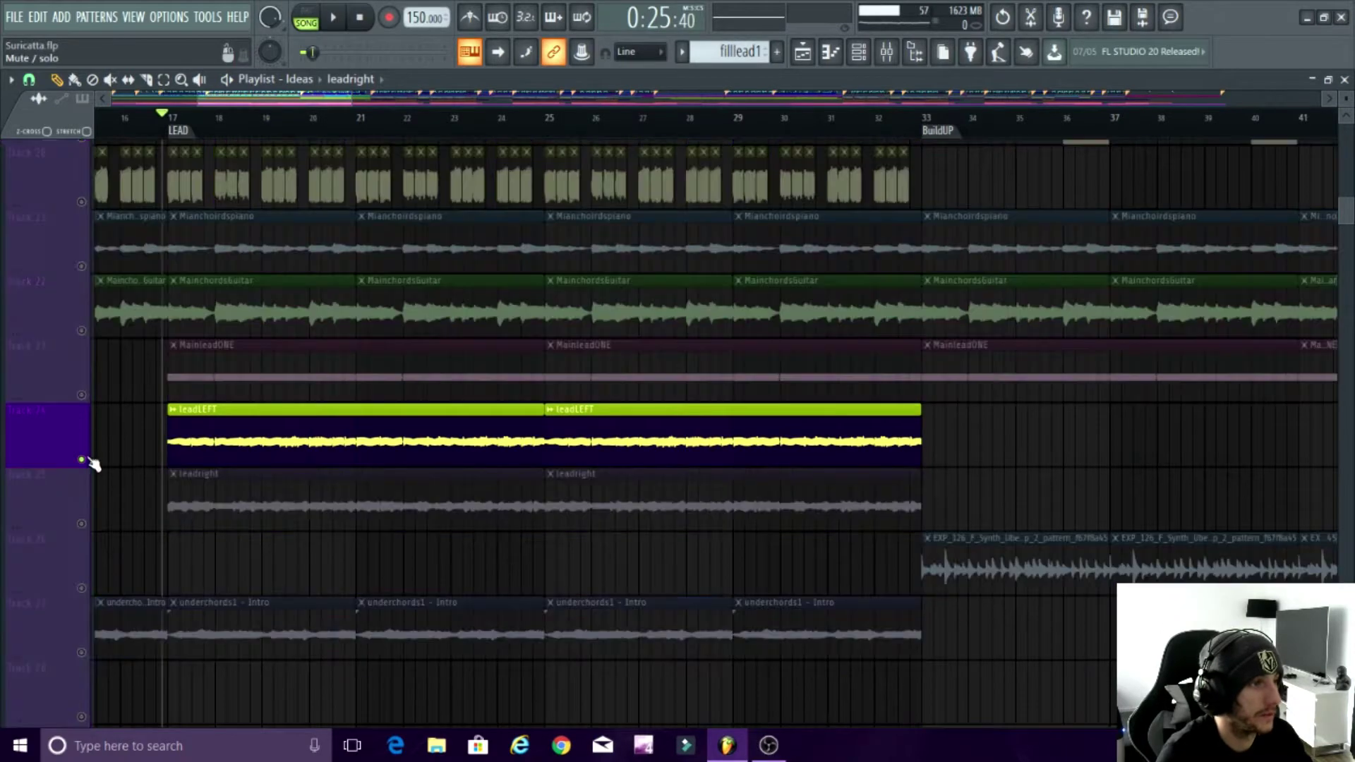
click(81, 524)
click(81, 394)
key(space)
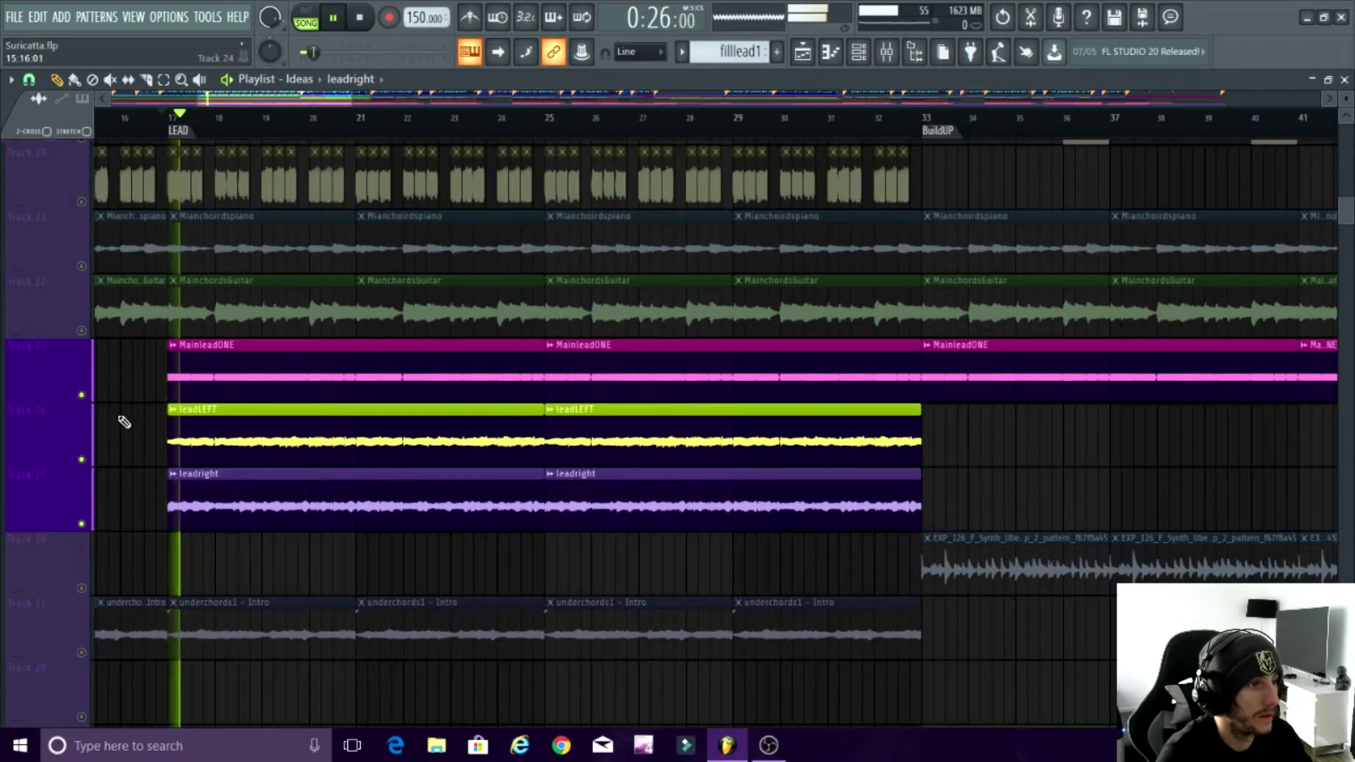
scroll(124, 422, down, 2)
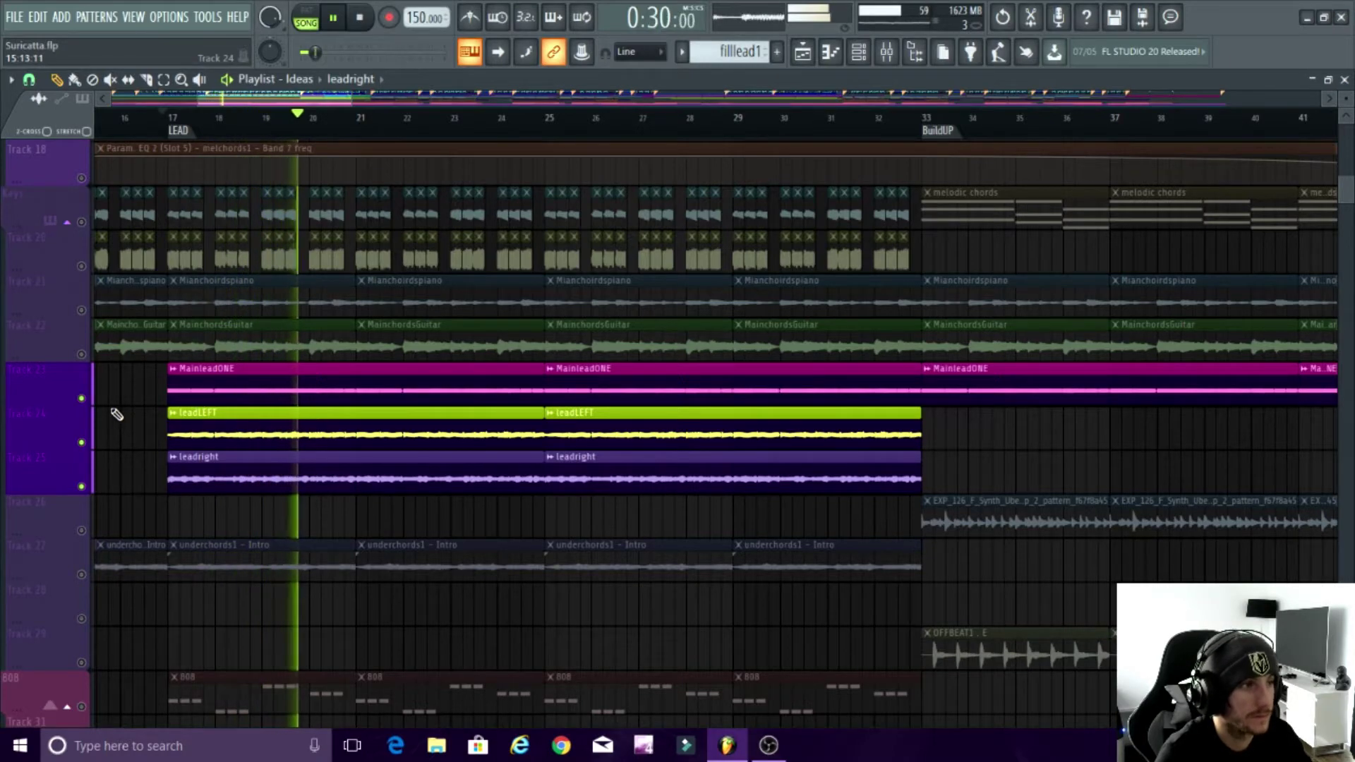
Step: Unmute all tracks, play the full LEAD section until about bar 23, and bring the 808 pattern clips into view
right_click(82, 400)
scroll(106, 462, down, 2)
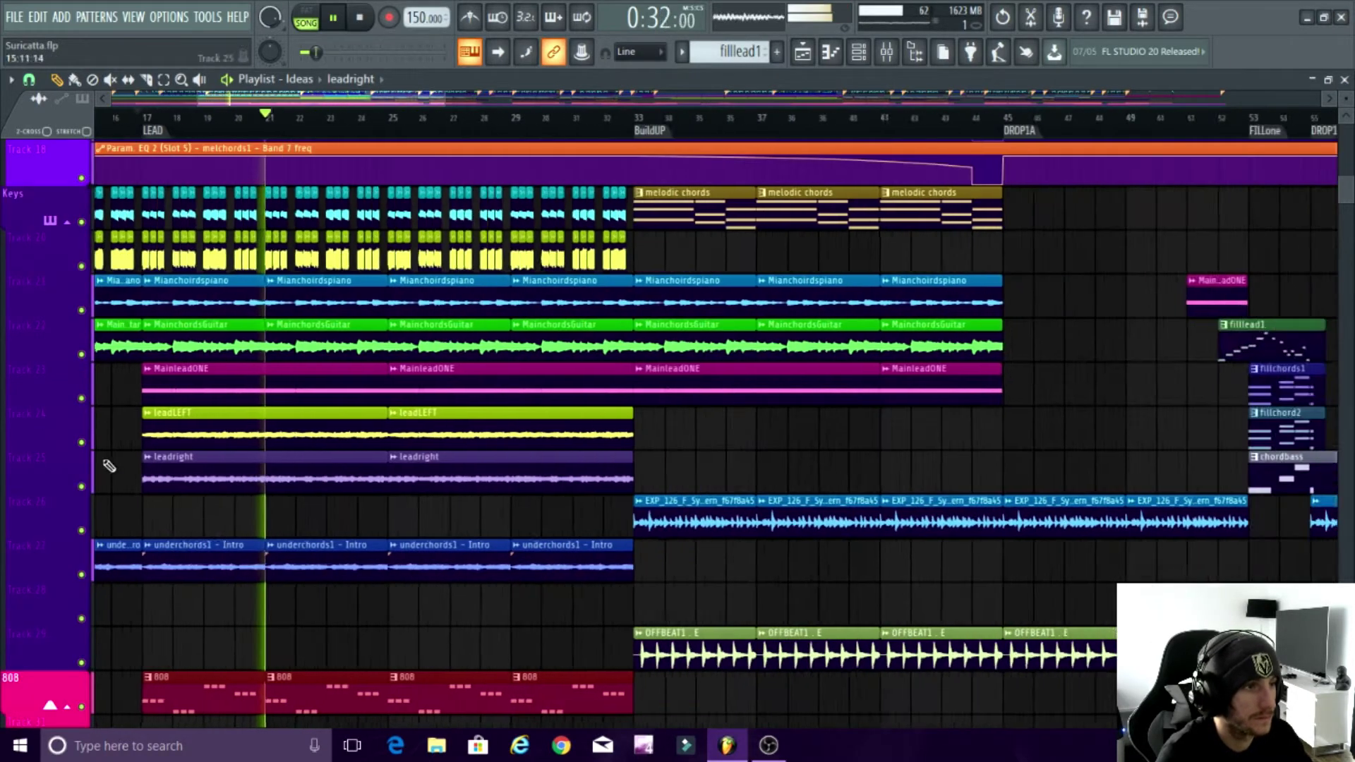
scroll(96, 459, down, 4)
scroll(100, 457, up, 3)
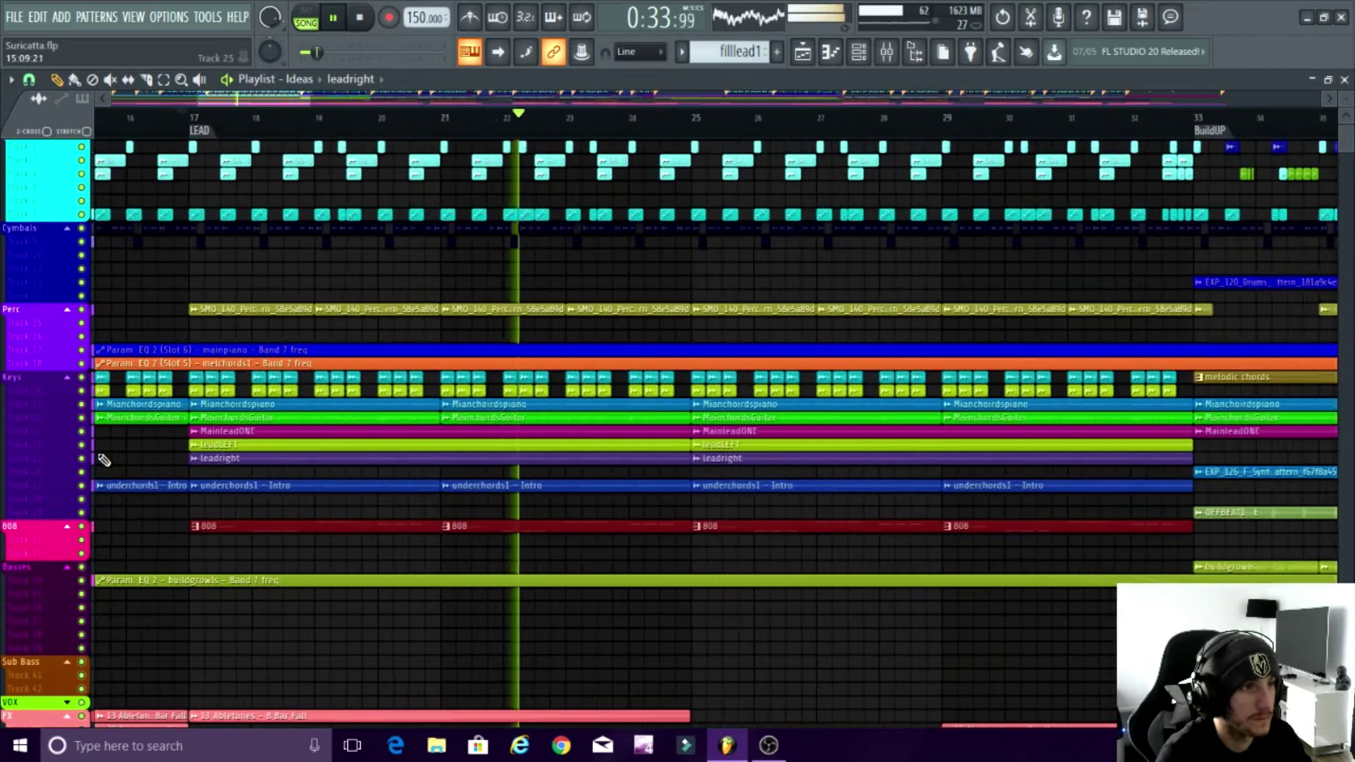
scroll(106, 459, up, 4)
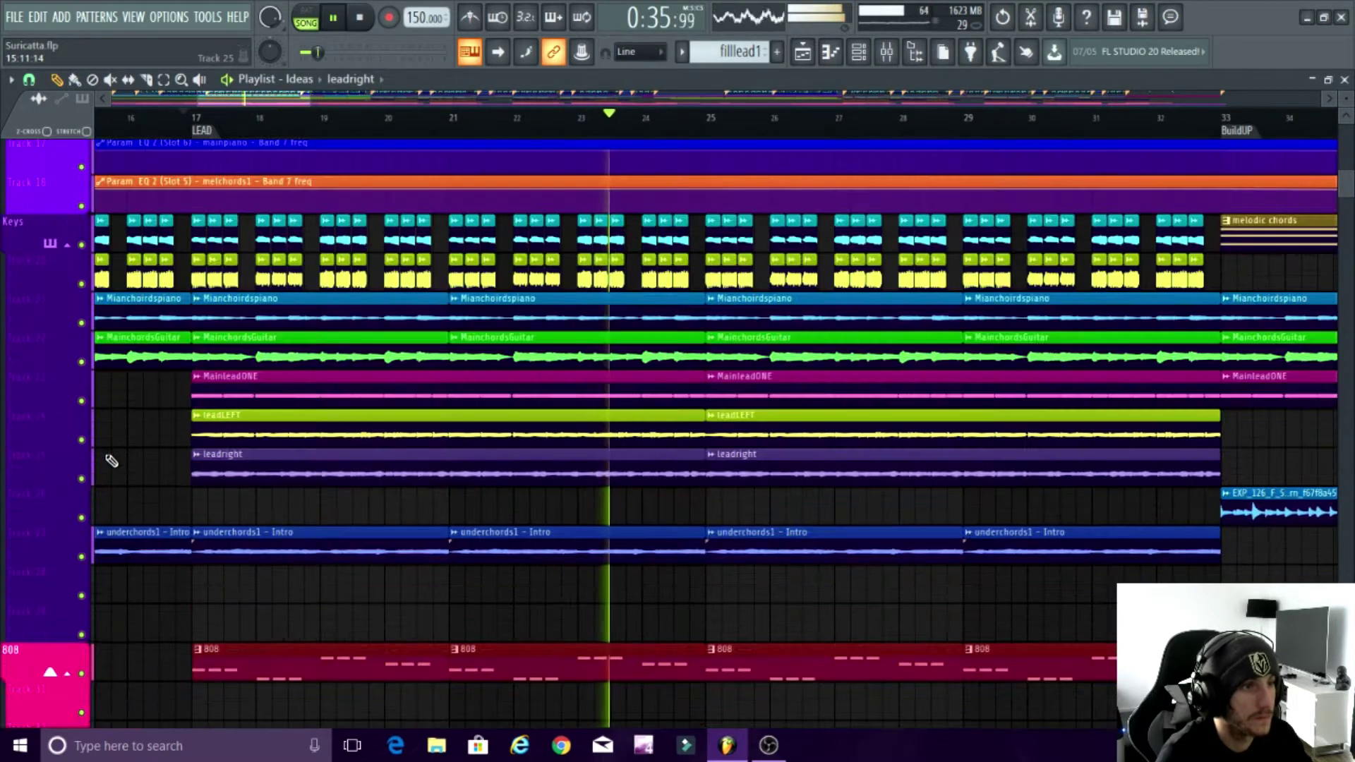
key(space)
scroll(136, 522, up, 2)
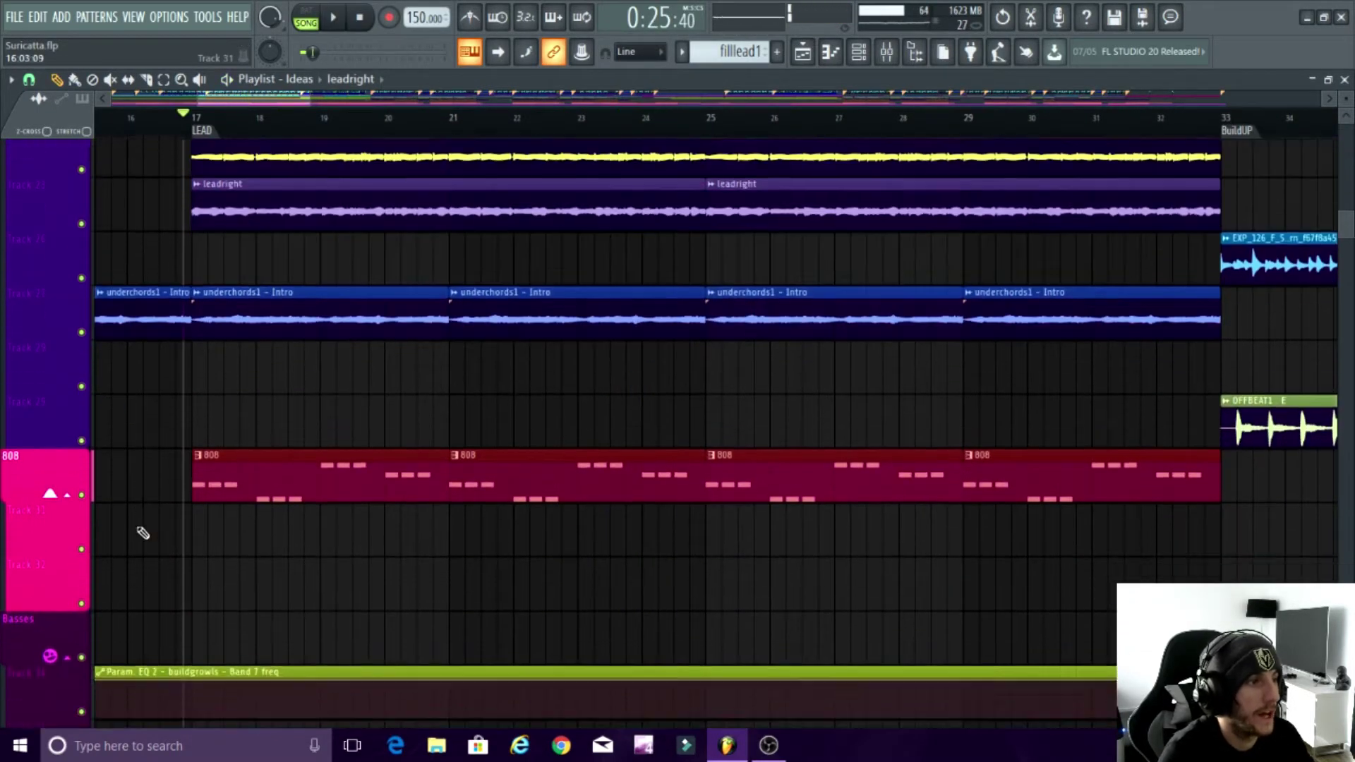
Step: Solo the 808 track, play its pattern from the start of the LEAD section, then unsolo the track and stop playback
scroll(145, 494, down, 3)
scroll(141, 369, up, 1)
right_click(81, 409)
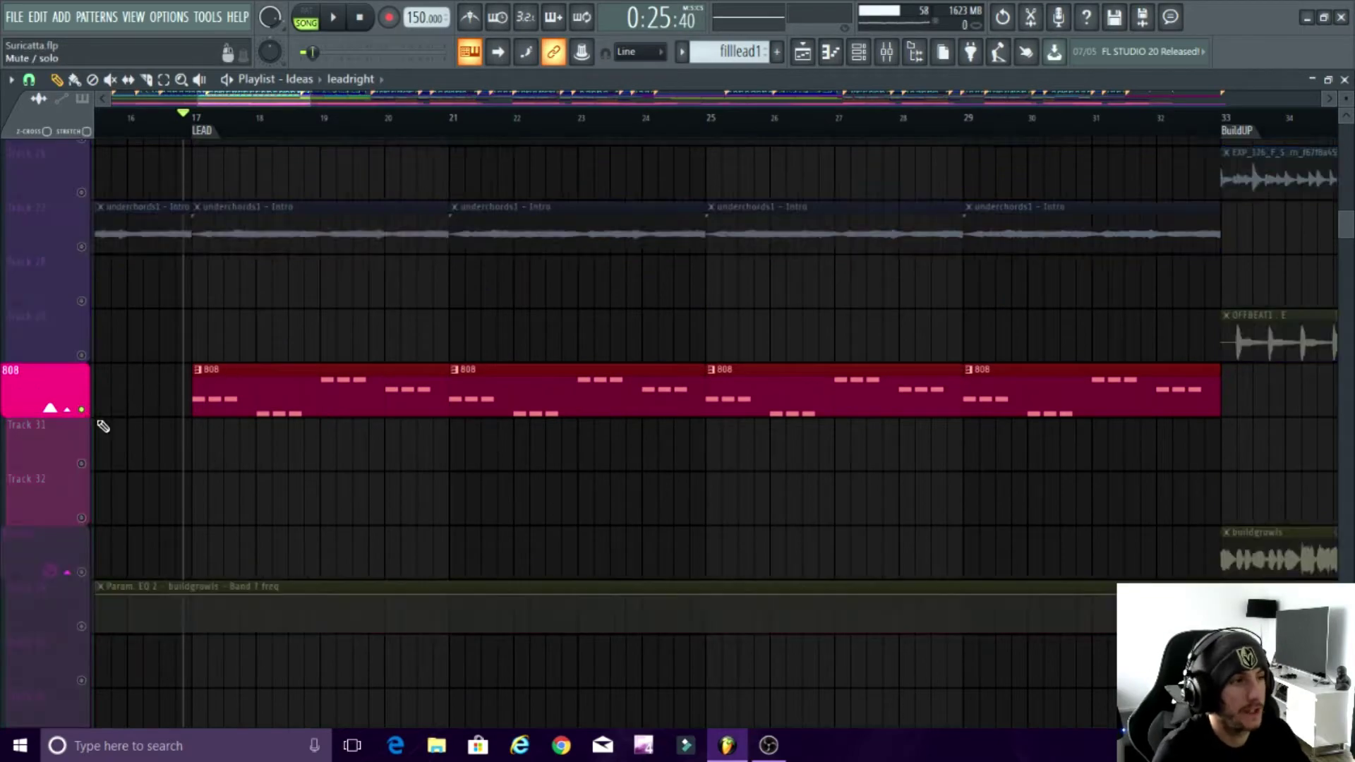
scroll(134, 433, down, 3)
key(space)
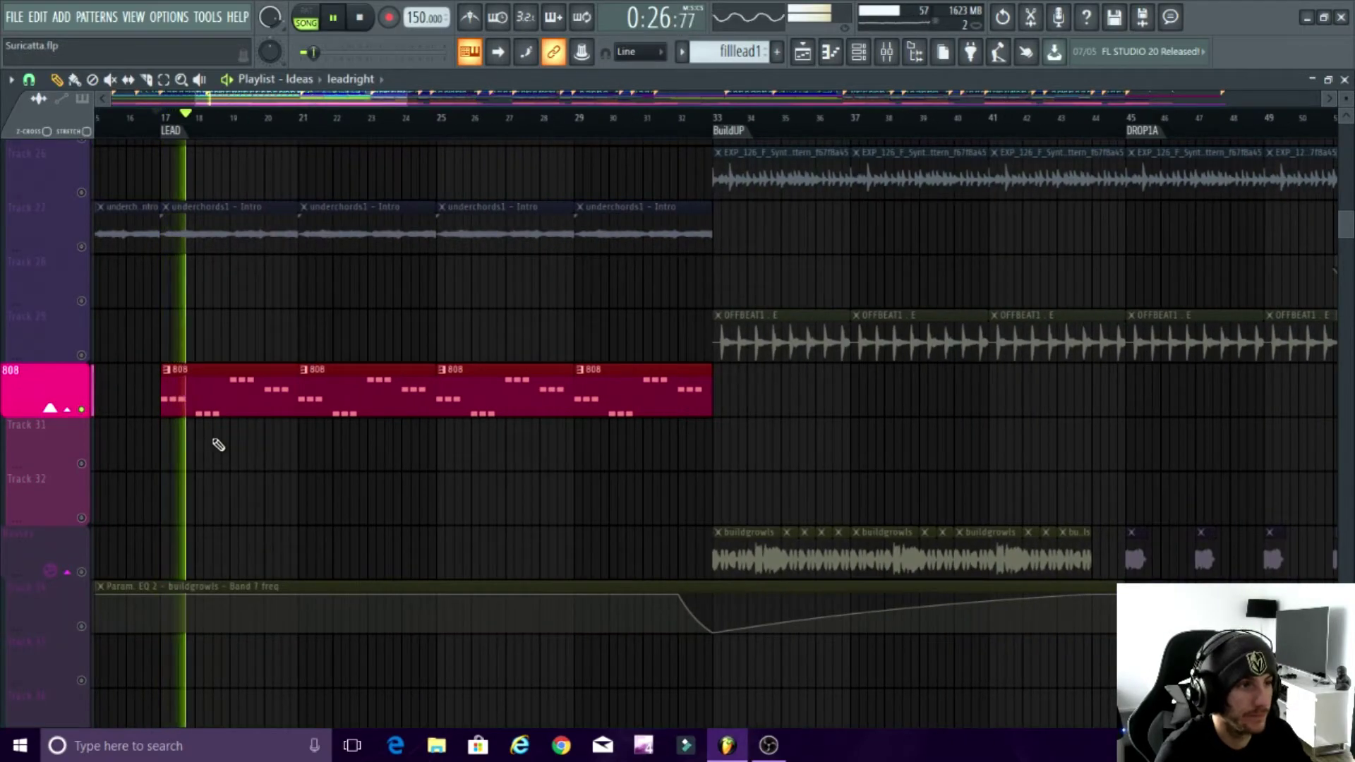
scroll(222, 439, down, 1)
scroll(230, 445, up, 1)
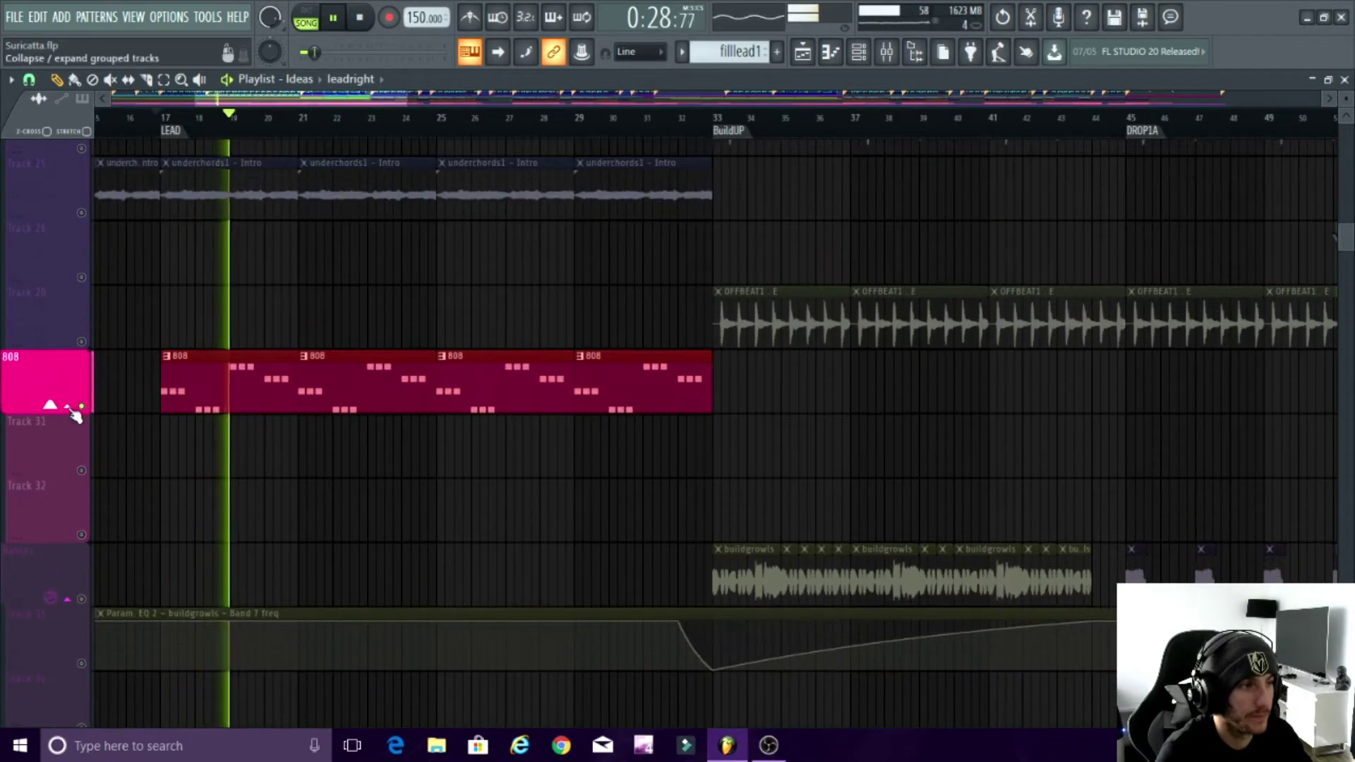
right_click(82, 409)
key(space)
Step: Play the full LEAD section with all tracks enabled from its start until about bar 21
scroll(111, 414, down, 3)
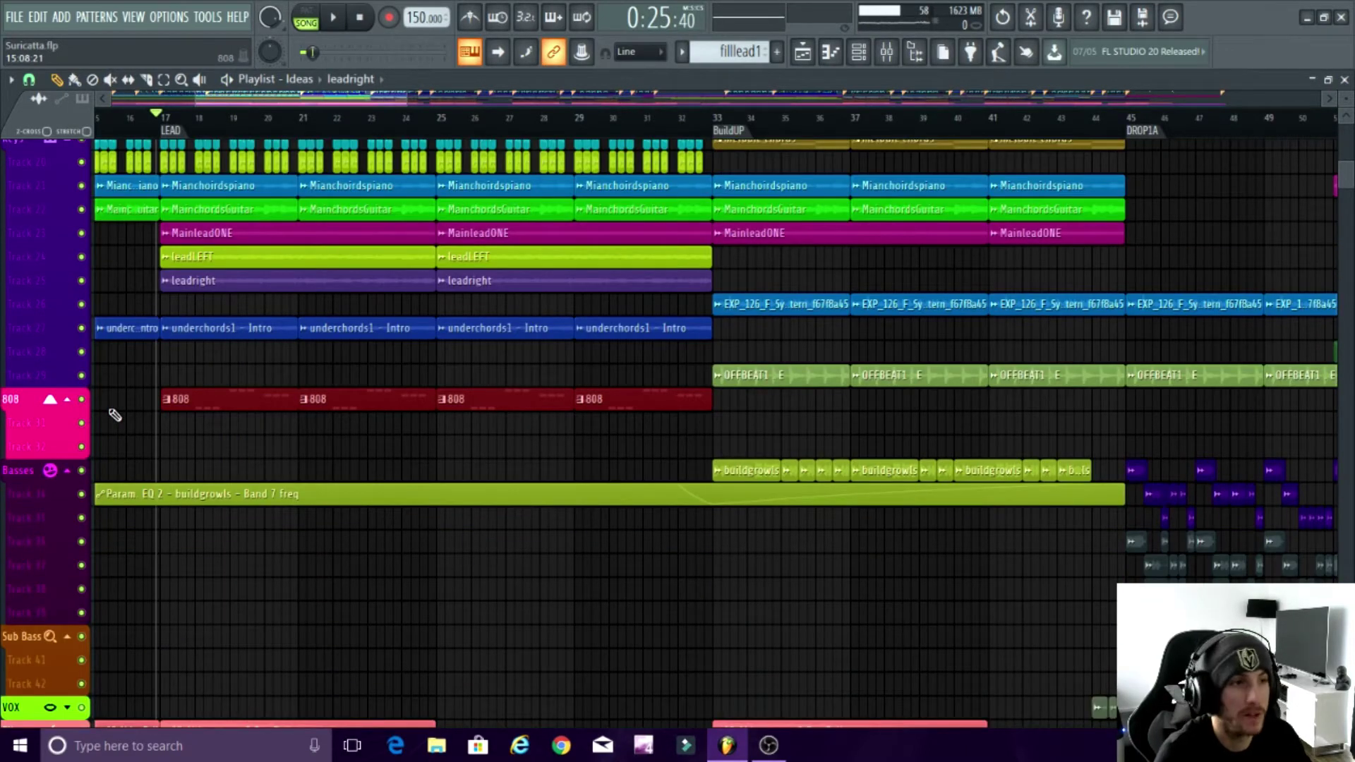
scroll(223, 438, up, 3)
scroll(157, 418, up, 3)
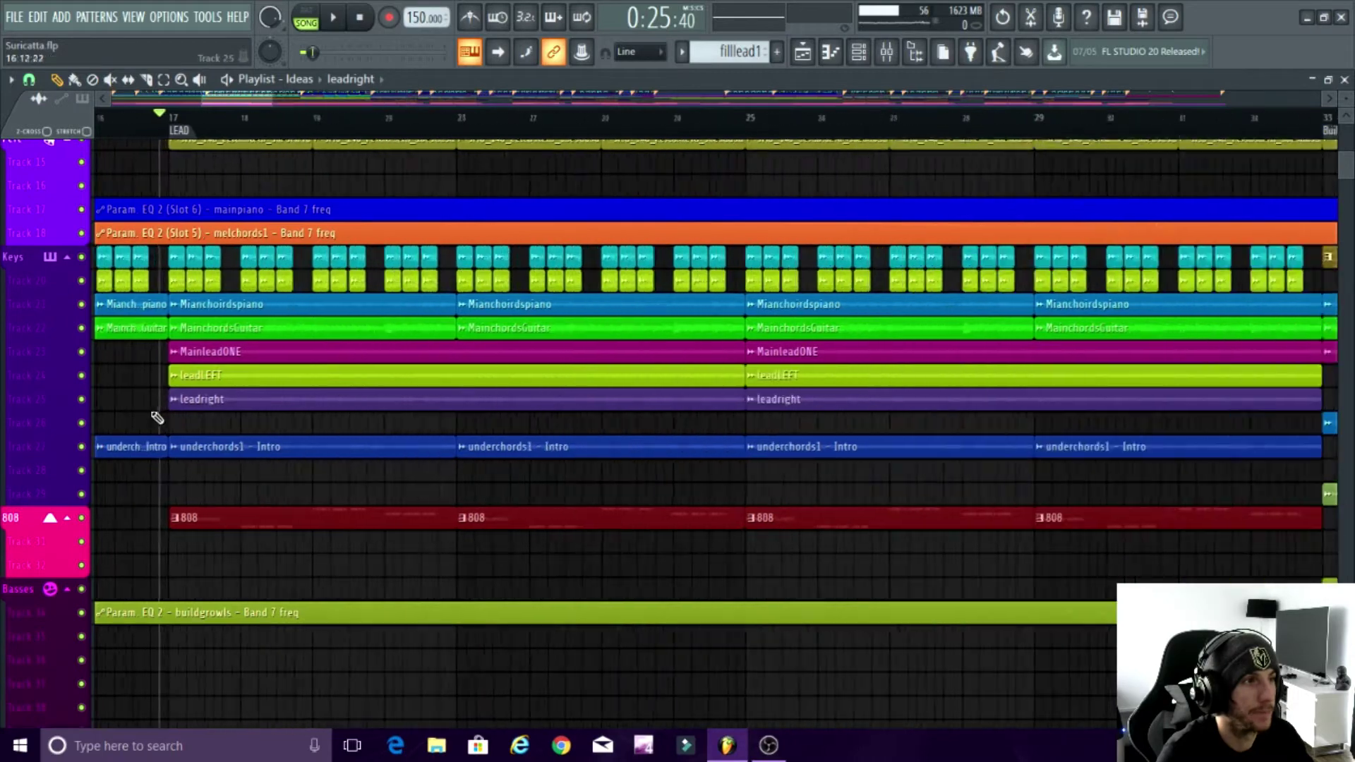
scroll(157, 419, down, 1)
scroll(157, 420, down, 3)
key(space)
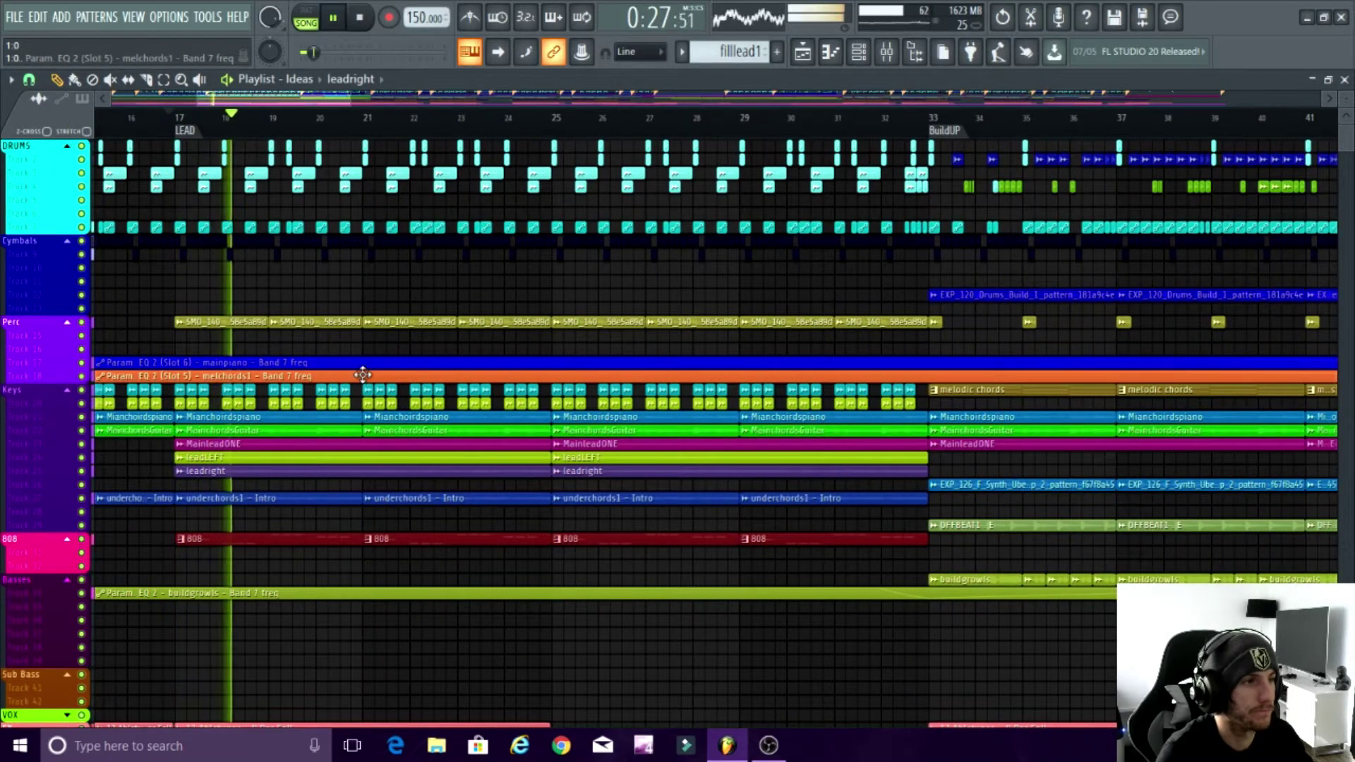
scroll(381, 367, down, 6)
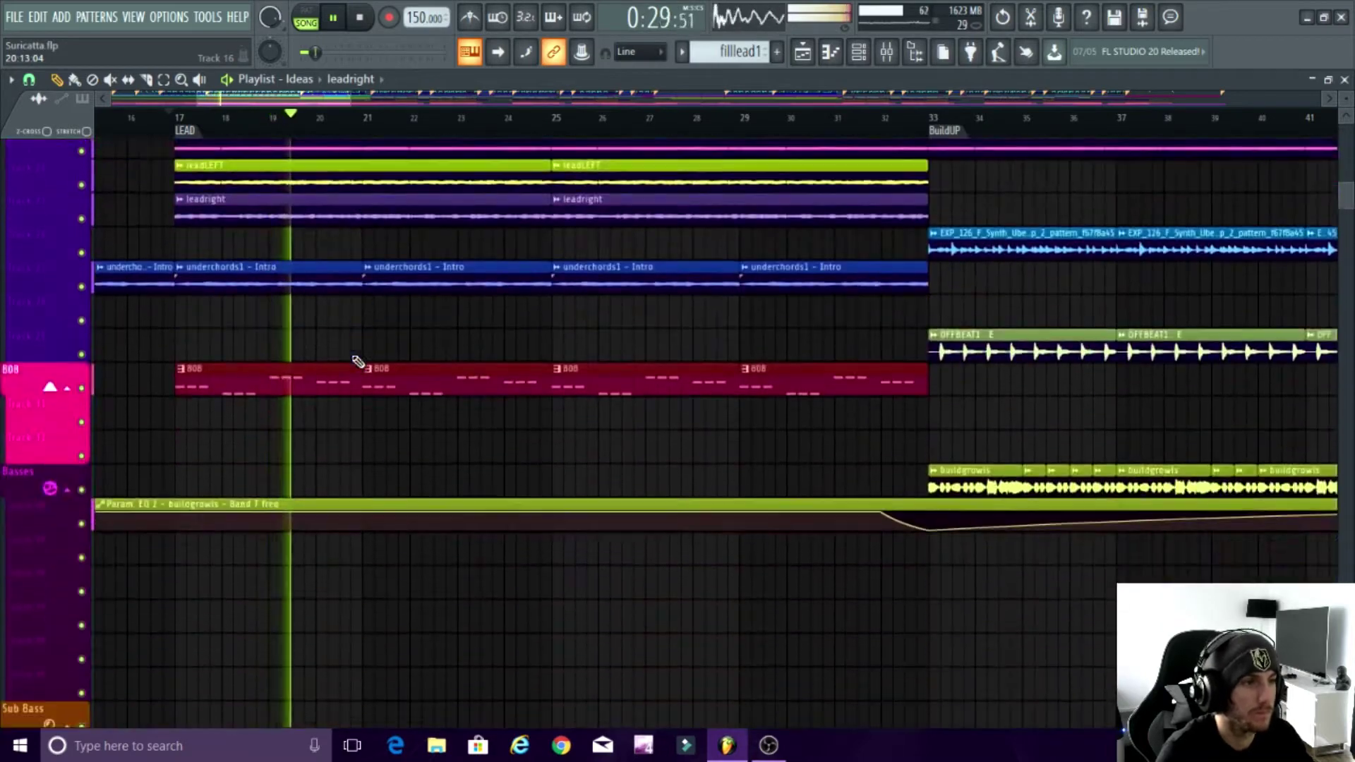
scroll(363, 374, down, 10)
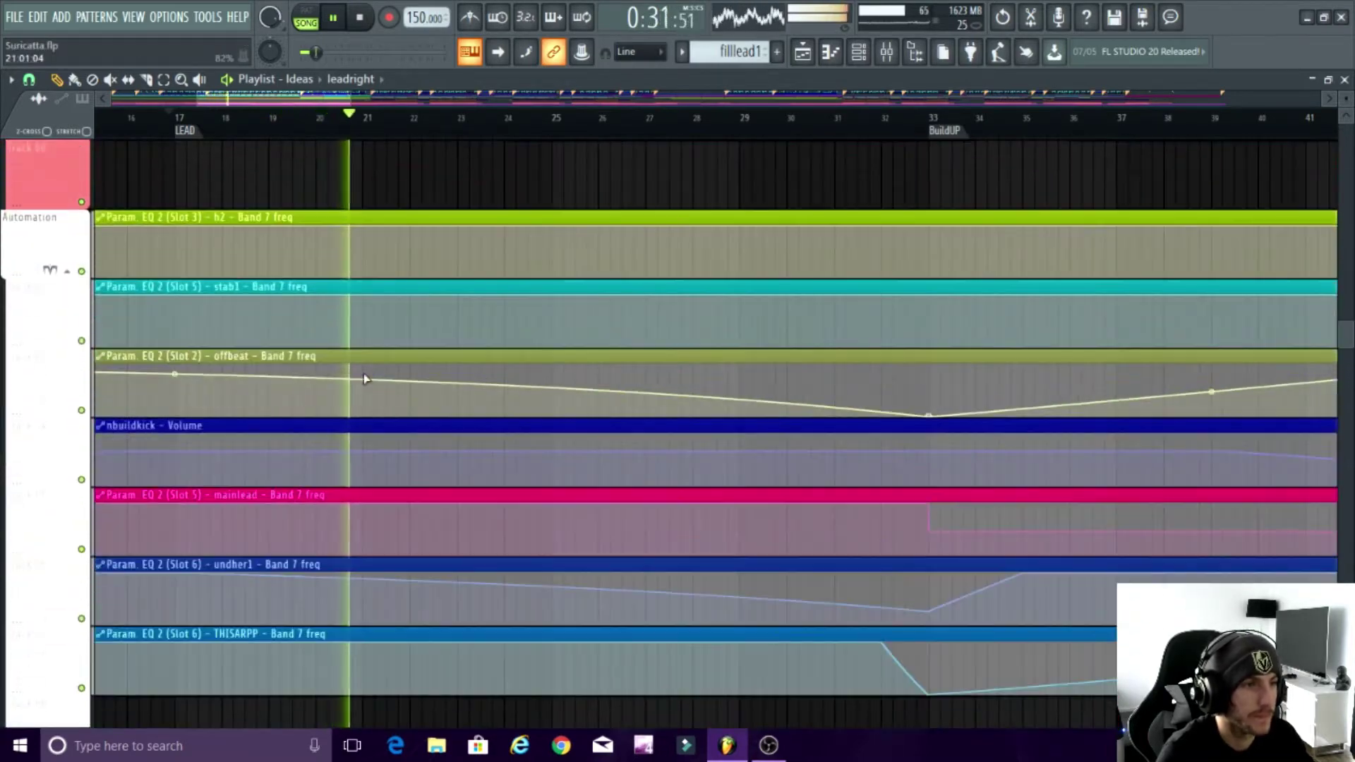
key(space)
Step: Examine the automation clips for offbeat, nbuildkick, mainlead, undher1 and THISARPP across the sections, and return to the LEAD clips
scroll(363, 375, down, 3)
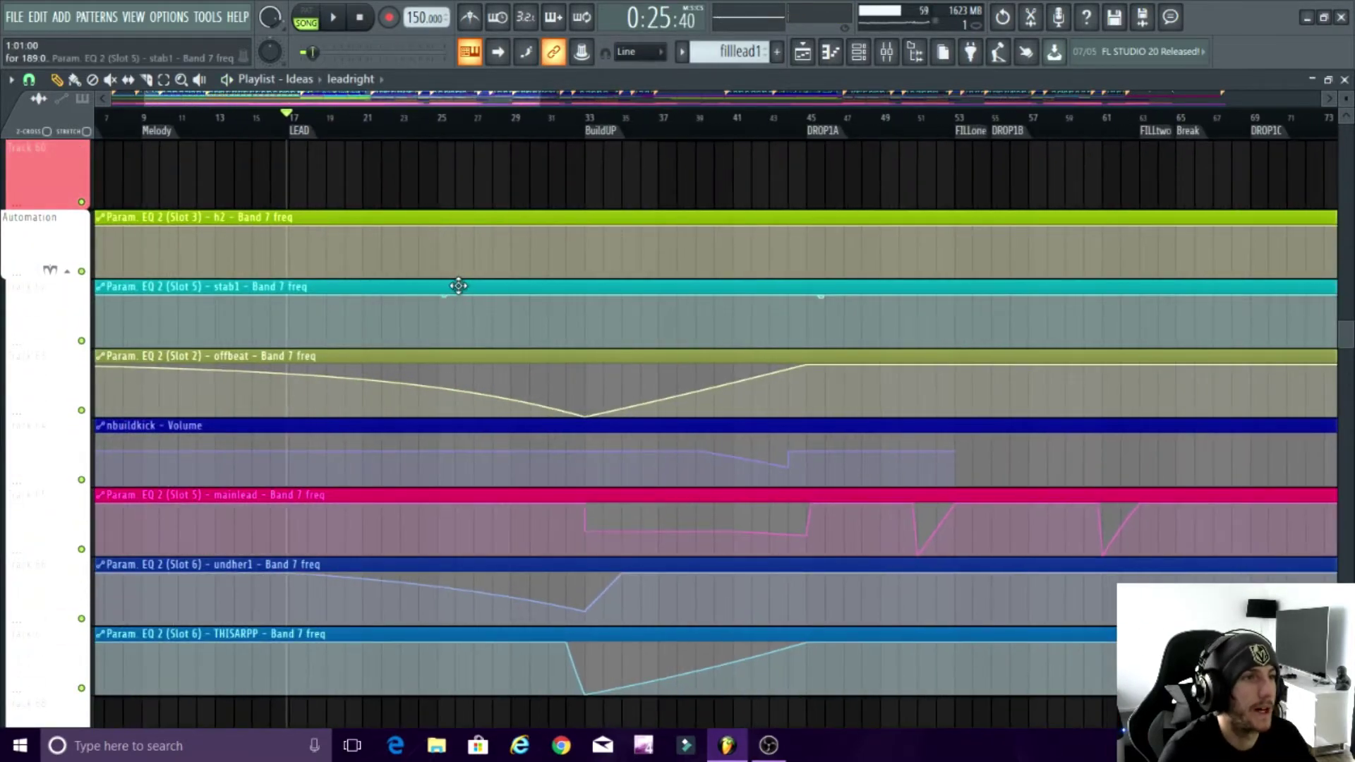
scroll(355, 381, down, 2)
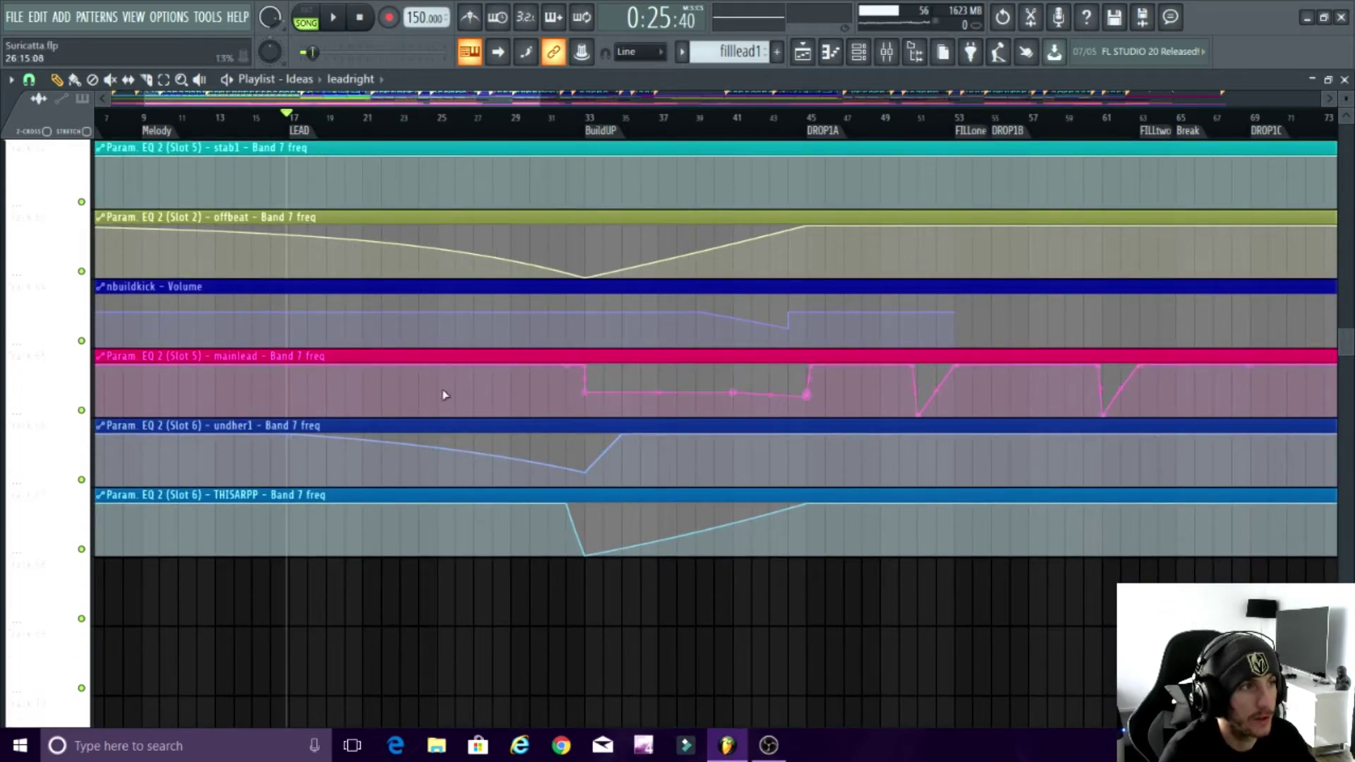
scroll(247, 234, down, 2)
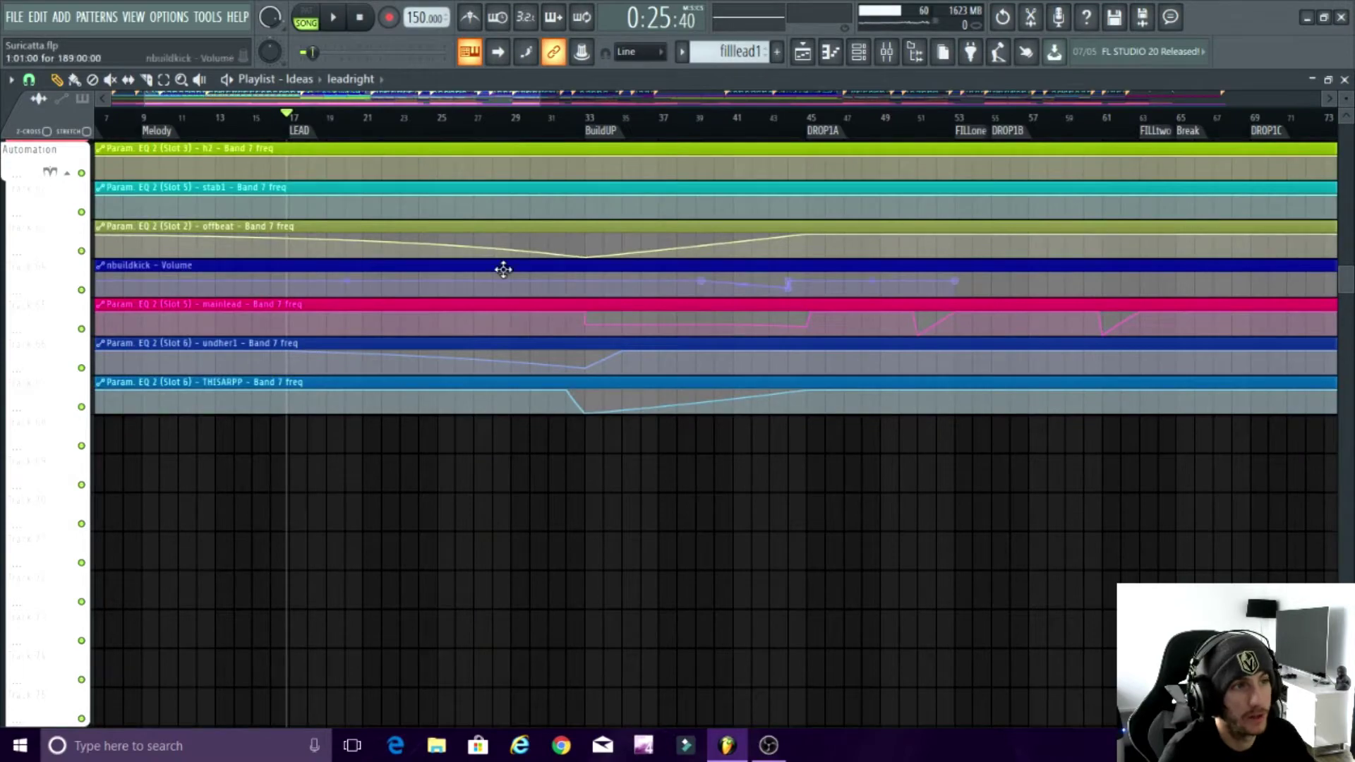
scroll(631, 247, up, 2)
scroll(441, 345, up, 1)
scroll(441, 353, down, 5)
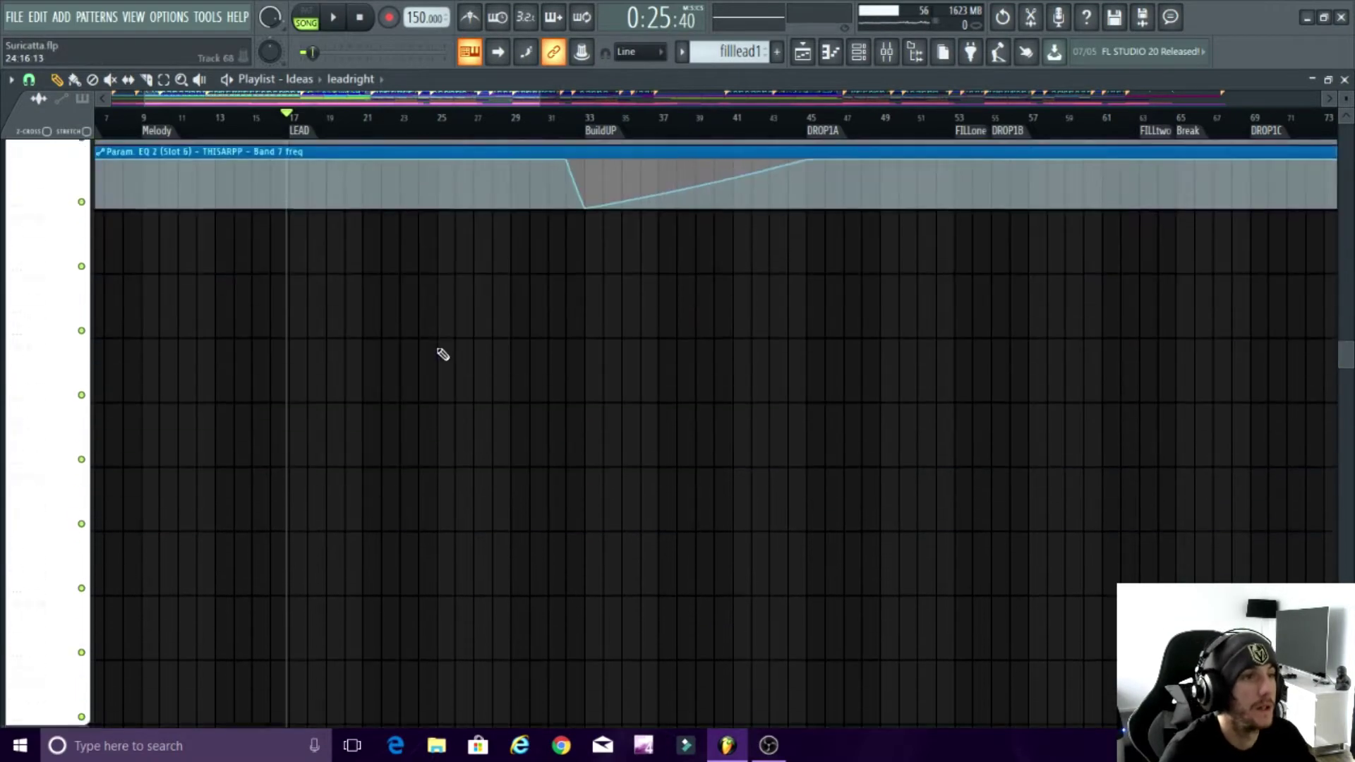
scroll(443, 354, up, 15)
scroll(373, 363, down, 6)
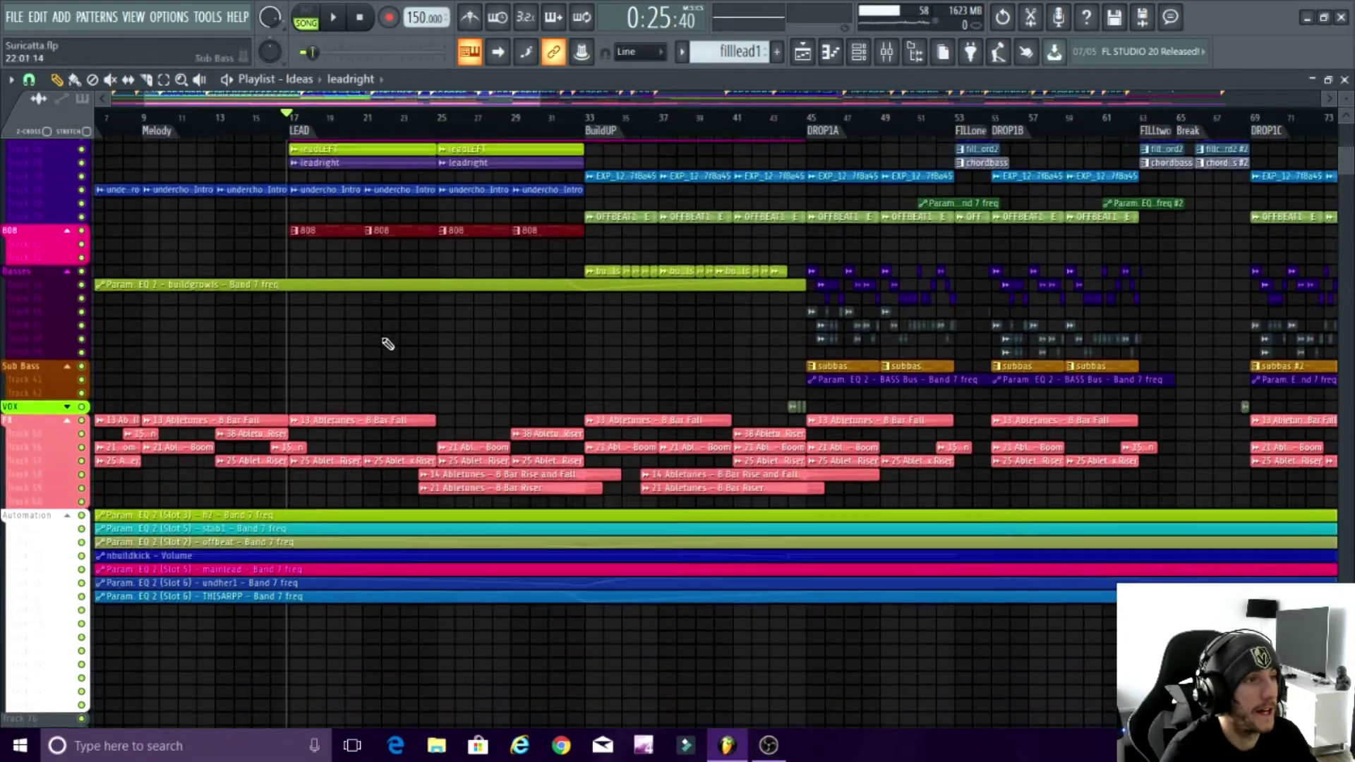
scroll(314, 421, up, 3)
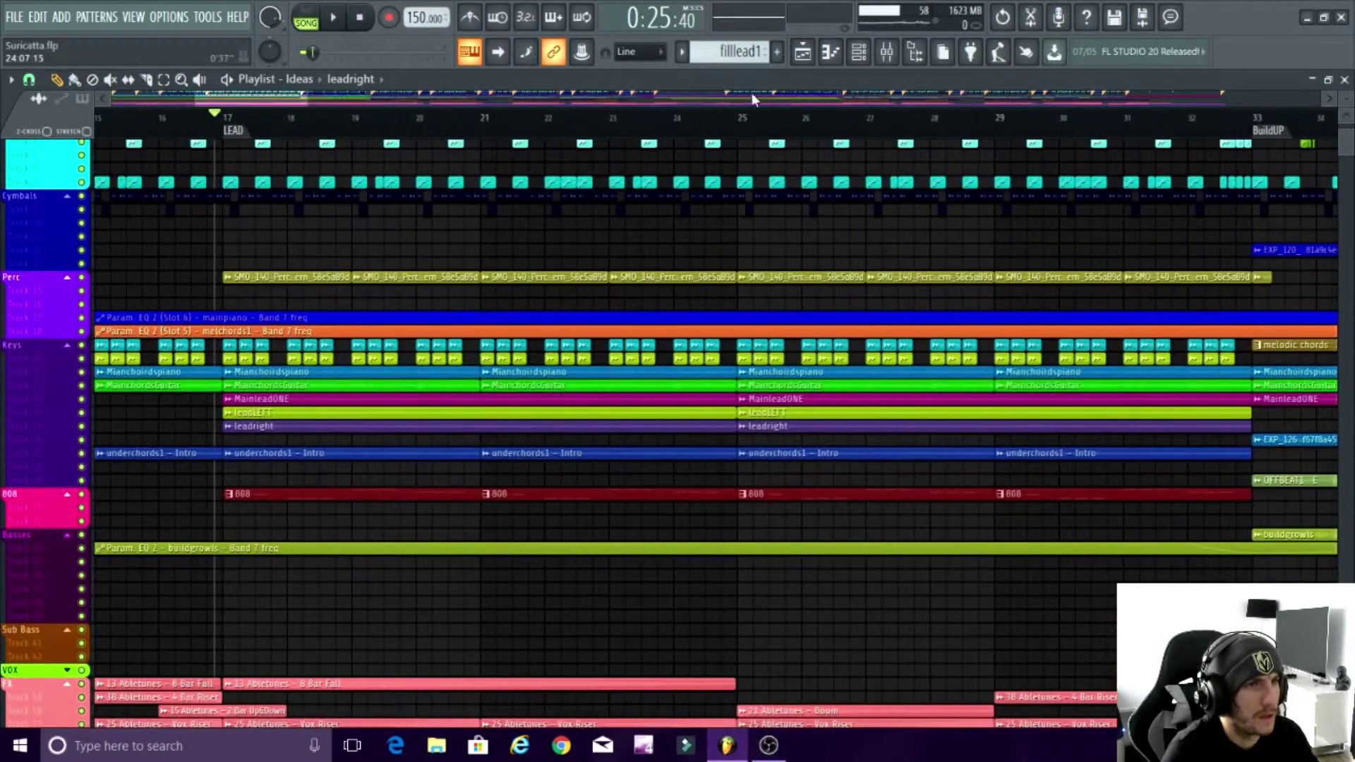
Step: Open the mixer, select the guitar track and view the Fruity parametric EQ 2 in its third effect slot
click(889, 57)
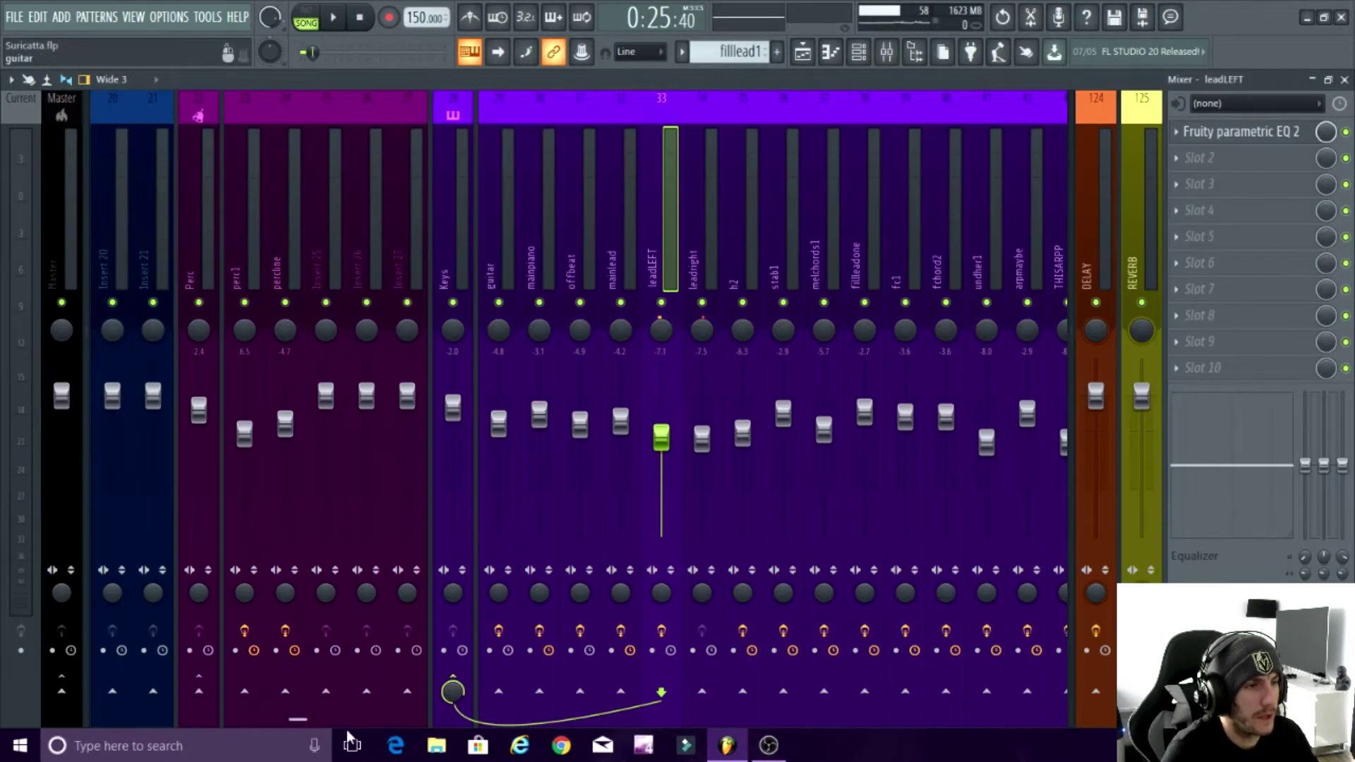
drag(298, 721, 349, 706)
click(287, 267)
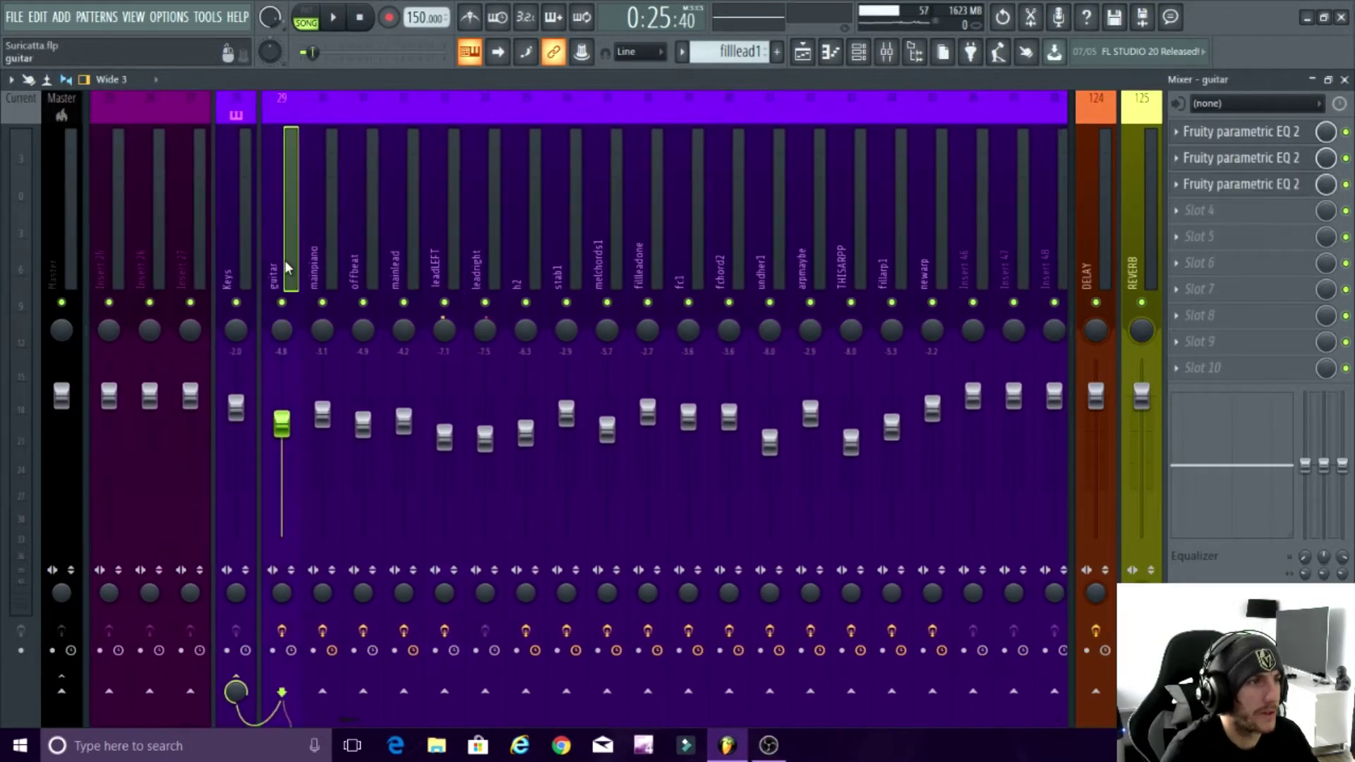
click(1267, 189)
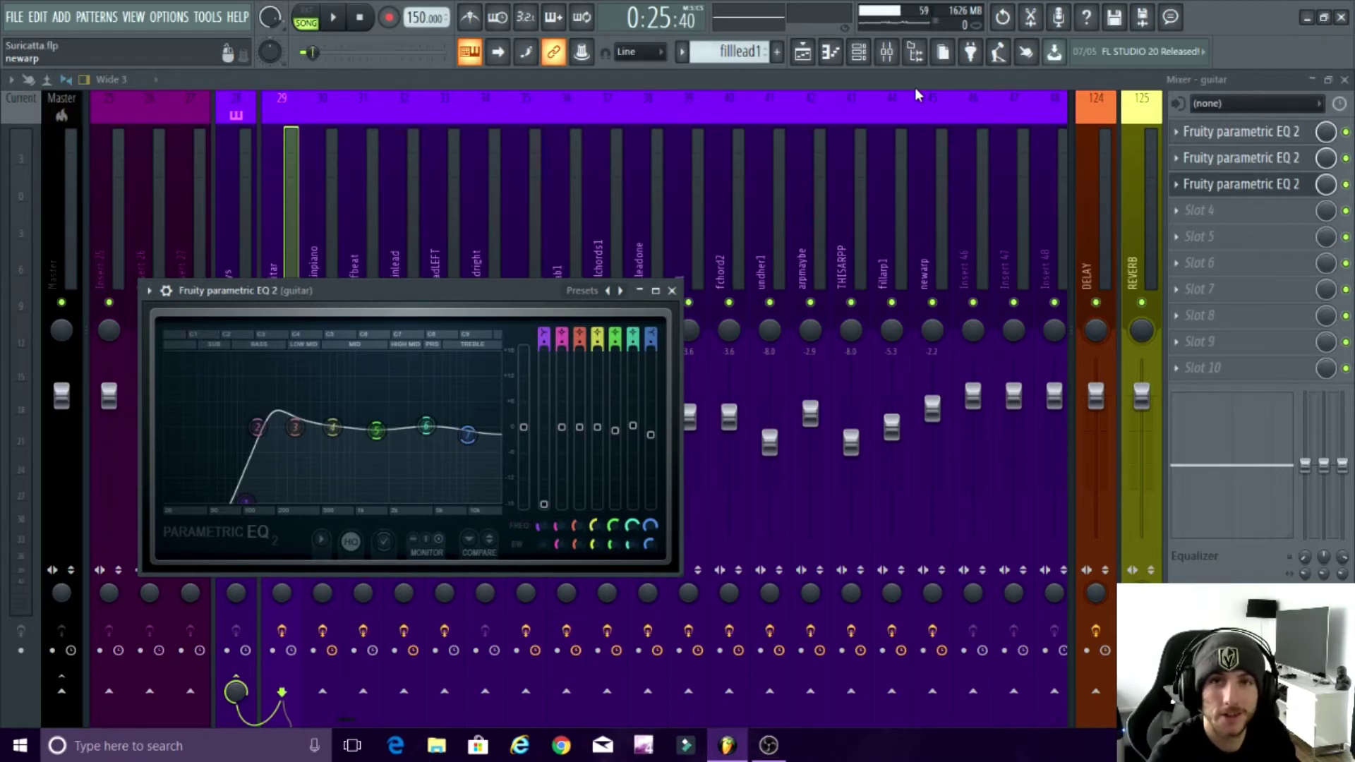
click(1213, 189)
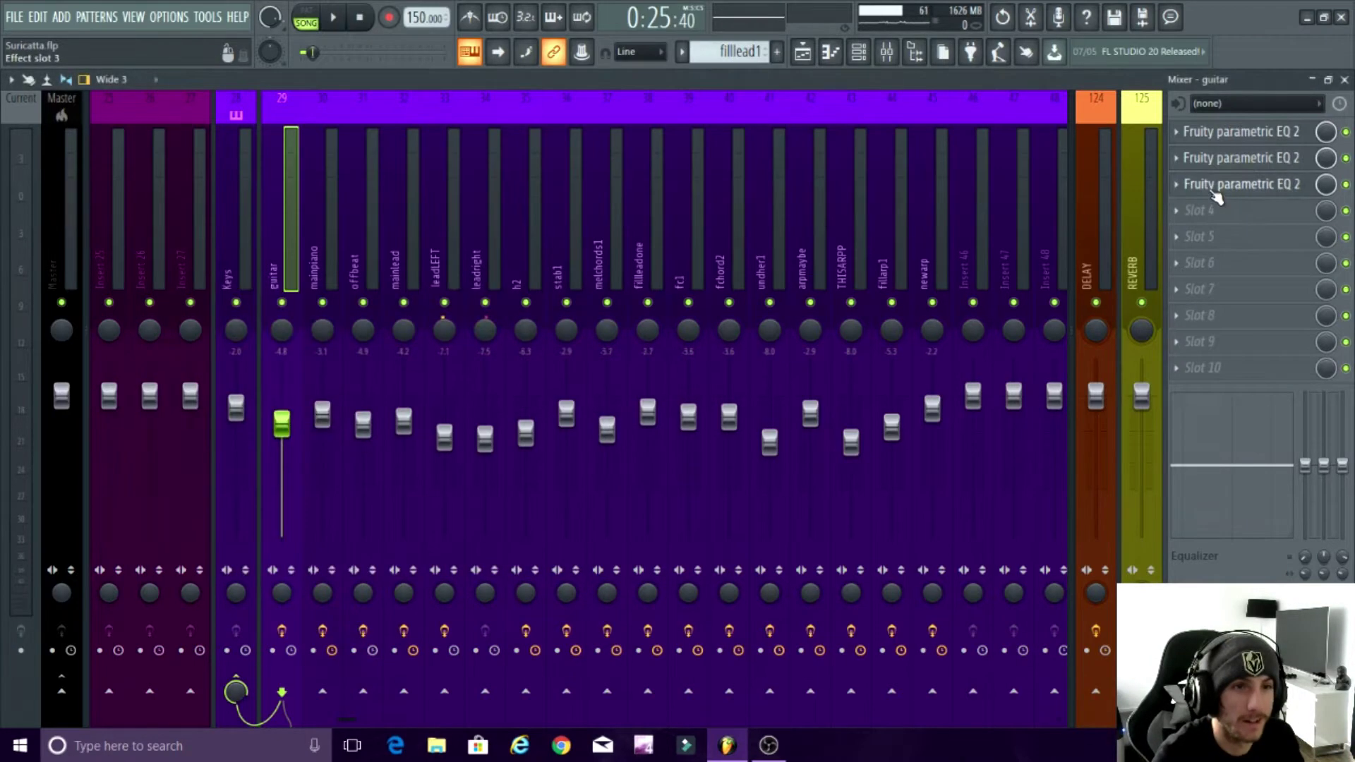
Step: Compare the guitar track's three Fruity parametric EQ 2 curves one after another and close the mixer
click(1223, 155)
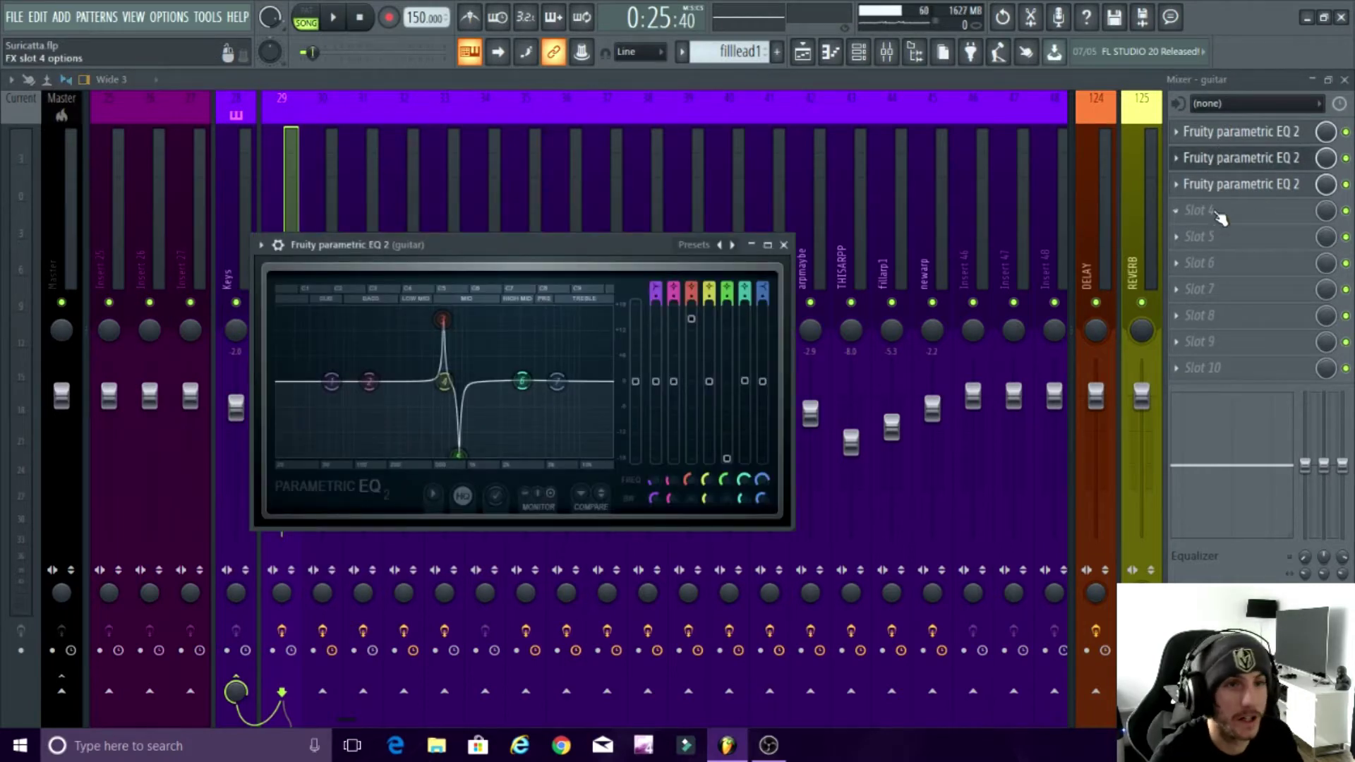
click(1249, 179)
click(1211, 154)
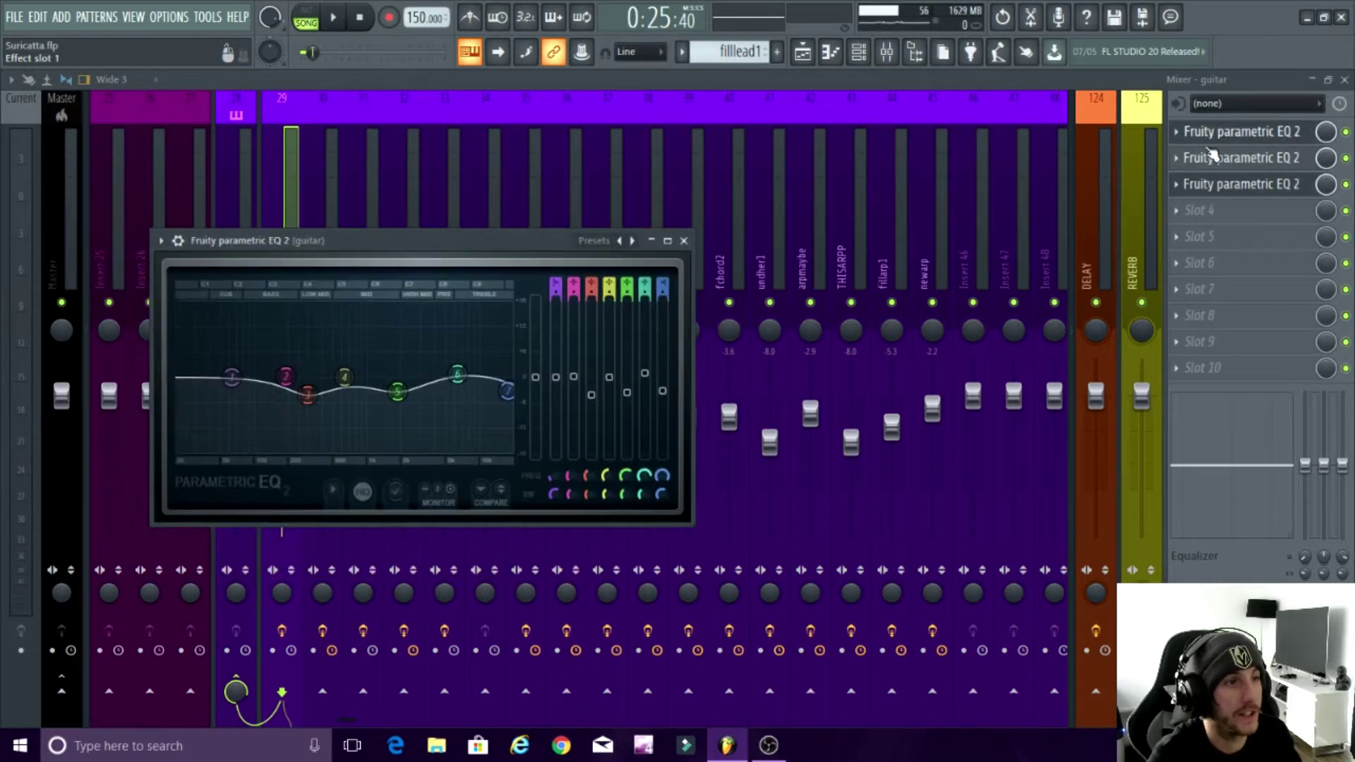
click(1210, 185)
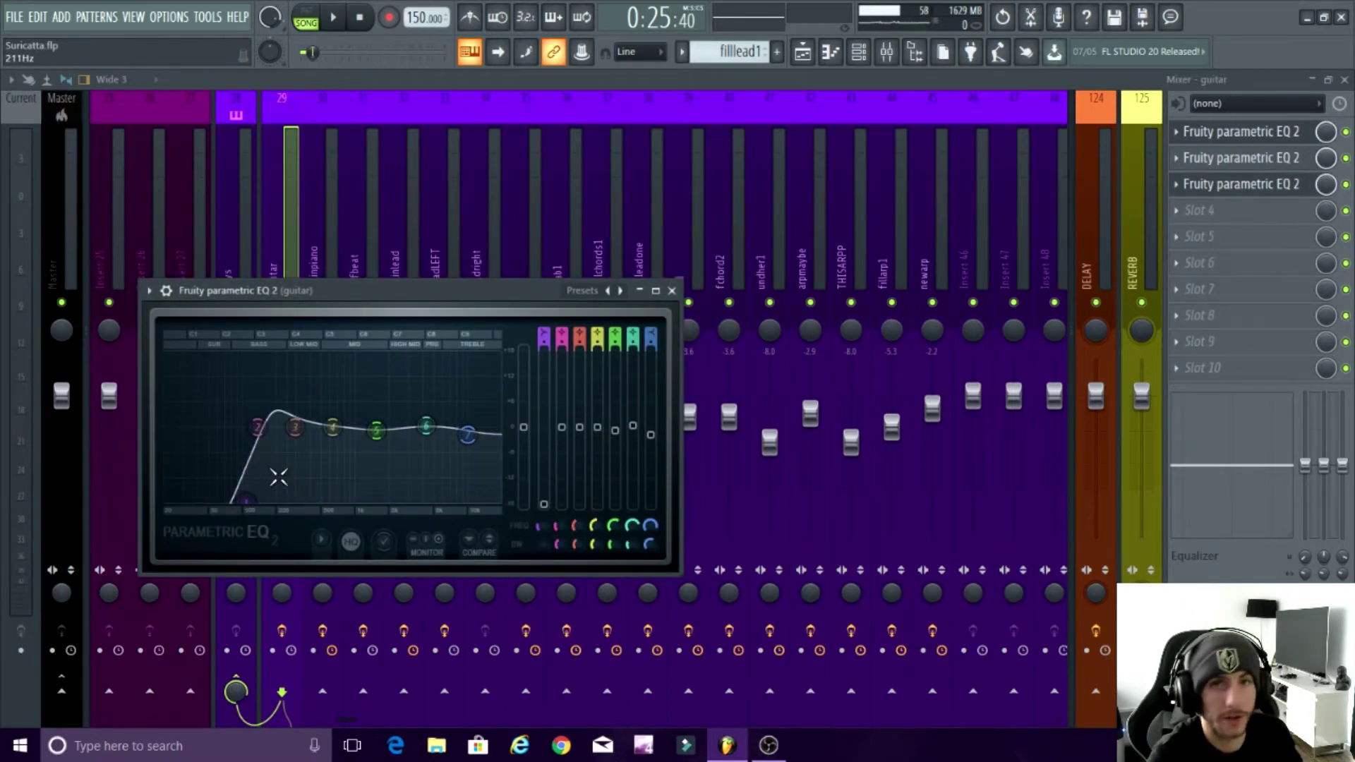
click(1210, 186)
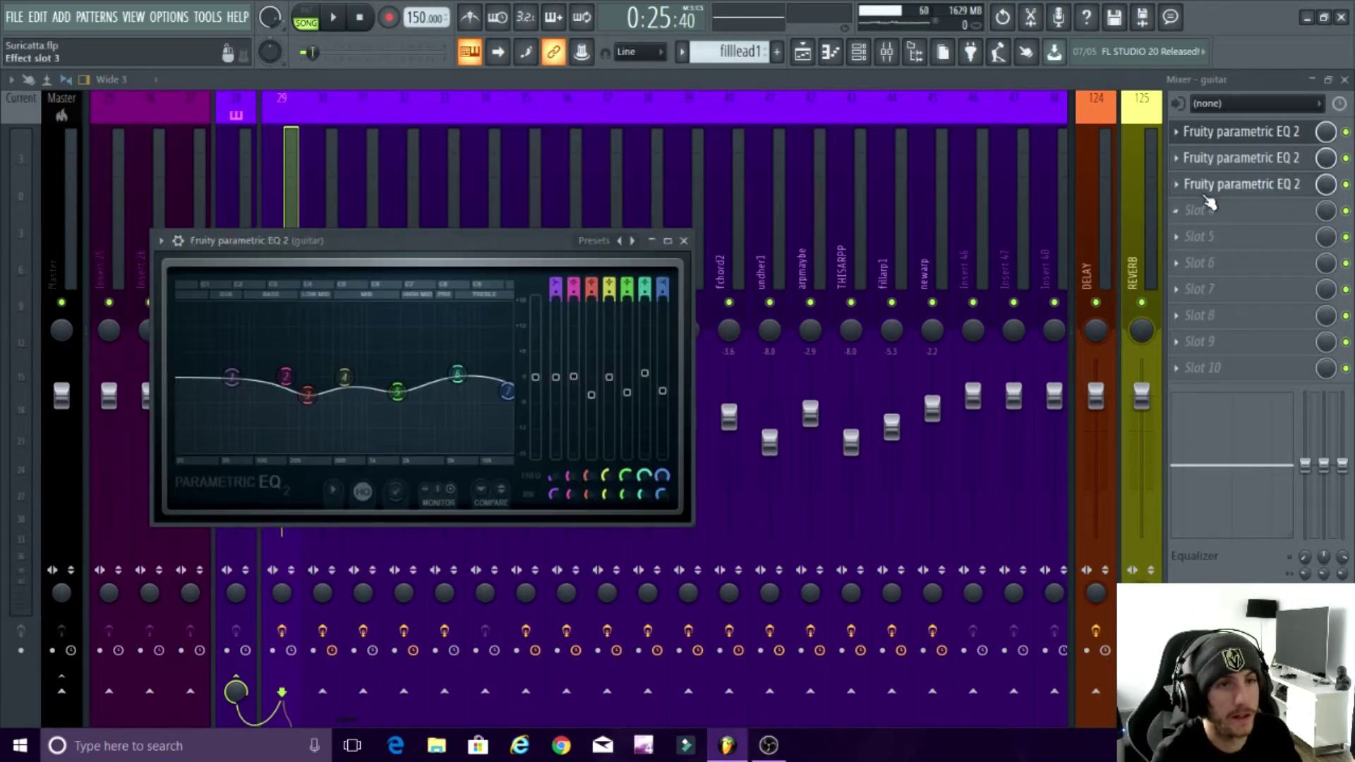
click(1215, 134)
click(1344, 80)
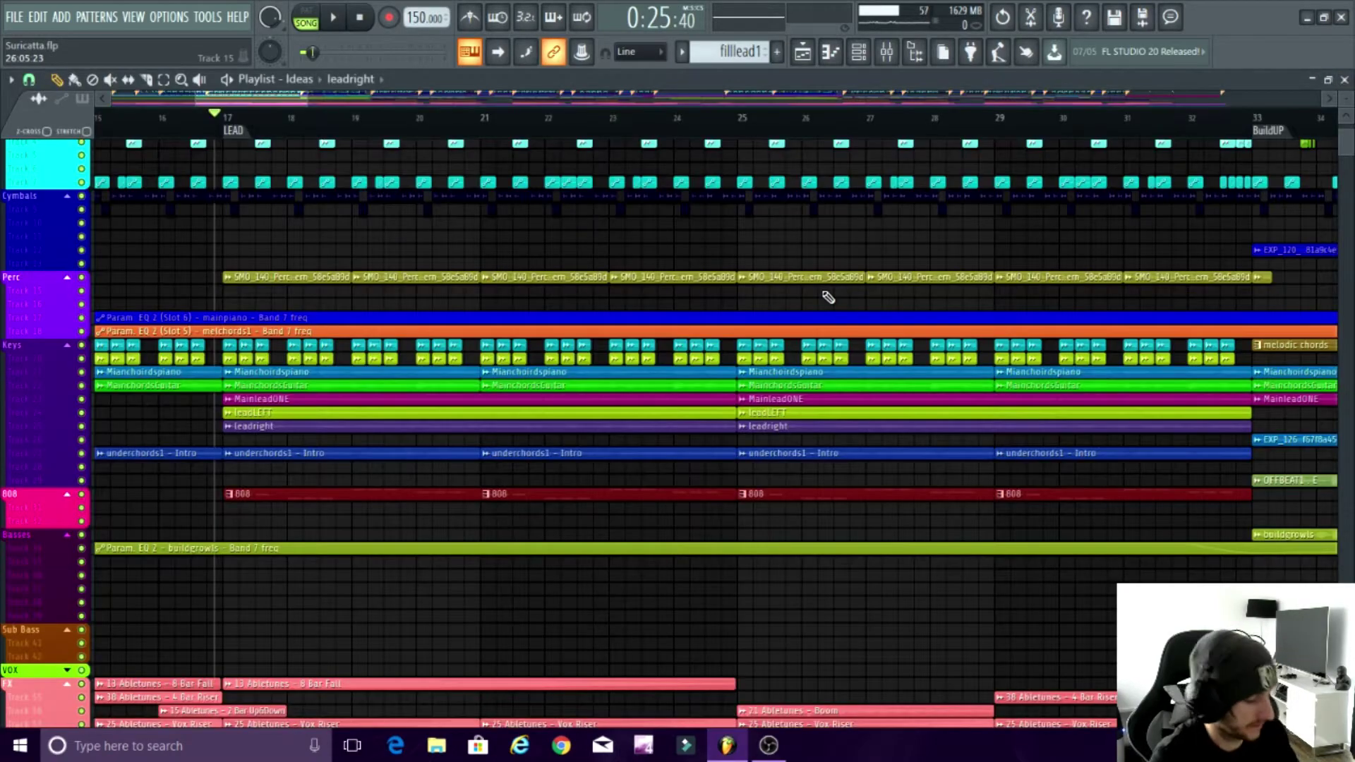
Step: Preview the first MainchordsGuitar and Mianchoirdspiano clips of the LEAD section one after another, each soloed
scroll(223, 490, up, 5)
scroll(254, 490, up, 4)
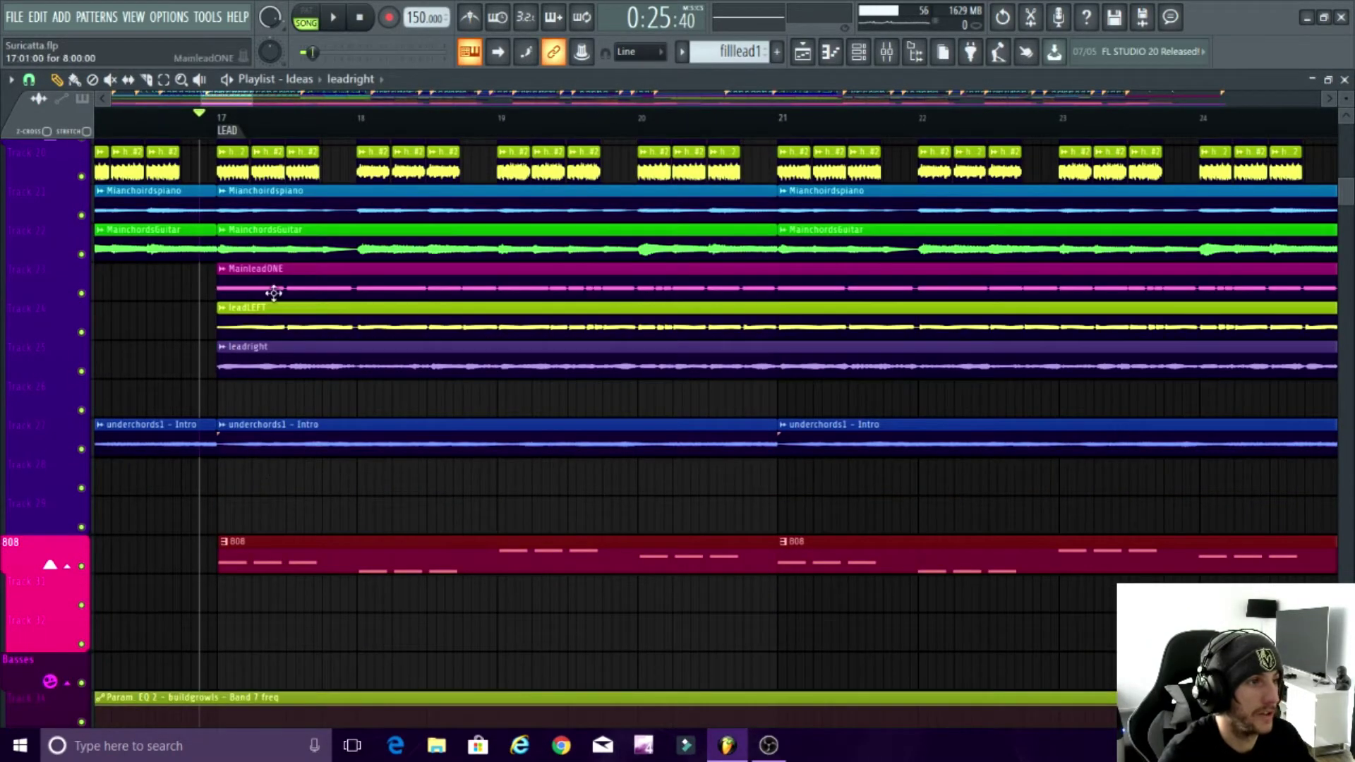
click(256, 239)
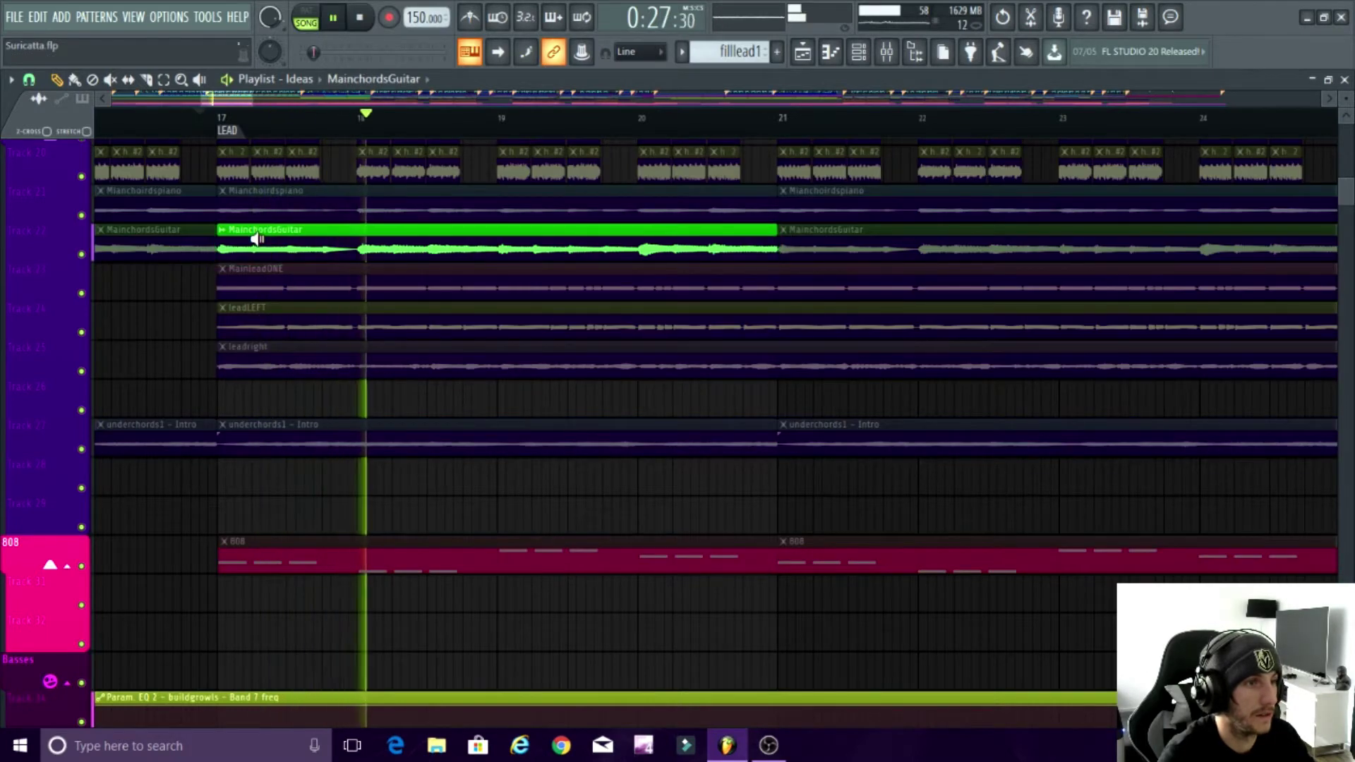
scroll(244, 250, up, 2)
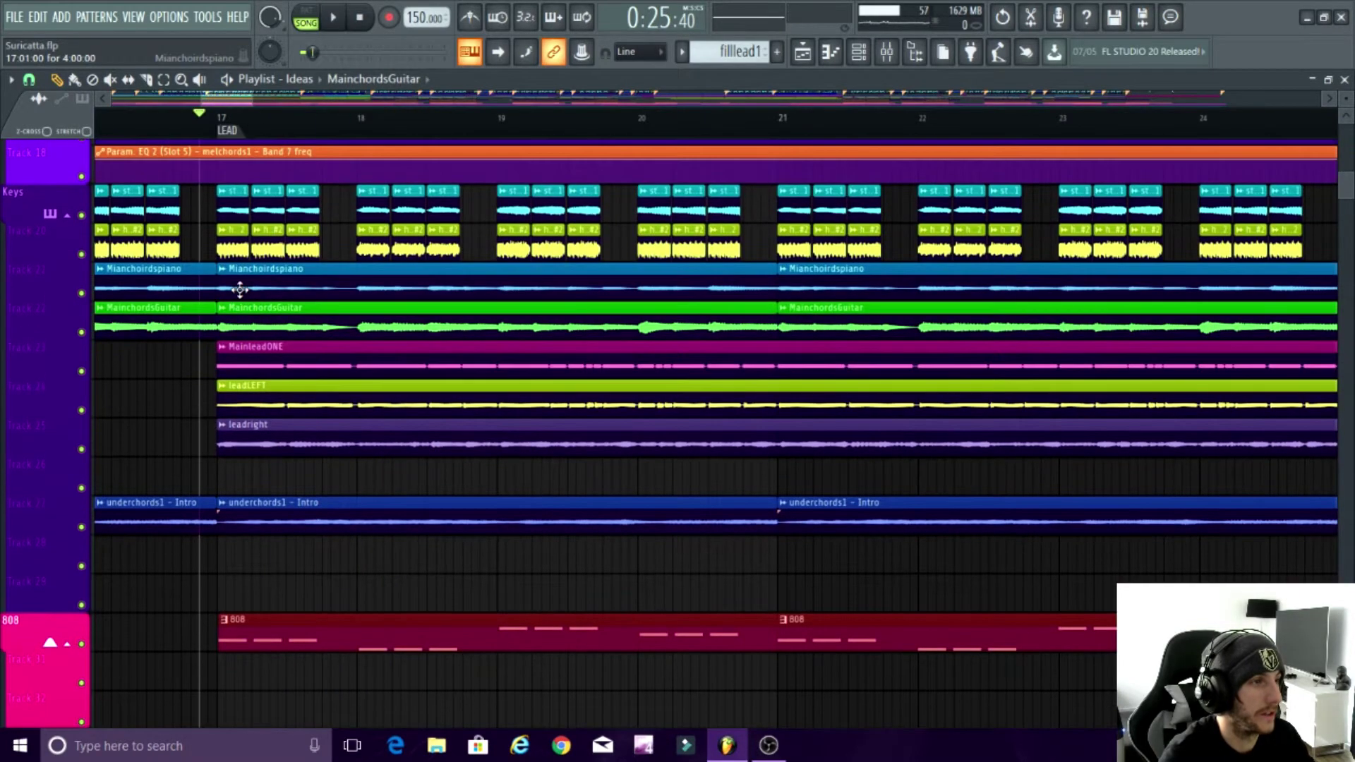
click(230, 287)
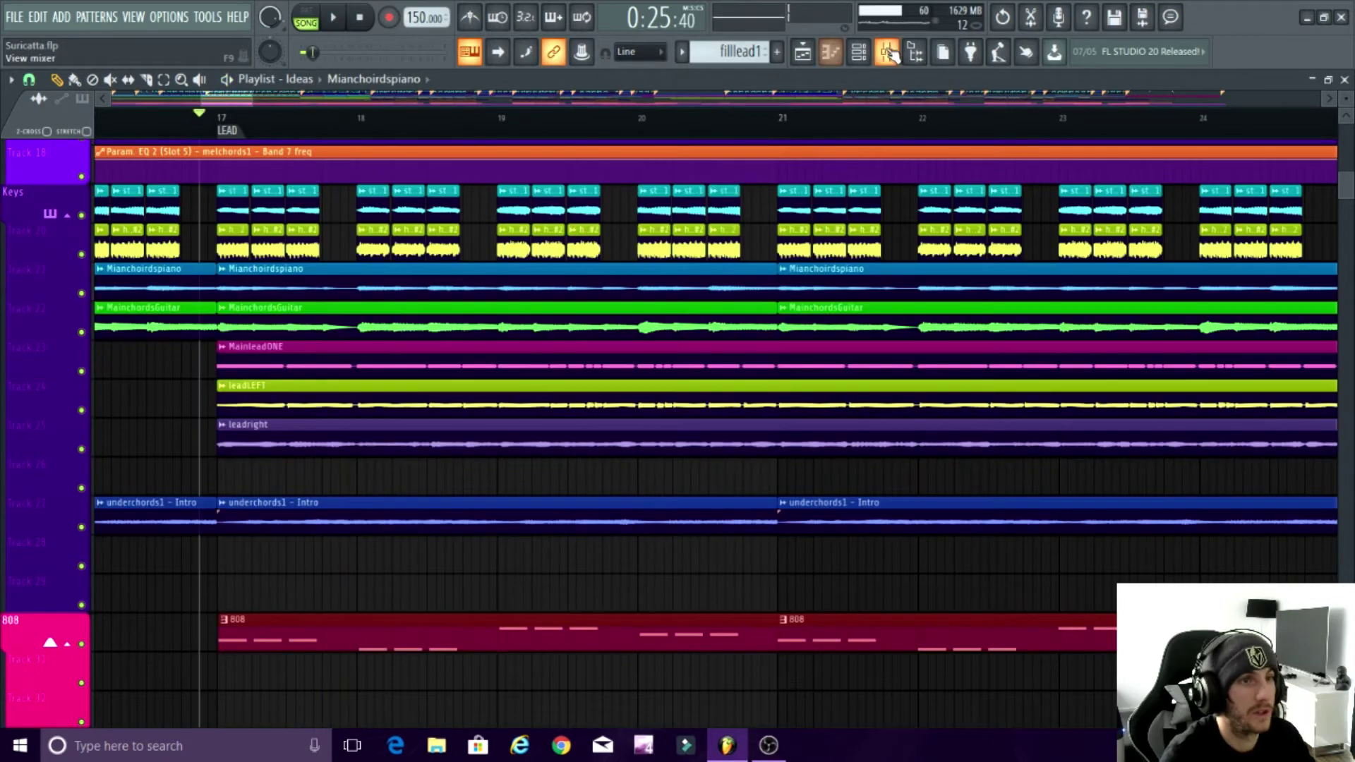
Step: Open the mixer, select the mainpiano track and view its OTT and Clarity effects, closing each one
click(858, 52)
click(312, 227)
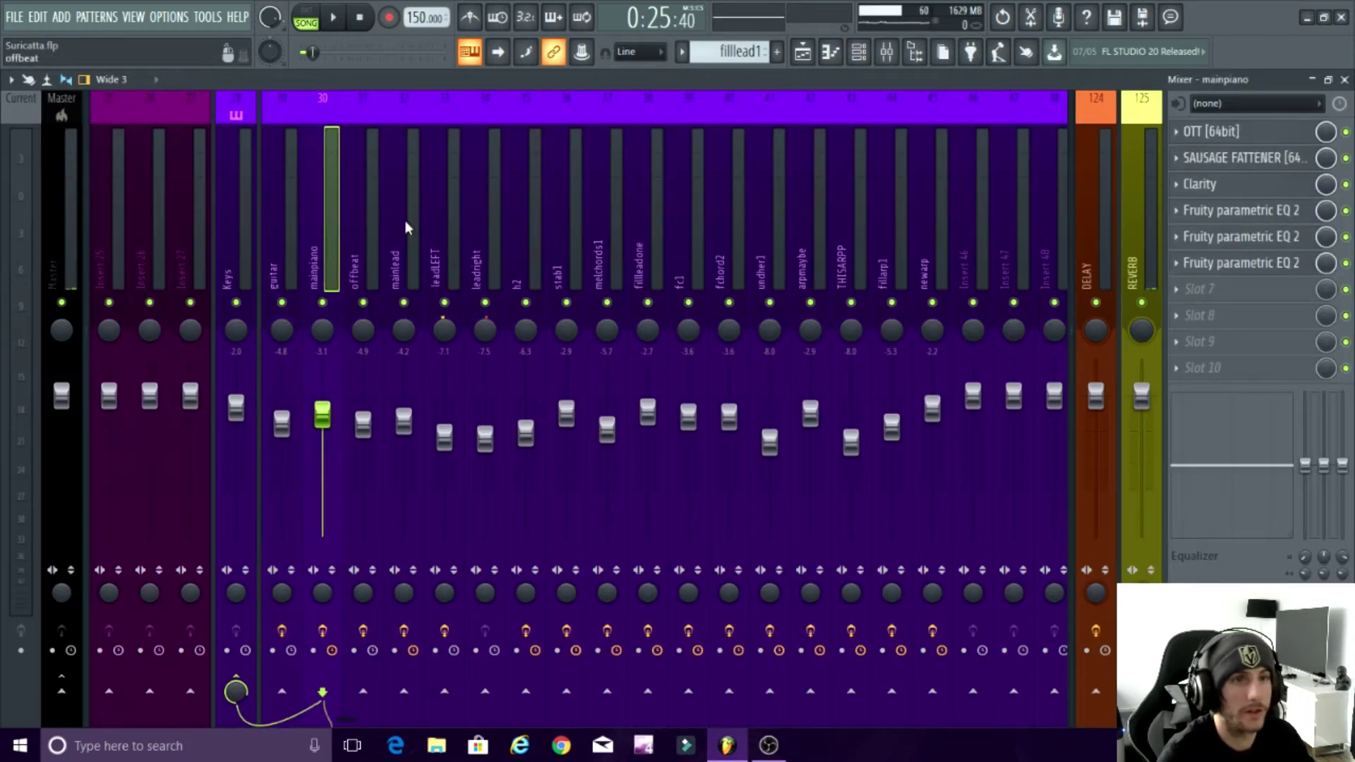
click(1226, 137)
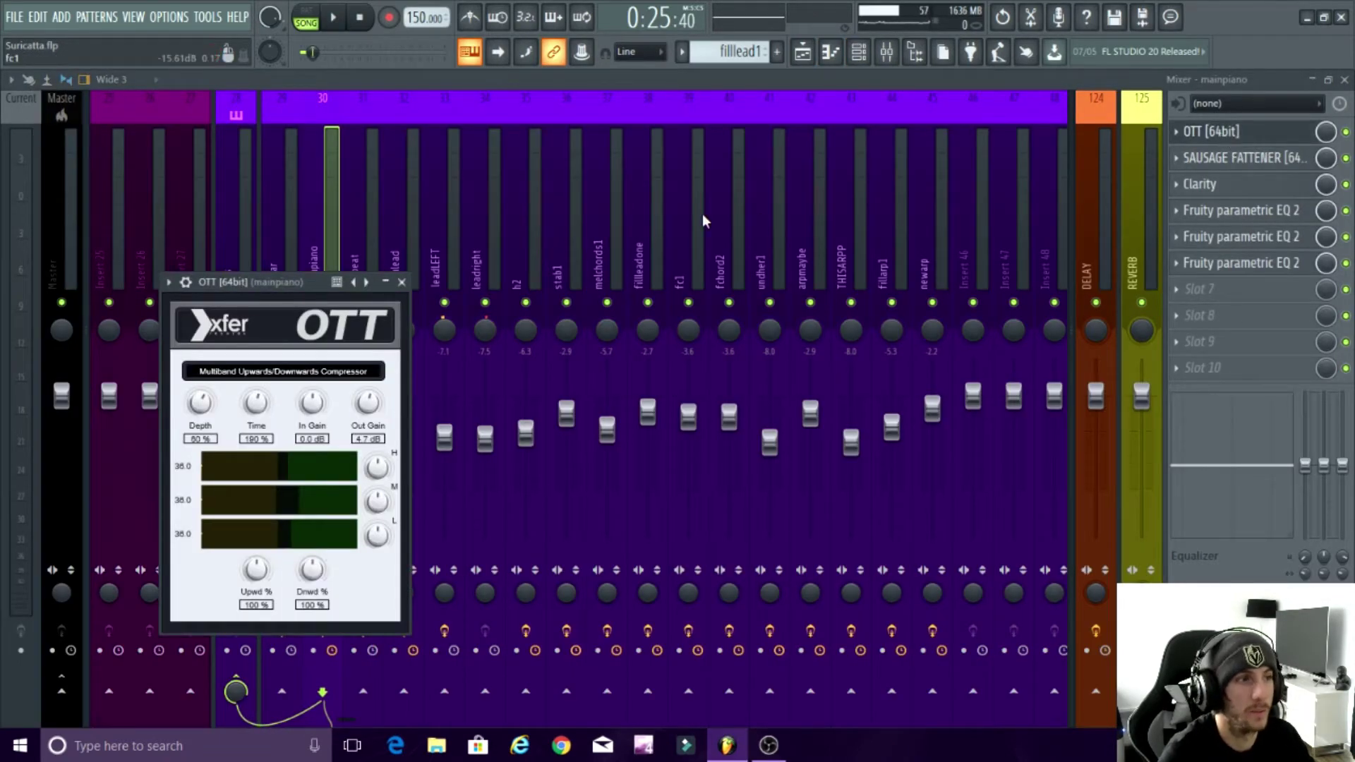
click(402, 282)
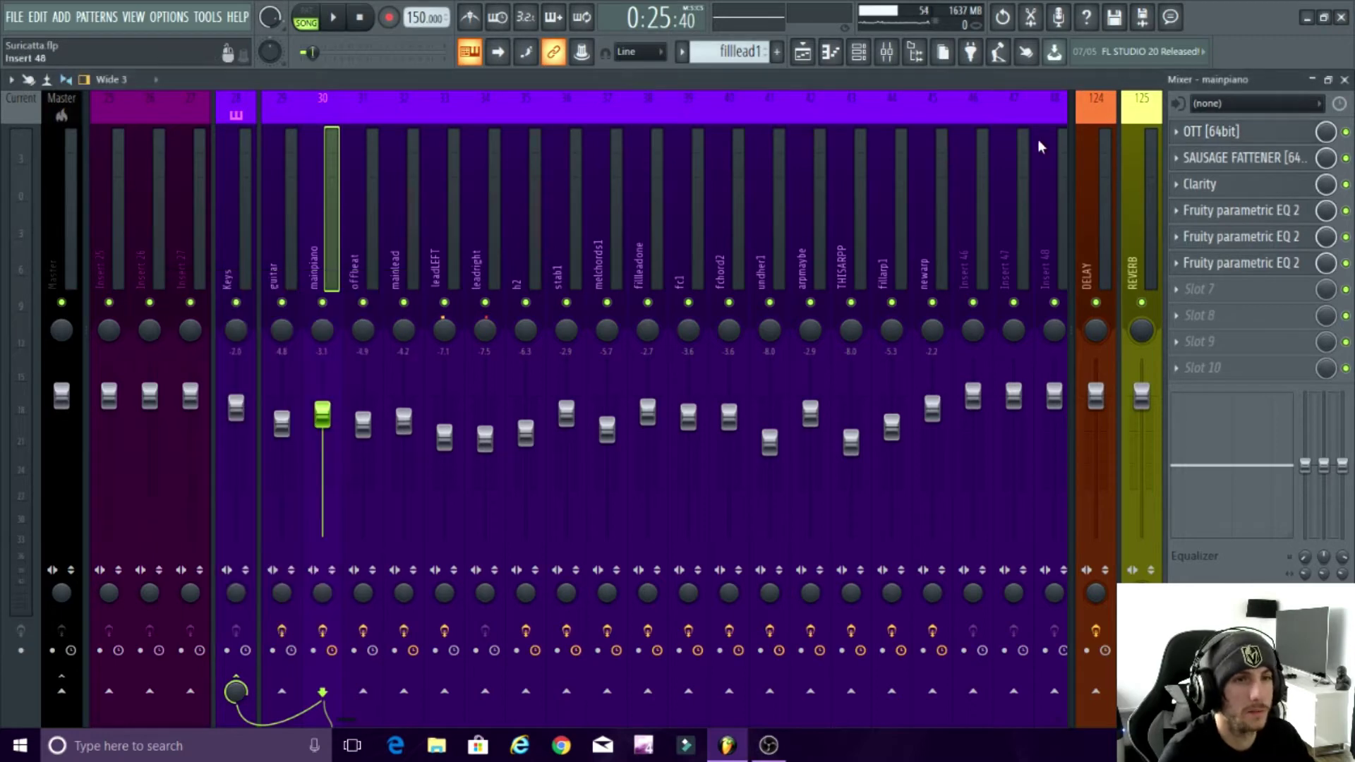
click(1208, 186)
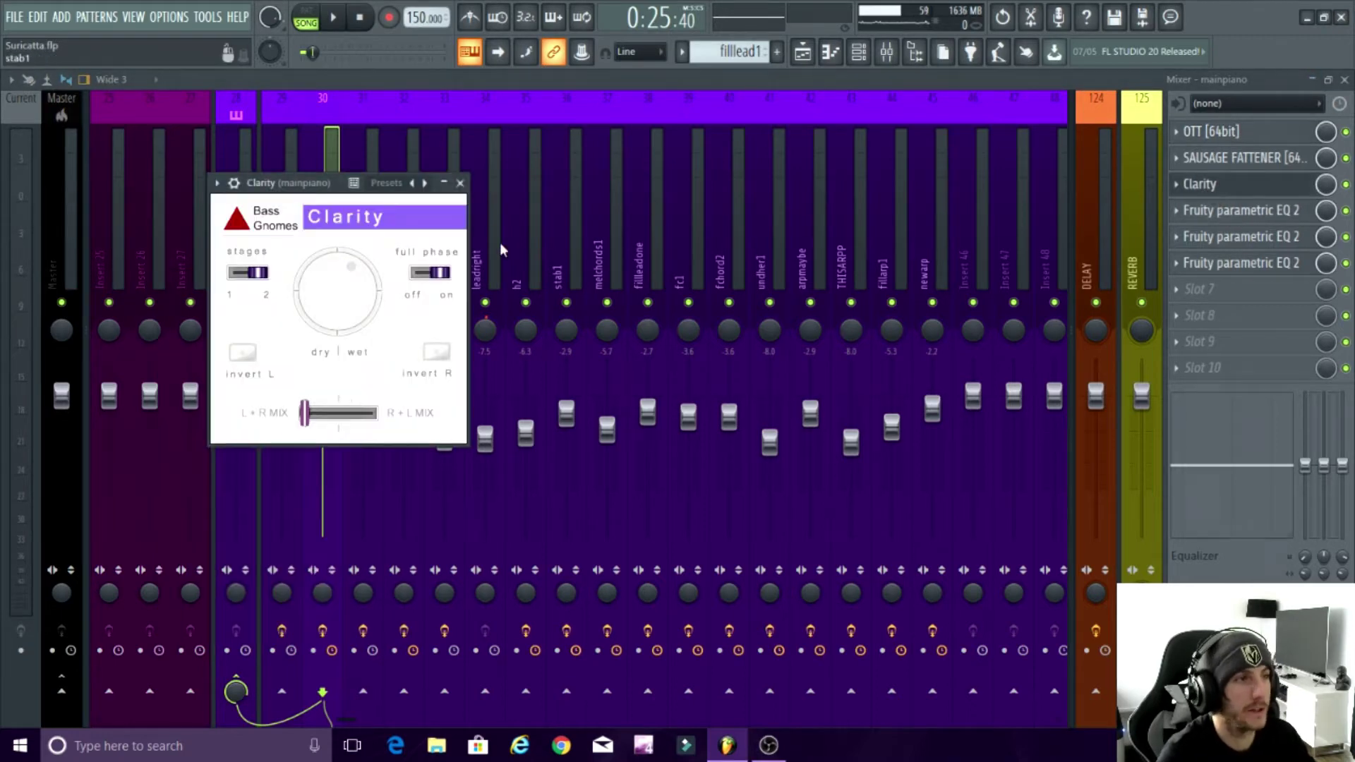
drag(292, 188, 551, 189)
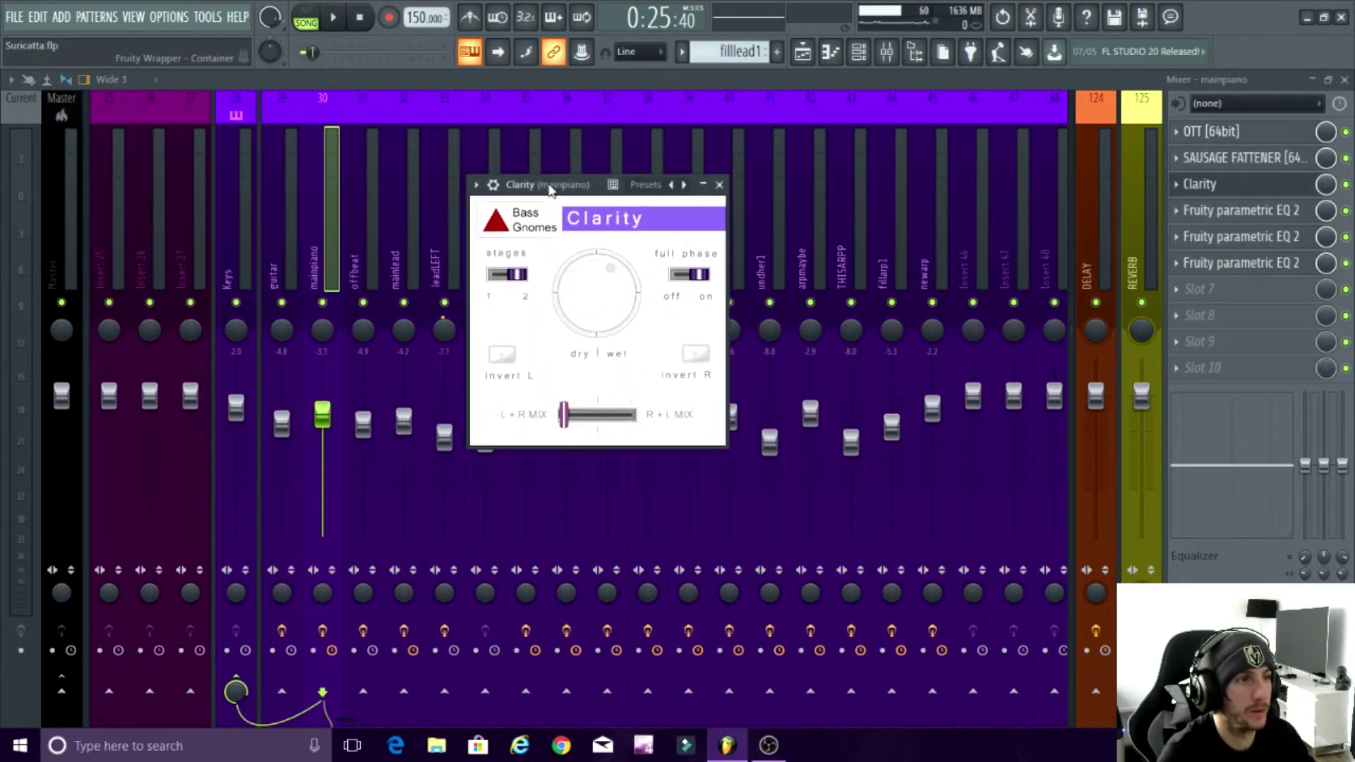
click(720, 185)
Step: Examine the Fruity parametric EQ 2 curves in the mainpiano track's effect chain one after another
click(1221, 213)
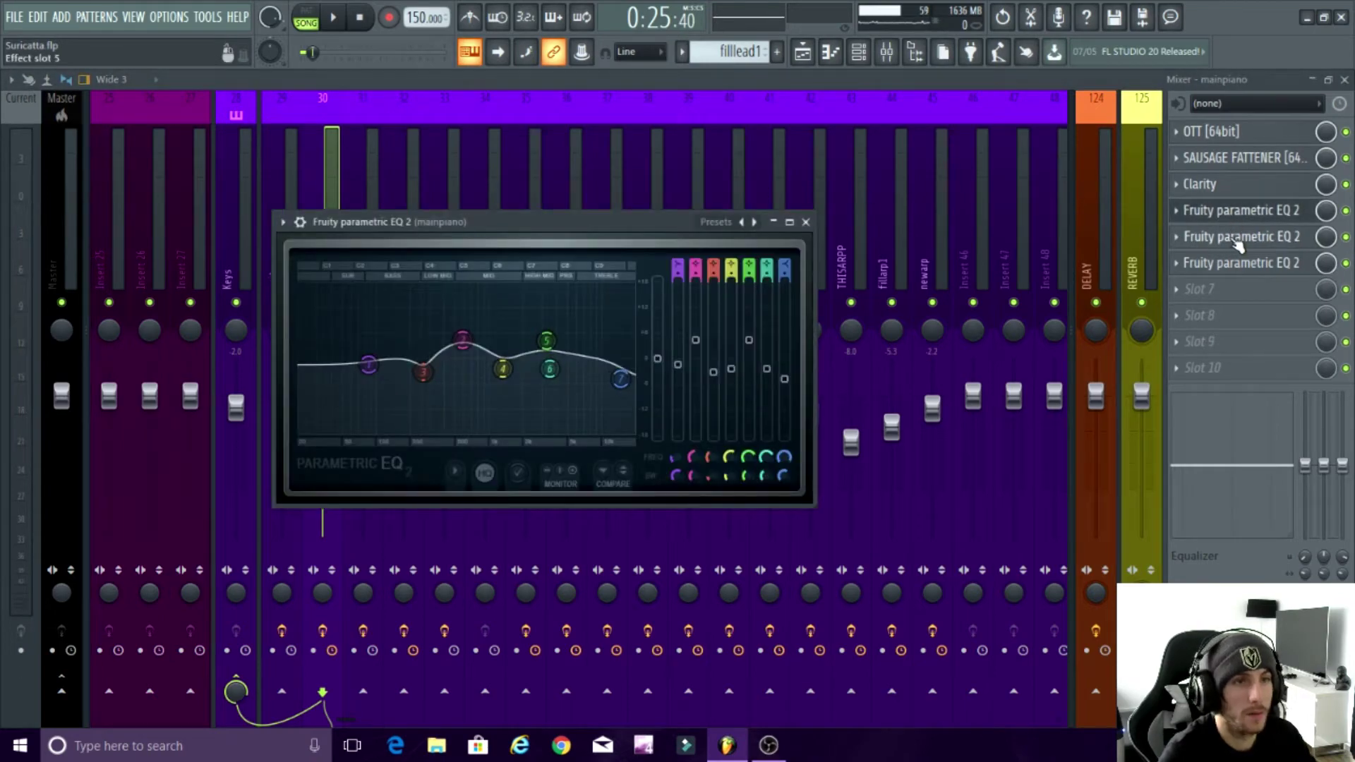
click(1231, 265)
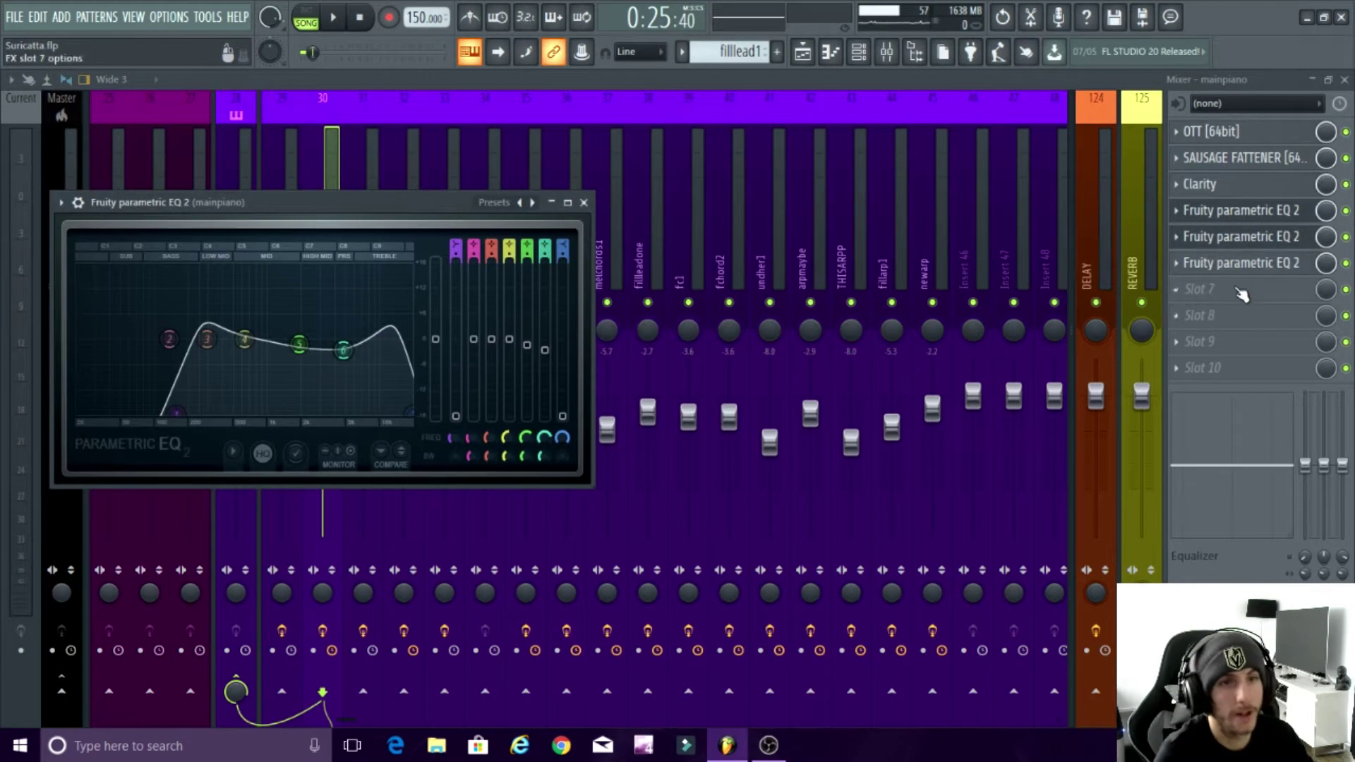
click(1243, 274)
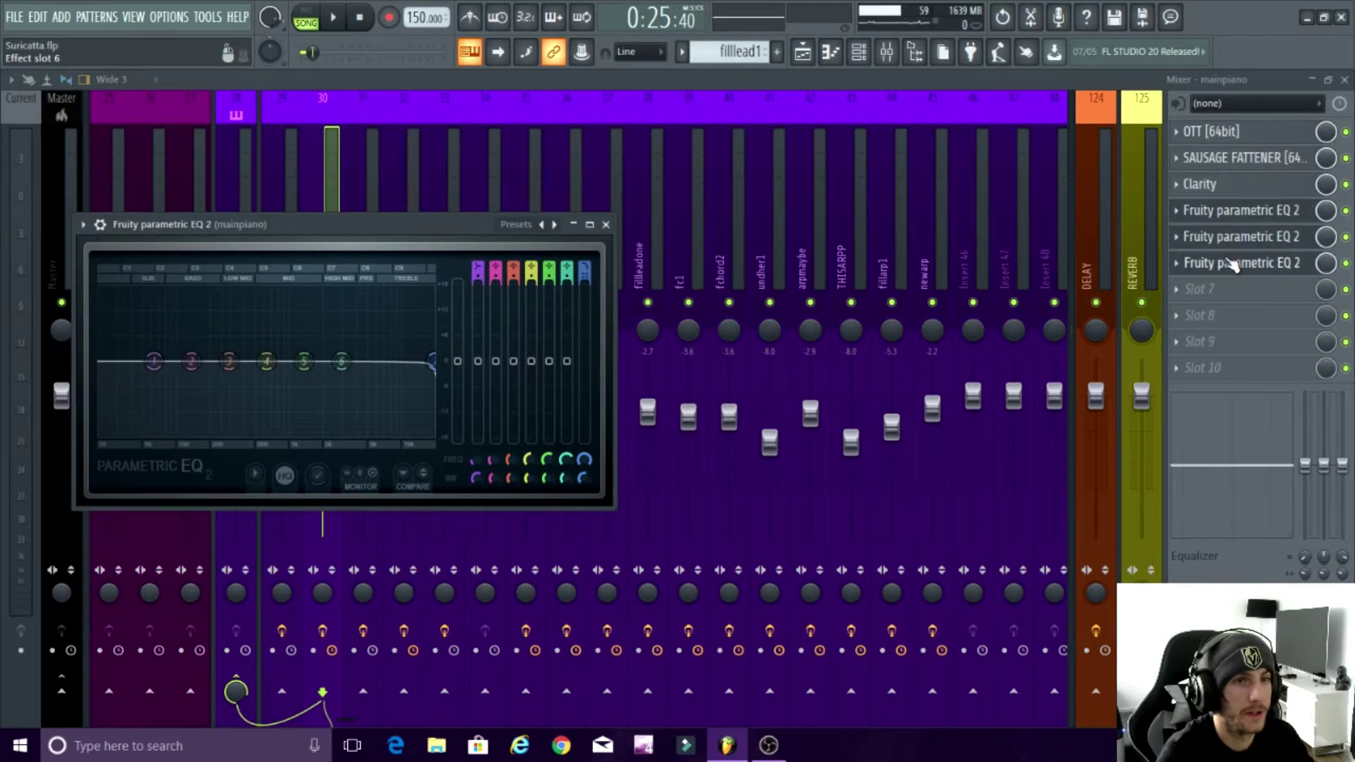
Step: Close the mainpiano track's last Fruity parametric EQ 2 window and the mixer to return to the playlist
click(1232, 264)
click(1344, 79)
scroll(354, 395, up, 4)
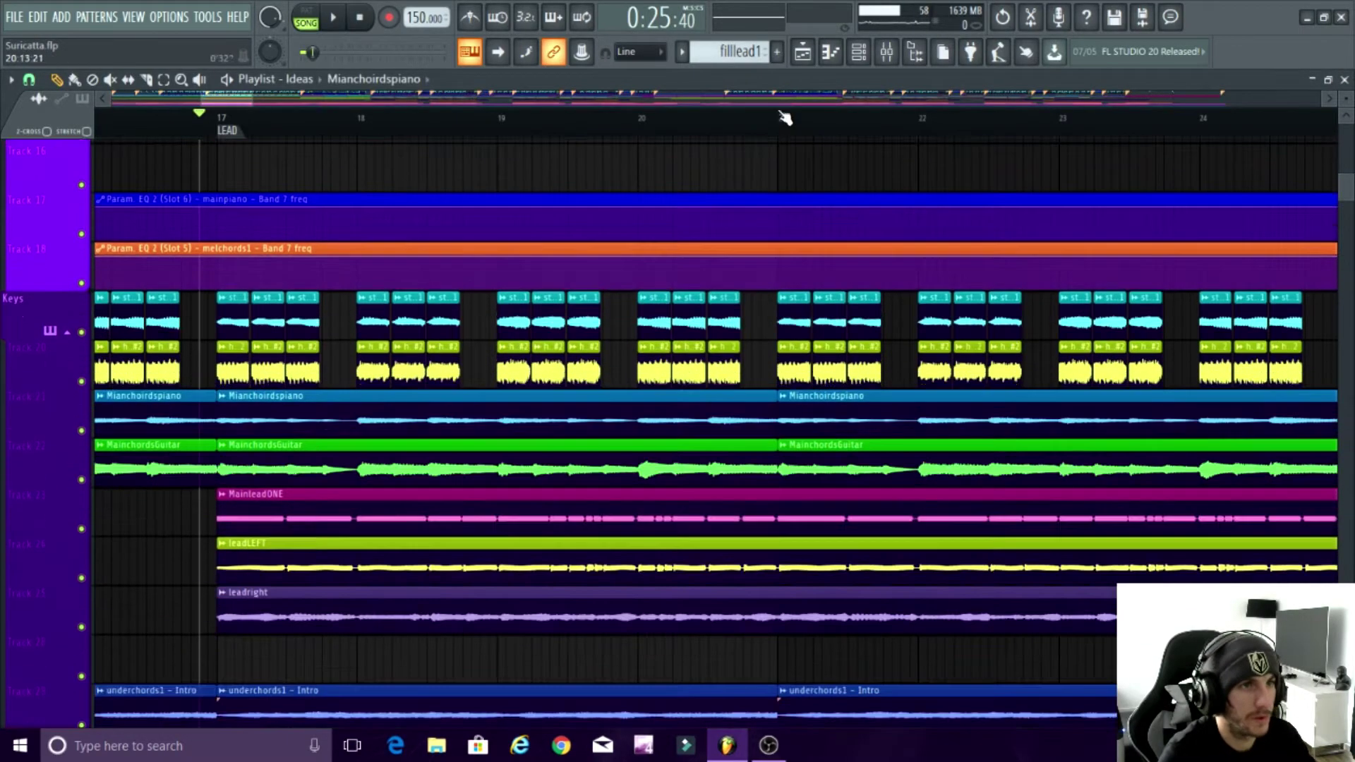
Step: Open the mixer, select the h2 track, view its Fruity parametric EQ 2 curves, and close the mixer
click(887, 51)
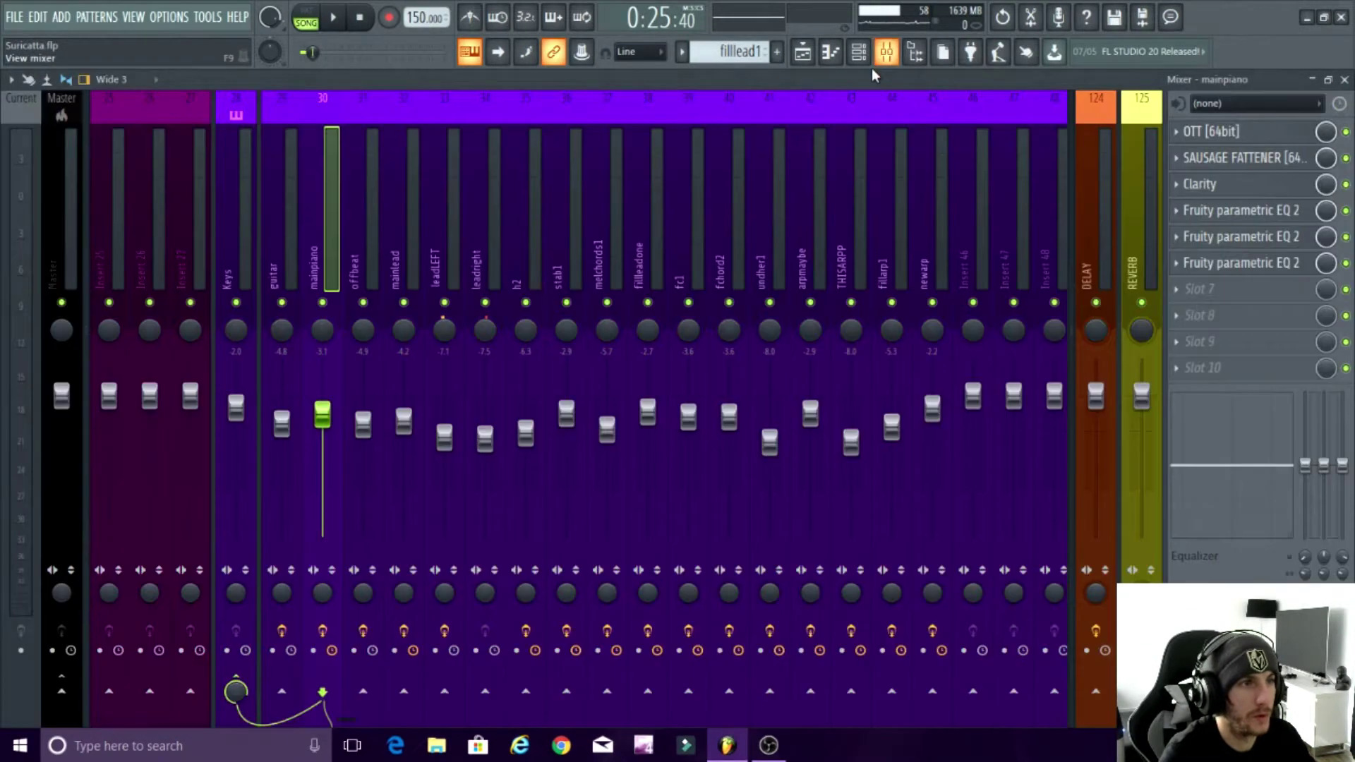
click(529, 252)
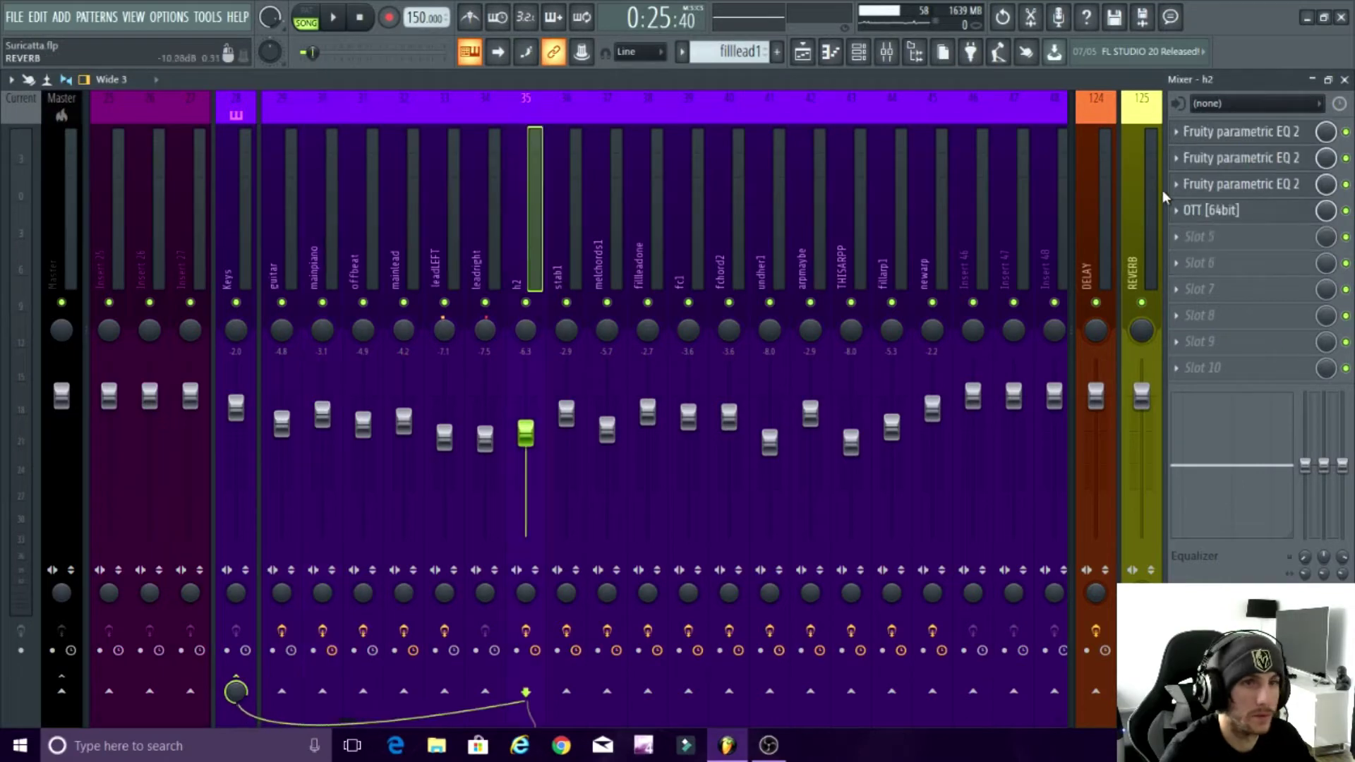
click(1193, 184)
click(1224, 183)
click(1236, 159)
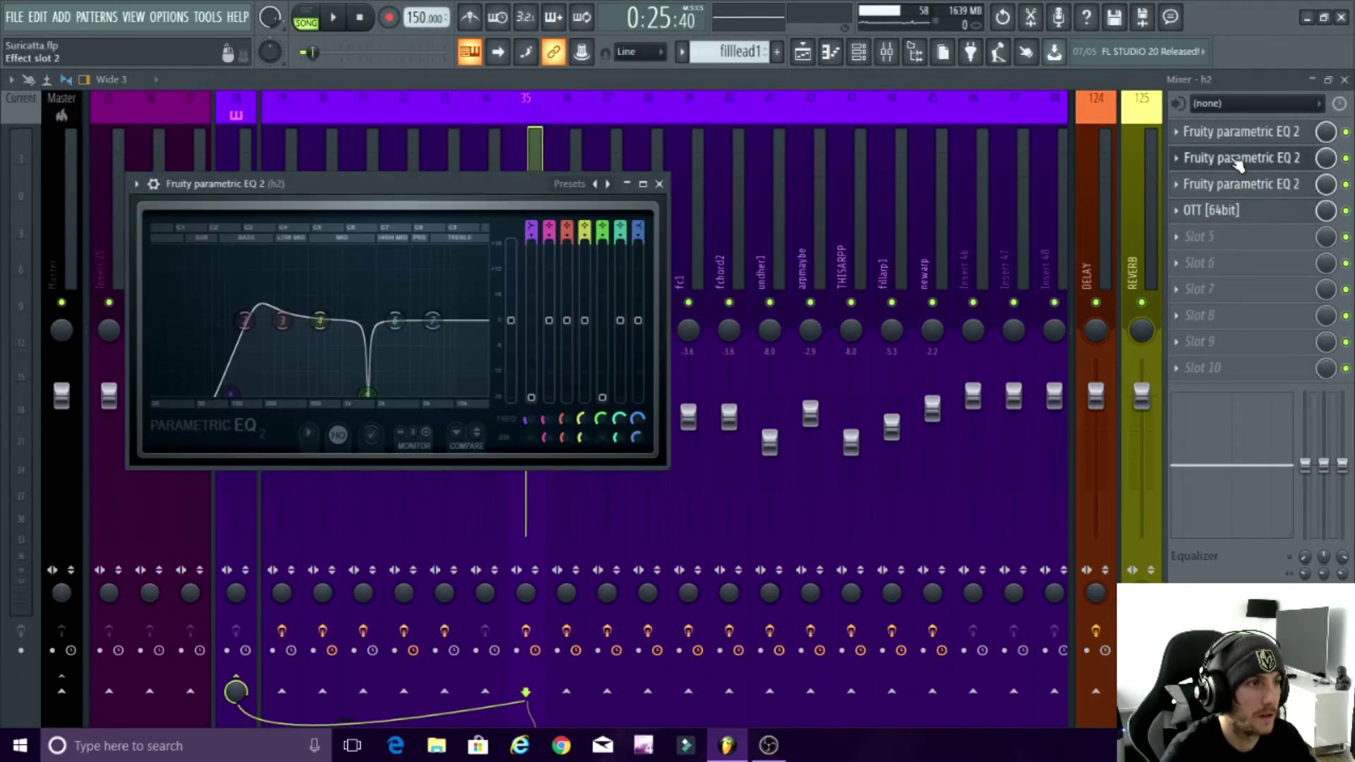
click(659, 184)
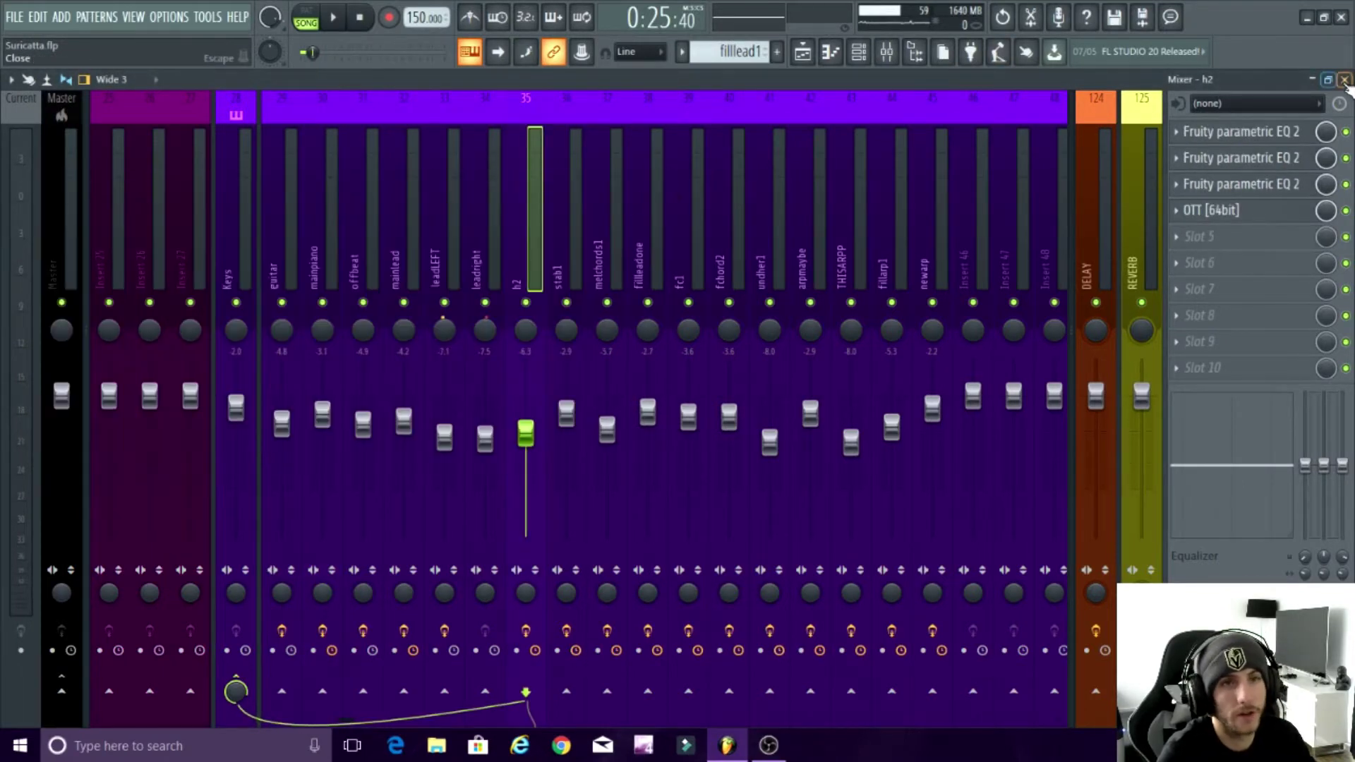
click(1344, 79)
Step: Preview the first 808 clip of the LEAD section soloed
scroll(596, 338, up, 5)
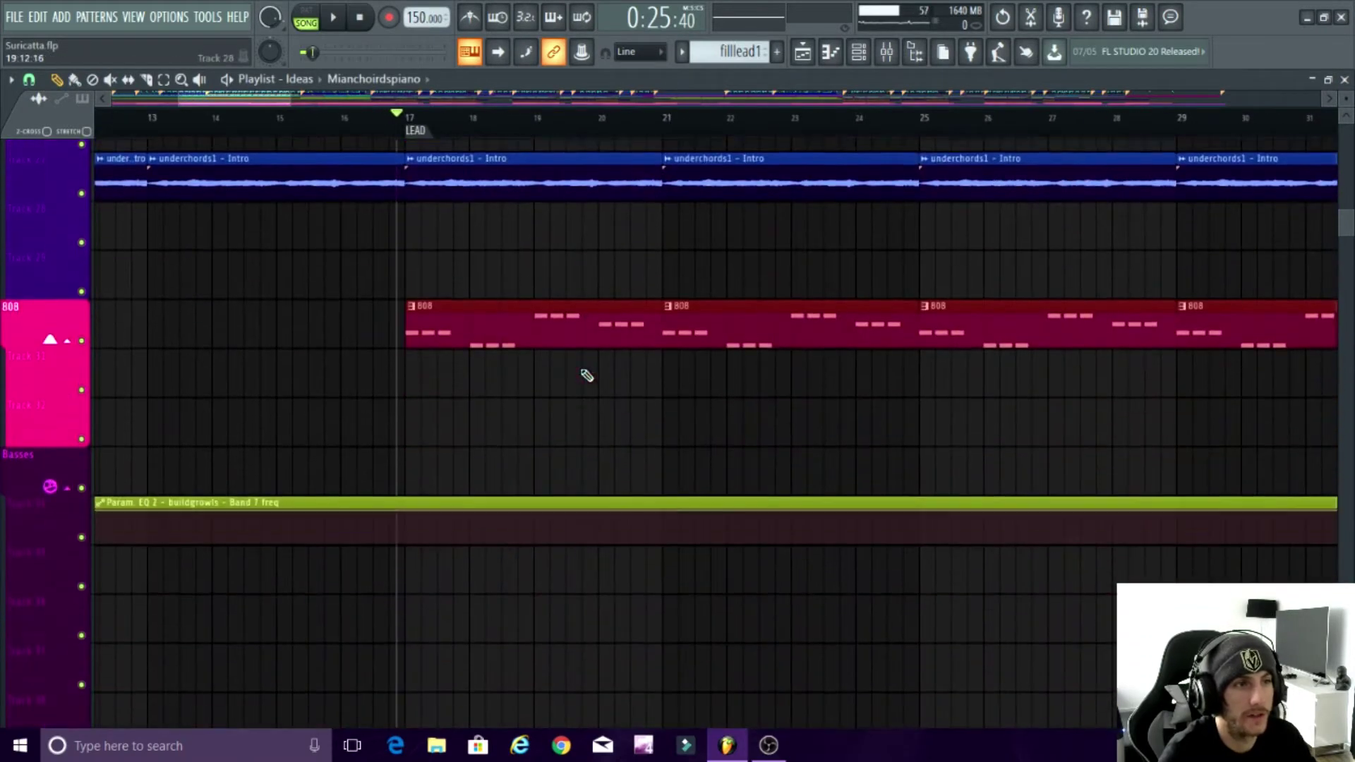
alt+right_click(406, 331)
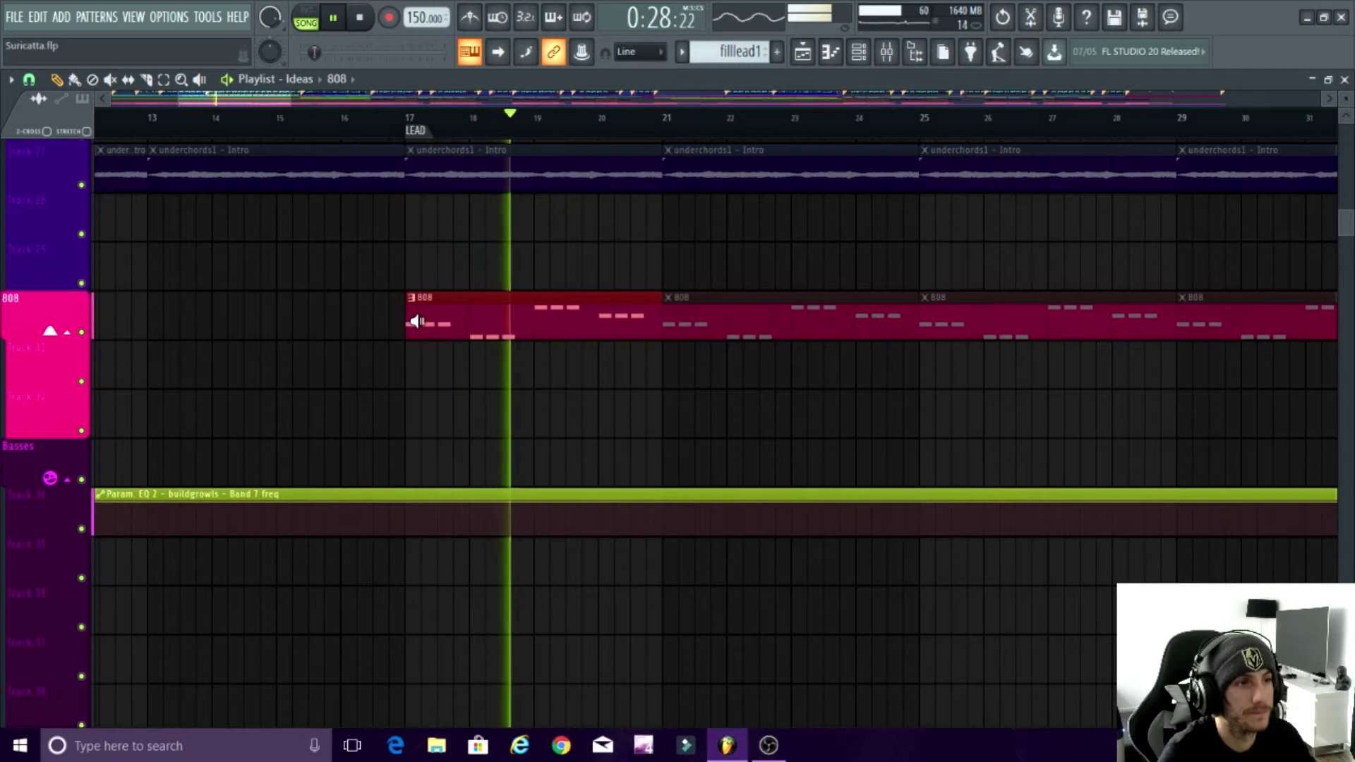
scroll(495, 374, down, 3)
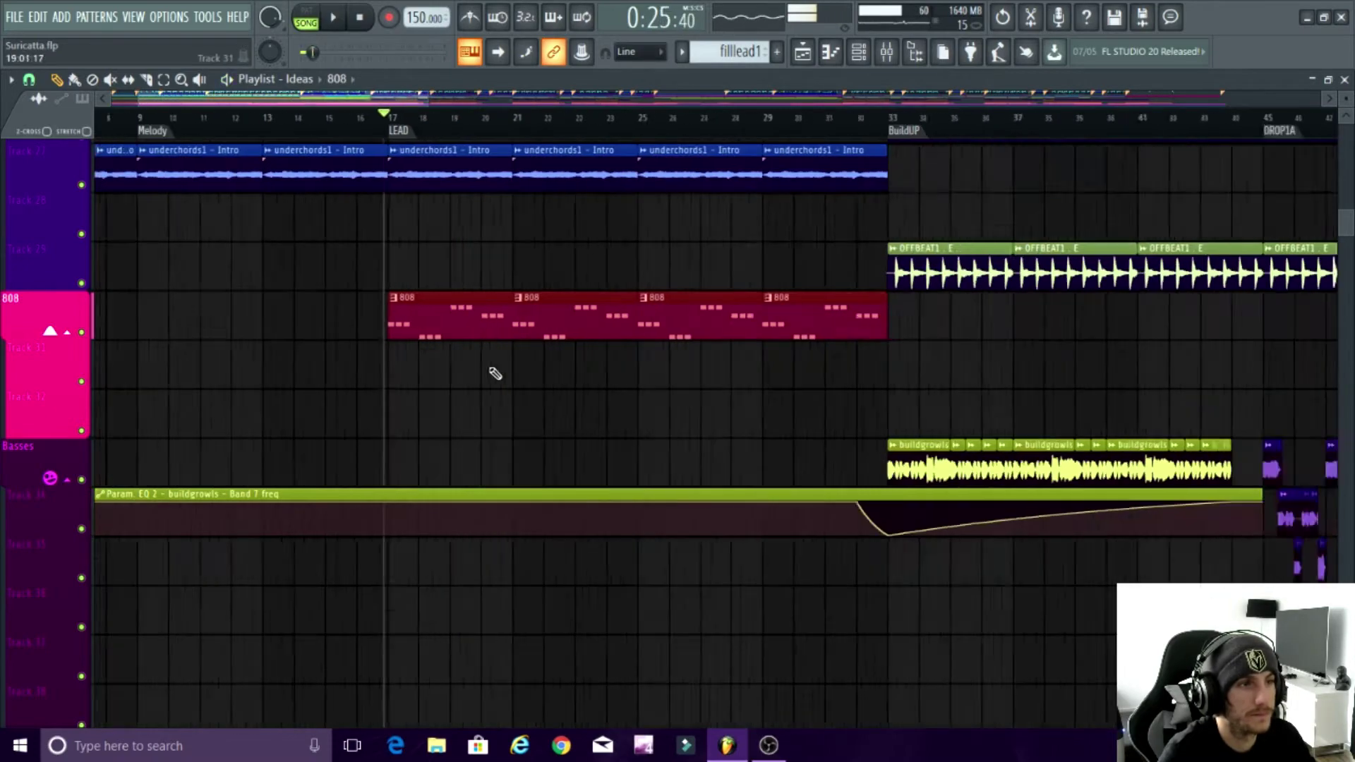
scroll(495, 373, down, 5)
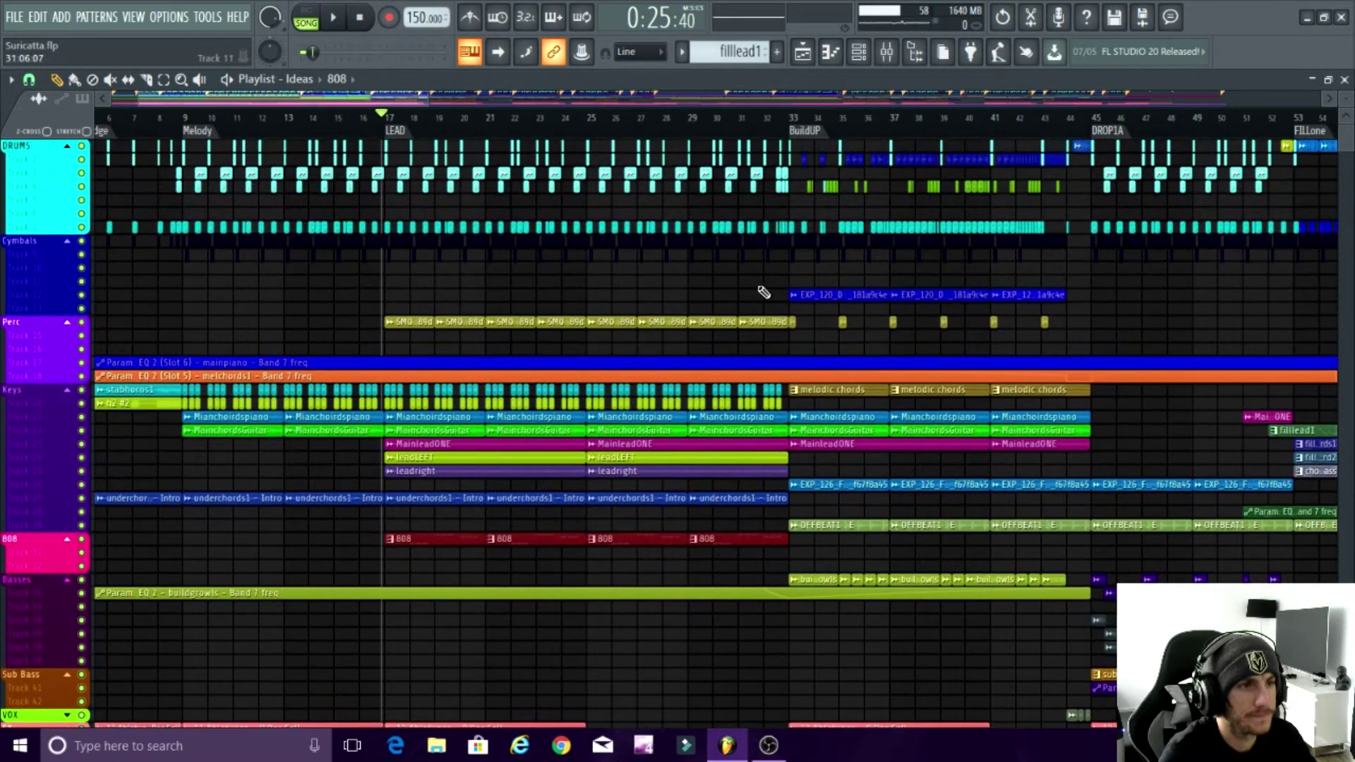
Step: Play the full arrangement of the LEAD section and stop playback near the BuildUP marker
scroll(789, 334, up, 5)
scroll(463, 315, down, 6)
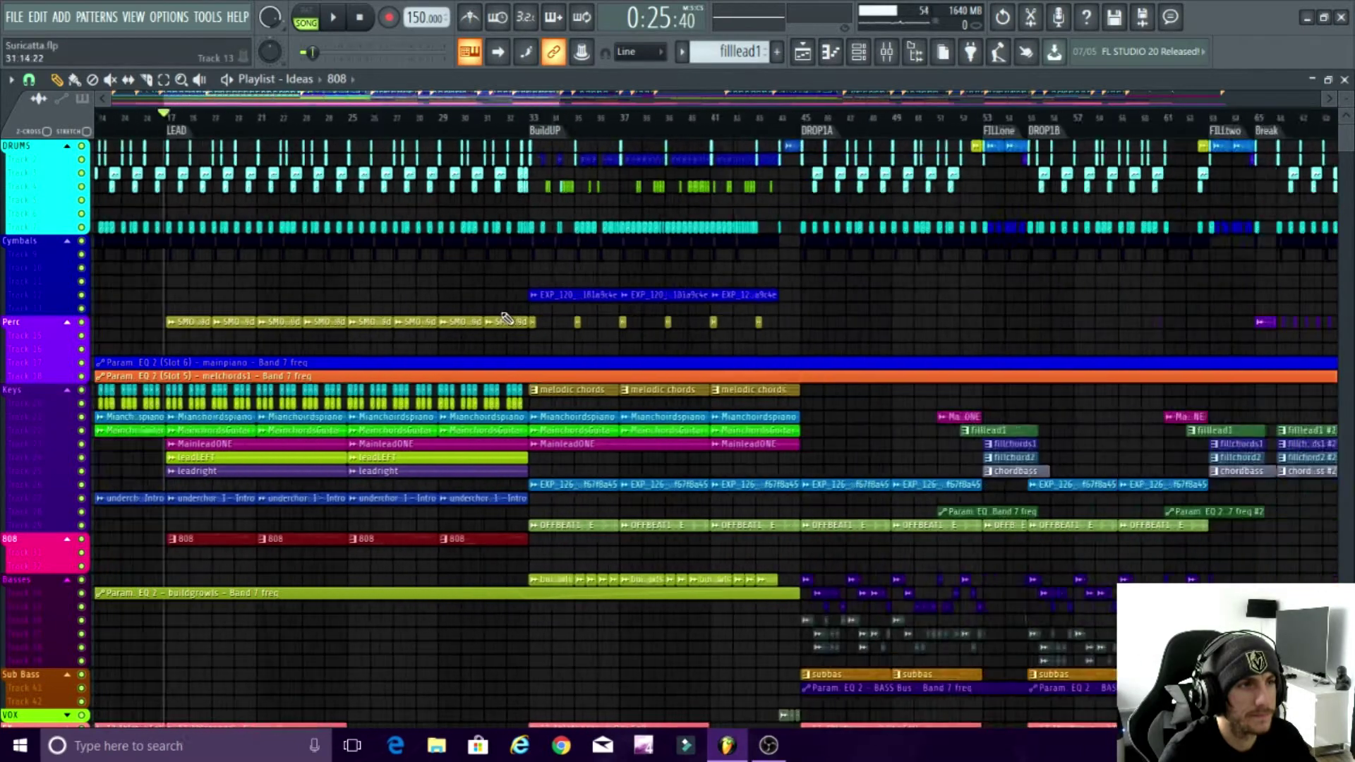
scroll(505, 319, up, 3)
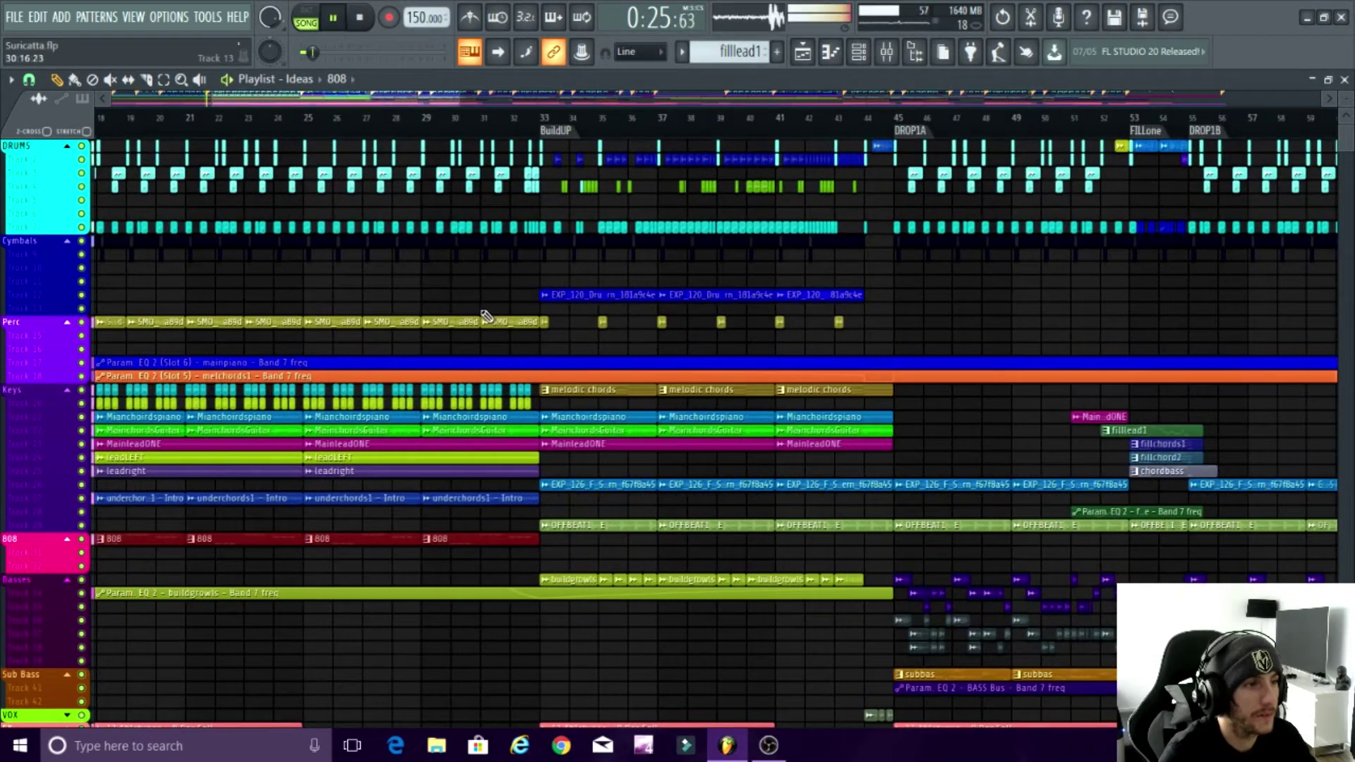
scroll(486, 316, down, 4)
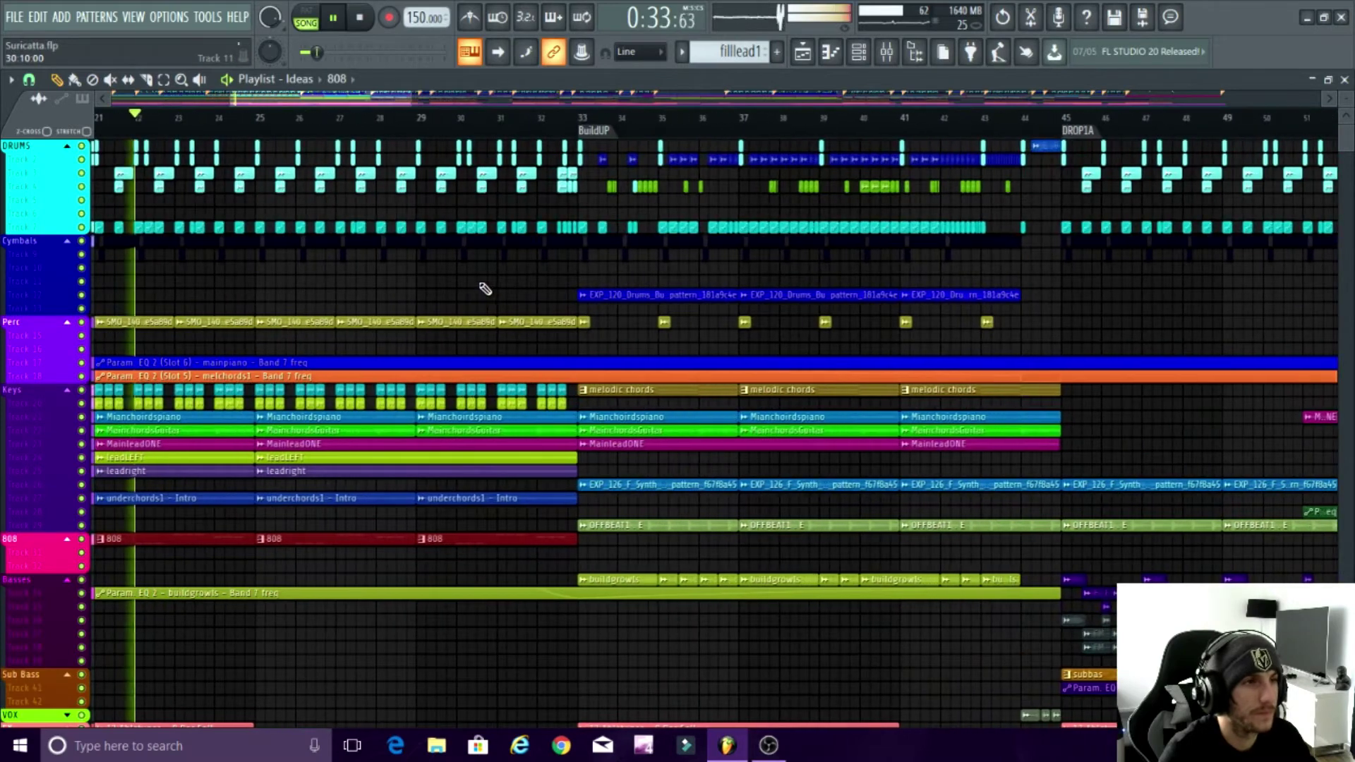
scroll(487, 289, up, 3)
scroll(577, 322, up, 3)
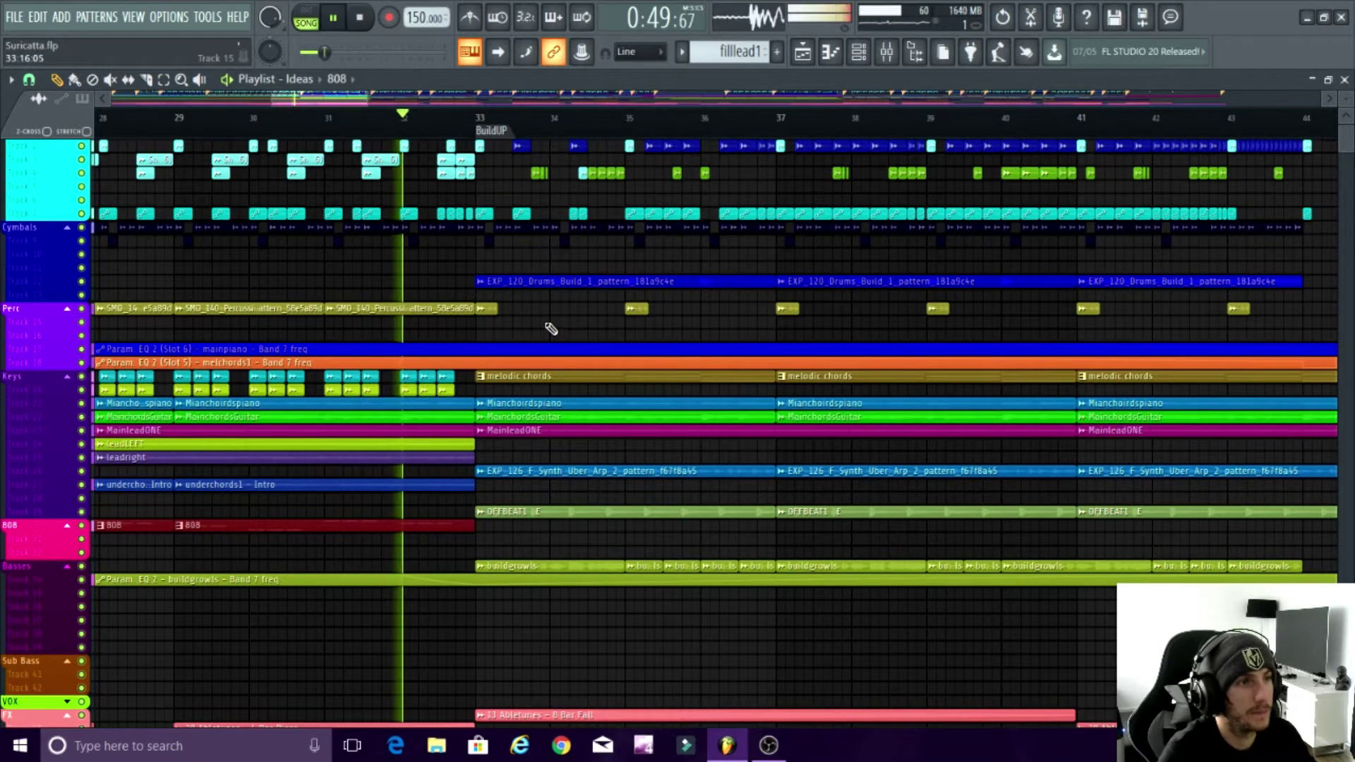
scroll(550, 329, up, 3)
scroll(282, 183, up, 3)
scroll(272, 173, up, 3)
key(space)
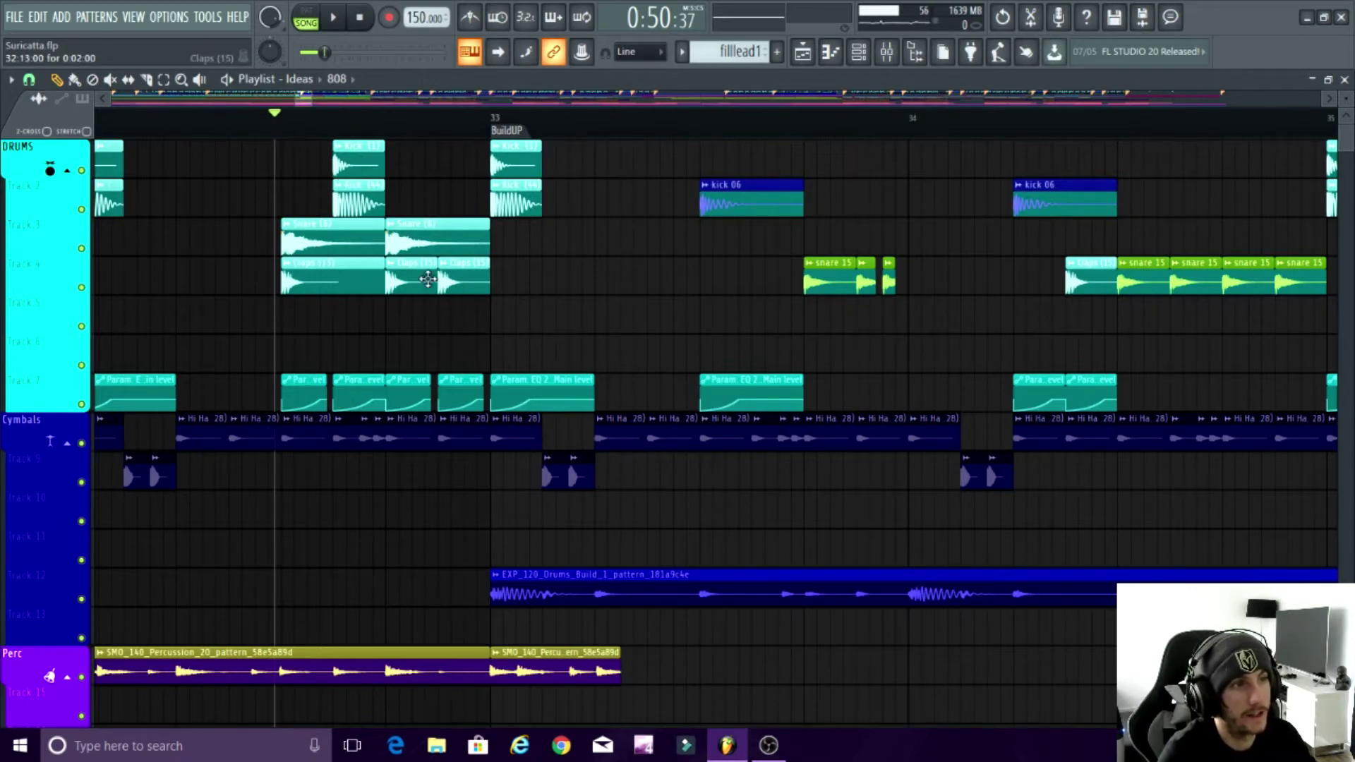
Step: Duplicate the last Claps (15) clip before the BuildUP marker twice so the clap fill continues past bar 33
scroll(428, 280, up, 3)
scroll(389, 305, up, 3)
scroll(469, 265, up, 2)
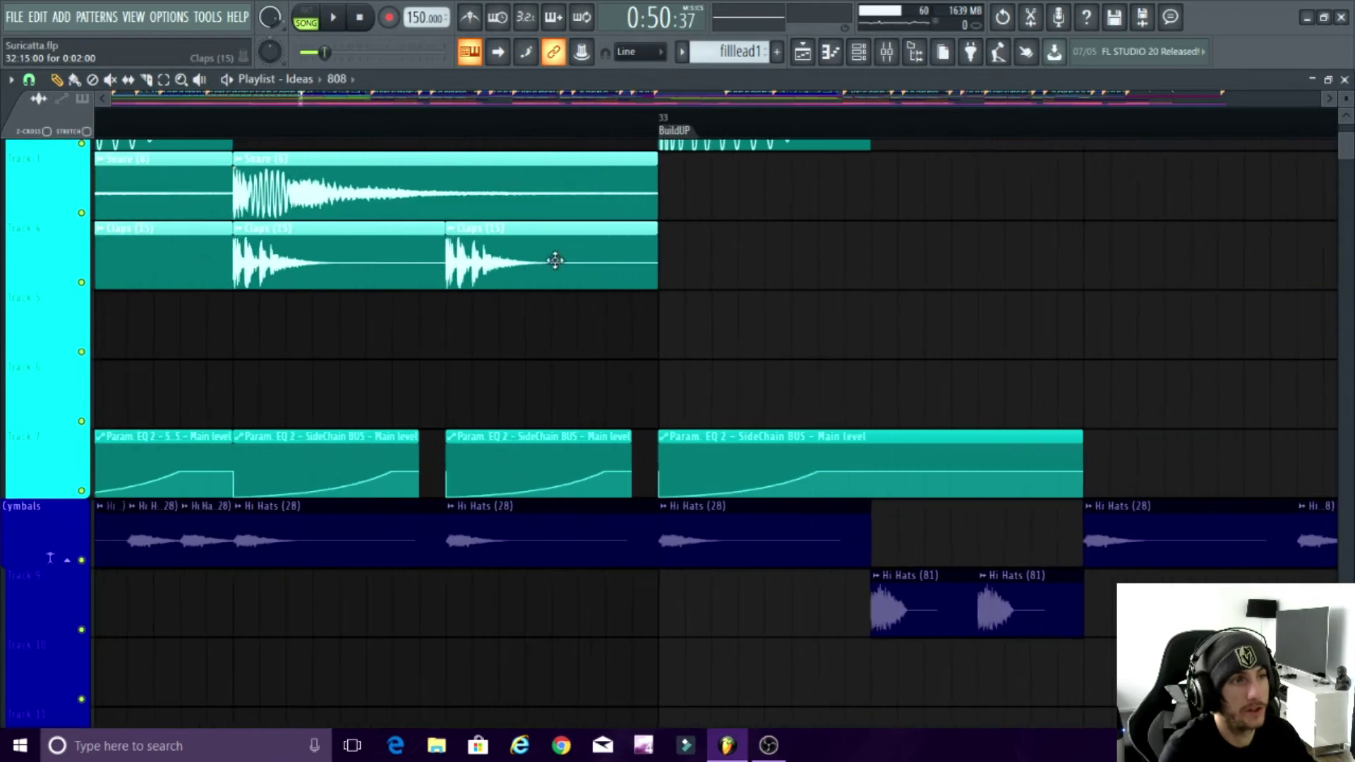
scroll(544, 275, down, 4)
scroll(519, 278, down, 3)
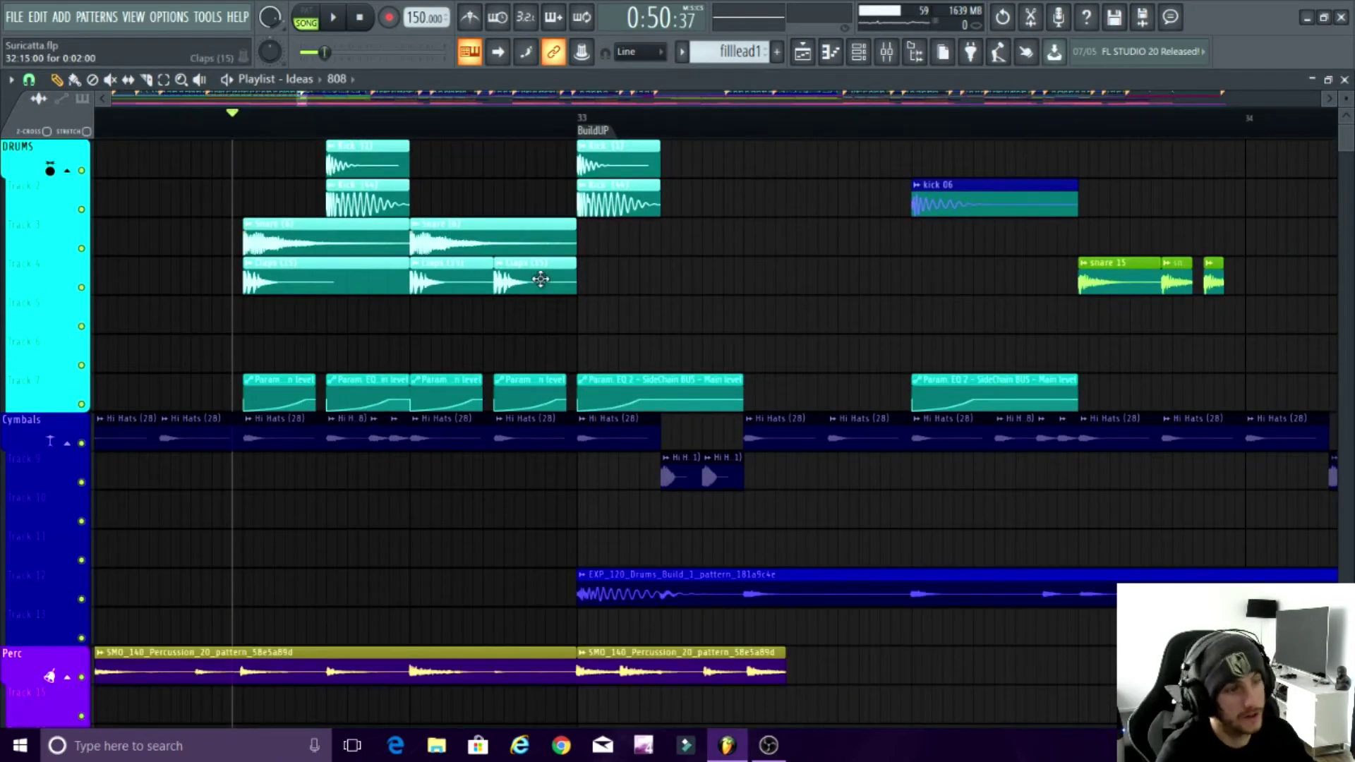
key(ctrl+b)
key(ctrl+b)
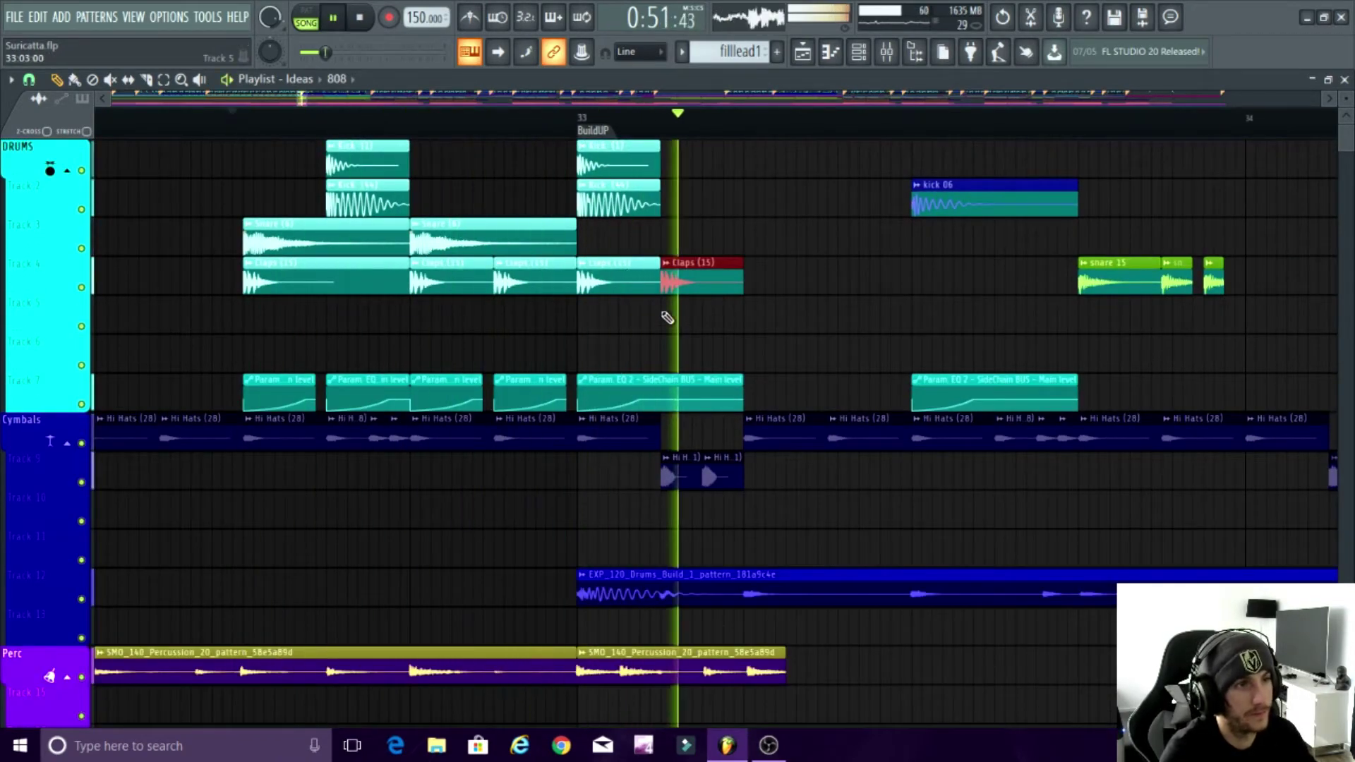
Step: Delete the two duplicated Claps clips after the BuildUP marker
right_click(728, 287)
right_click(618, 286)
right_click(540, 286)
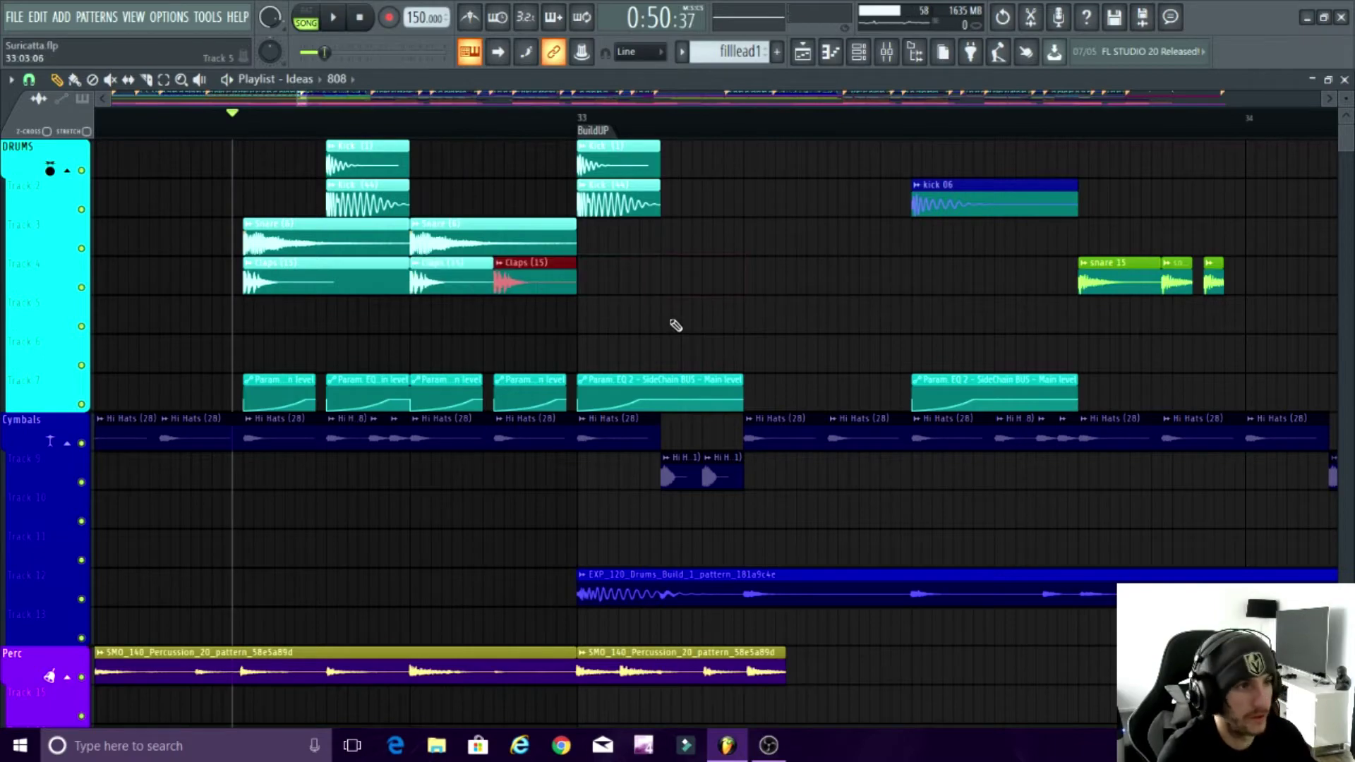
Step: Play the drum transition from the end of the LEAD section into the BuildUP and stop playback
scroll(527, 382, down, 5)
key(space)
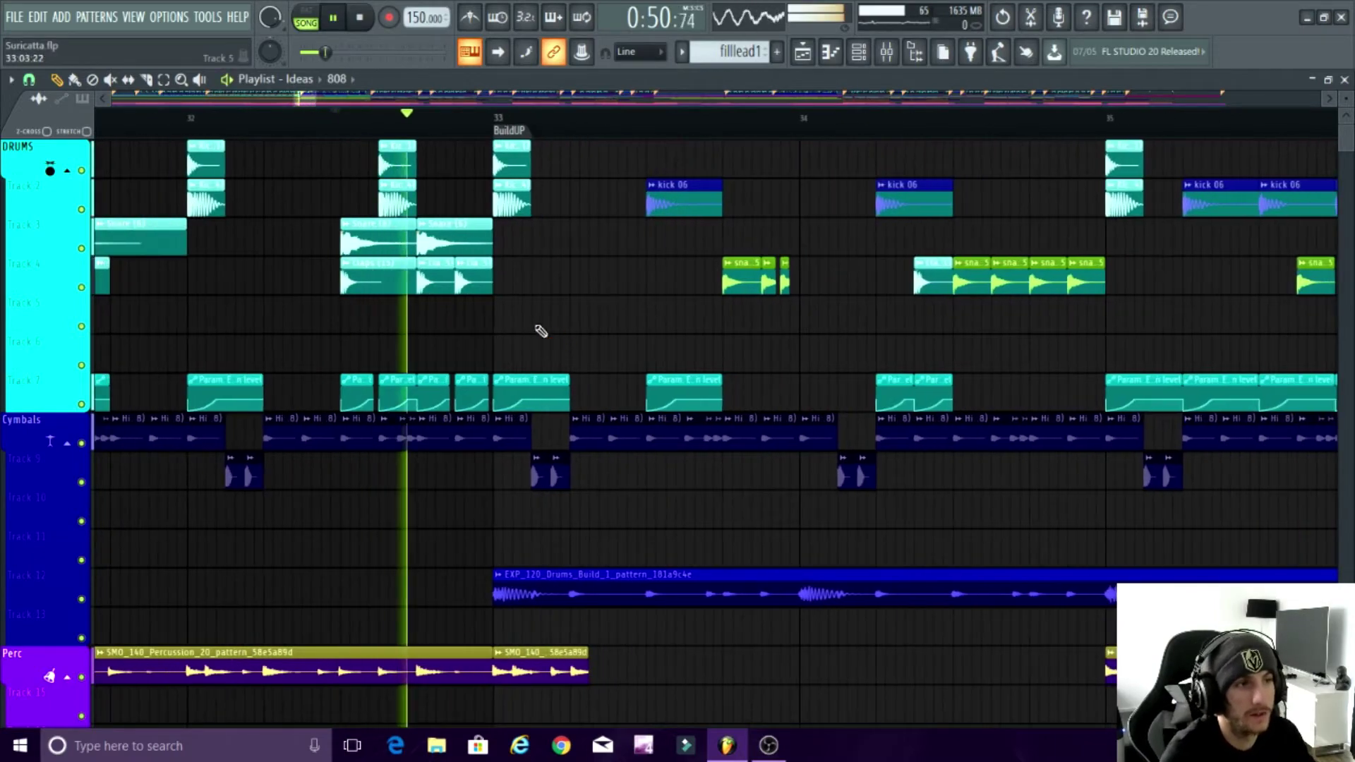
scroll(433, 296, up, 5)
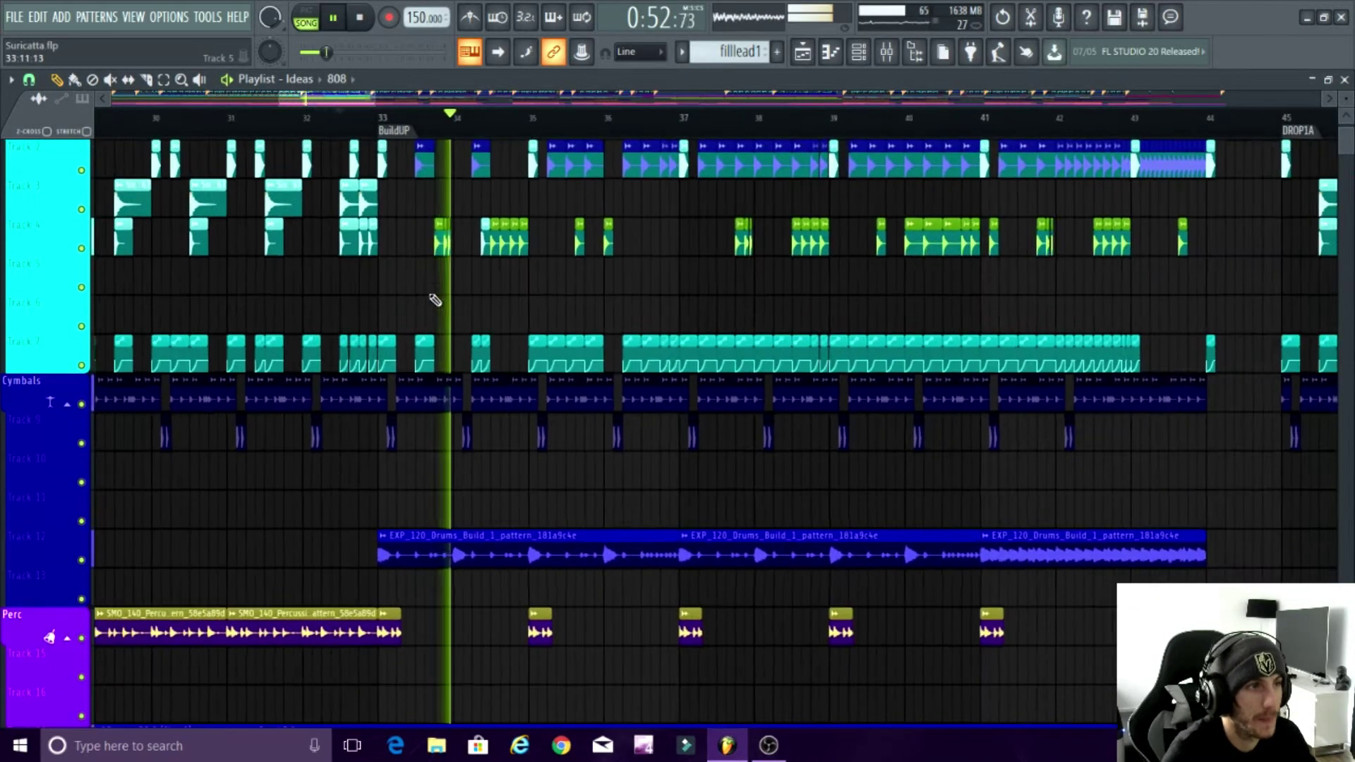
key(space)
Step: Preview the first kick 06 clip of the BuildUP and the snare 15 clips that follow it, soloed
scroll(472, 348, up, 6)
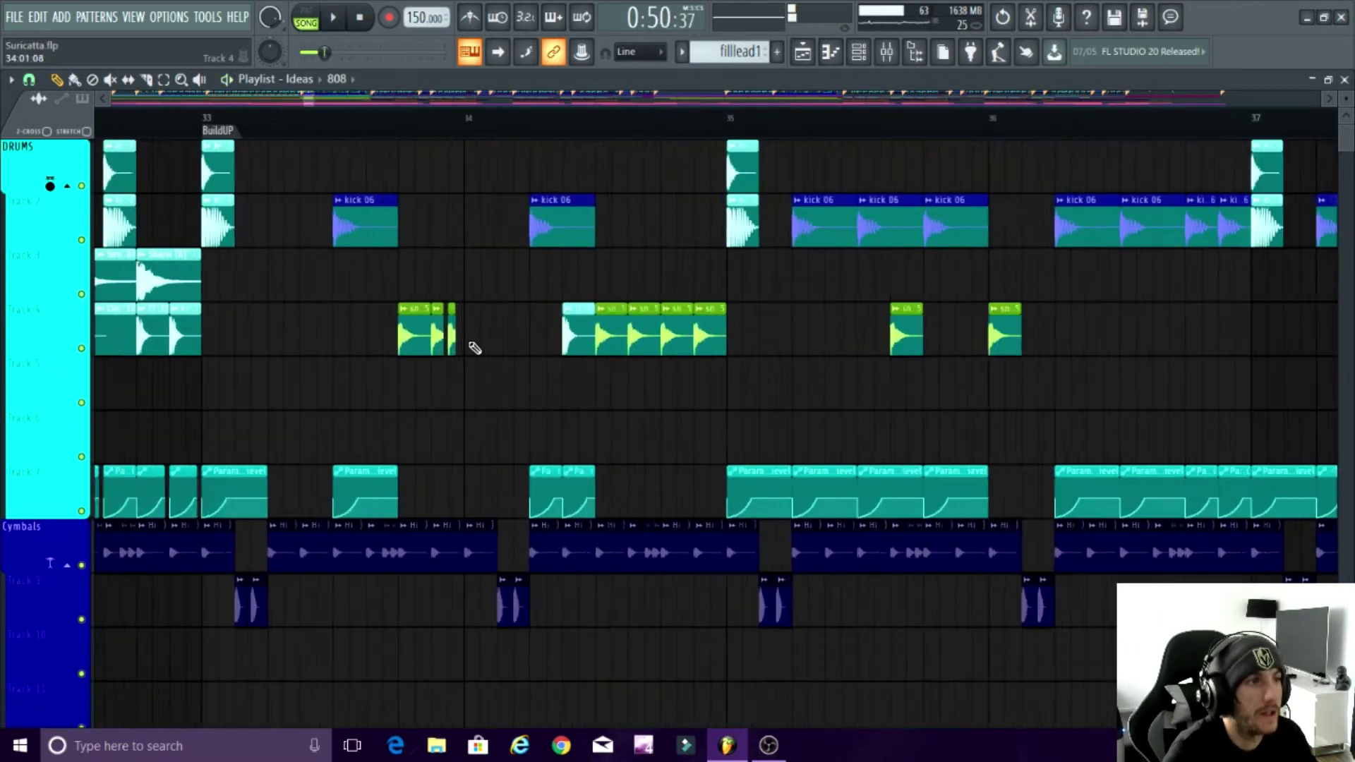
scroll(235, 307, down, 6)
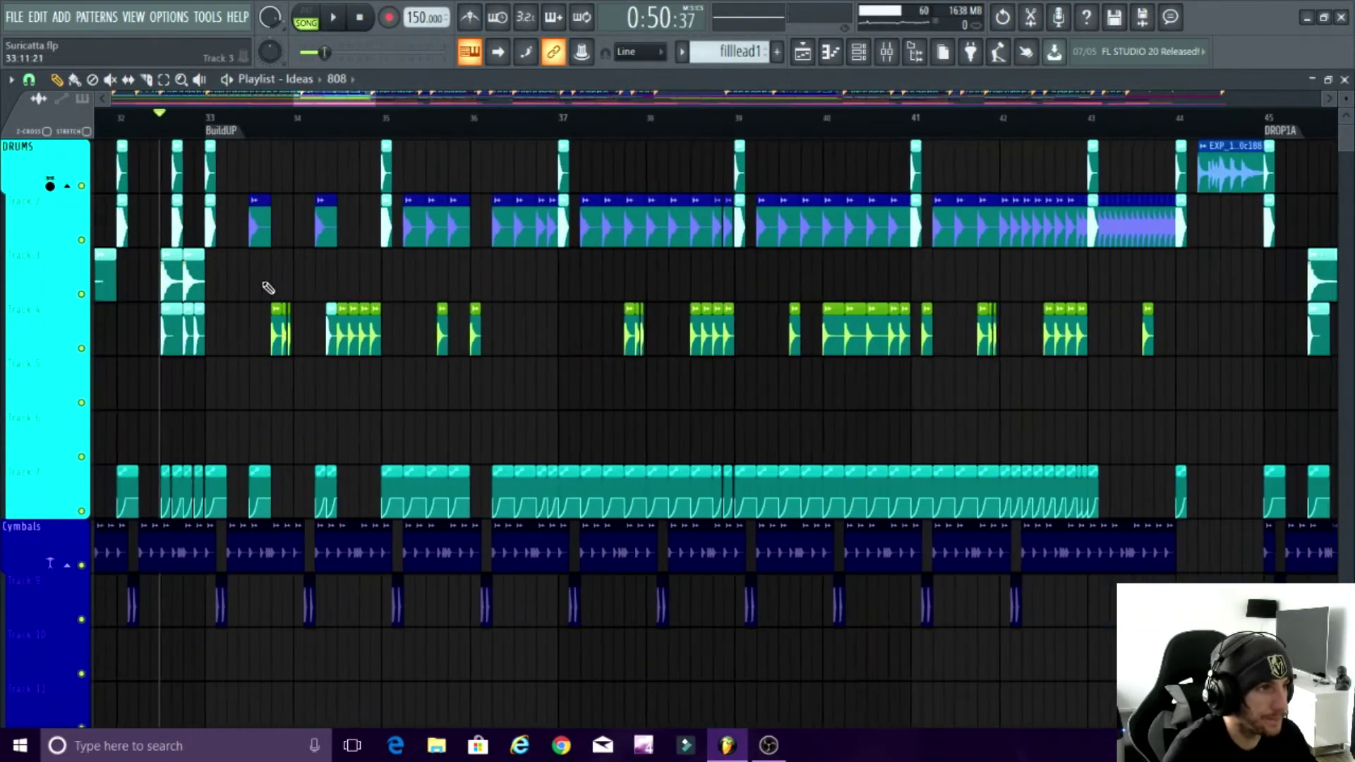
scroll(232, 242, up, 5)
scroll(224, 245, down, 1)
click(200, 224)
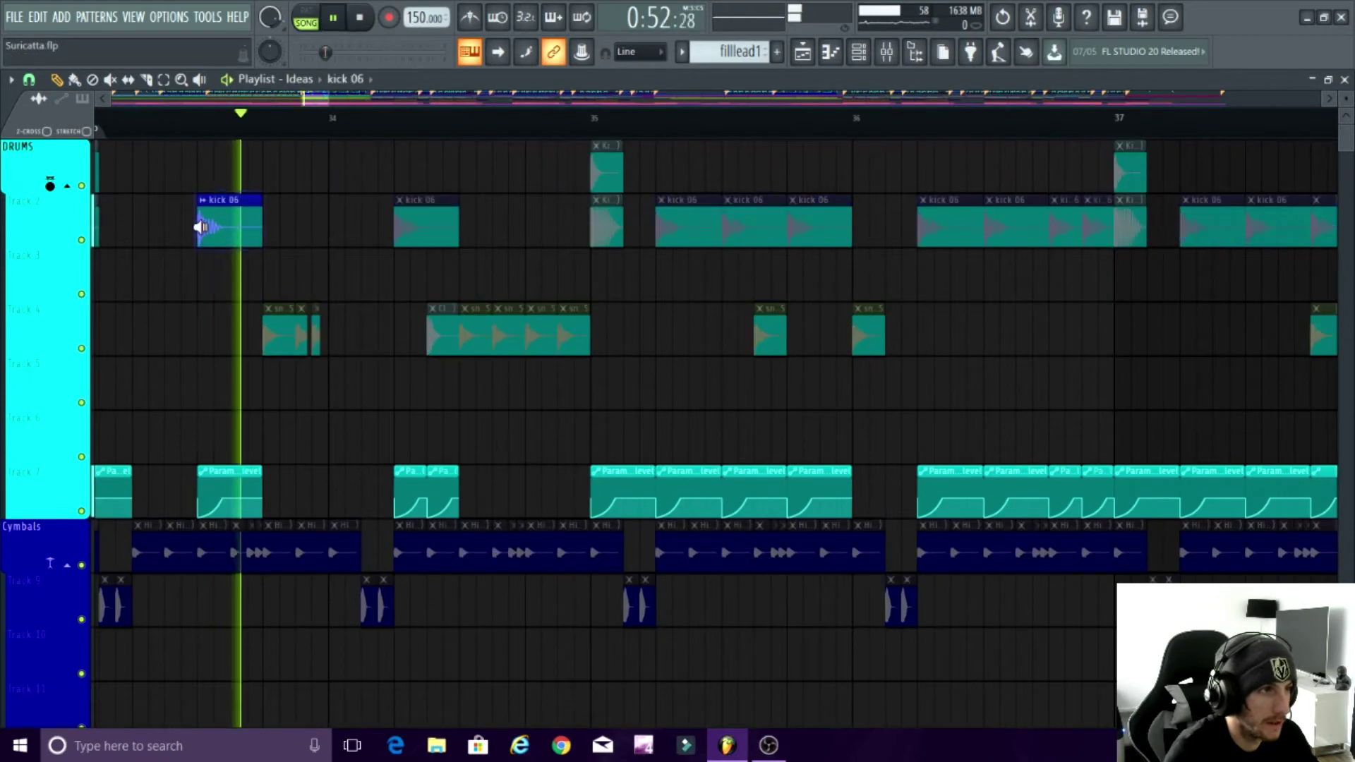
scroll(268, 352, up, 2)
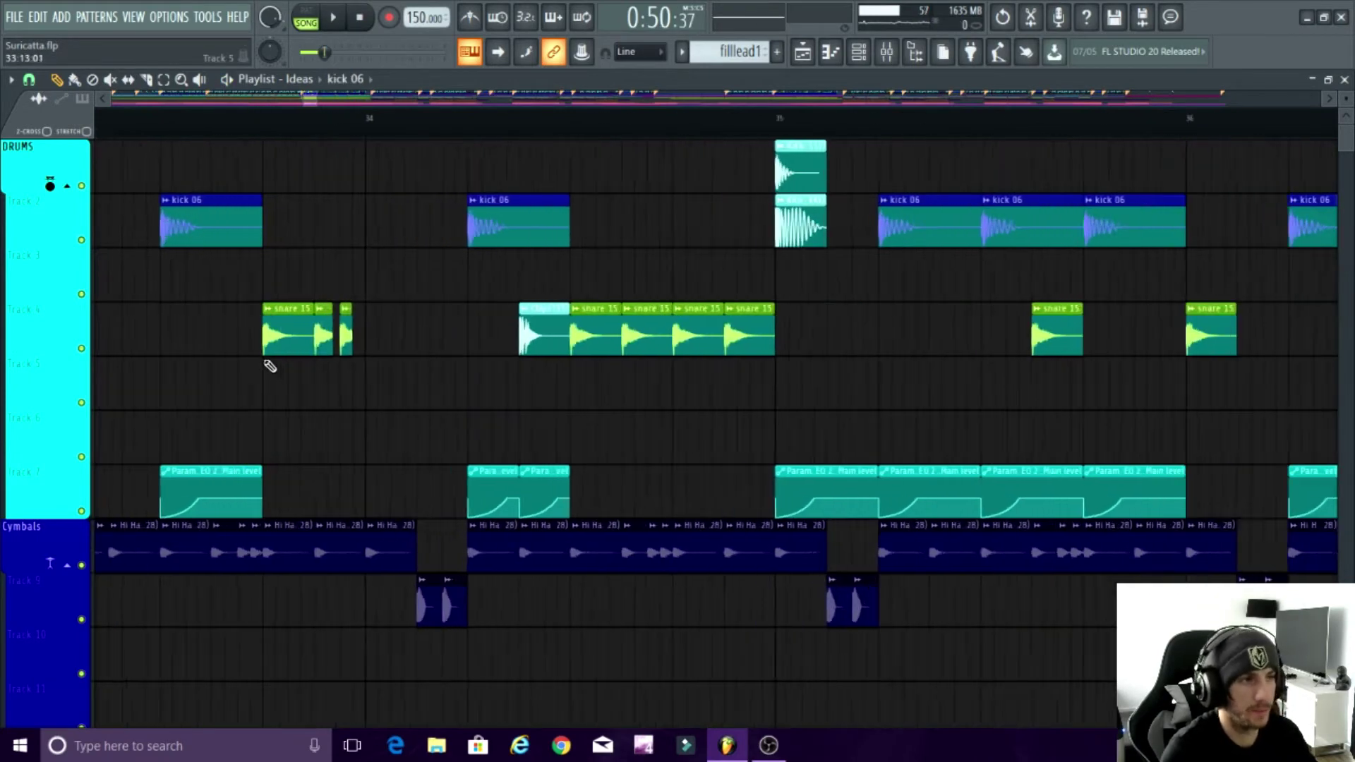
drag(268, 339, 840, 332)
scroll(438, 374, down, 6)
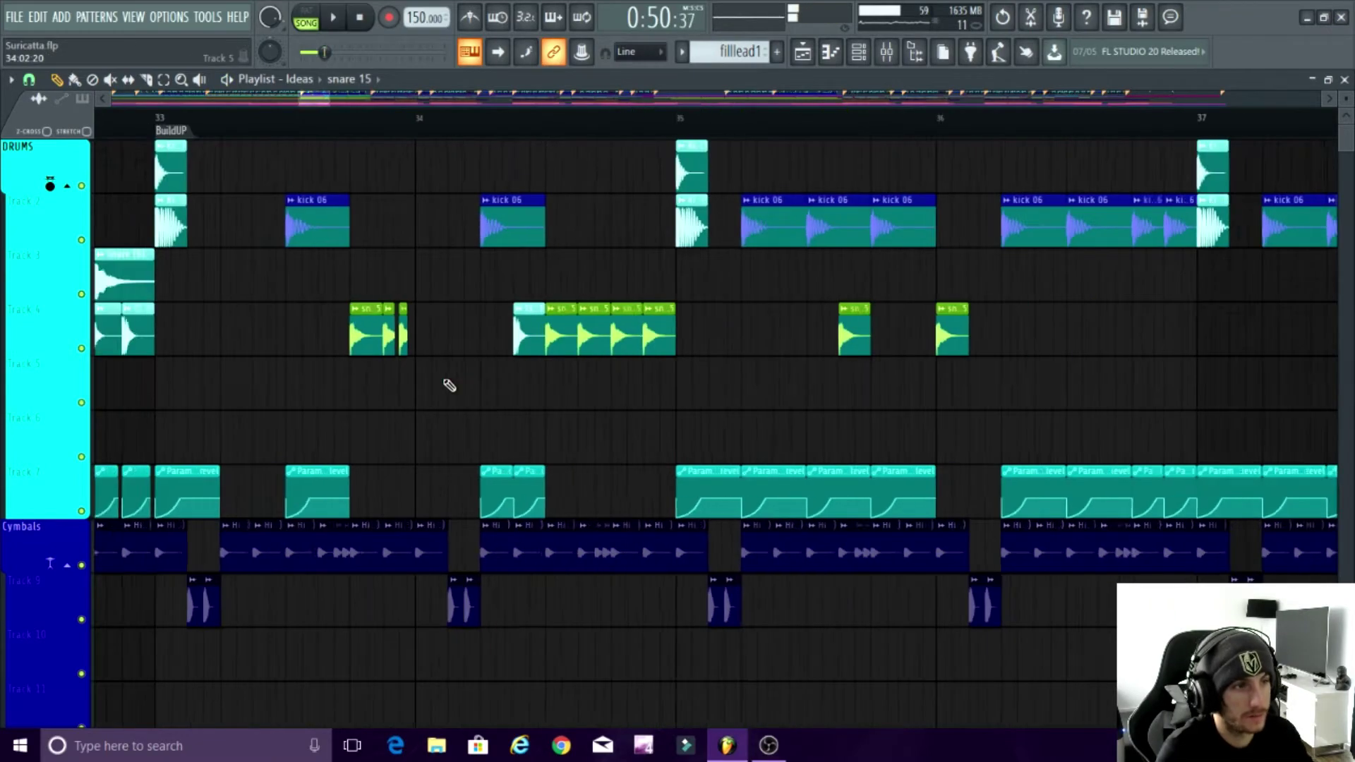
Step: Preview the first EXP_120_Drums_Build_1 clip of the BuildUP section soloed
scroll(475, 378, down, 6)
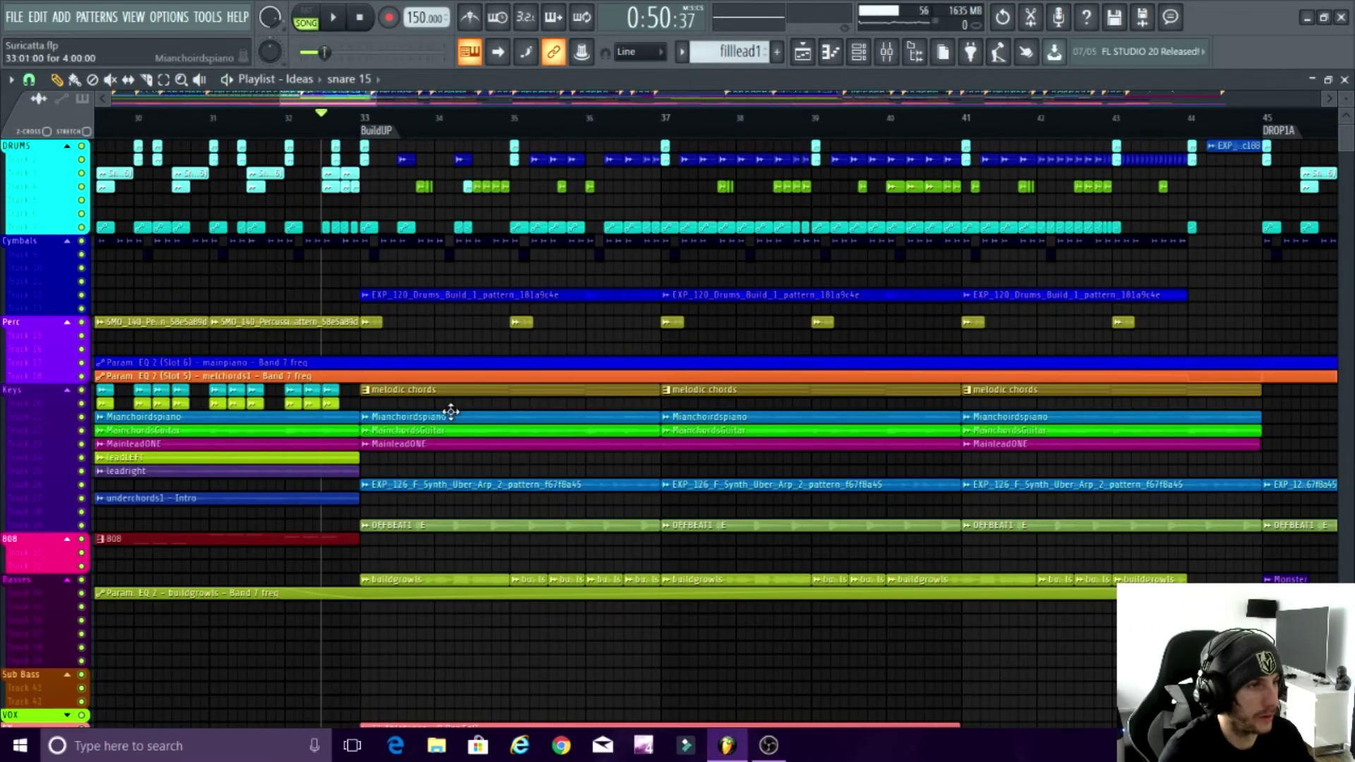
scroll(390, 332, up, 4)
scroll(390, 336, down, 2)
scroll(302, 332, up, 1)
scroll(386, 337, down, 1)
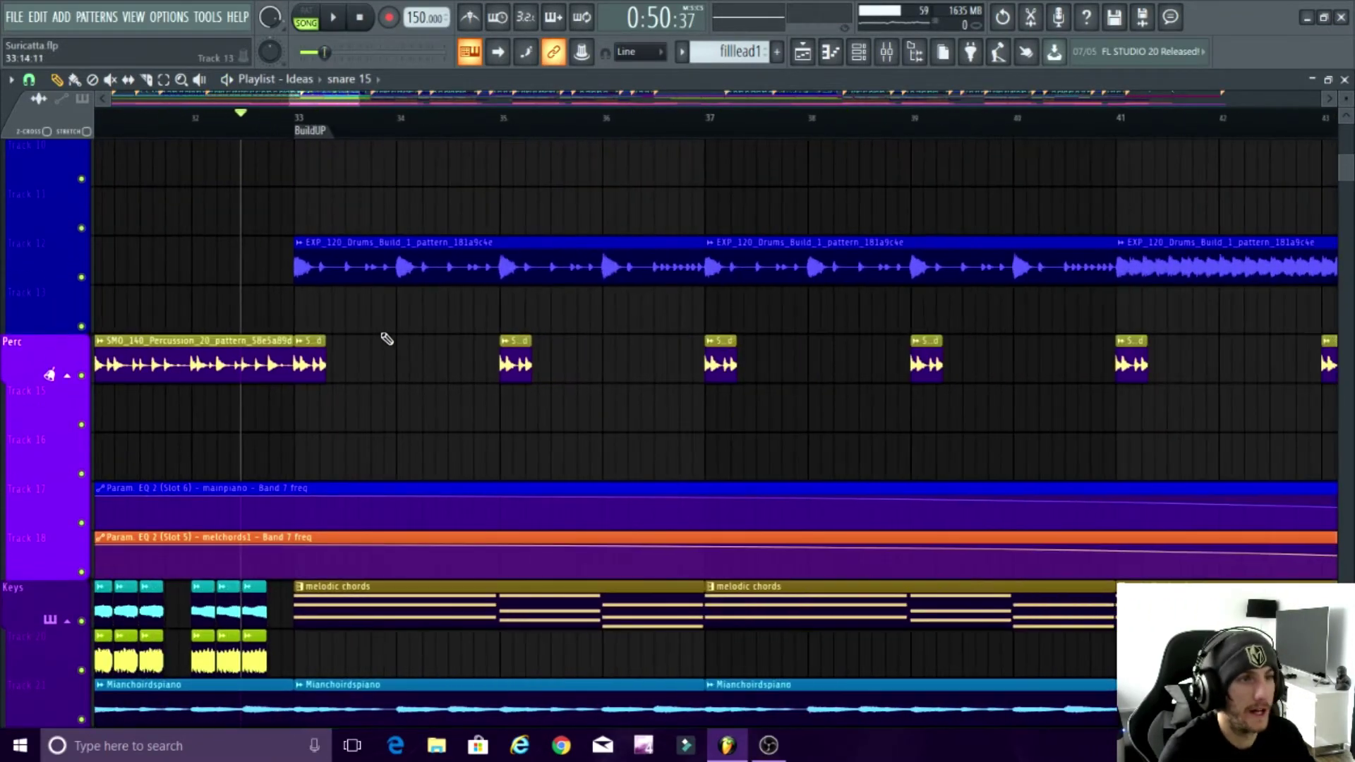
scroll(387, 338, up, 1)
alt+right_click(302, 315)
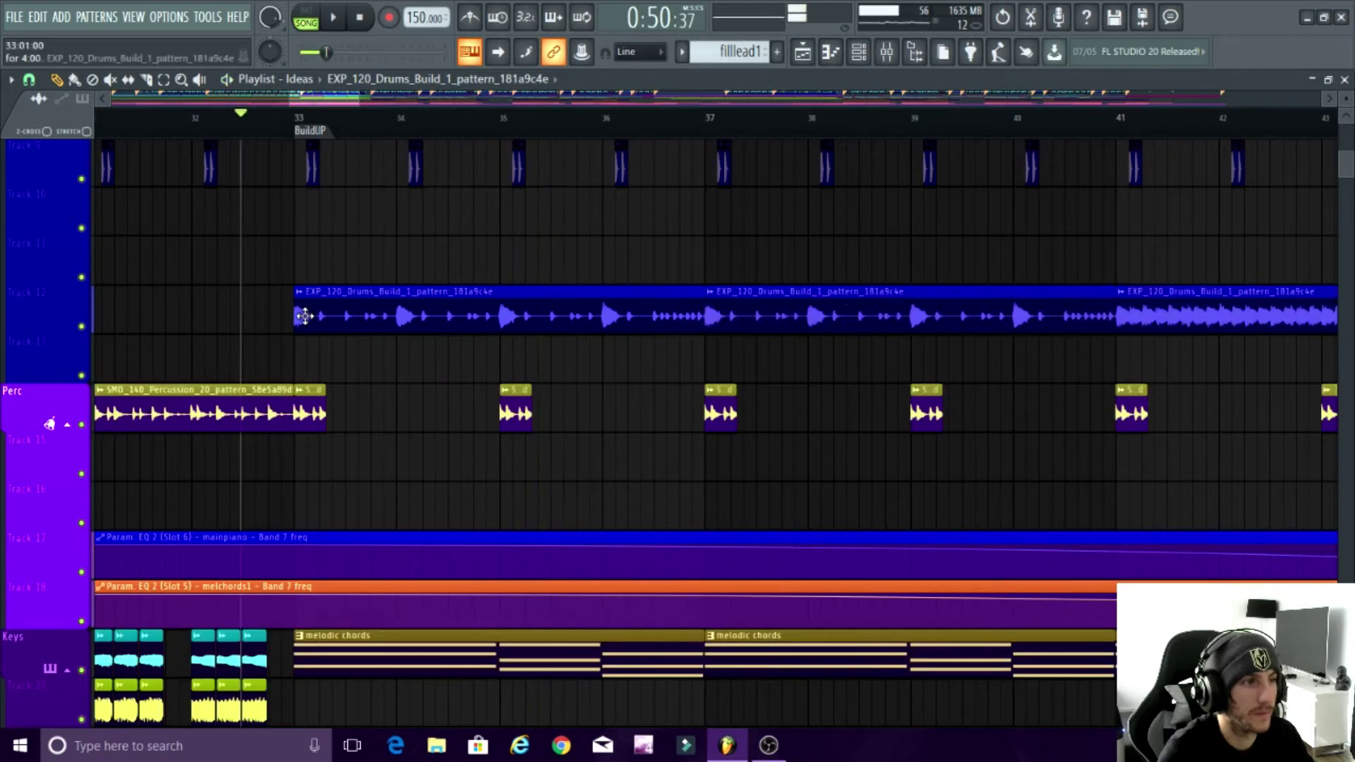
Step: Preview the first three short SMO_140_Percussion_20 clips of the BuildUP one after another, each soloed
scroll(415, 423, down, 3)
scroll(344, 429, up, 3)
alt+right_click(415, 414)
alt+right_click(452, 413)
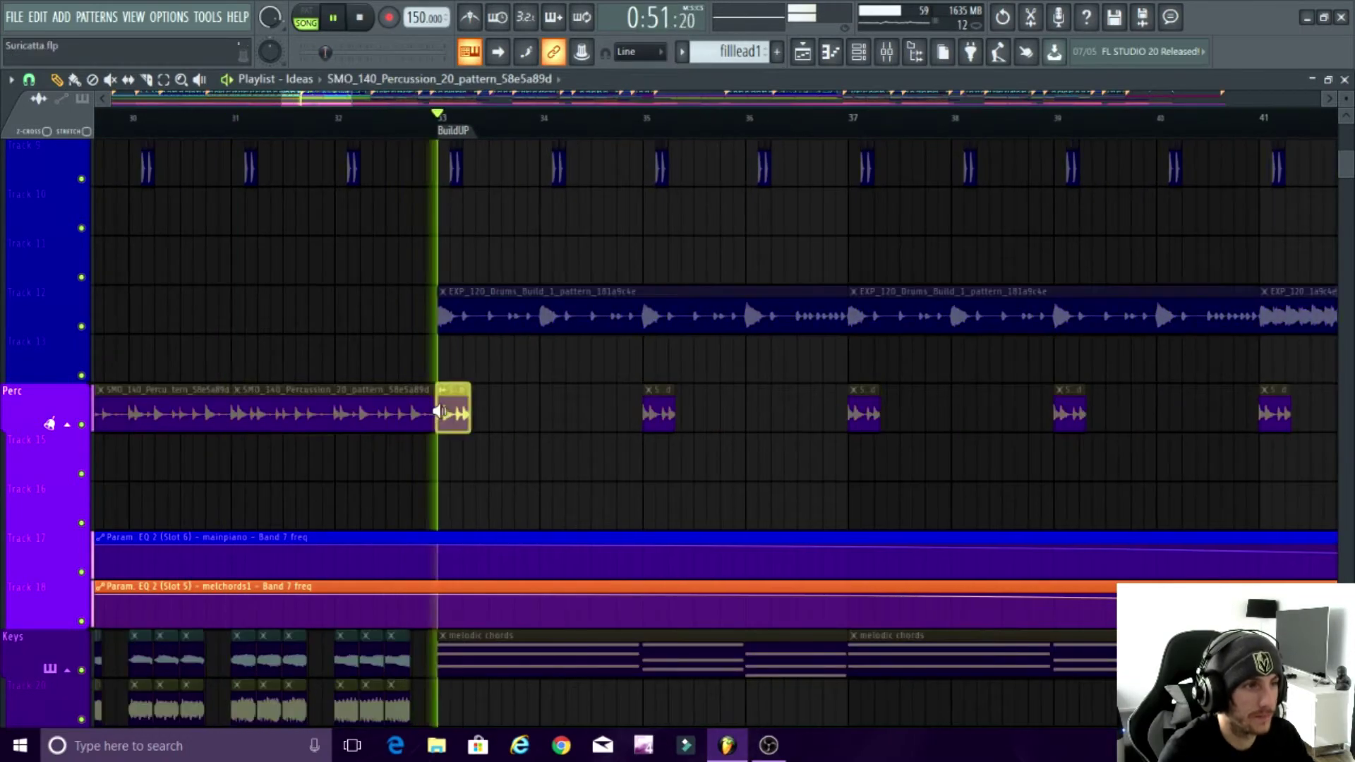
alt+right_click(660, 412)
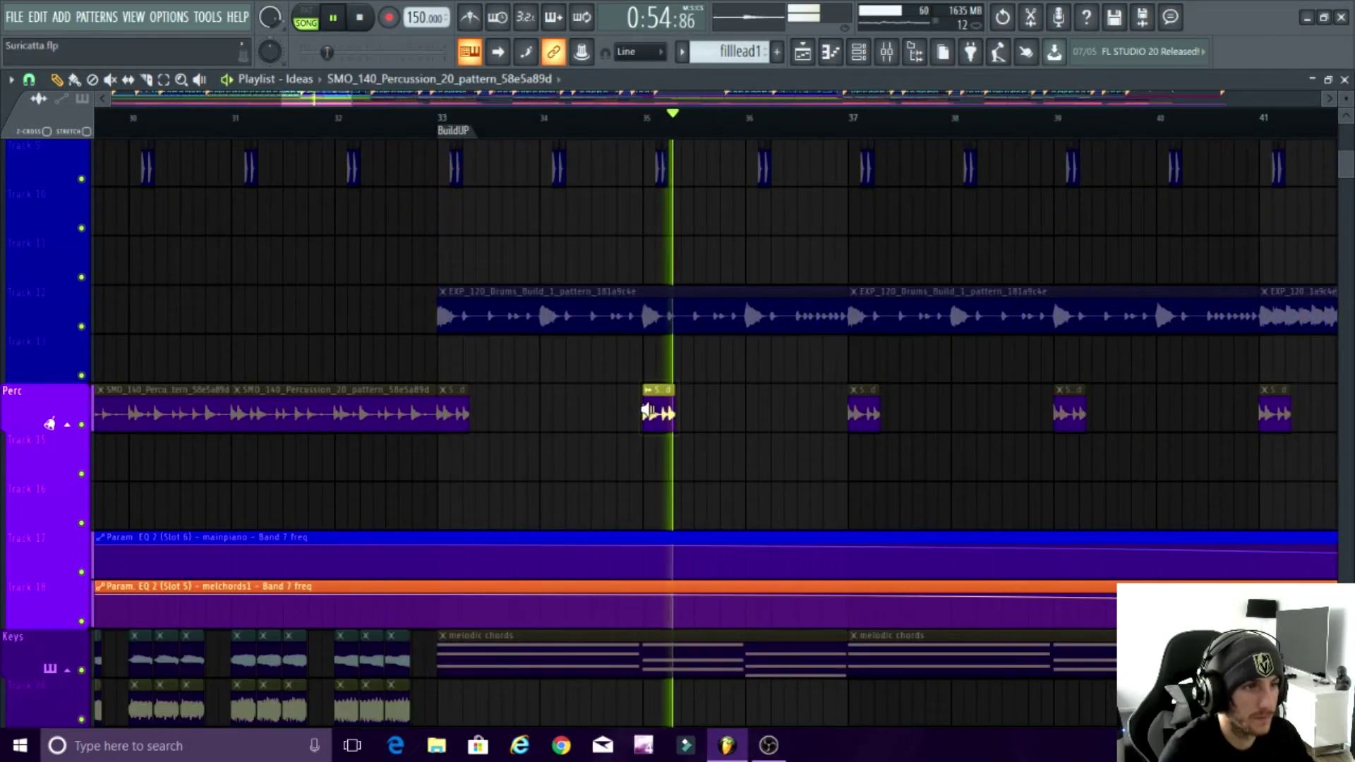
alt+right_click(859, 400)
Step: Play the start of the BuildUP with all tracks, bring its Keys clips into view, and stop playback
scroll(565, 449, down, 3)
scroll(586, 452, down, 3)
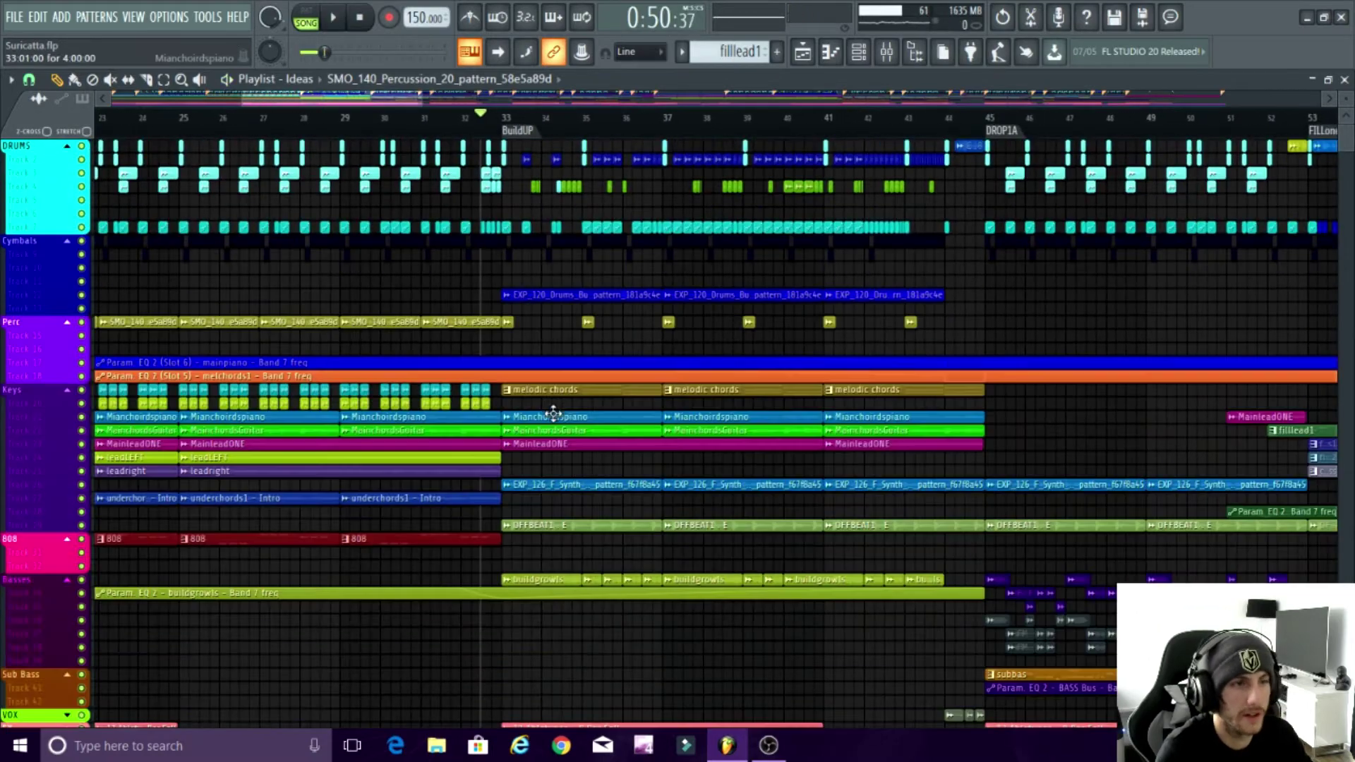
scroll(595, 406, up, 4)
key(space)
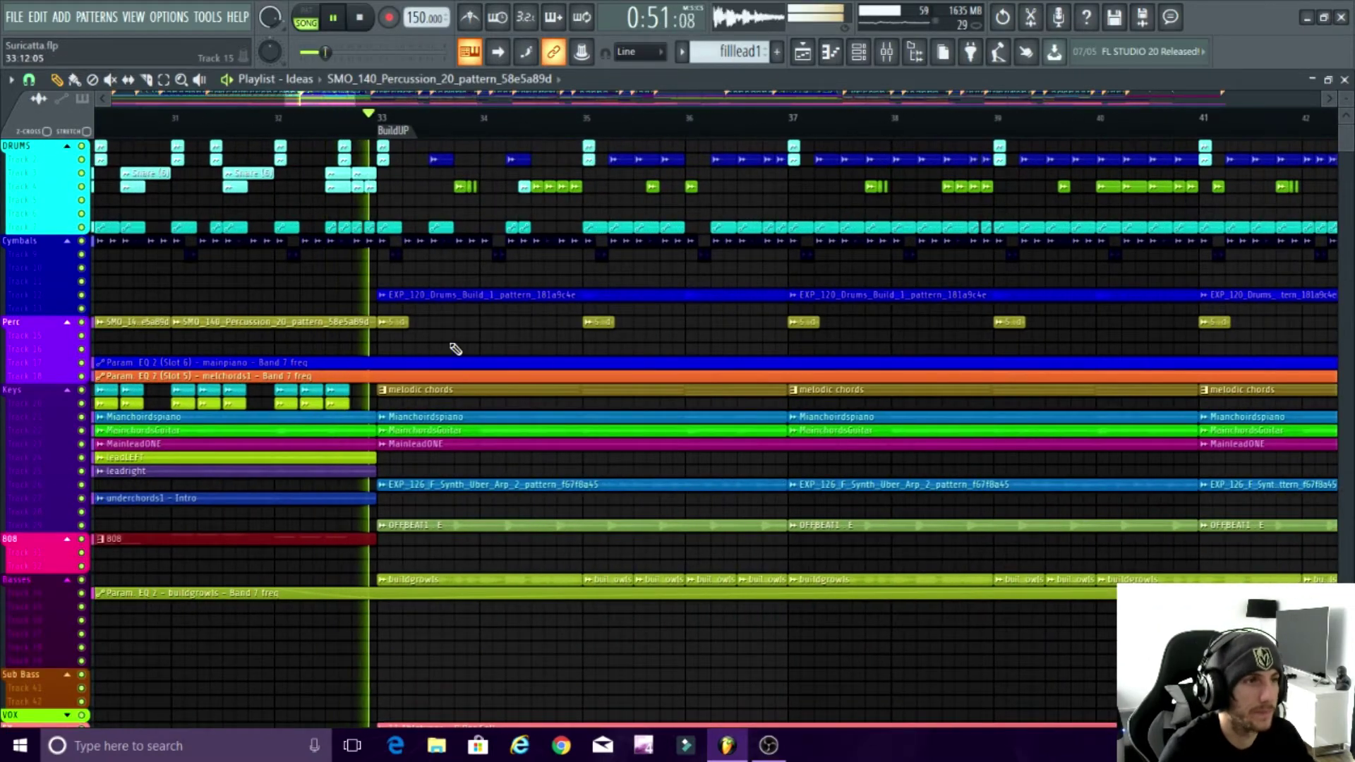
scroll(396, 338, down, 4)
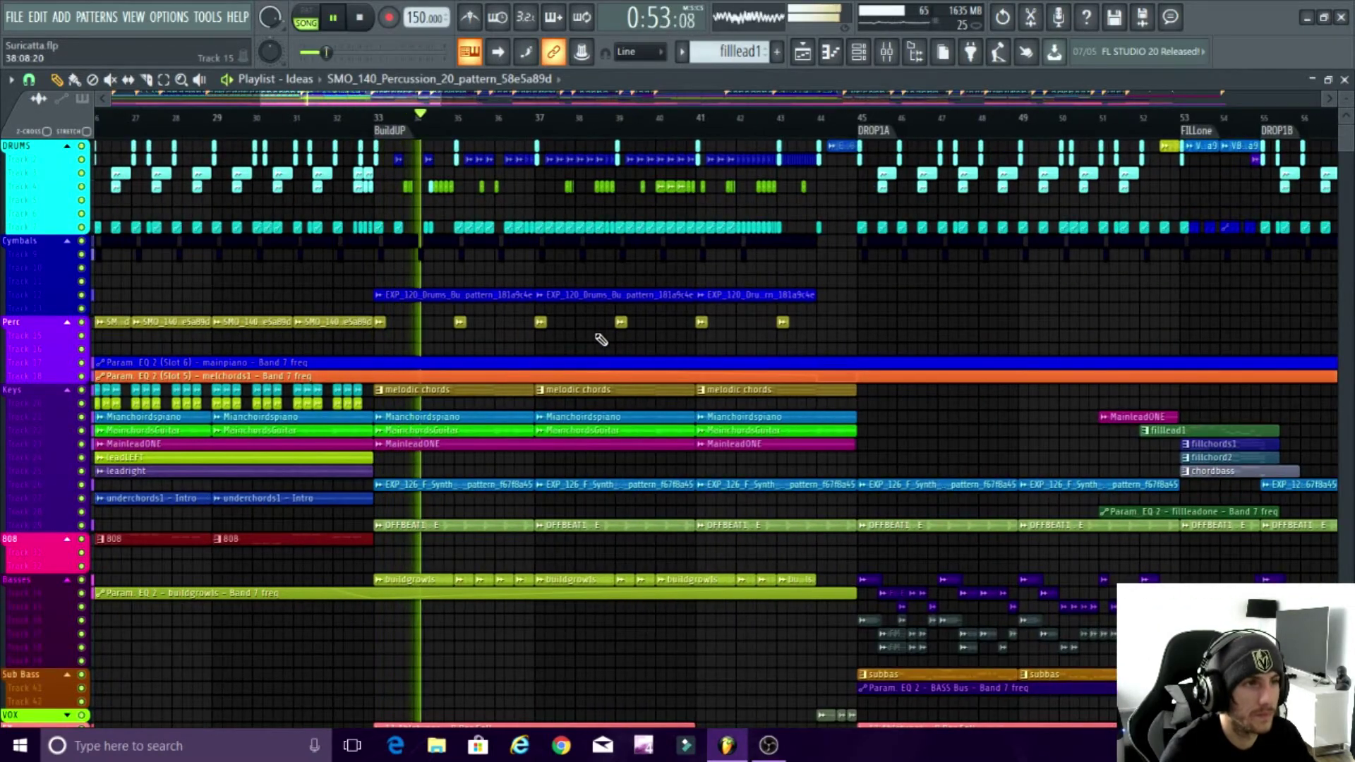
scroll(600, 340, up, 2)
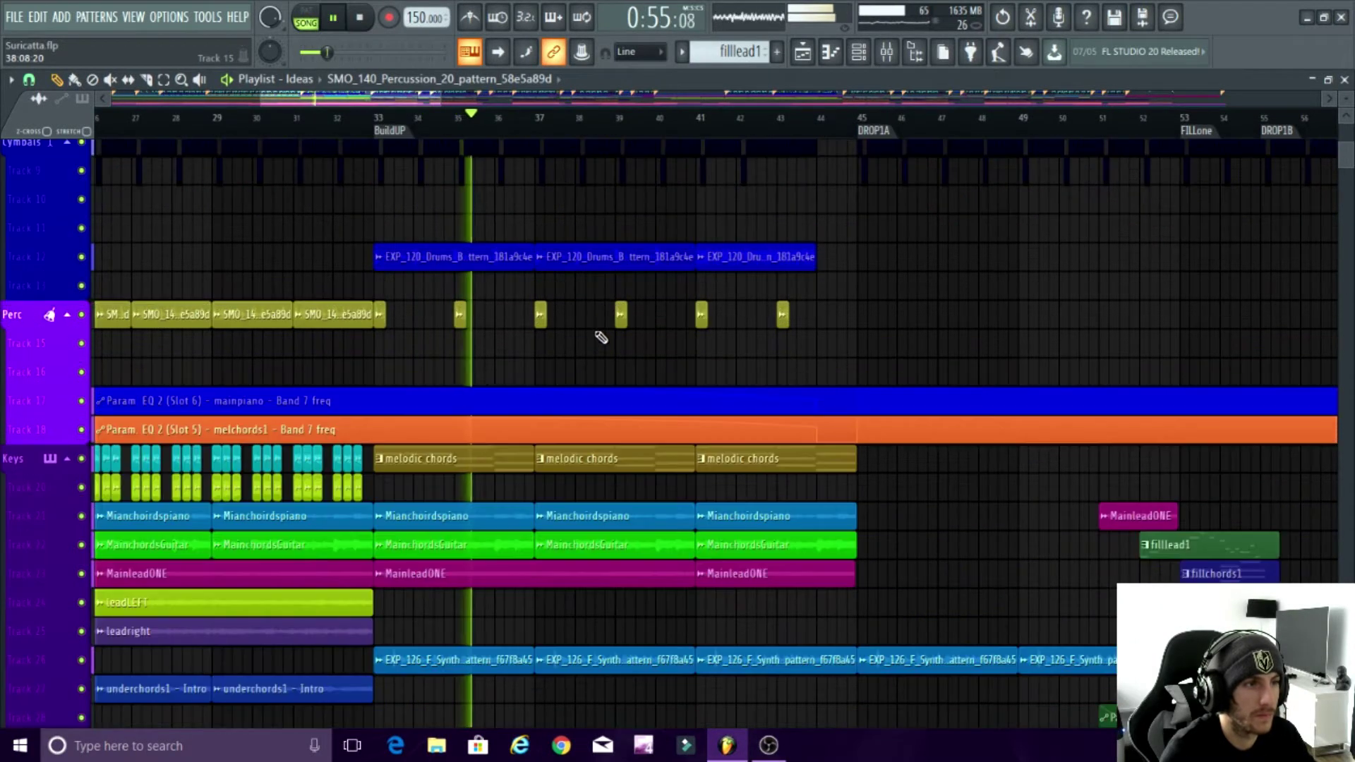
scroll(601, 338, down, 4)
key(space)
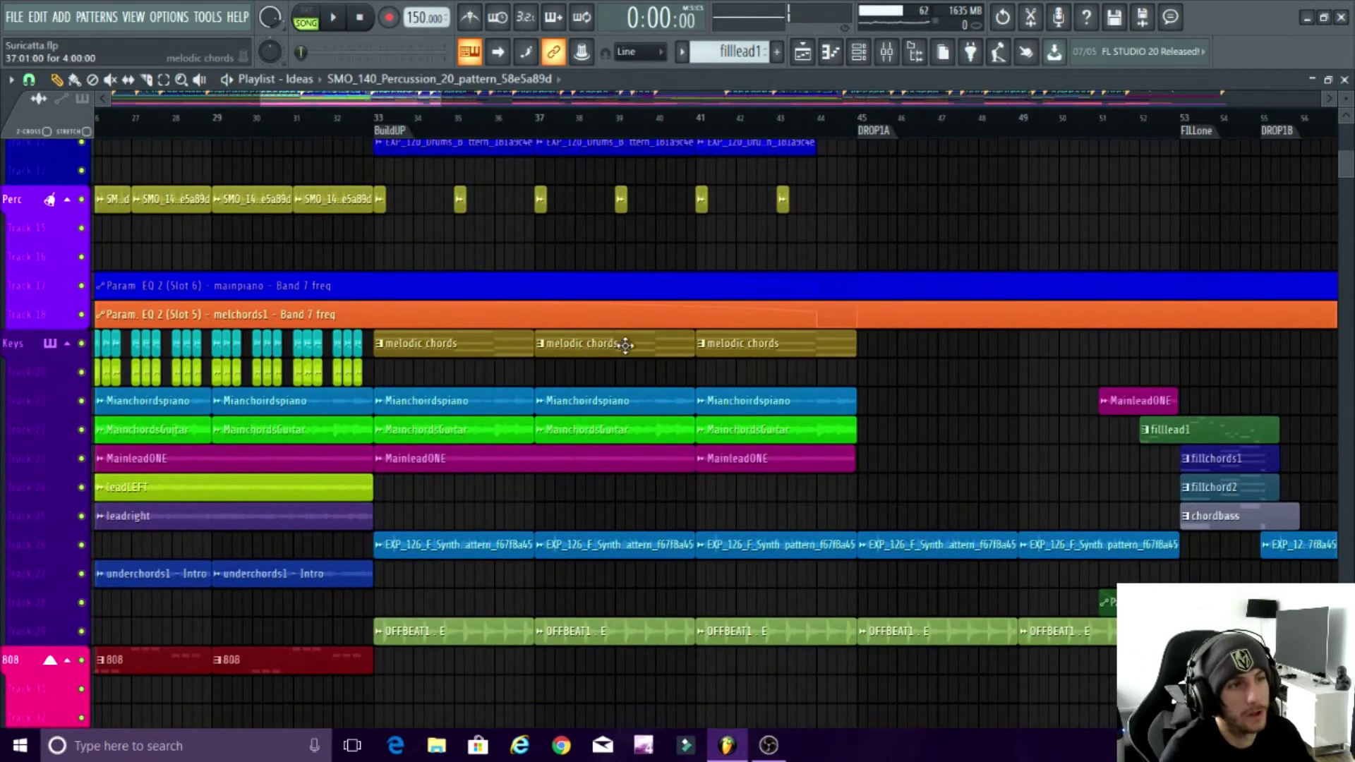
Step: Preview the first melodic chords clip of the BuildUP soloed and examine the mainpiano and melchords1 EQ automation above it
scroll(451, 354, up, 2)
alt+right_click(382, 344)
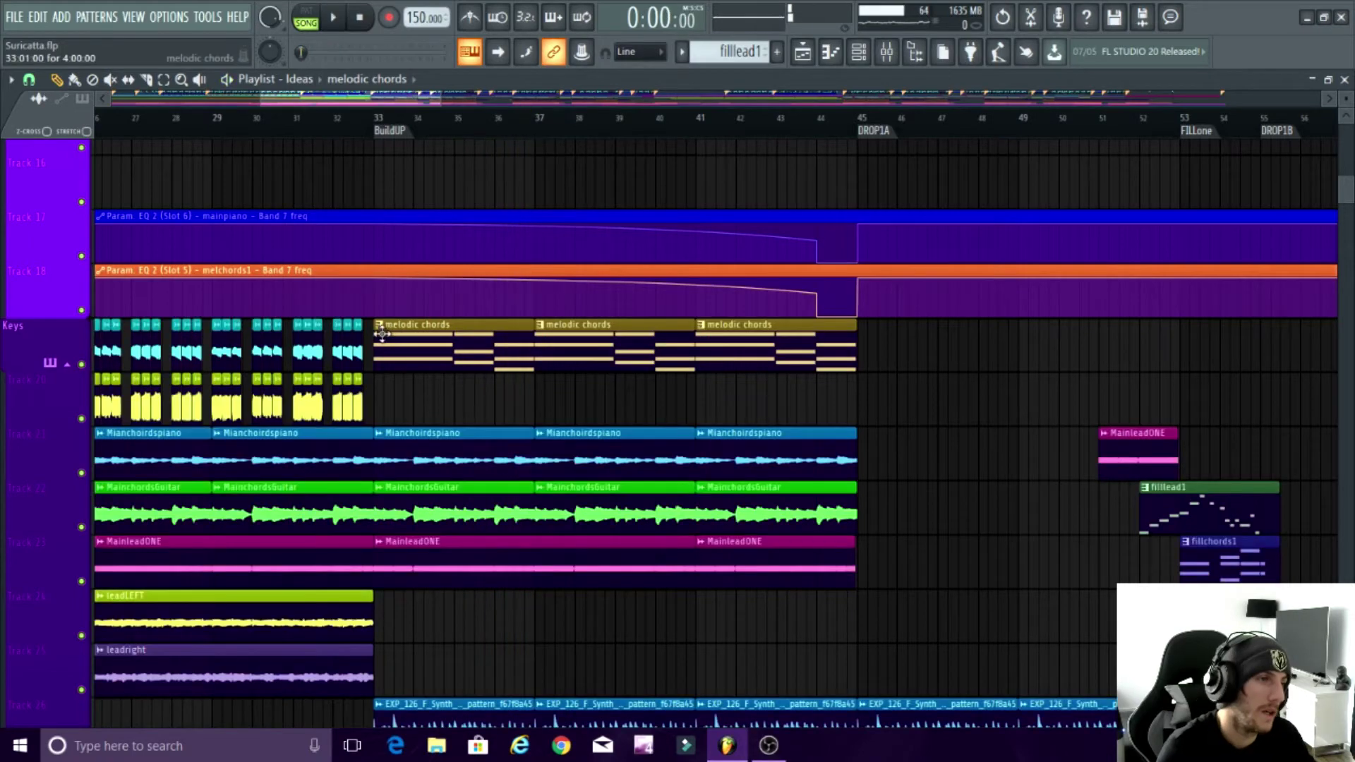
scroll(385, 328, down, 3)
scroll(421, 327, down, 3)
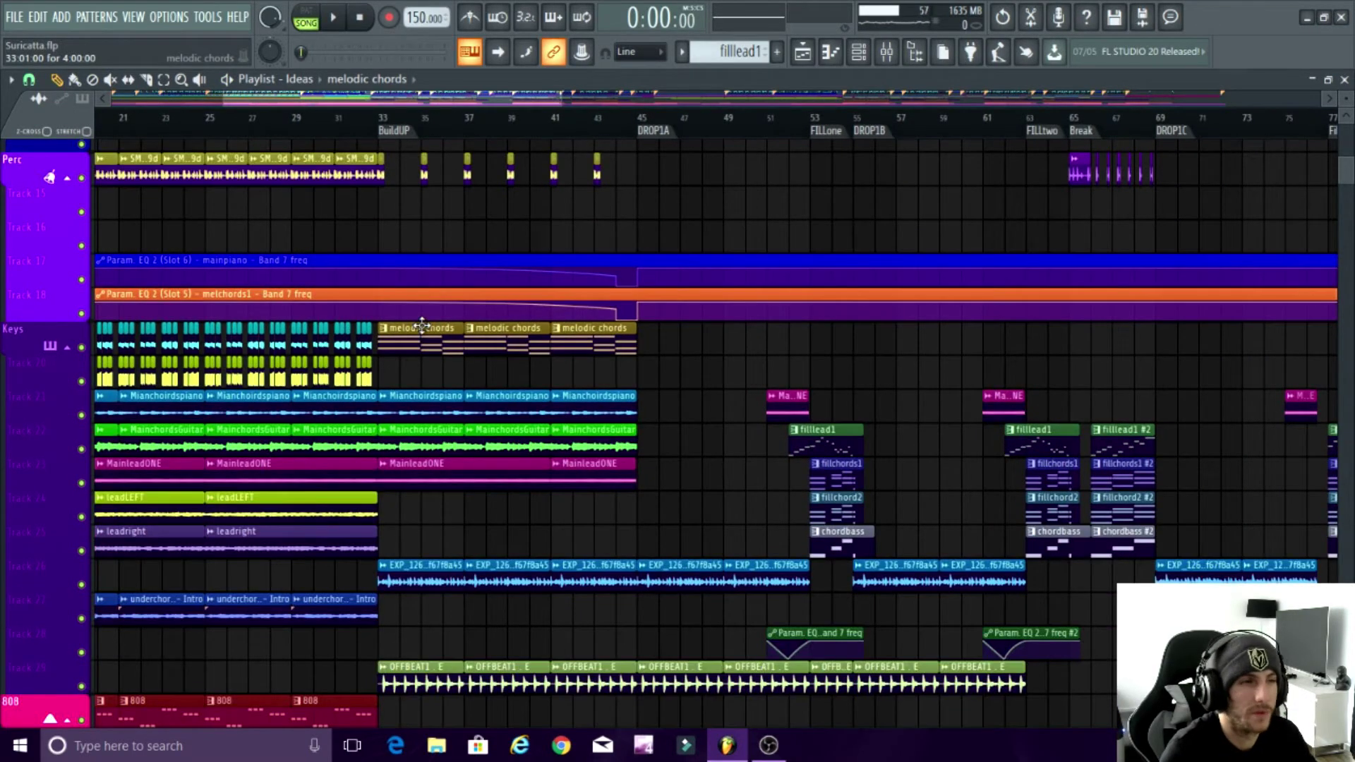
scroll(455, 327, up, 3)
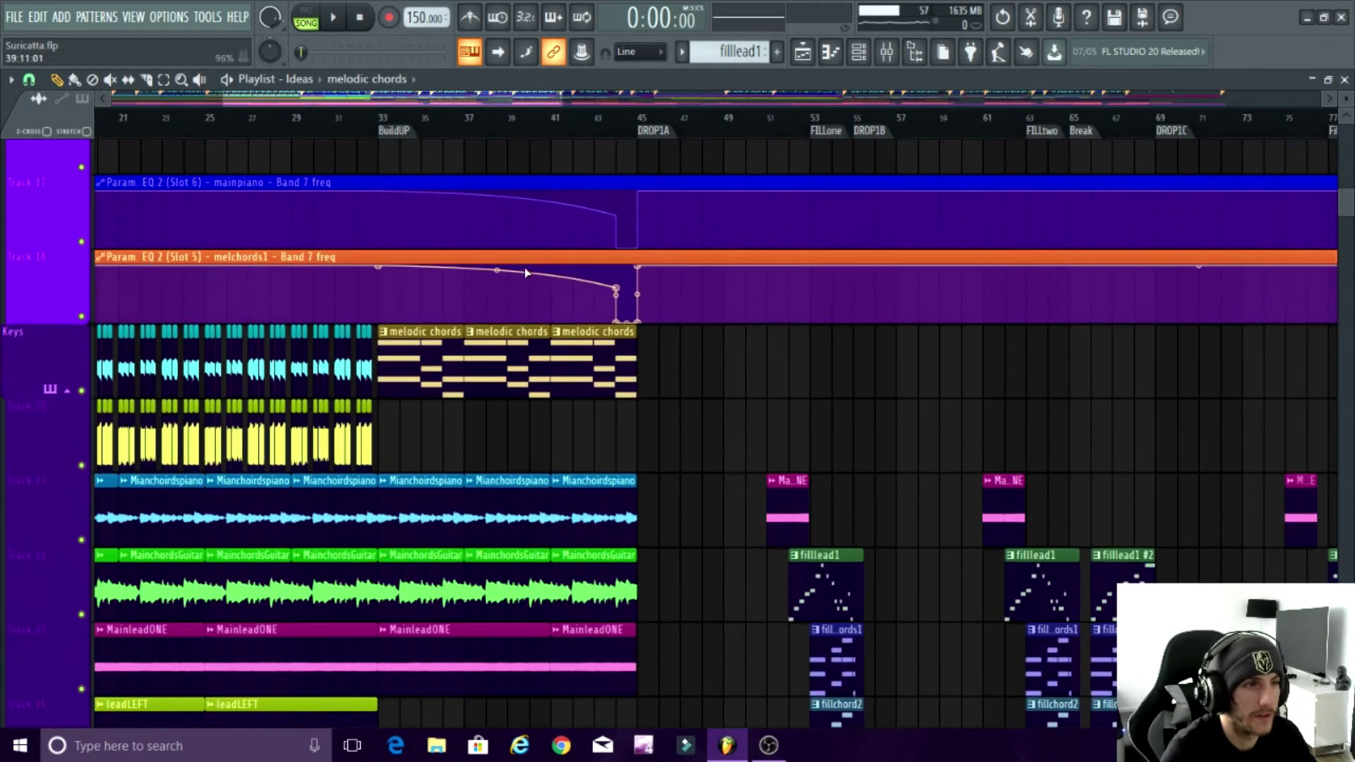
scroll(581, 314, down, 3)
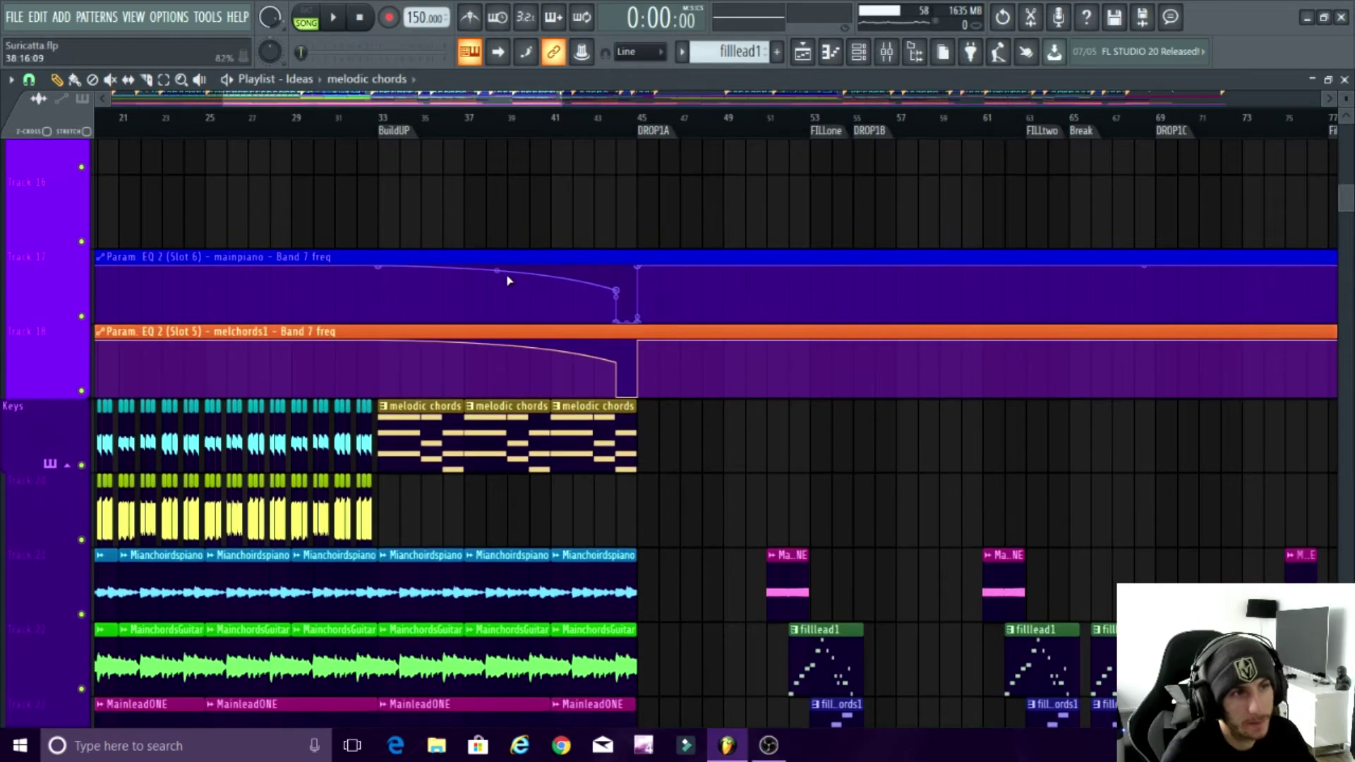
scroll(645, 322, down, 3)
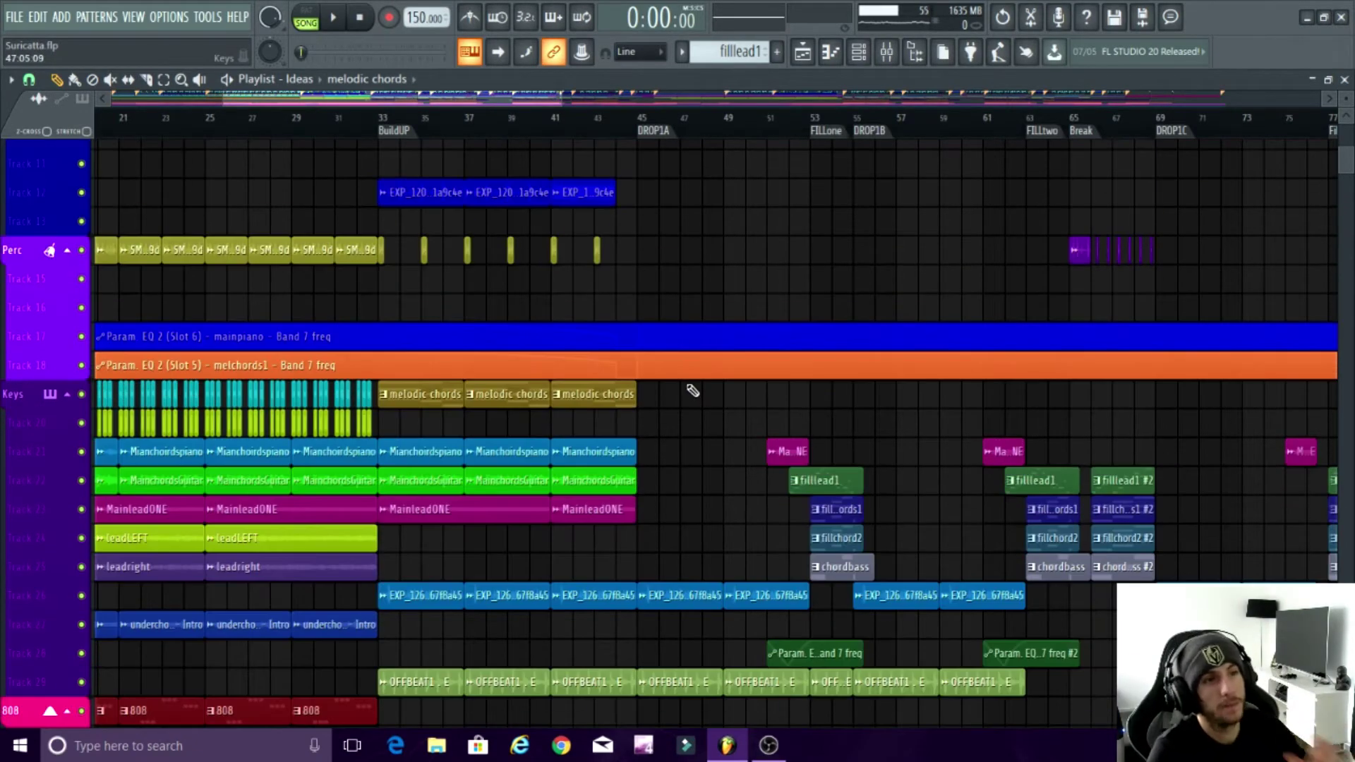
Step: Preview the second OFFBEAT1 clip of the BuildUP and a buildgrowls clip at bar 37, each soloed
scroll(619, 444, up, 1)
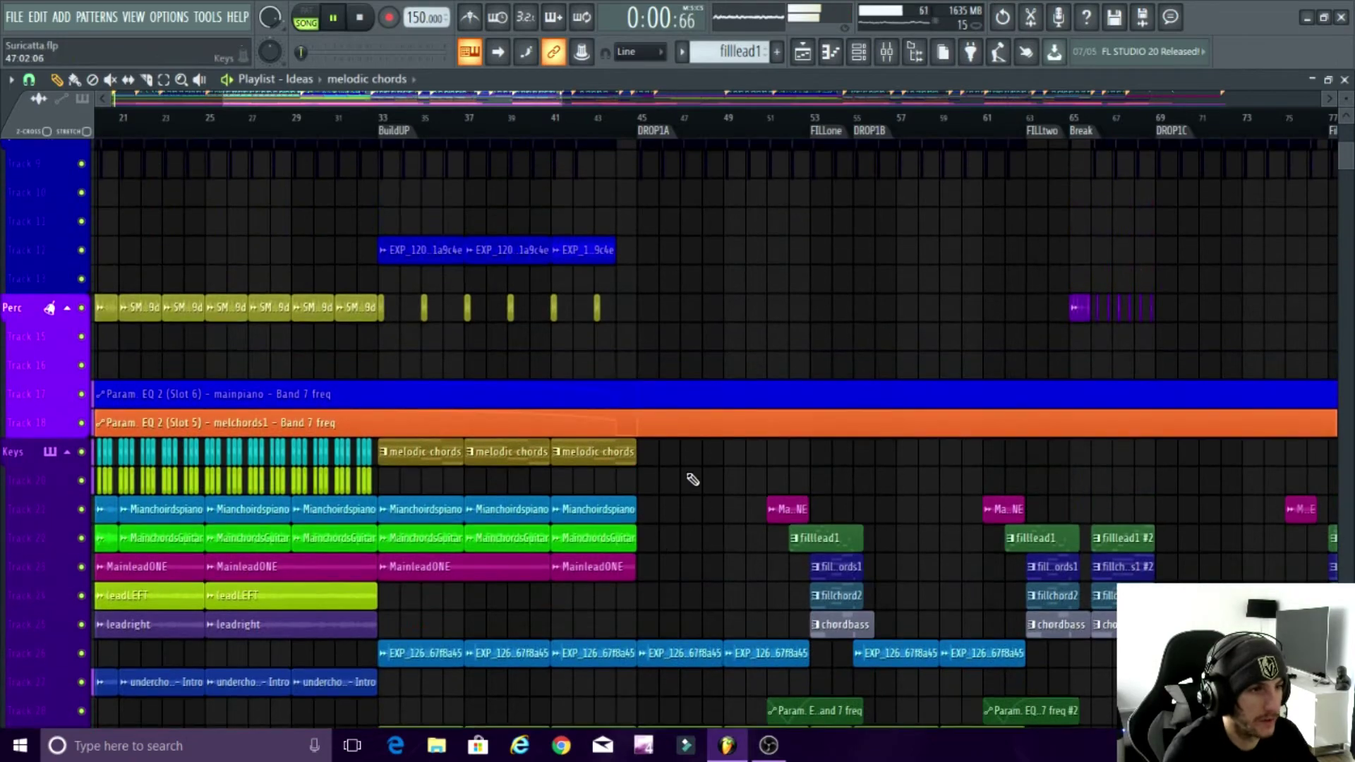
scroll(680, 475, down, 5)
scroll(504, 425, up, 3)
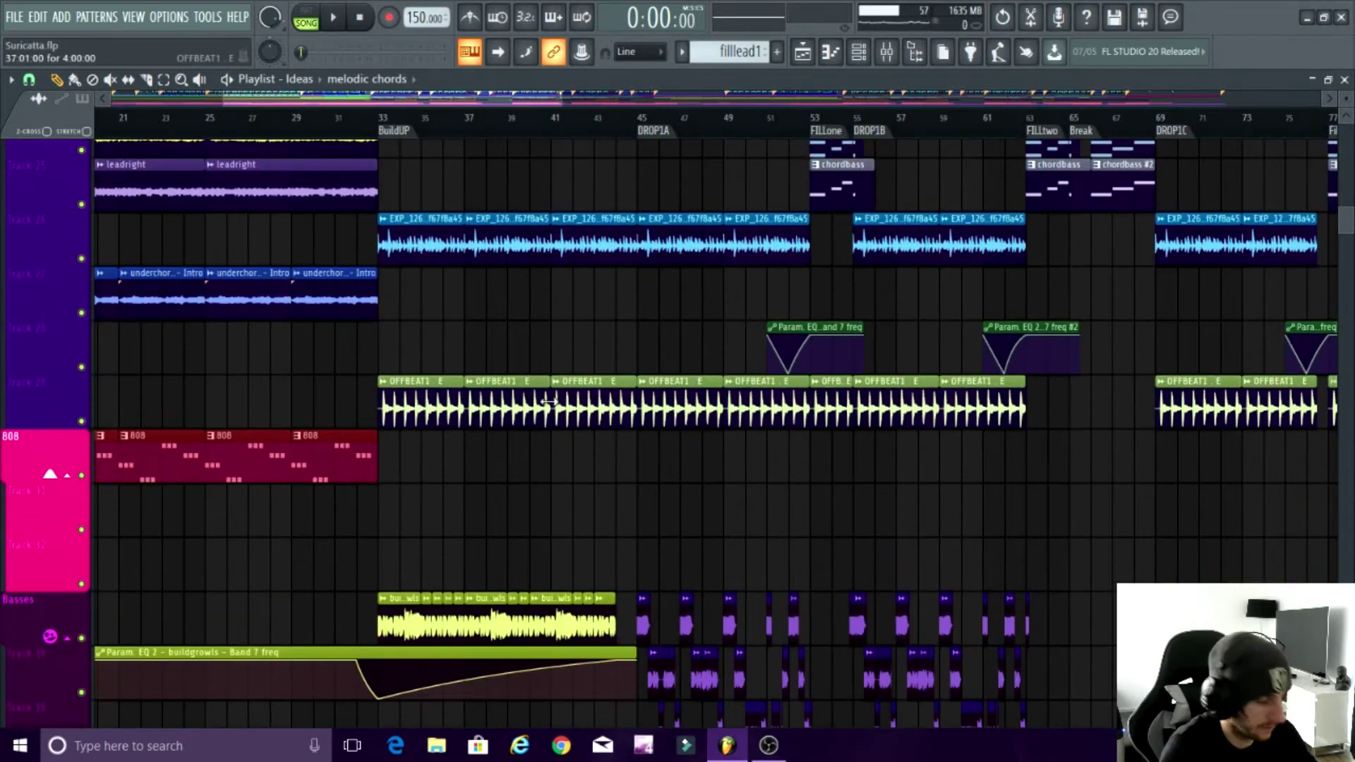
click(612, 409)
click(497, 408)
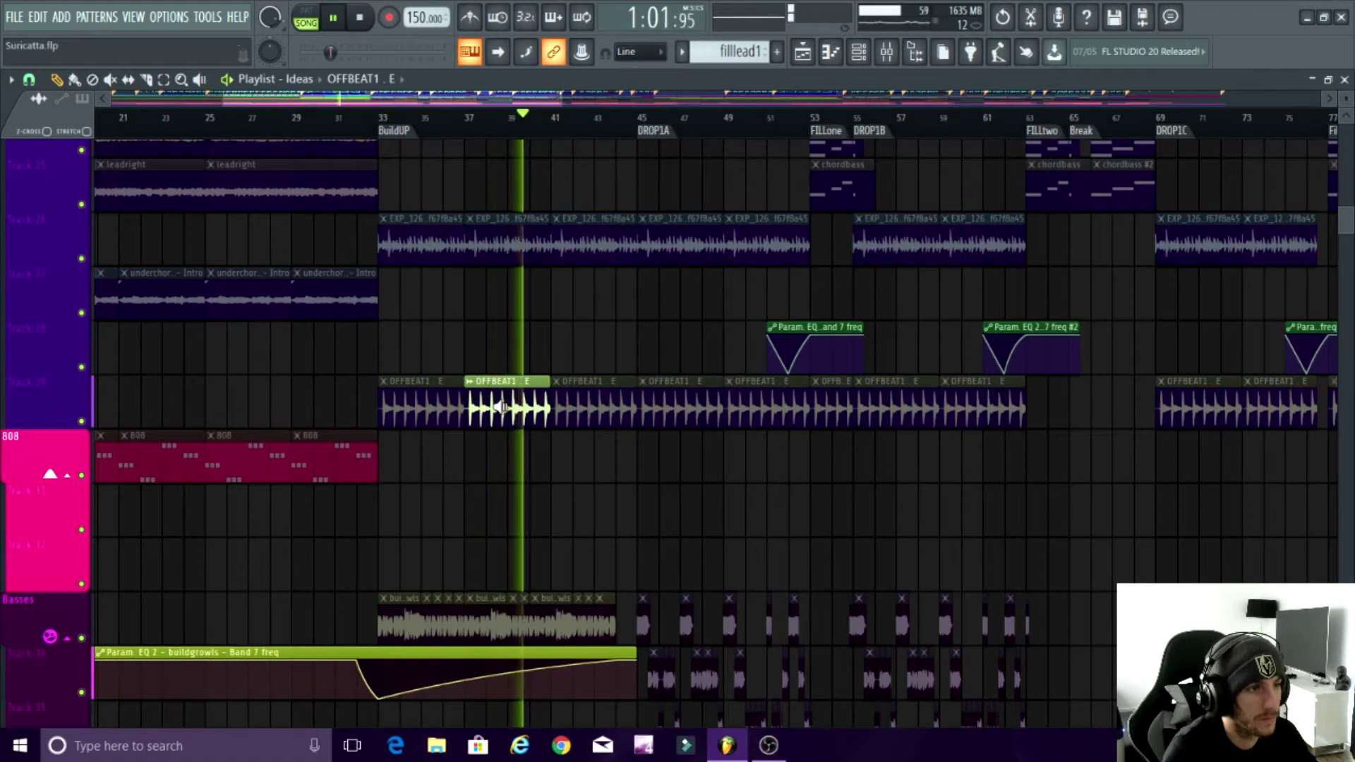
scroll(508, 432, down, 5)
click(473, 350)
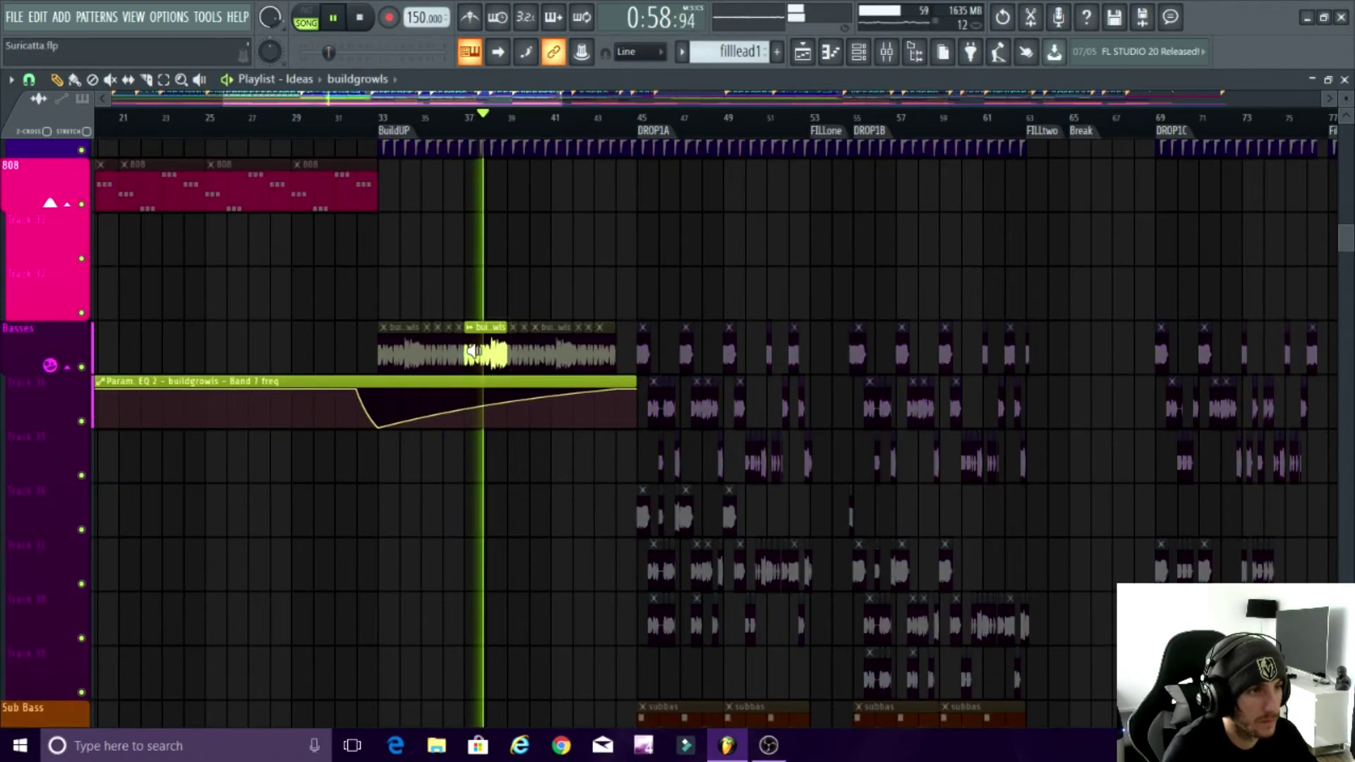
Step: Review the BuildUP's bass and Keys tracks, preview the MainleadONE clip at the start of the BuildUP soloed, and stop playback
scroll(526, 411, down, 3)
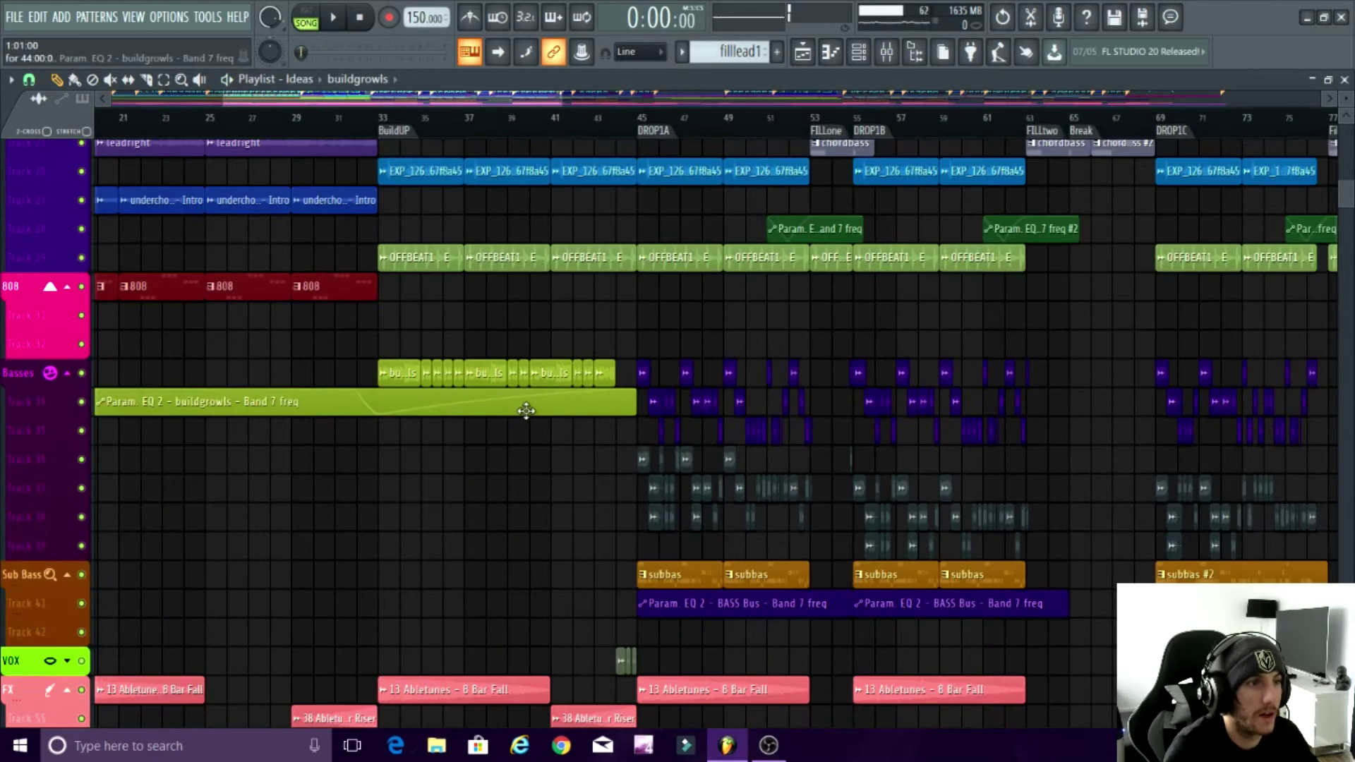
scroll(536, 403, down, 3)
scroll(529, 402, up, 6)
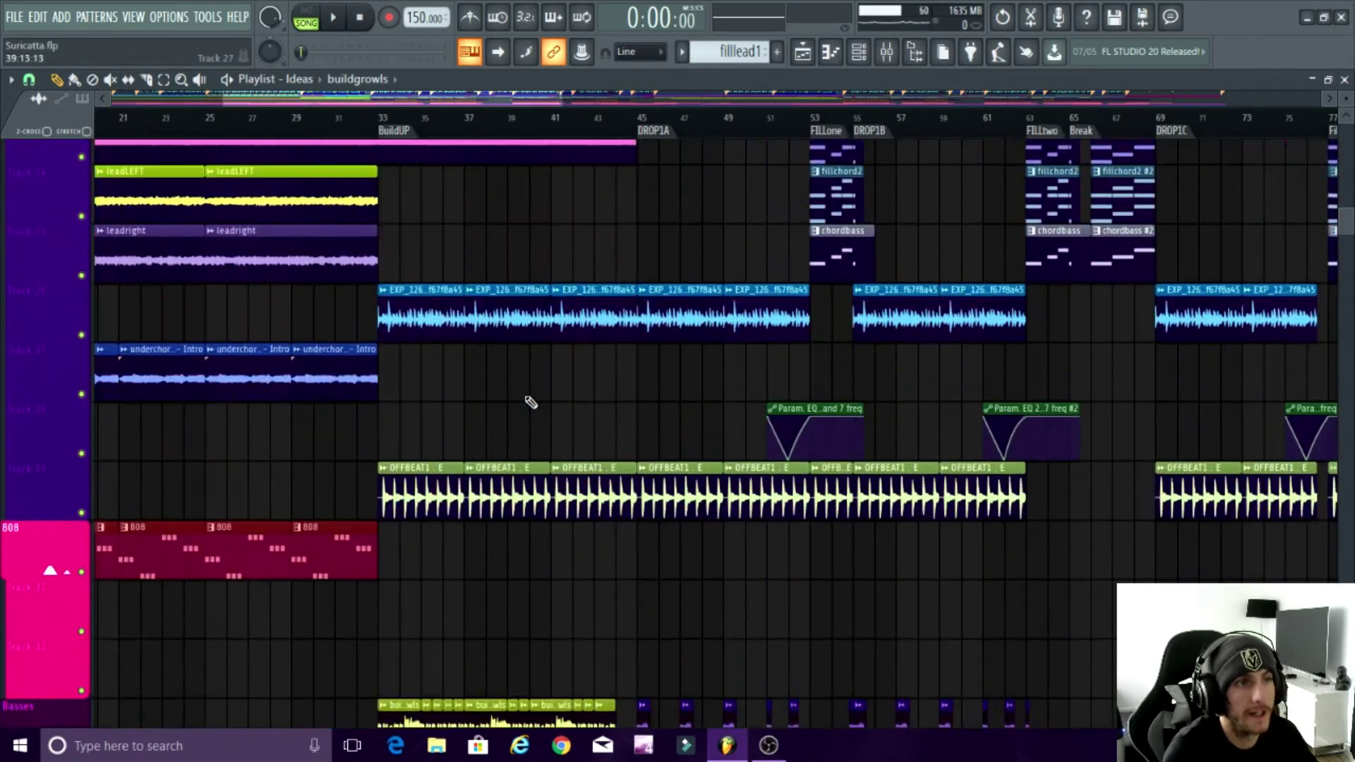
scroll(526, 391, down, 3)
scroll(508, 387, up, 3)
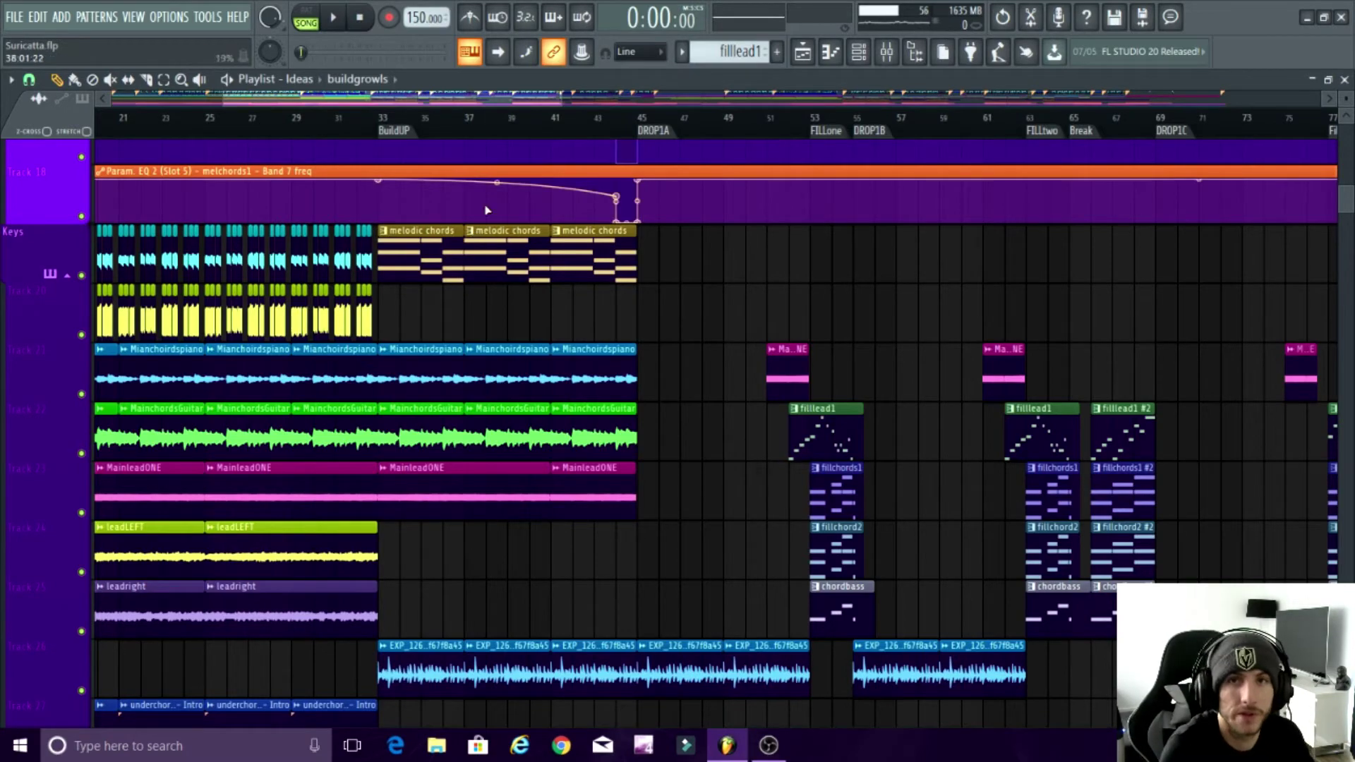
scroll(522, 381, down, 2)
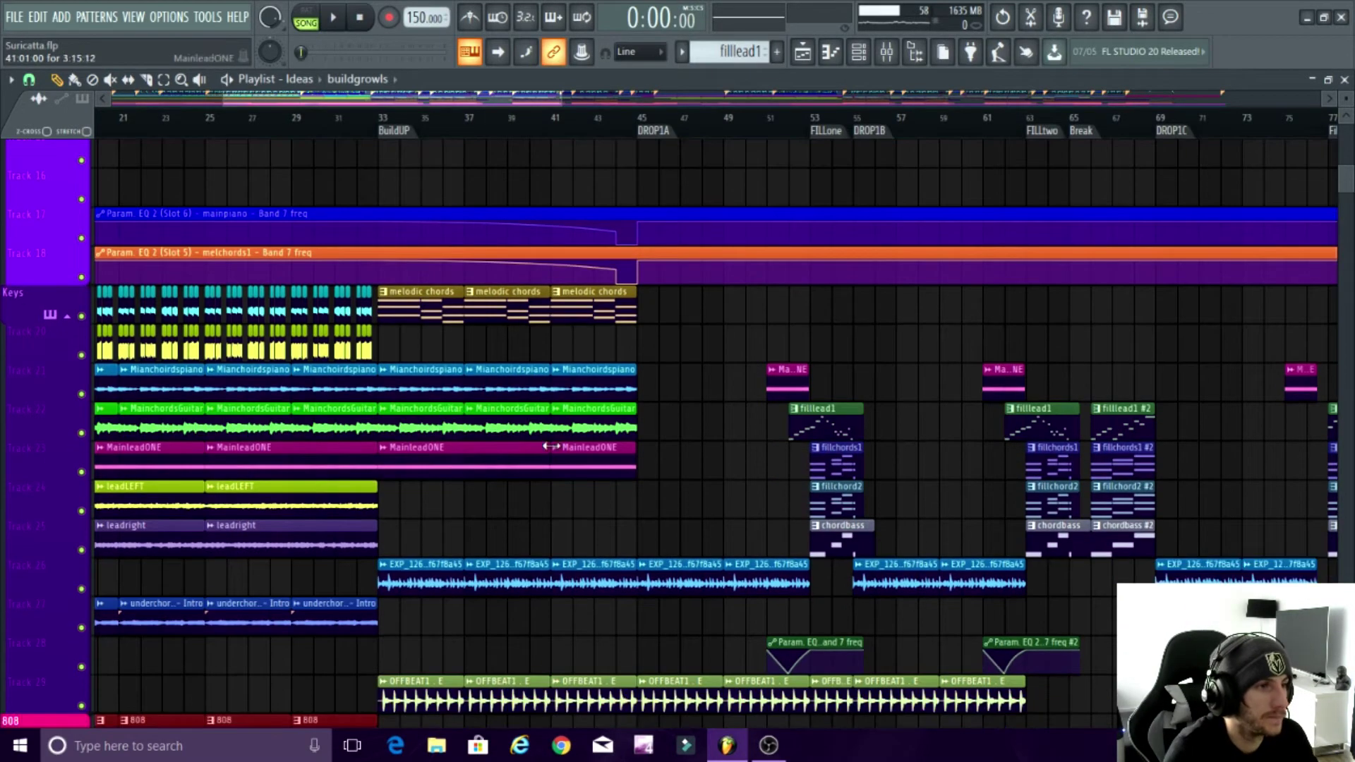
scroll(411, 474, down, 2)
scroll(408, 381, up, 2)
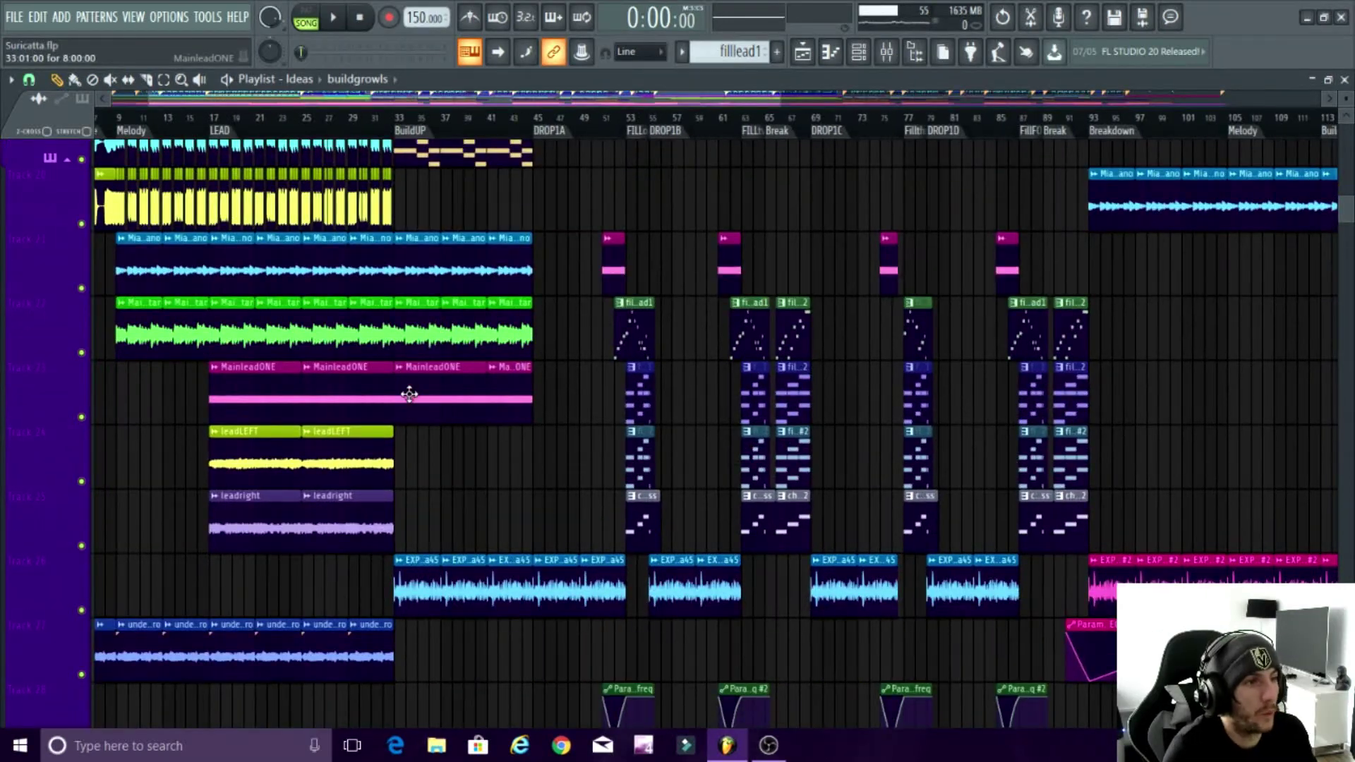
scroll(408, 392, up, 2)
click(379, 394)
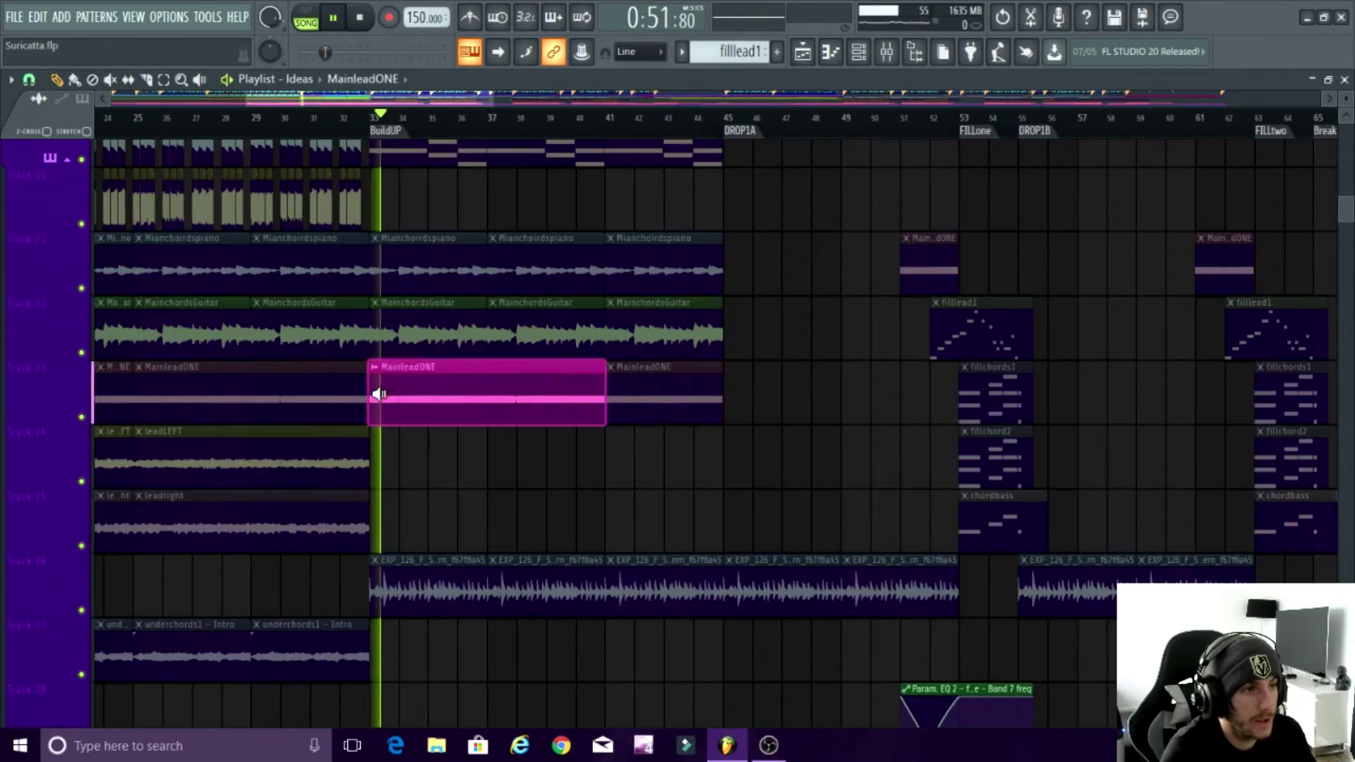
key(space)
Step: Play the song into the BuildUP with all tracks while examining the mainlead, undher1 and THISARPP EQ automation
scroll(384, 396, down, 15)
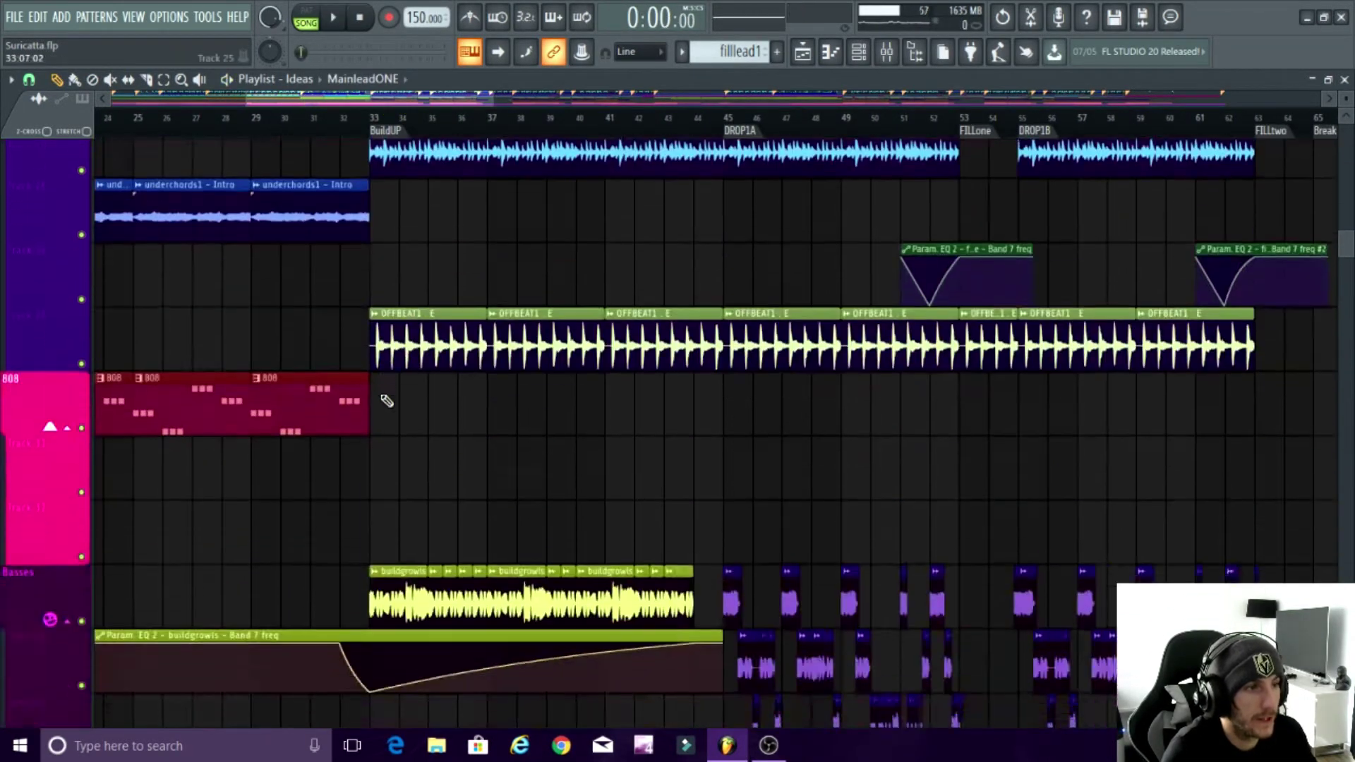
scroll(390, 403, up, 3)
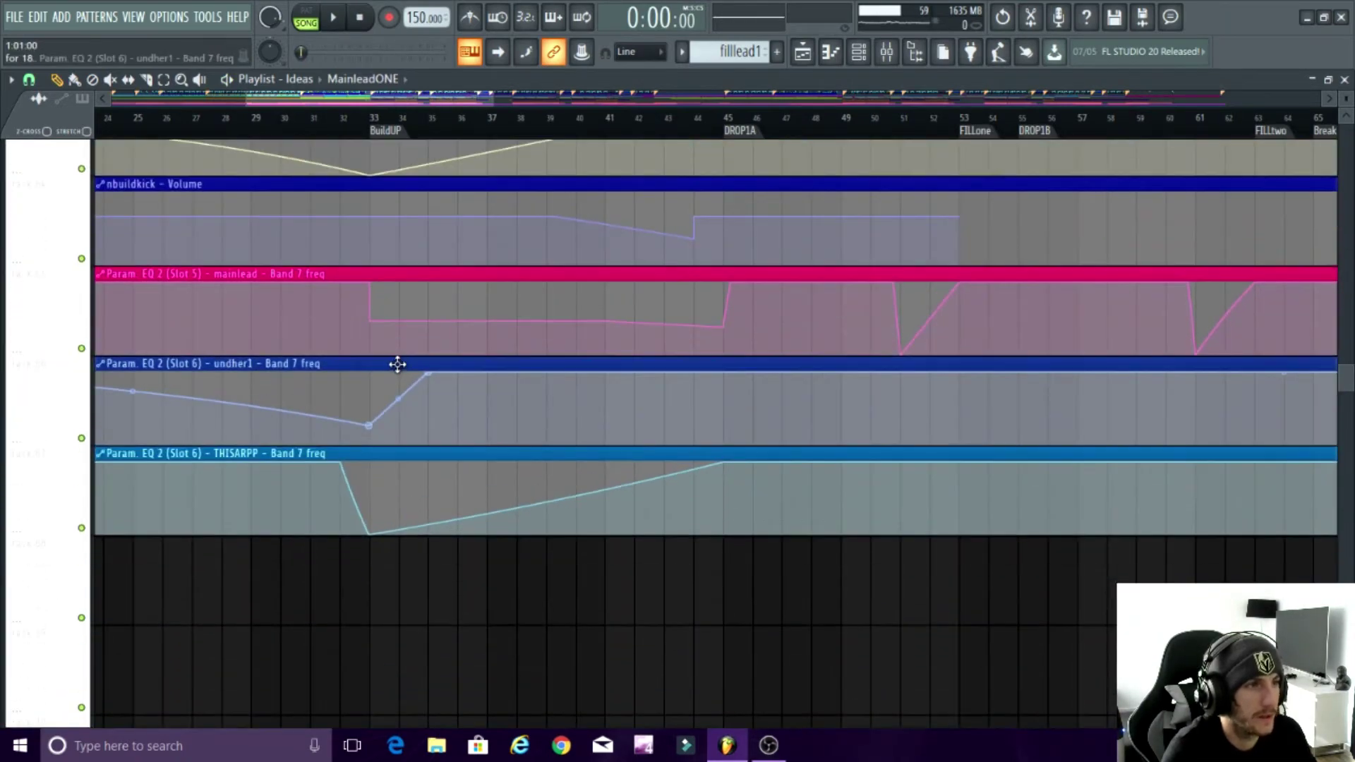
key(space)
scroll(468, 353, down, 3)
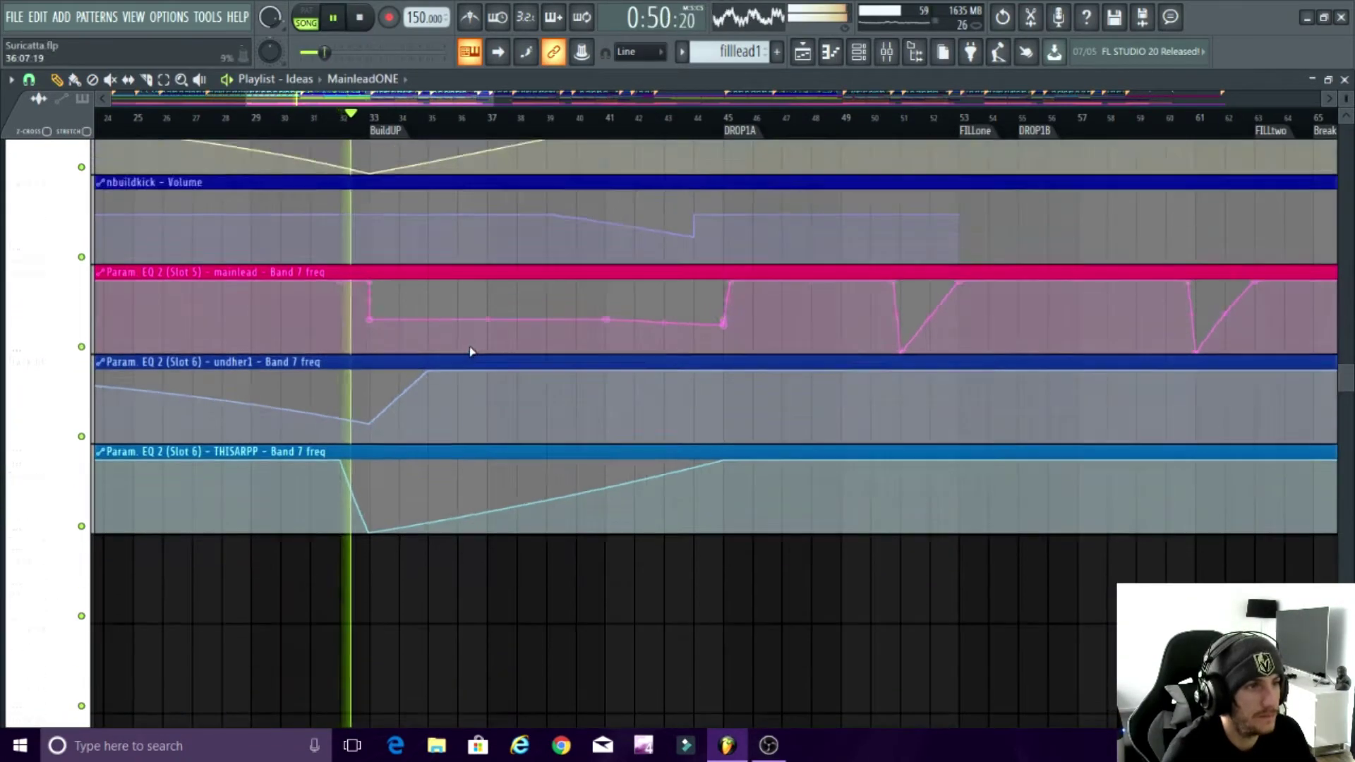
scroll(487, 396, down, 4)
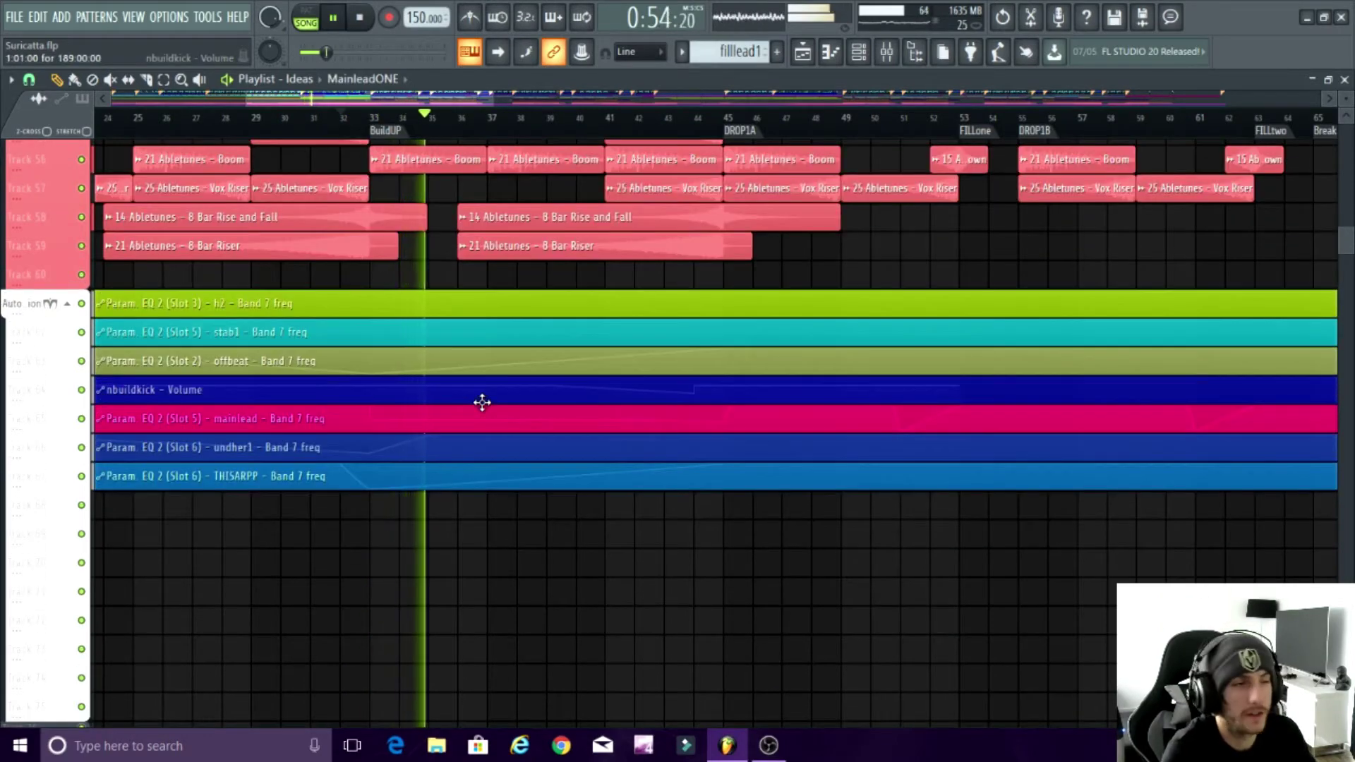
Step: Follow the BuildUP playback up to the Keys EQ automation before DROP1A, magnify that passage, and stop playback
scroll(481, 402, up, 10)
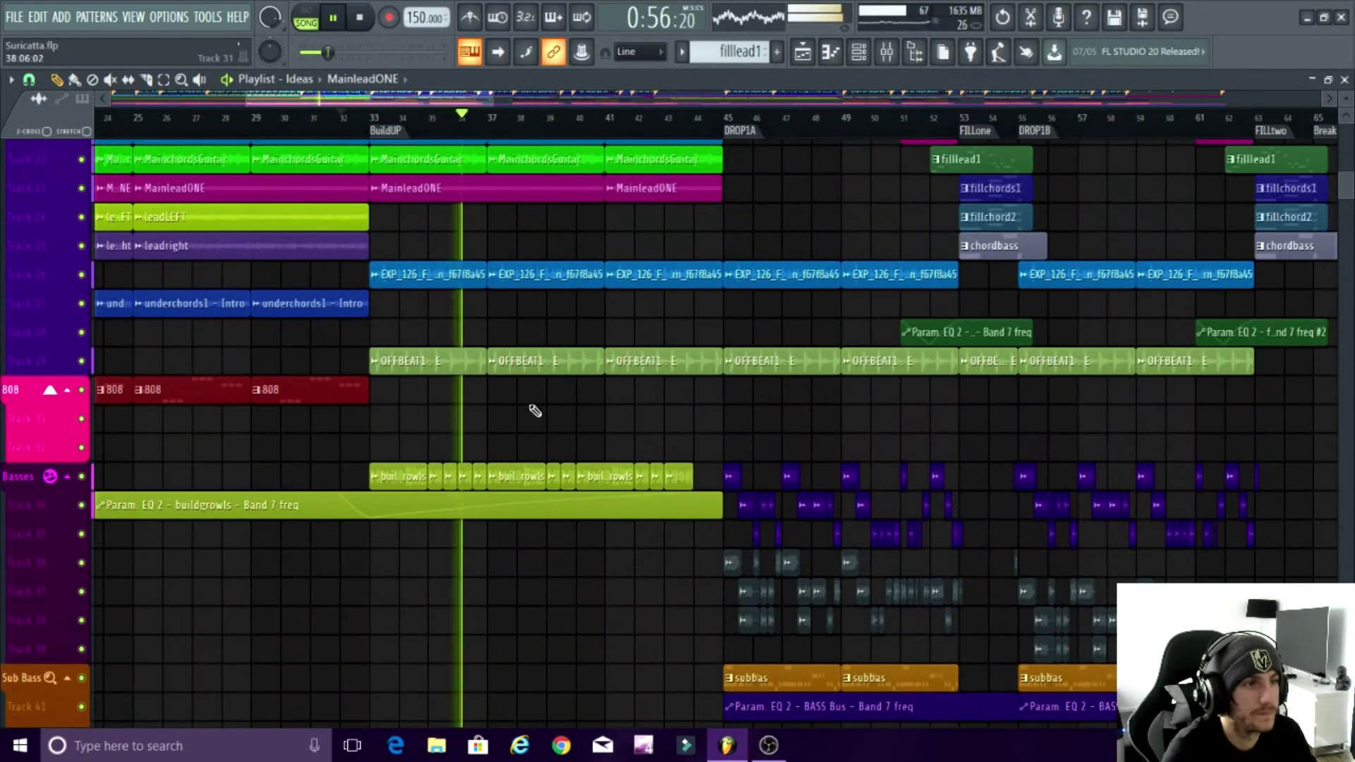
scroll(621, 431, up, 2)
scroll(635, 435, down, 3)
scroll(692, 430, up, 3)
scroll(739, 364, up, 2)
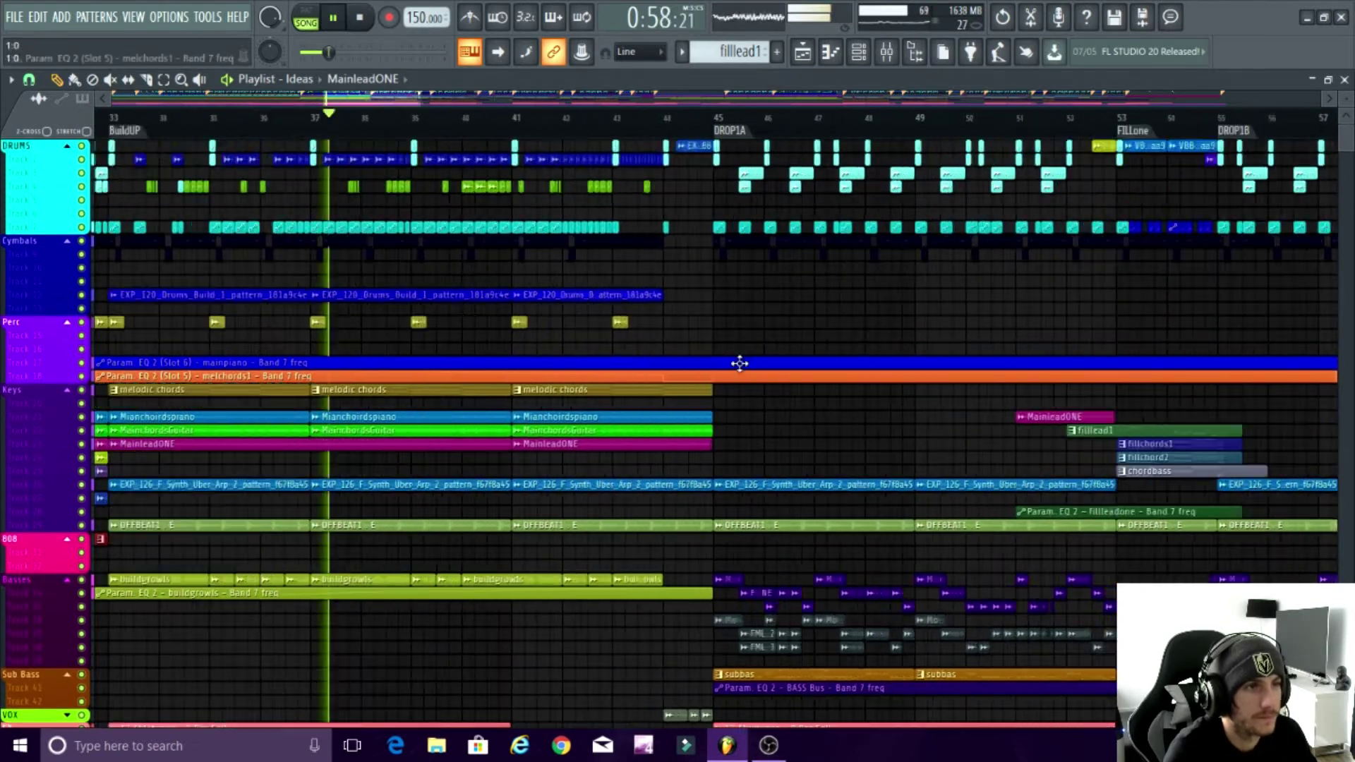
scroll(737, 364, up, 2)
scroll(717, 325, up, 2)
scroll(721, 331, down, 2)
scroll(725, 384, up, 2)
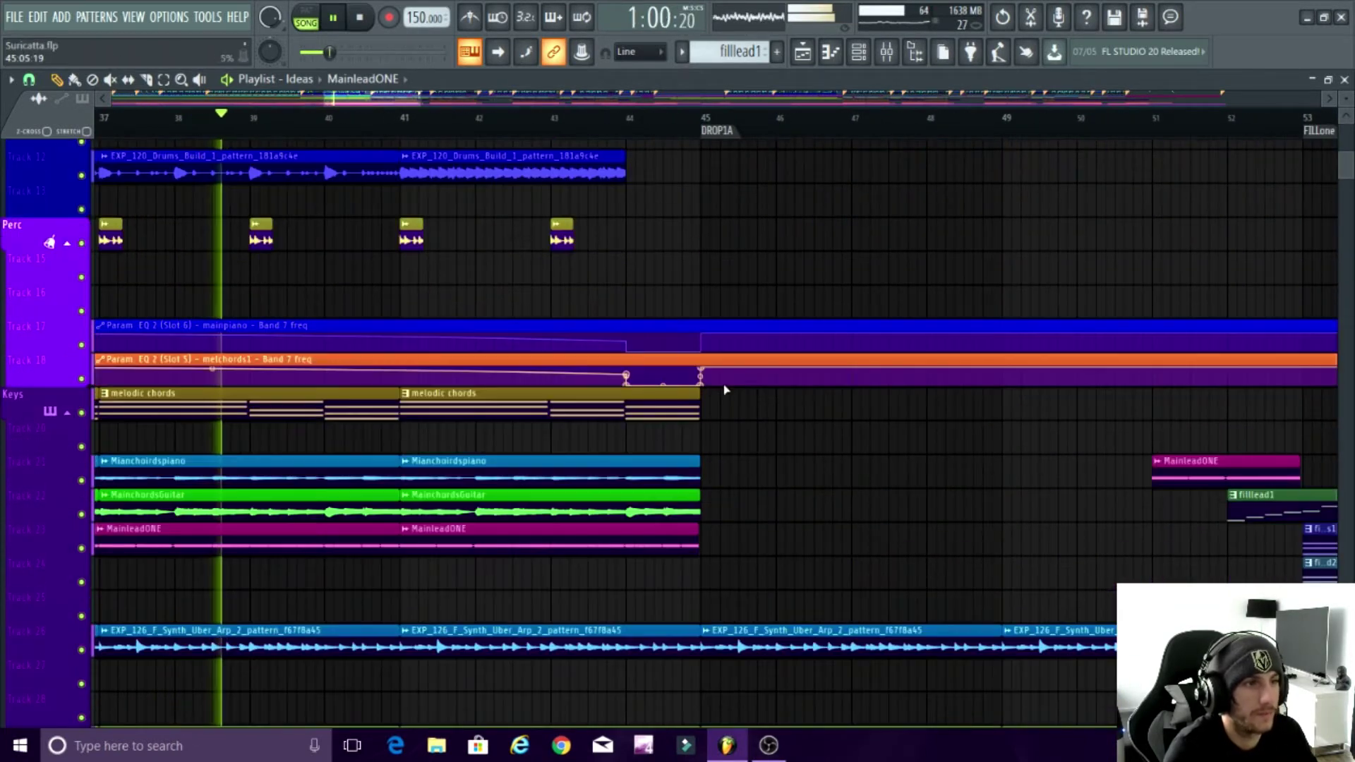
key(space)
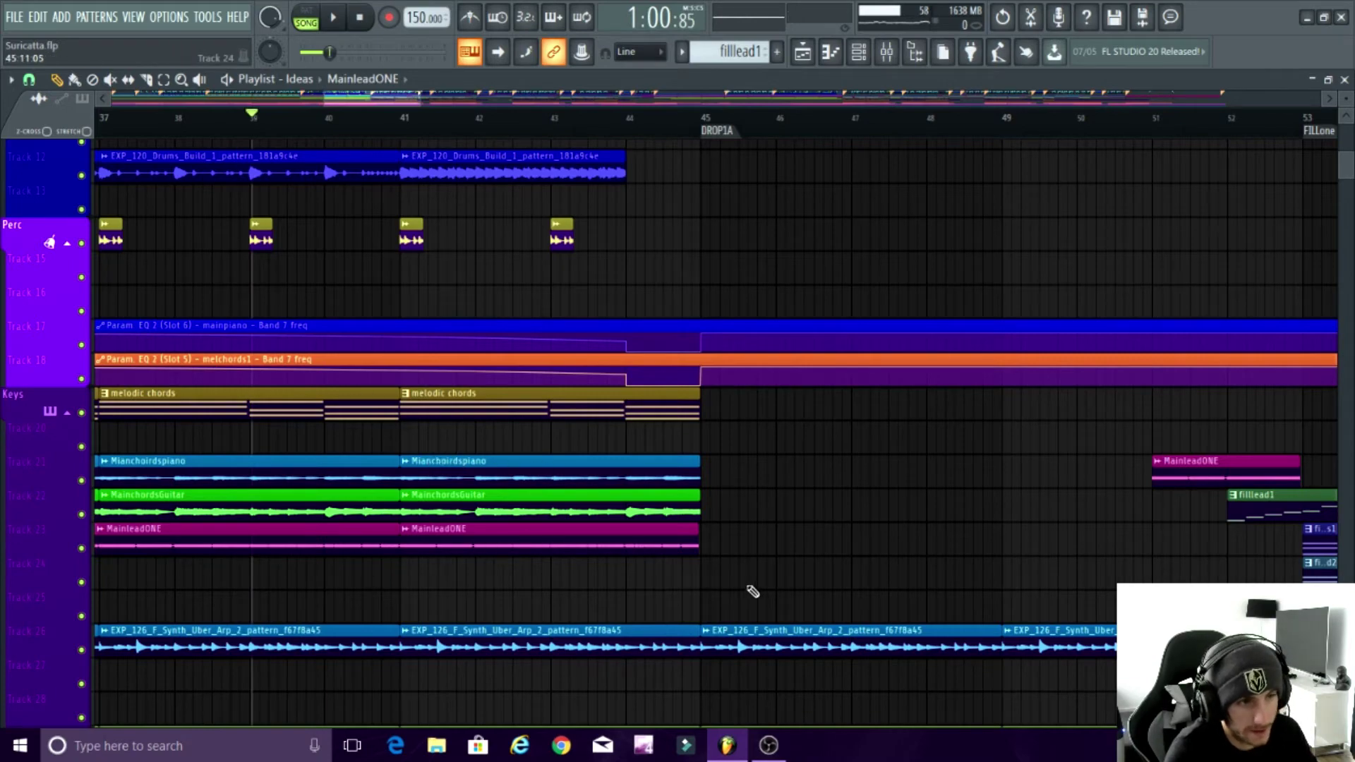
Step: Play the last bars of the BuildUP with all tracks, magnify the transition into DROP1A, and stop playback before bar 45
scroll(647, 544, down, 1)
scroll(506, 347, down, 2)
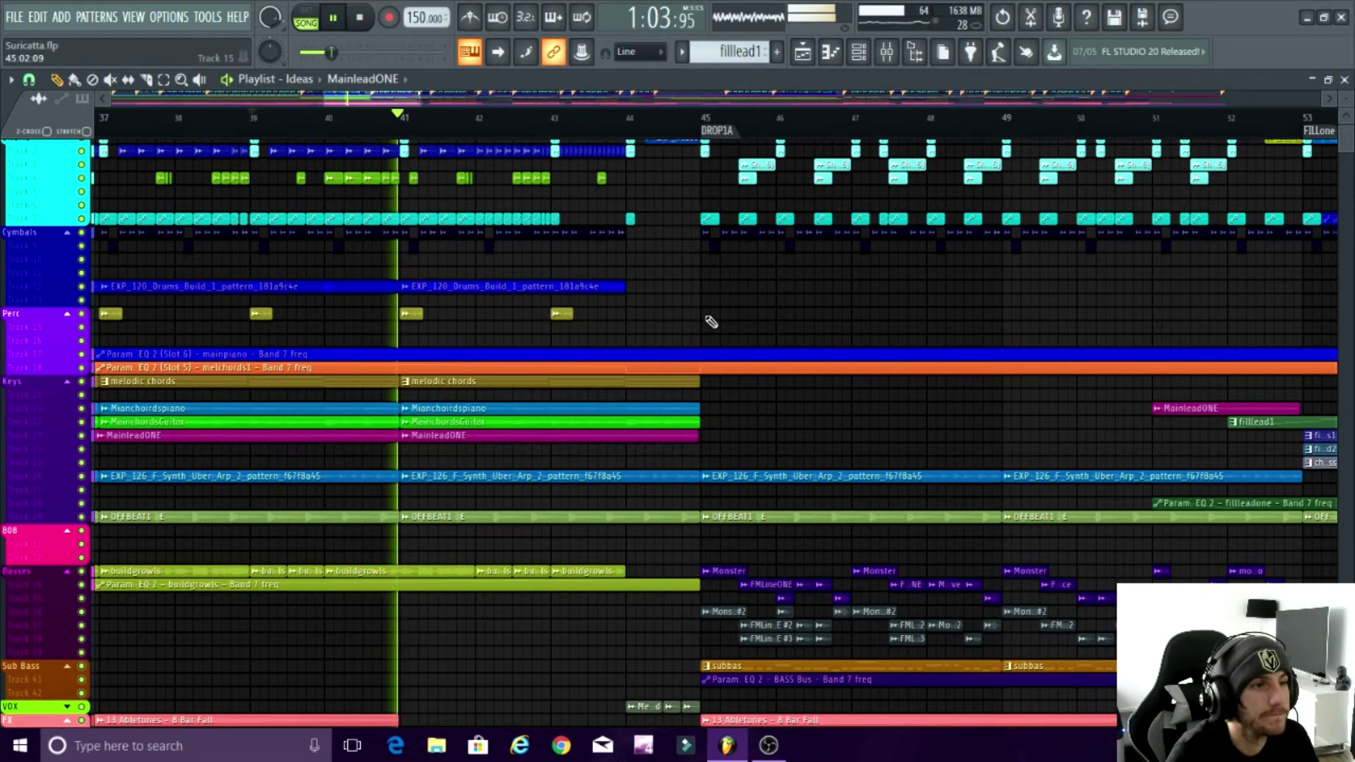
scroll(708, 317, up, 2)
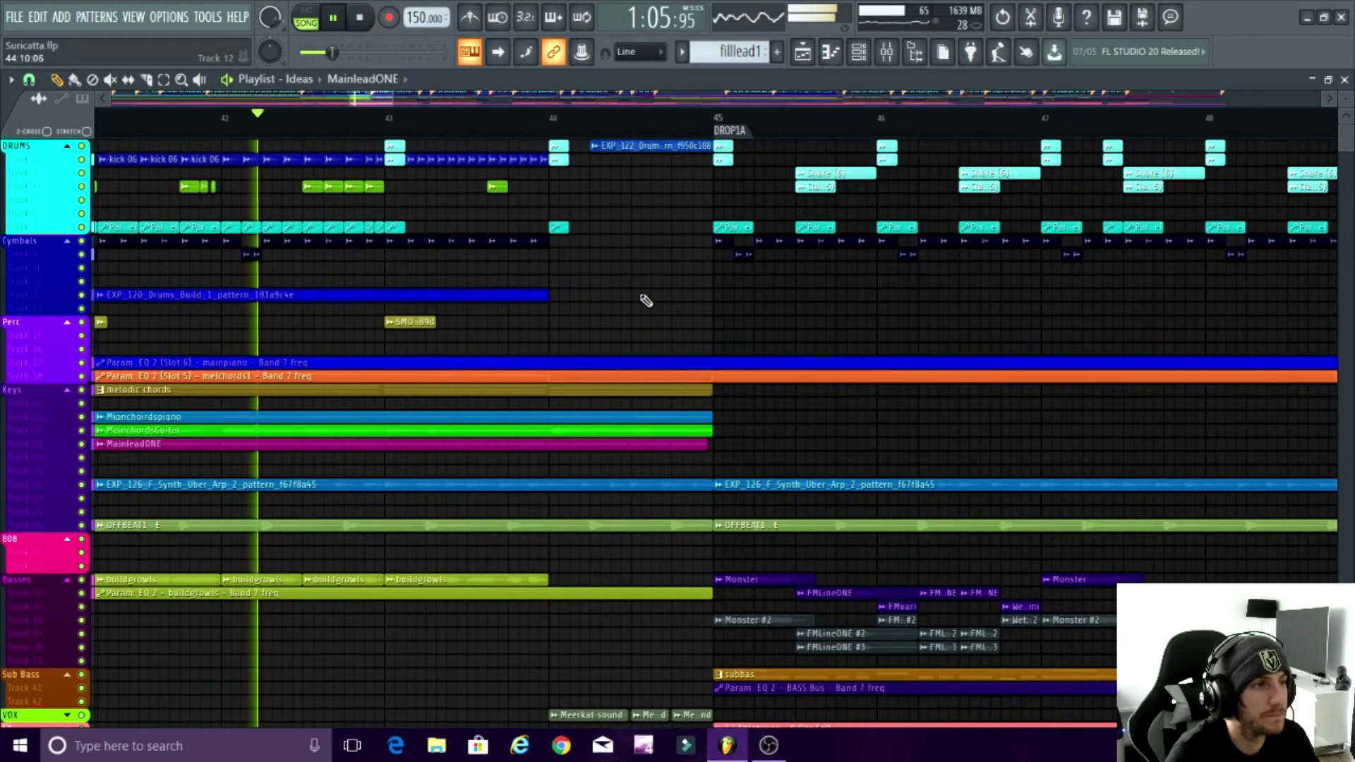
scroll(762, 310, up, 2)
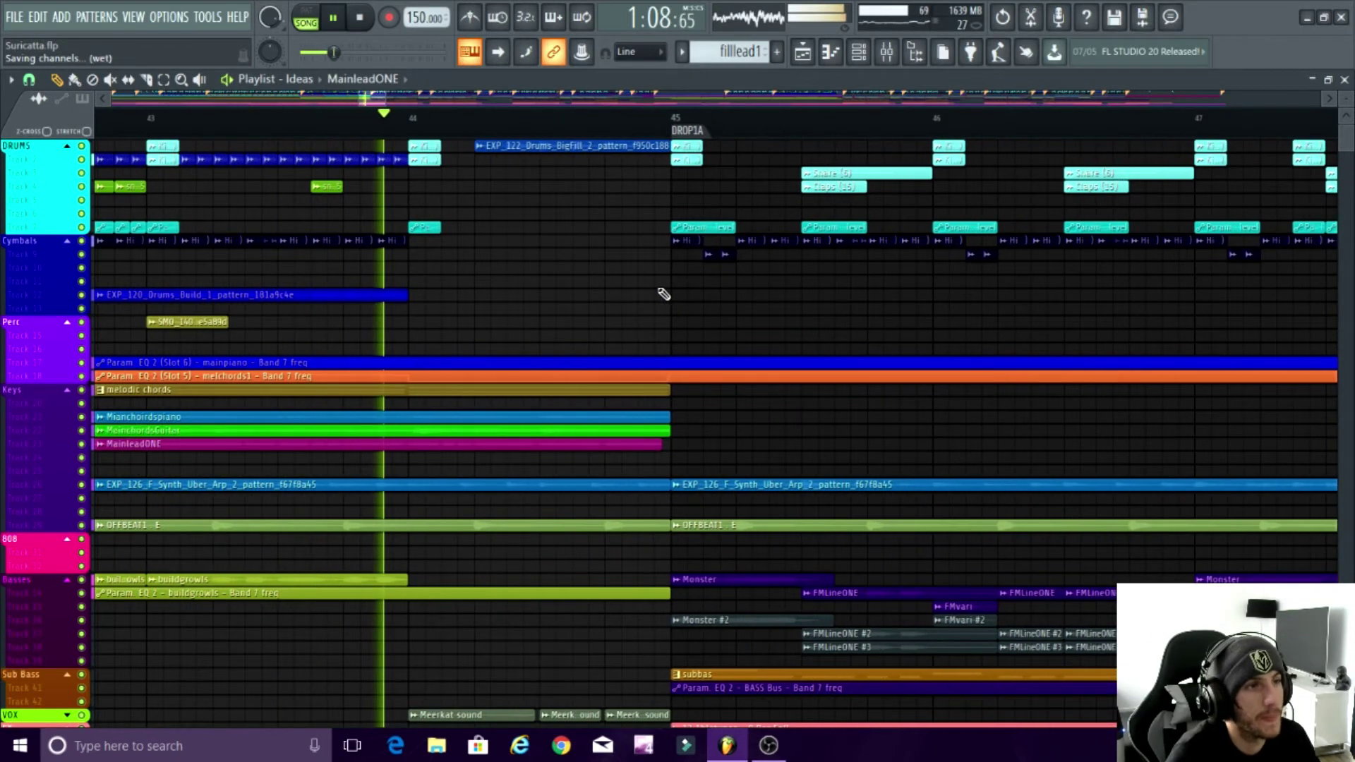
key(space)
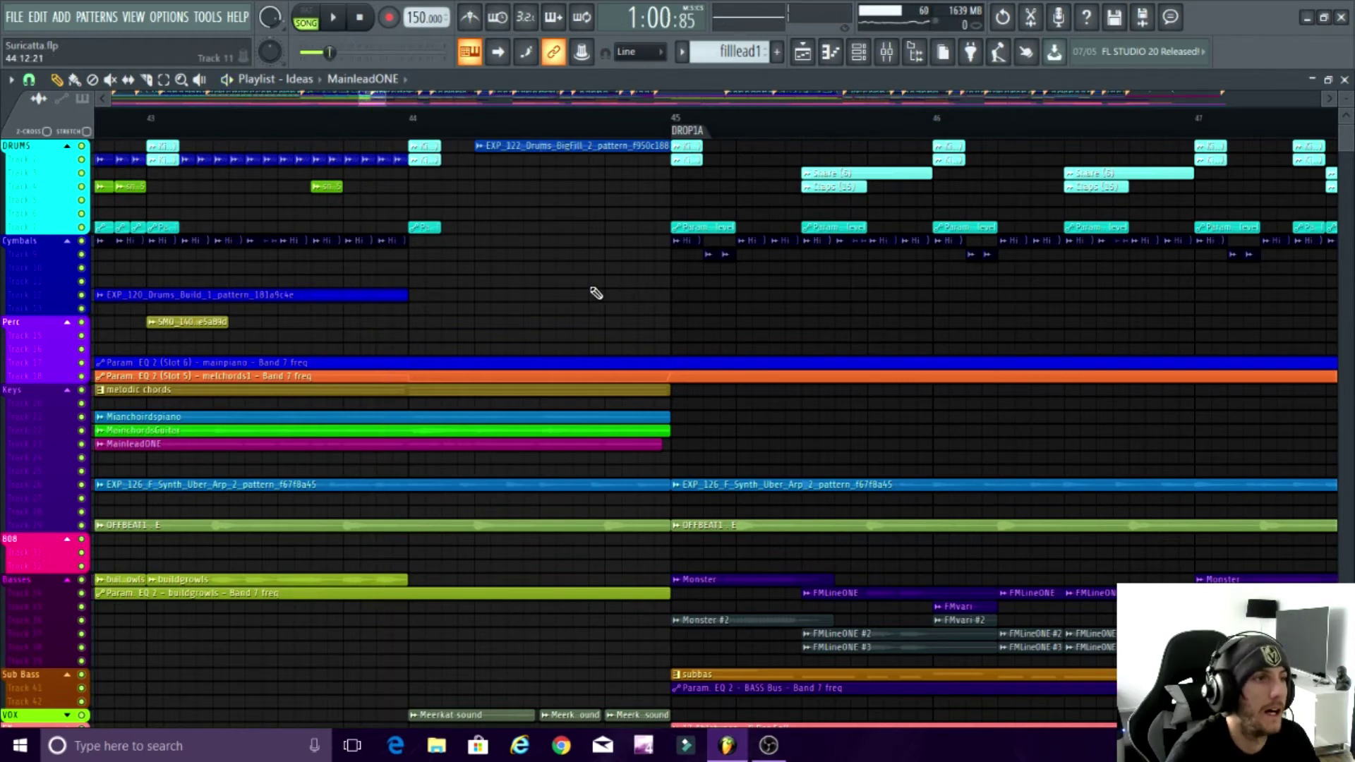
Step: Preview the EXP_122_Drums_BigFill_2 clip just before DROP1A soloed
scroll(596, 293, up, 3)
scroll(539, 273, up, 4)
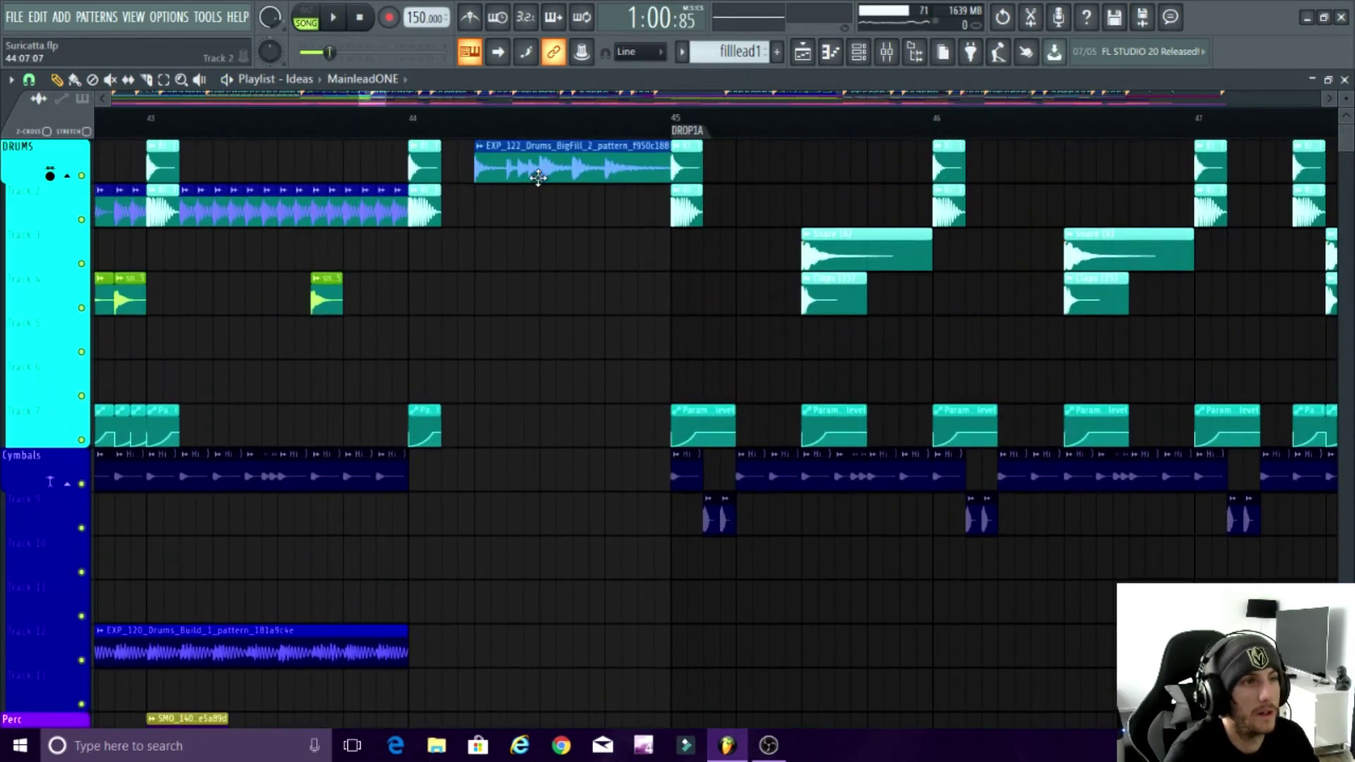
drag(473, 166, 484, 189)
scroll(487, 199, down, 4)
scroll(535, 303, up, 6)
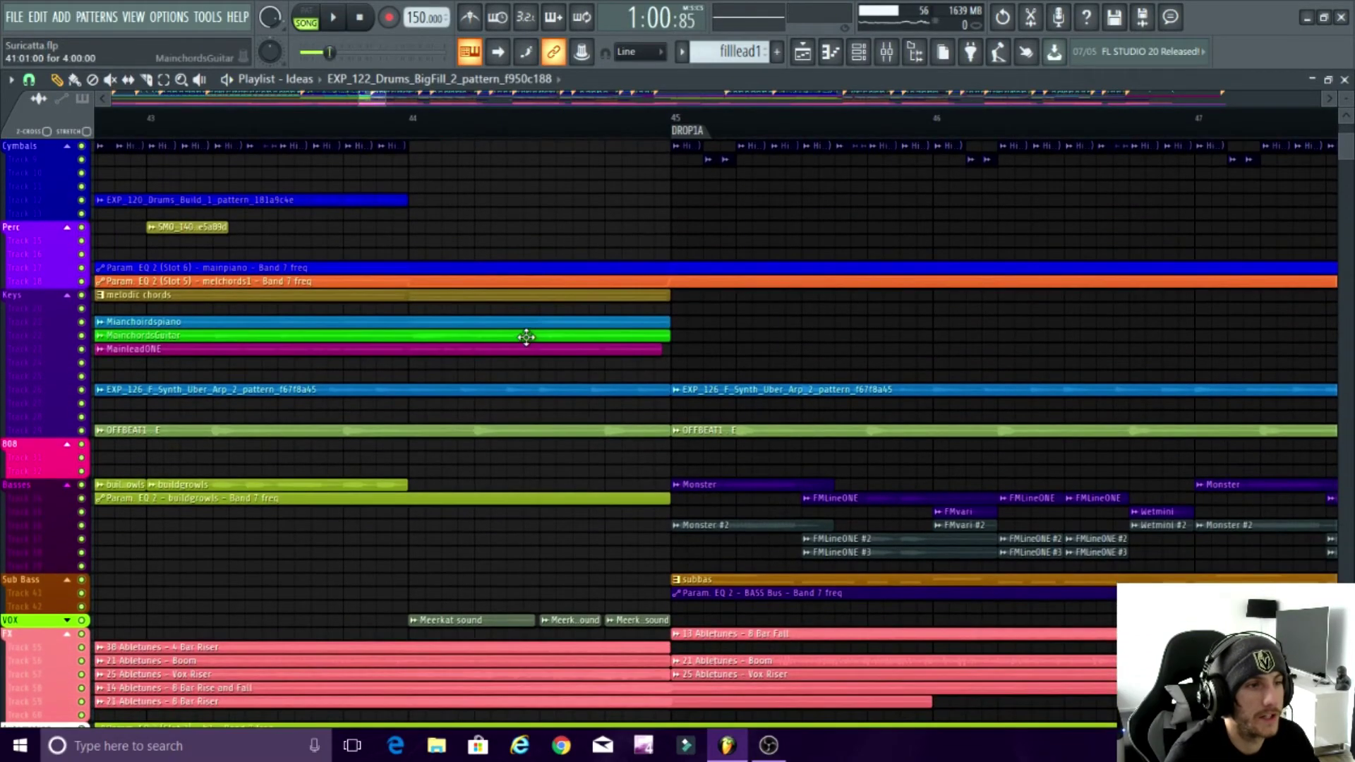
scroll(495, 219, up, 2)
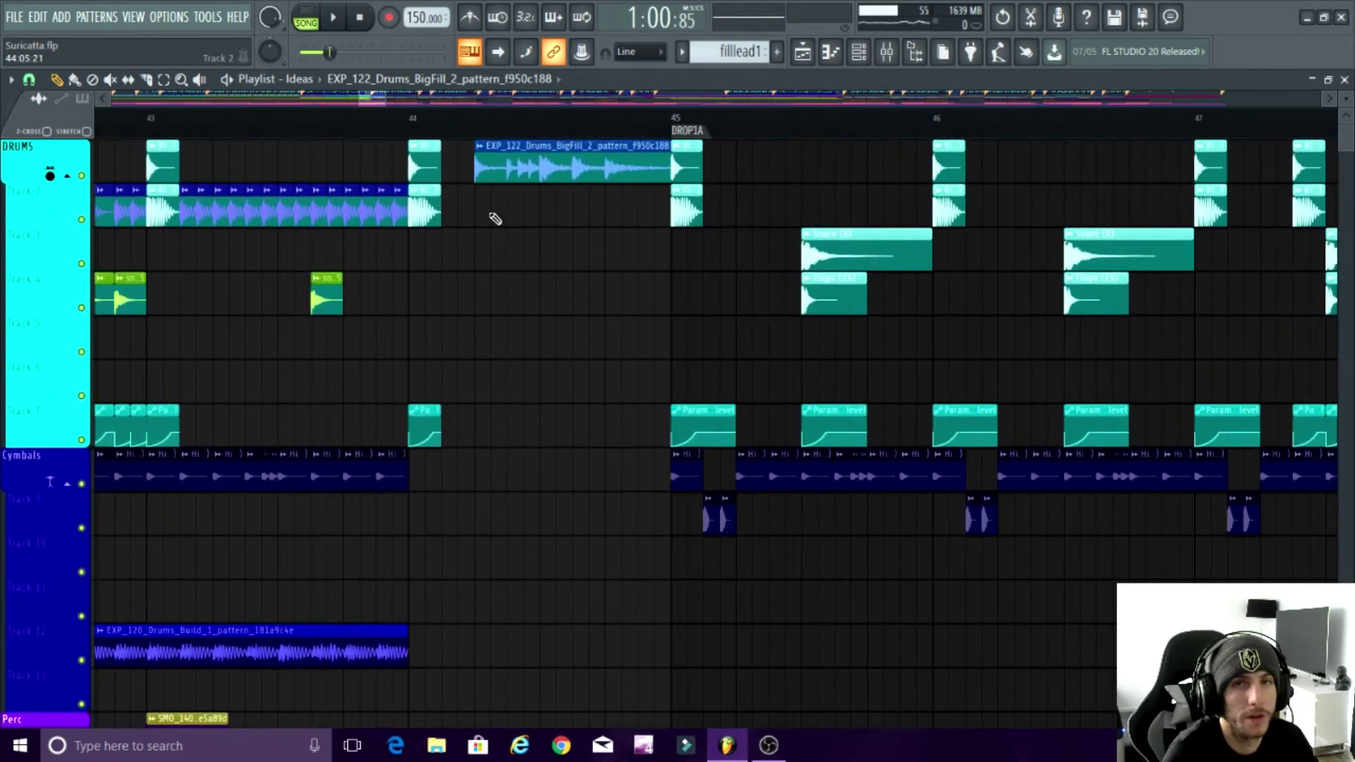
scroll(490, 220, down, 3)
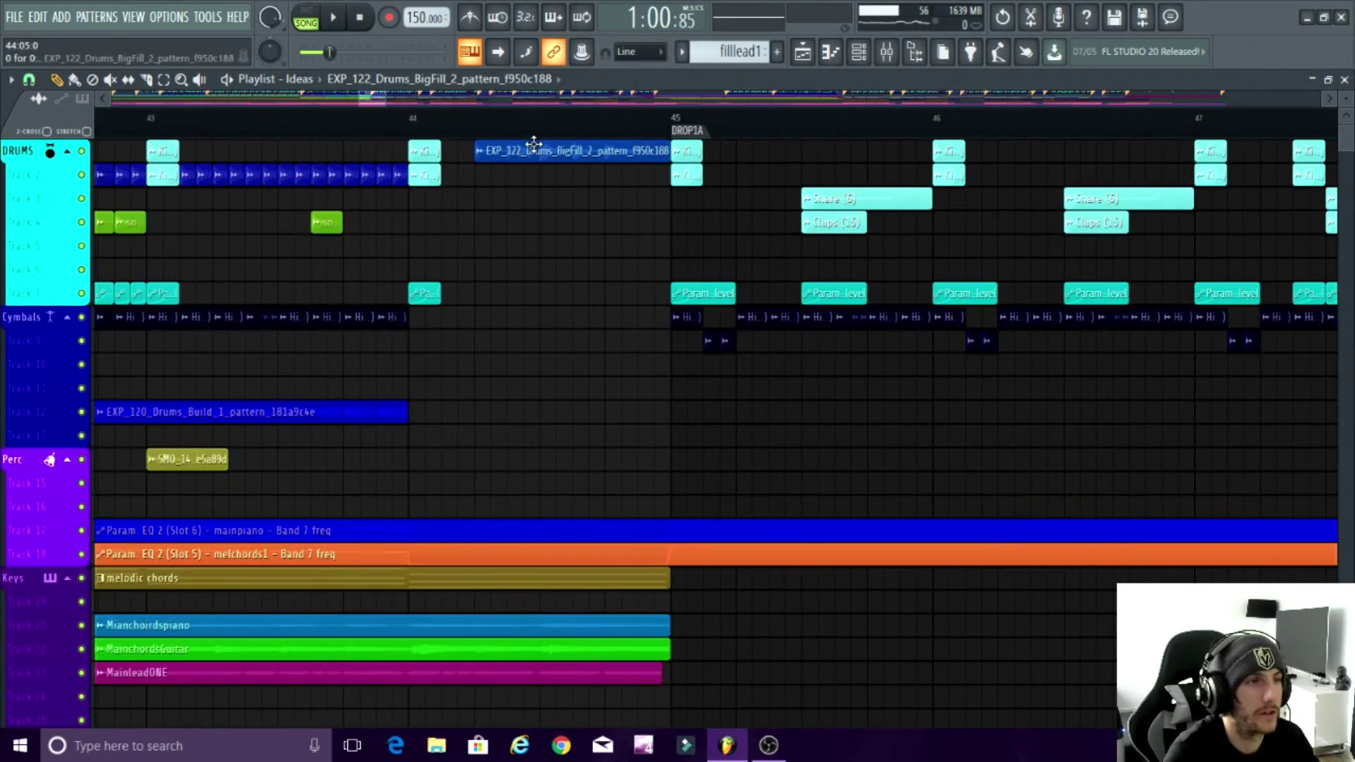
right_click(483, 132)
alt+right_click(475, 144)
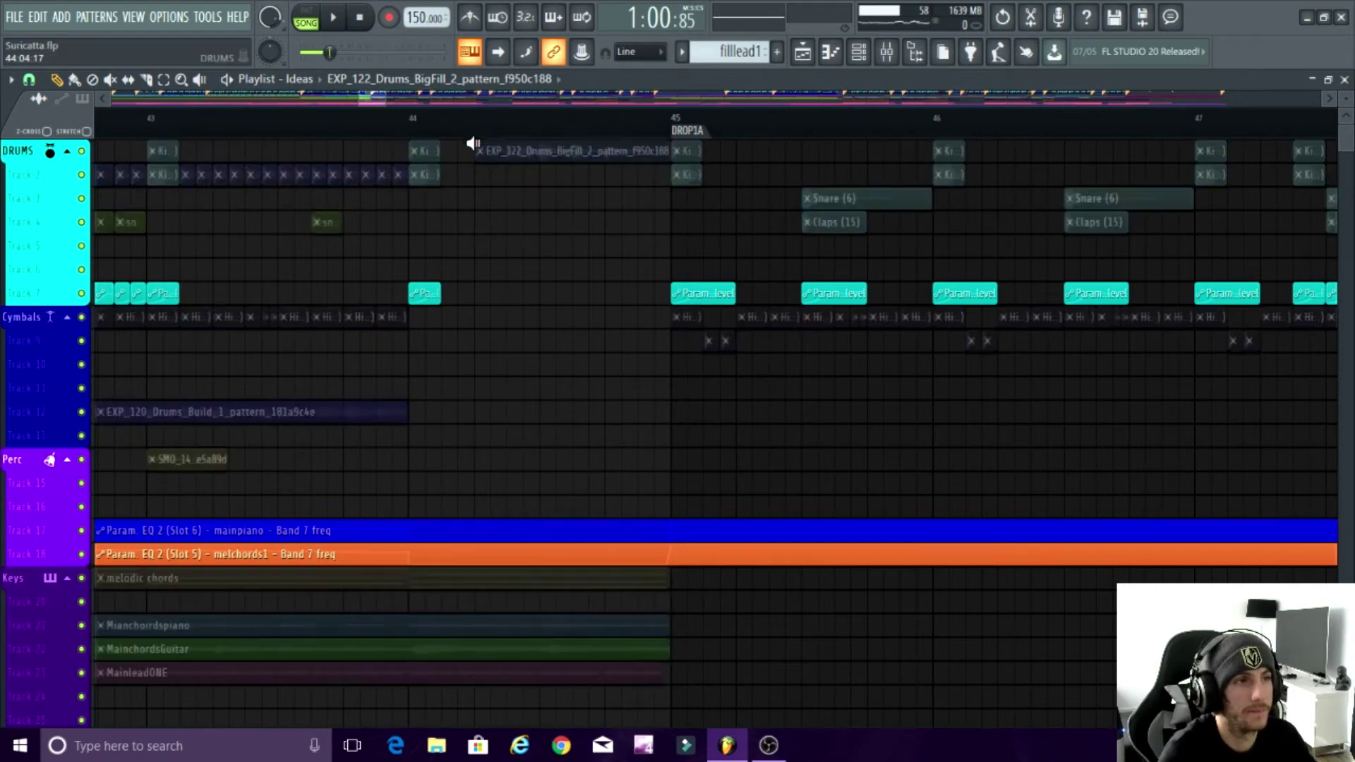
Step: Preview the first Meerkat sound clip on the VOX track just before DROP1A soloed
scroll(508, 327, down, 6)
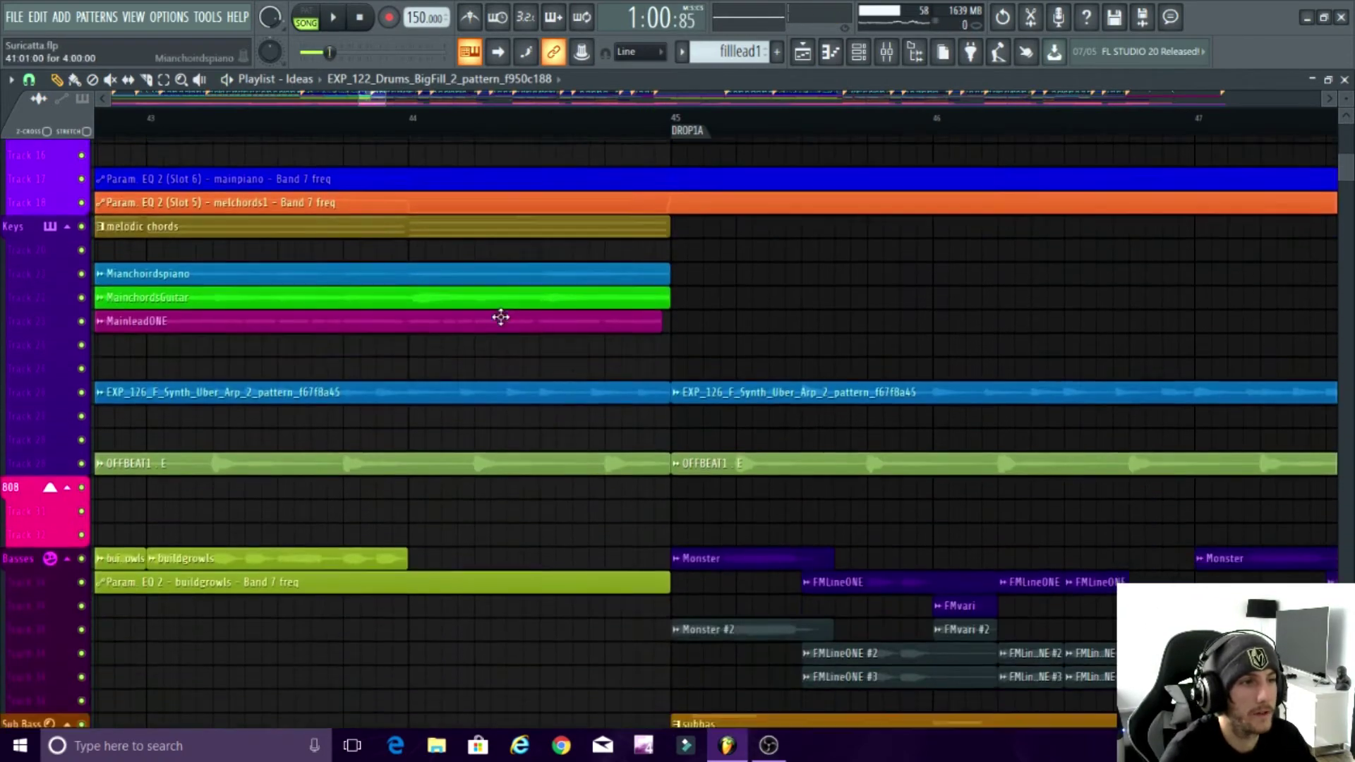
scroll(498, 351, down, 10)
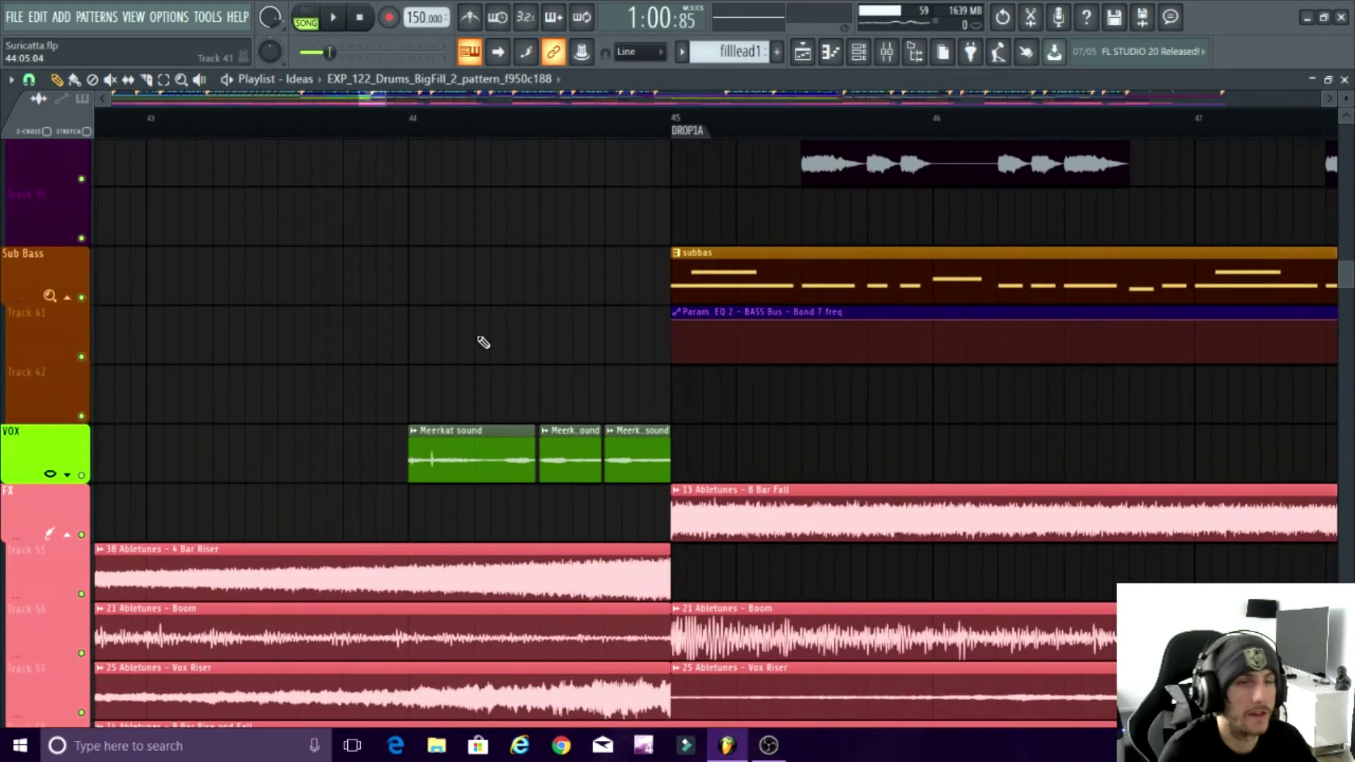
scroll(483, 342, up, 2)
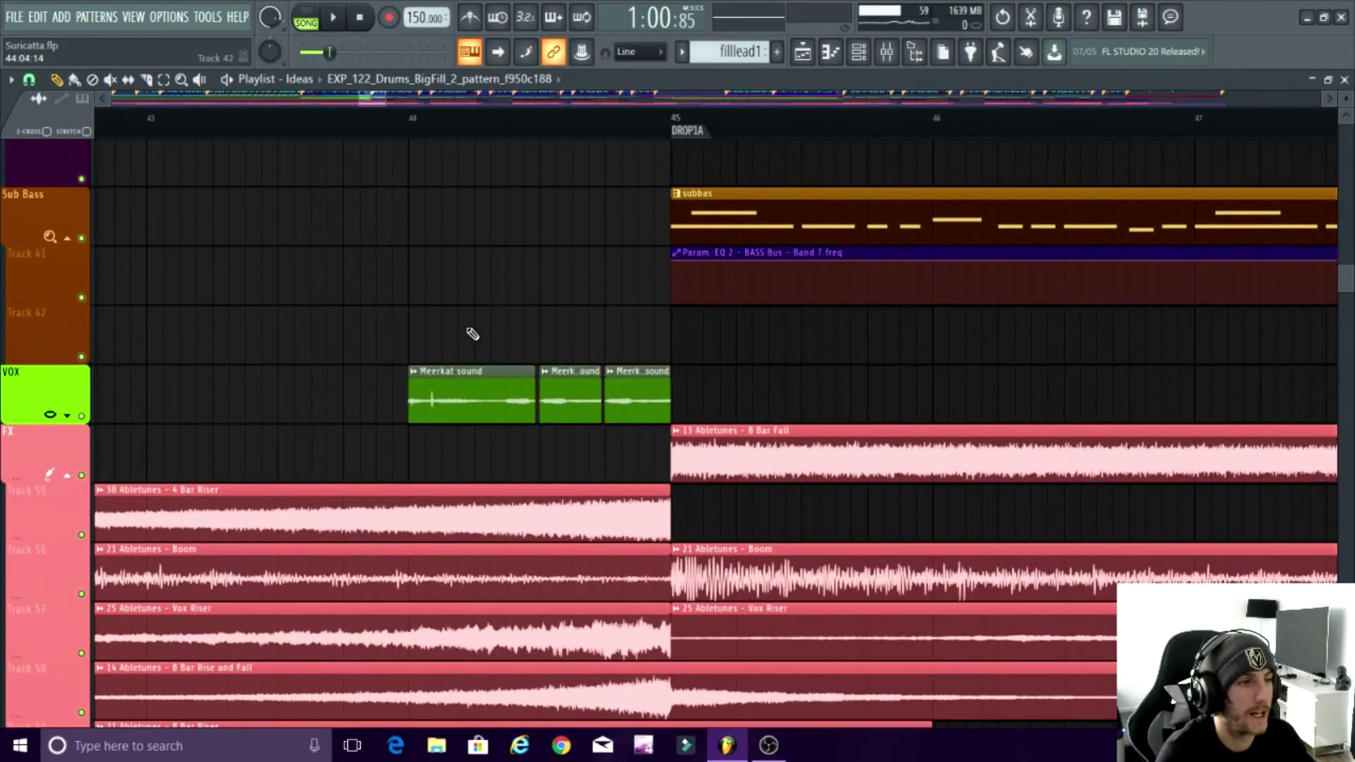
scroll(472, 333, up, 1)
scroll(468, 332, down, 1)
click(416, 345)
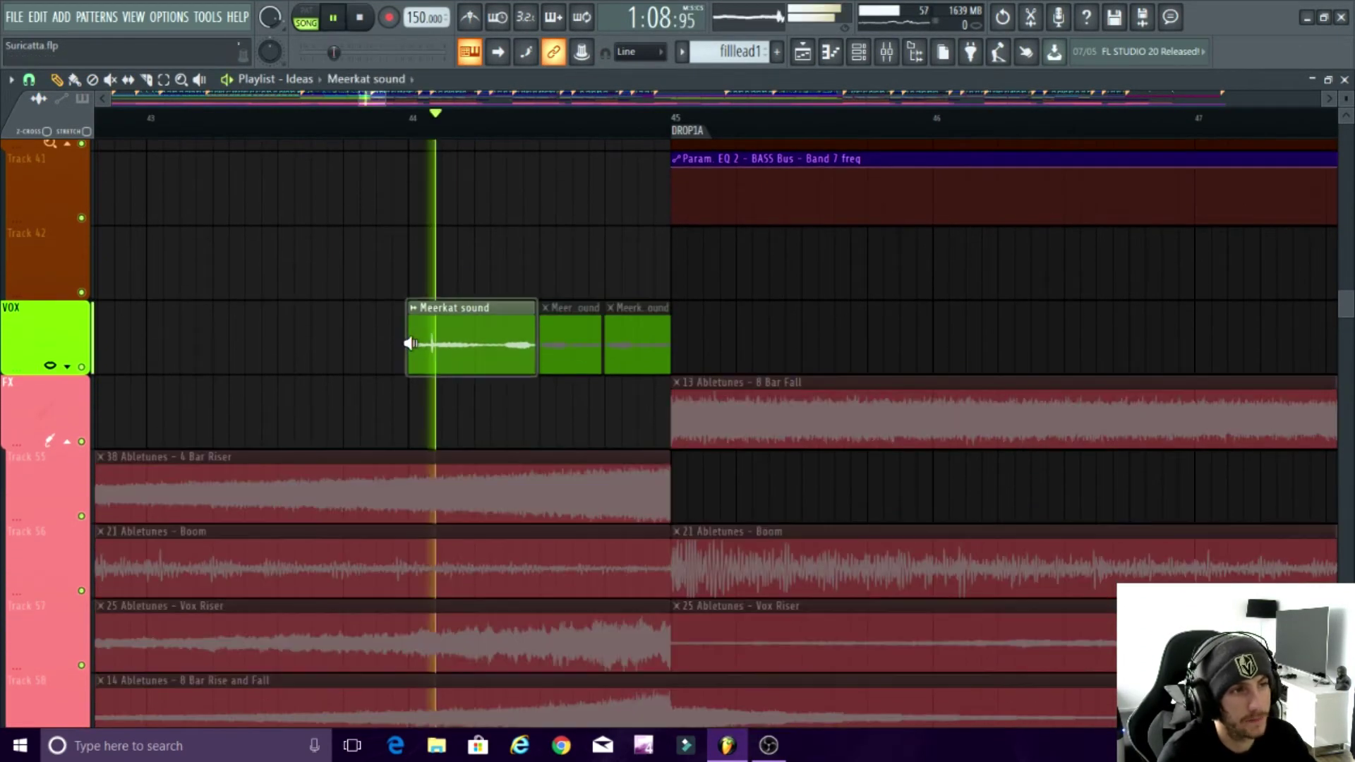
scroll(431, 222, down, 4)
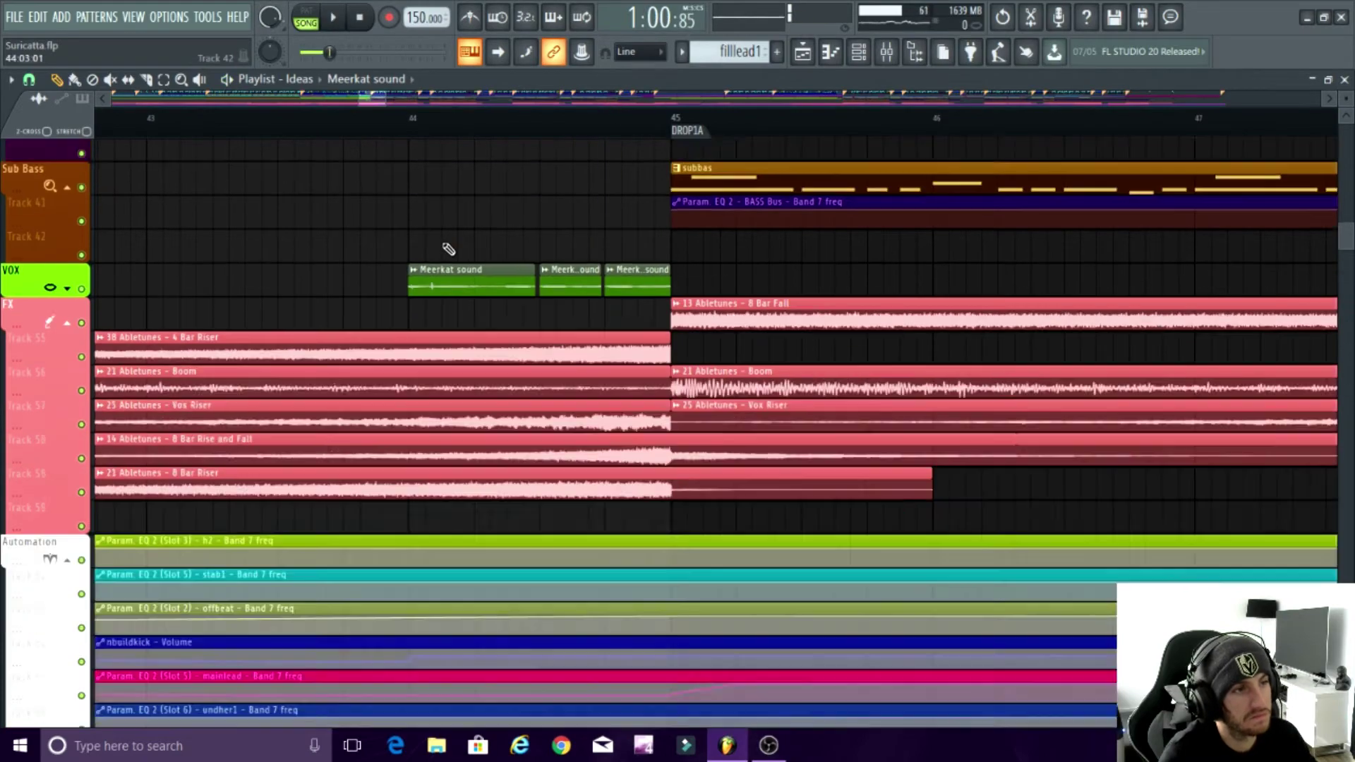
Step: Play the song with all tracks from the end of the BuildUP into DROP1A, then stop playback
click(290, 119)
key(space)
scroll(425, 215, down, 2)
scroll(428, 219, up, 3)
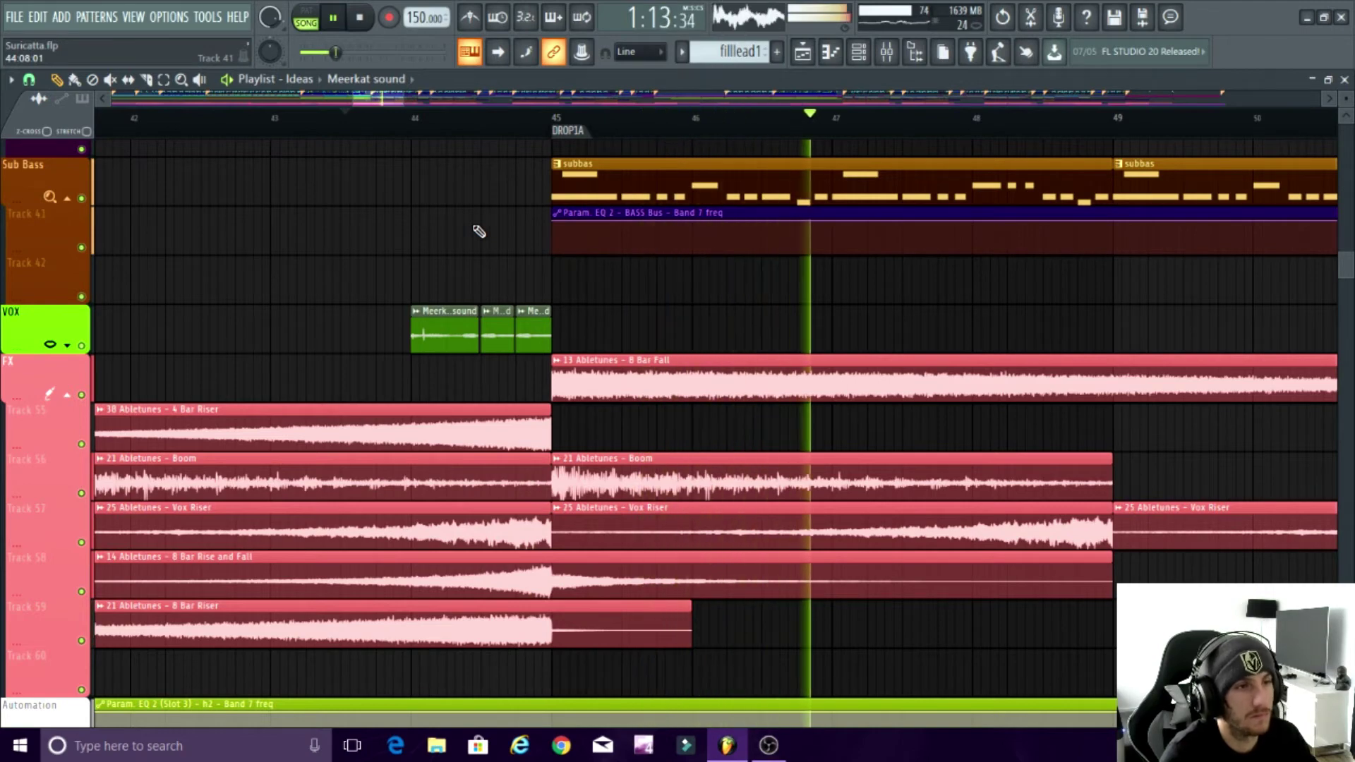
key(space)
Step: Examine how the FX fall, riser and boom clips are spread across the arrangement from the Intro to DROP1D
scroll(399, 260, down, 4)
scroll(425, 240, up, 5)
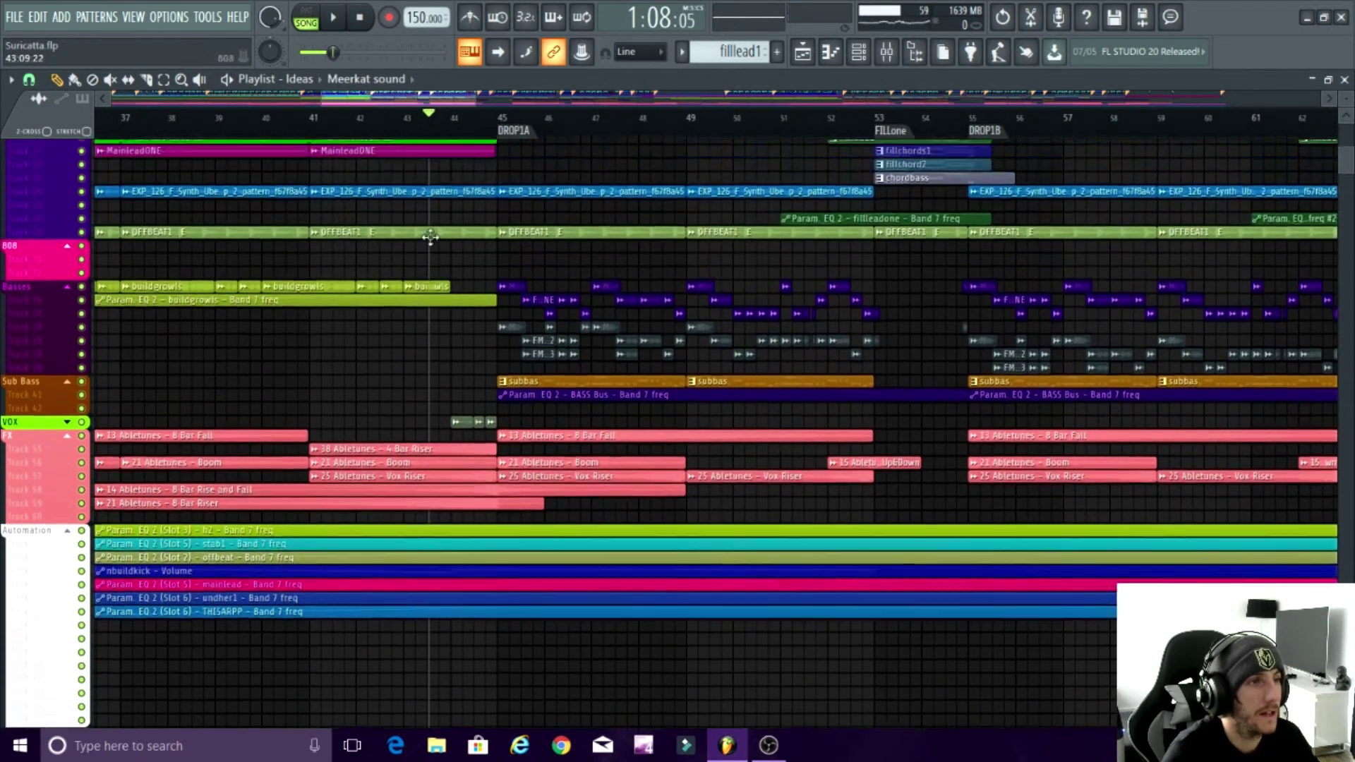
drag(403, 103, 177, 130)
scroll(421, 368, up, 1)
scroll(422, 368, down, 3)
scroll(323, 362, up, 3)
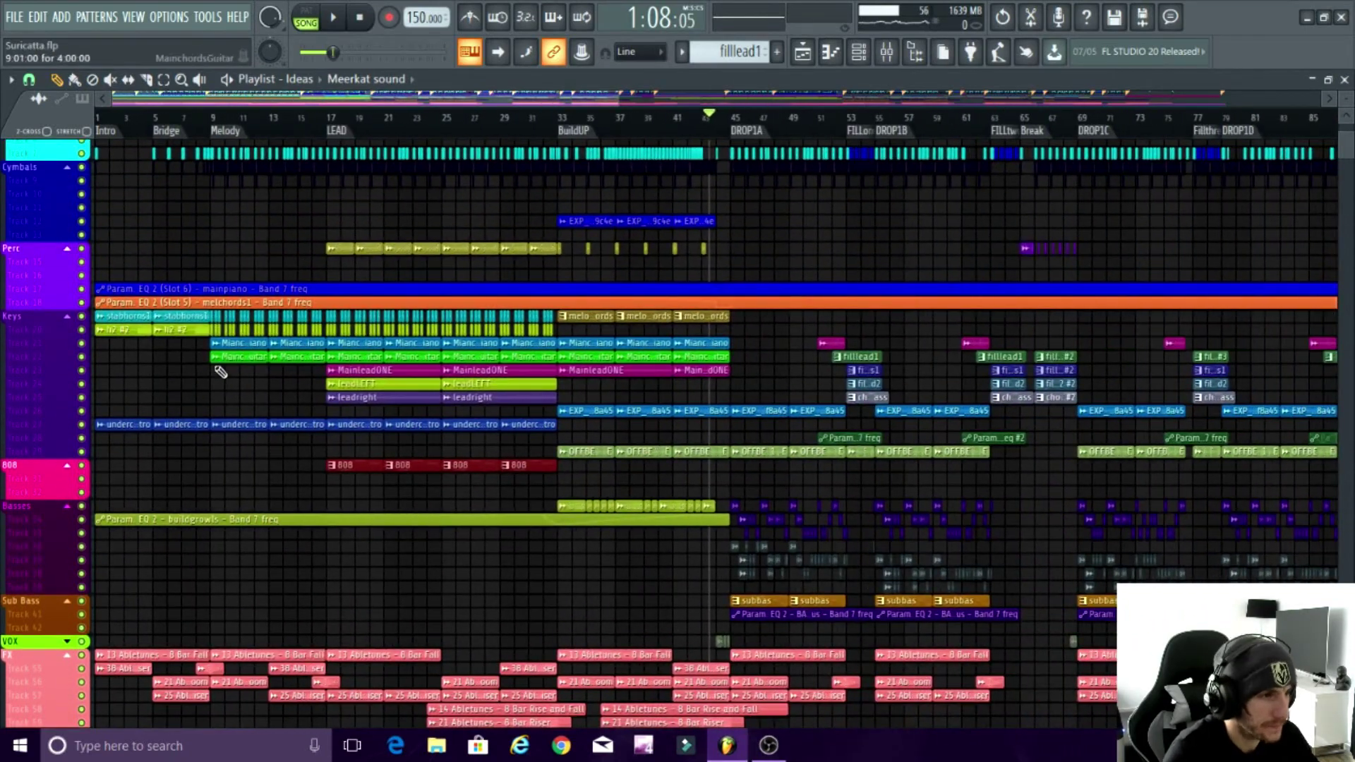
scroll(225, 382, down, 4)
scroll(233, 385, up, 3)
scroll(244, 377, down, 3)
scroll(240, 381, down, 3)
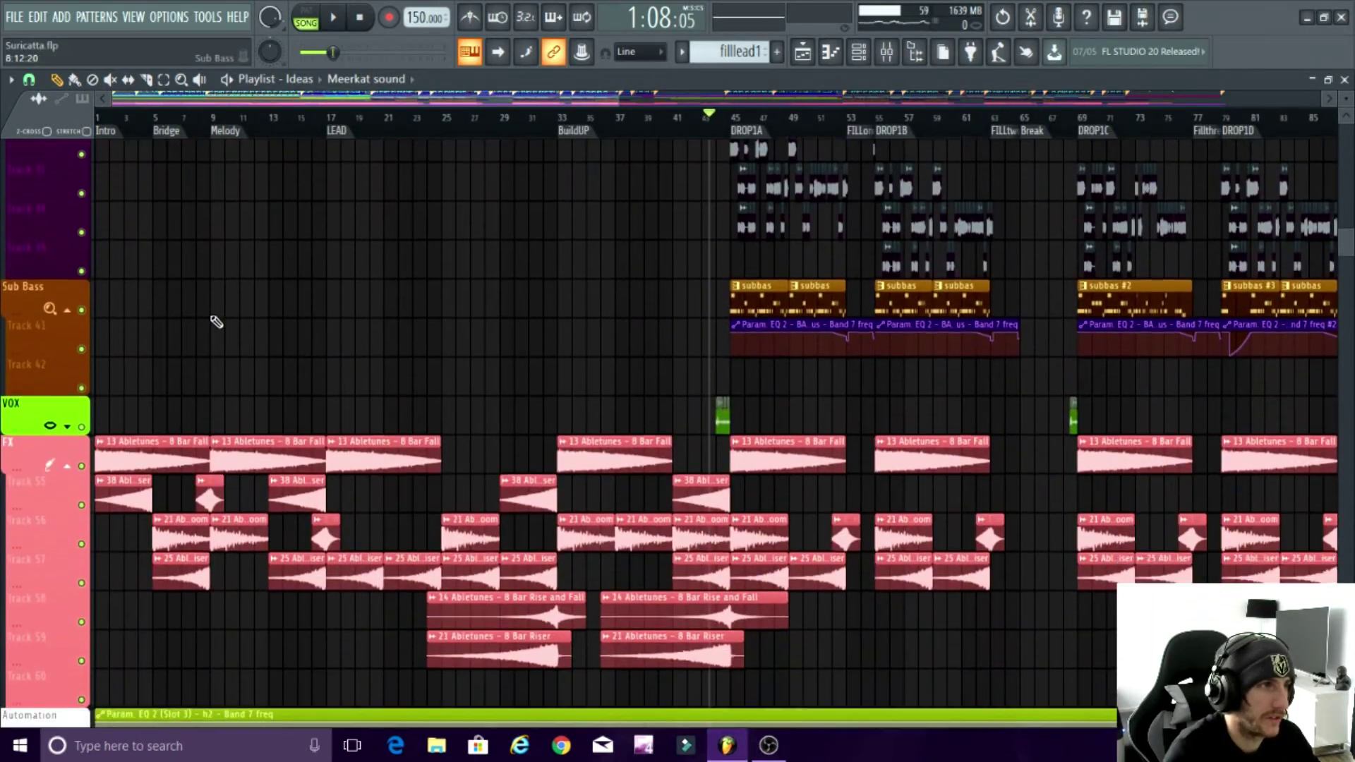
Step: Play the opening of the Intro from bar 1 and stop
click(103, 119)
key(space)
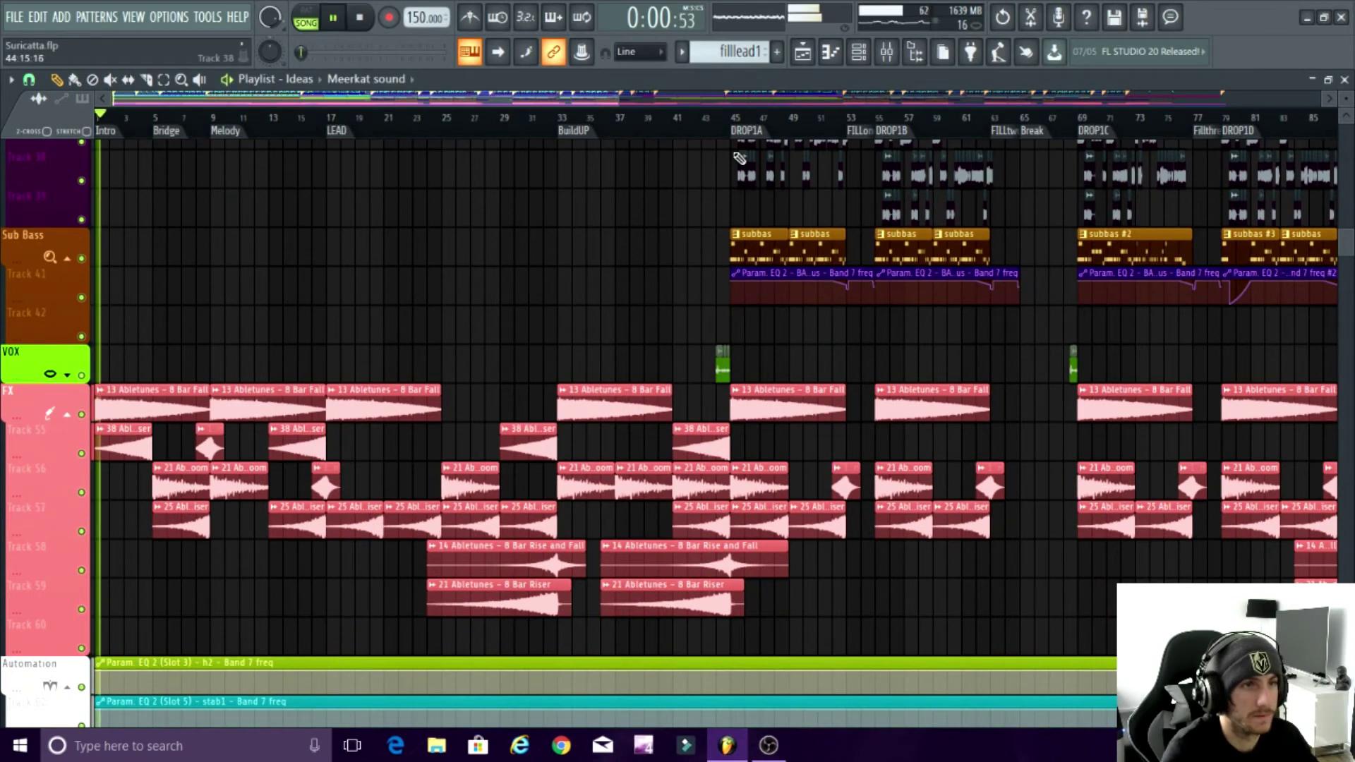
key(space)
Step: Inspect the effect slots of the individual FX mixer tracks, including miniupdown, up4, i pact and voxrise
click(890, 61)
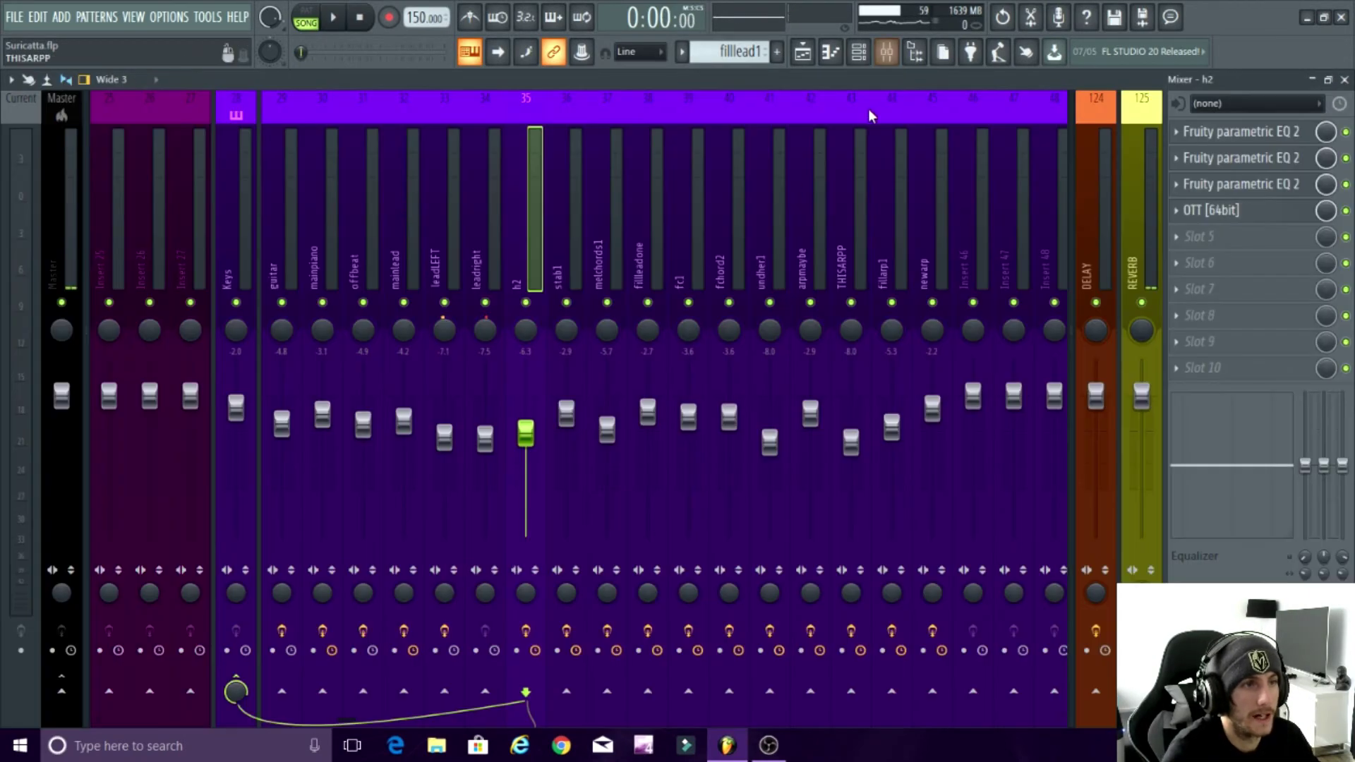
drag(344, 720, 1040, 695)
click(455, 283)
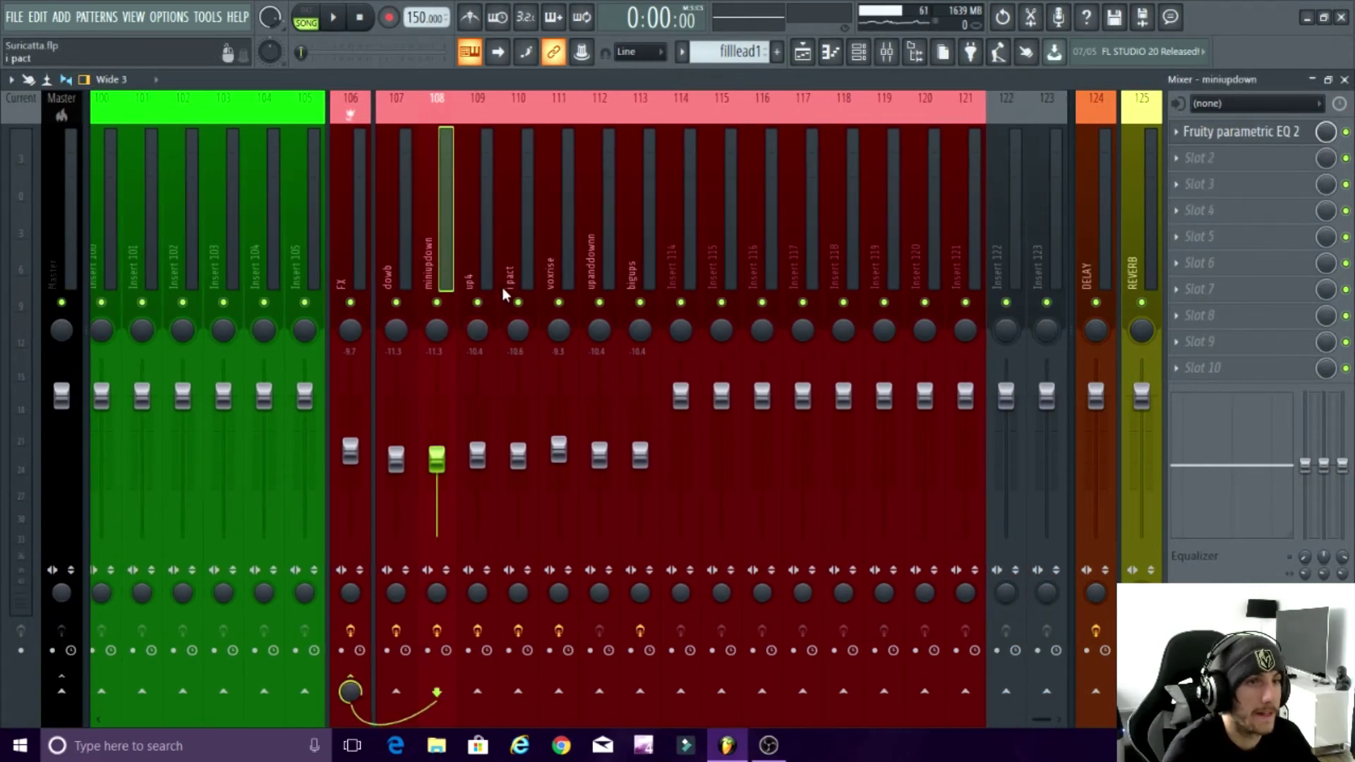
click(528, 262)
click(569, 255)
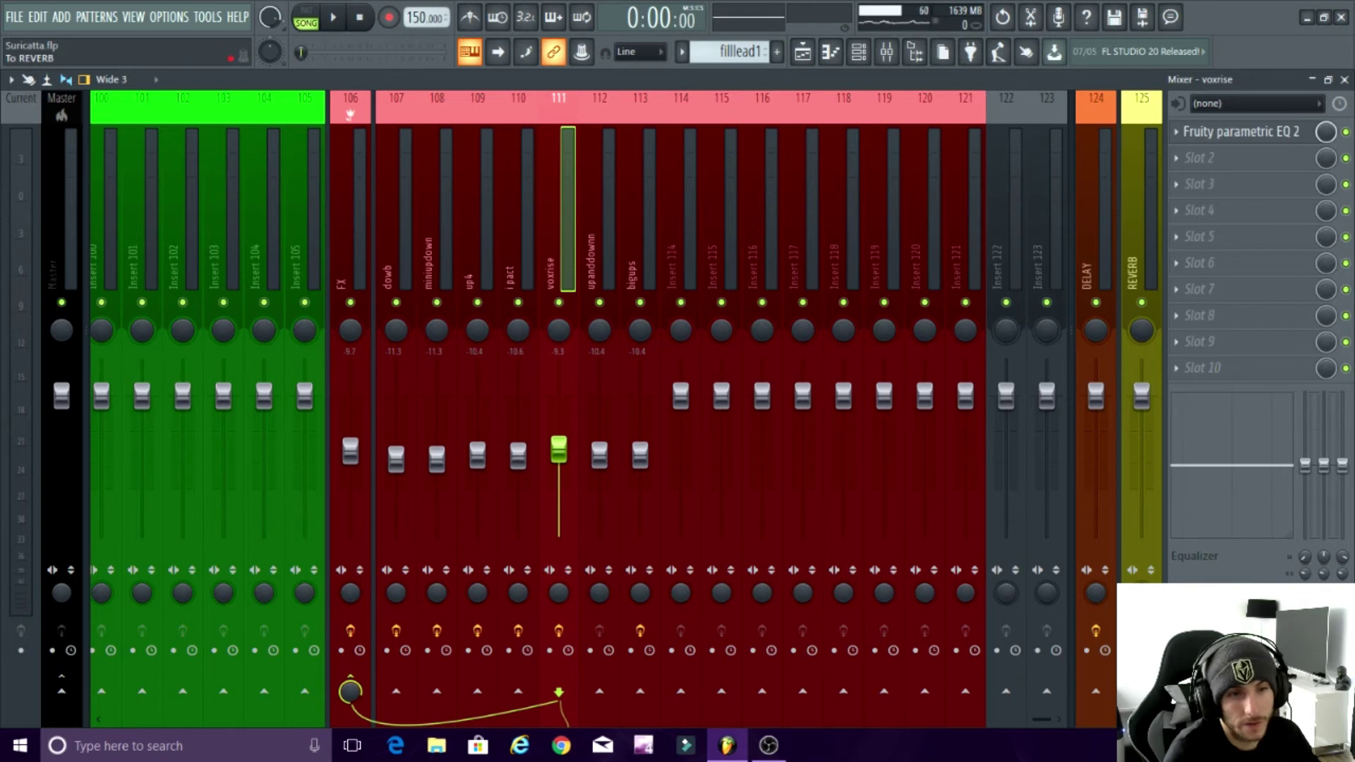
click(634, 209)
click(596, 226)
click(465, 232)
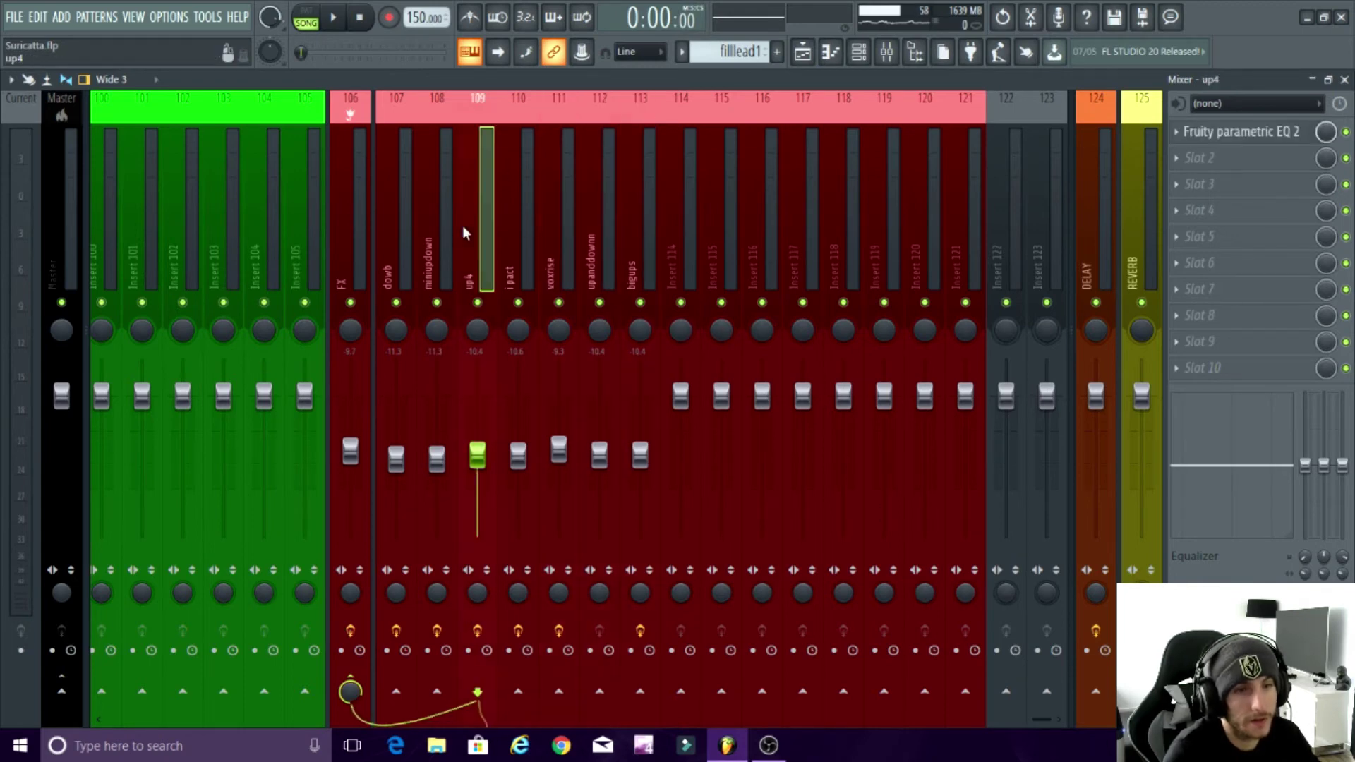
click(406, 235)
click(428, 240)
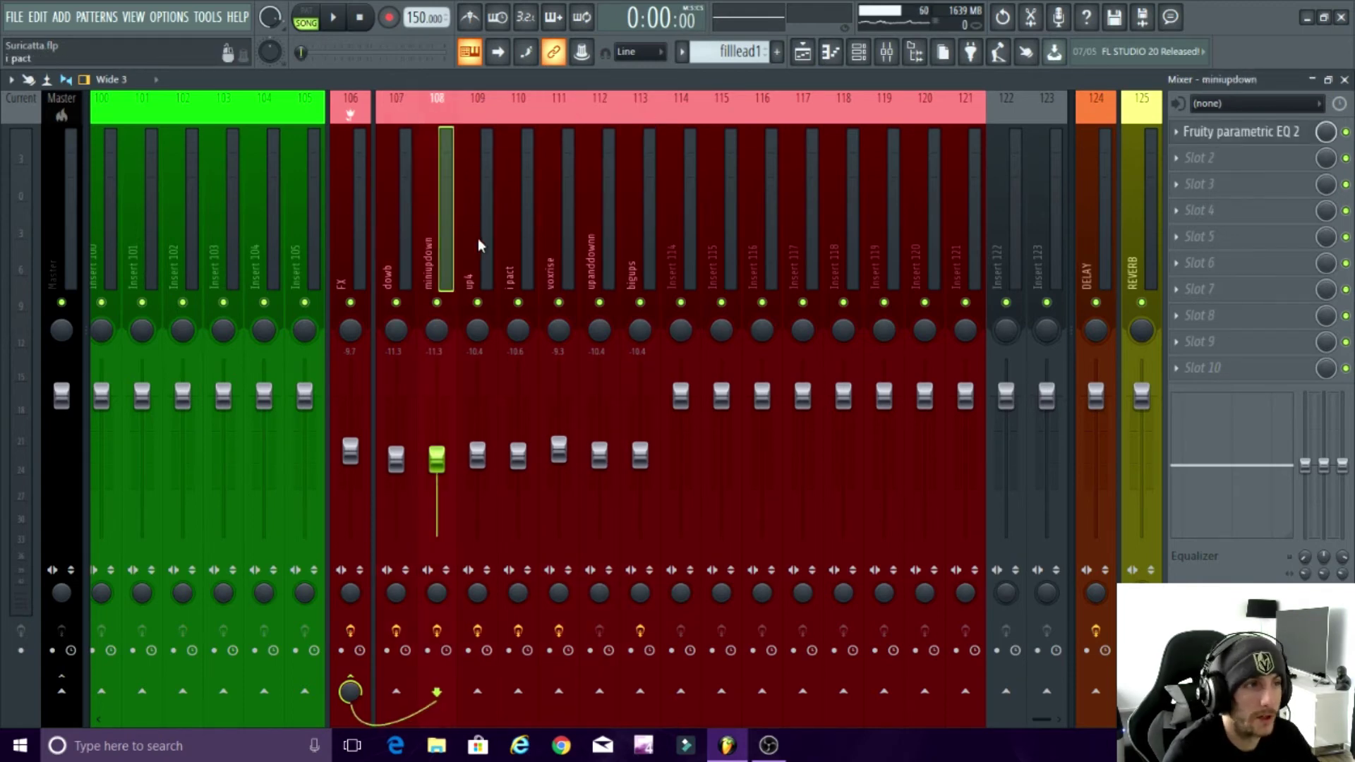
Step: Inspect Brauer Motion Stereo on the FX bus while playing the Intro, then close the plugin and the mixer
click(359, 237)
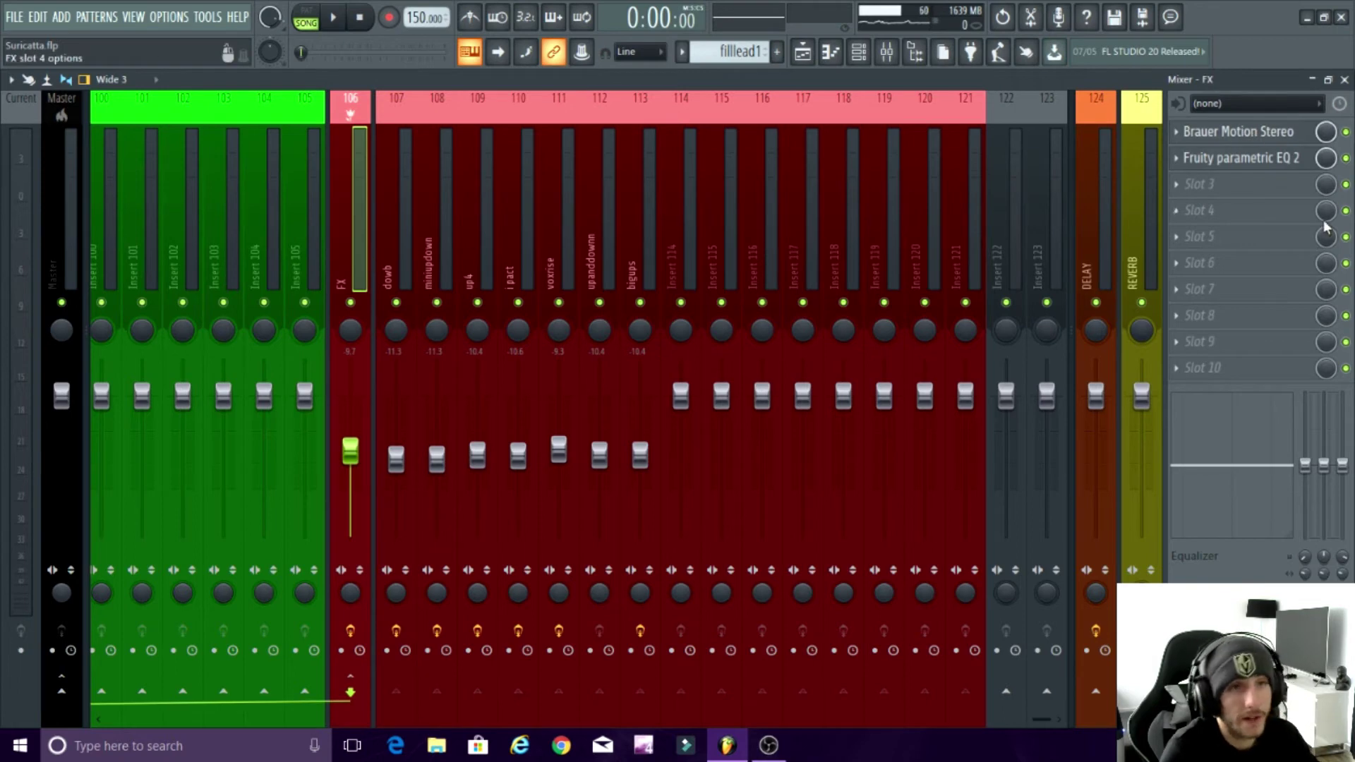
click(1214, 134)
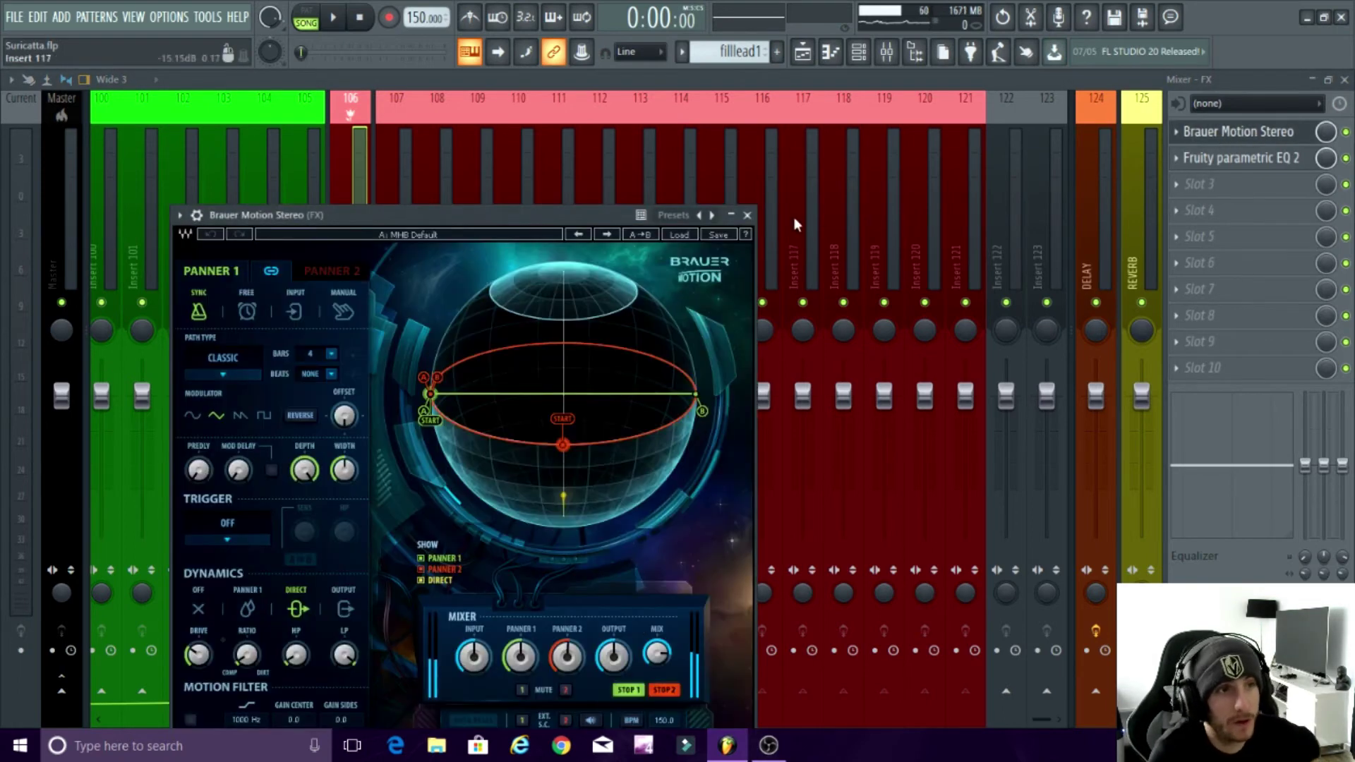
drag(585, 213, 693, 173)
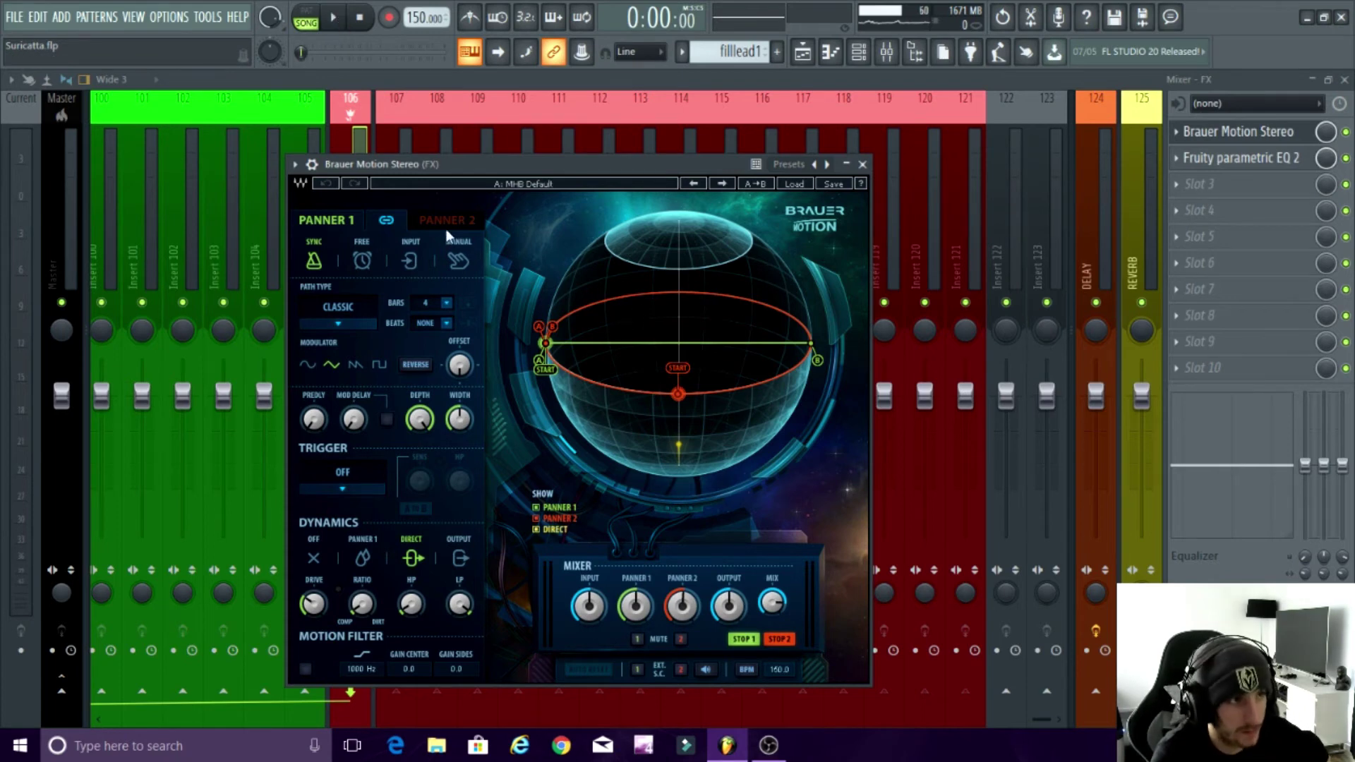
click(334, 17)
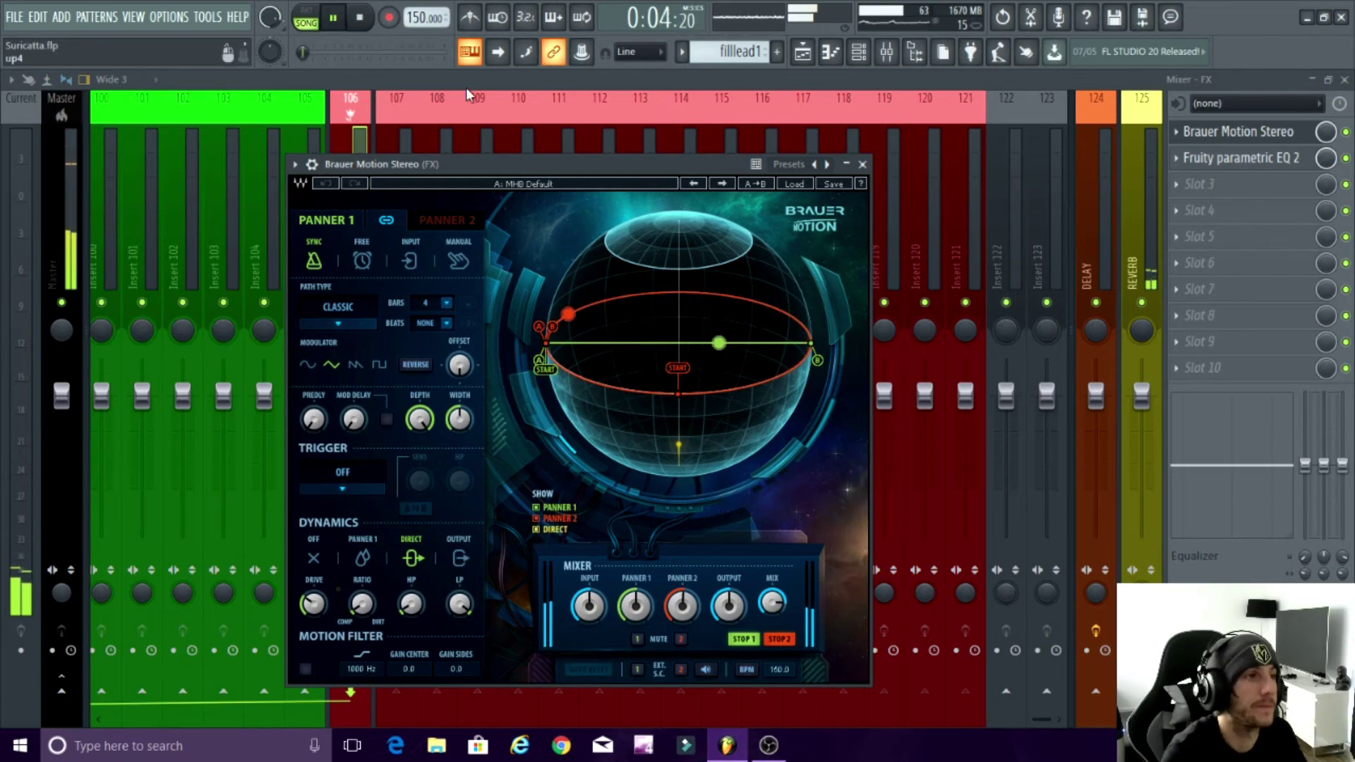
click(346, 18)
click(862, 164)
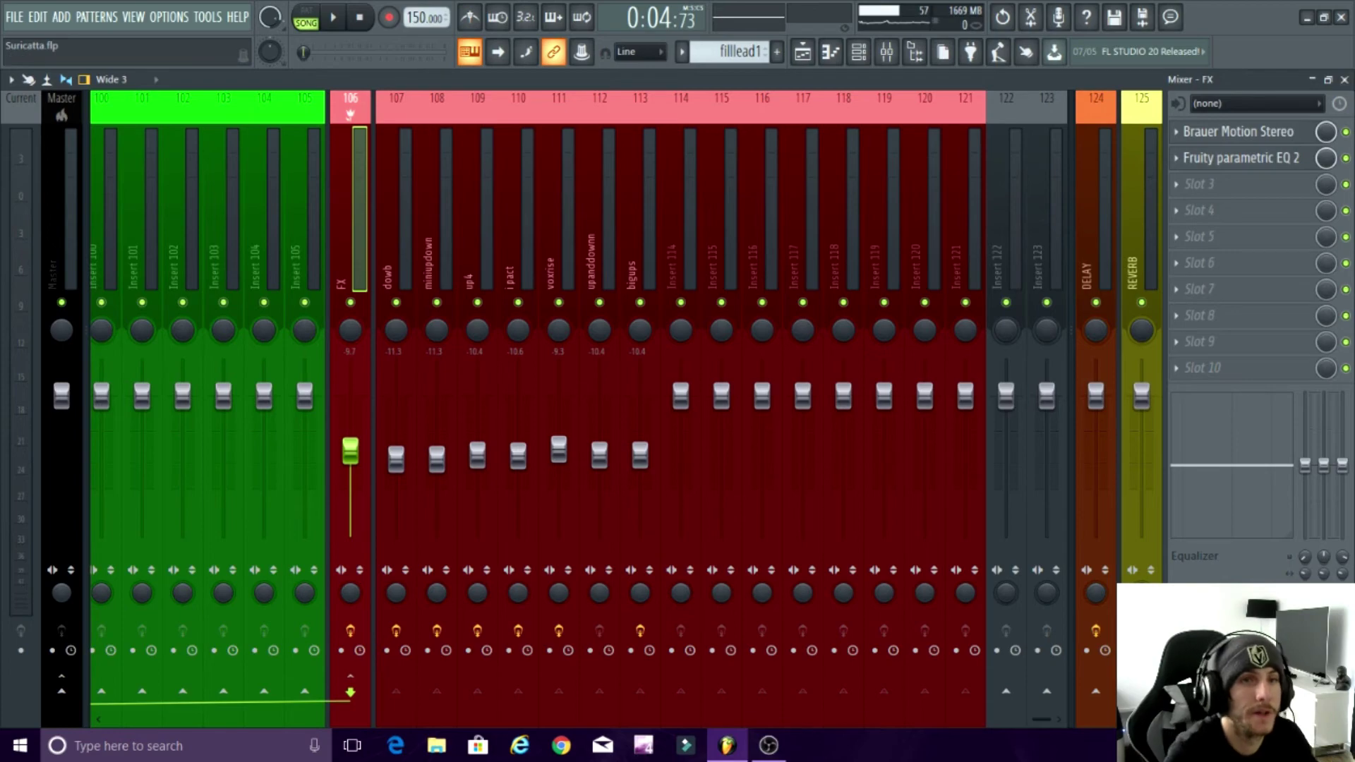
click(1344, 79)
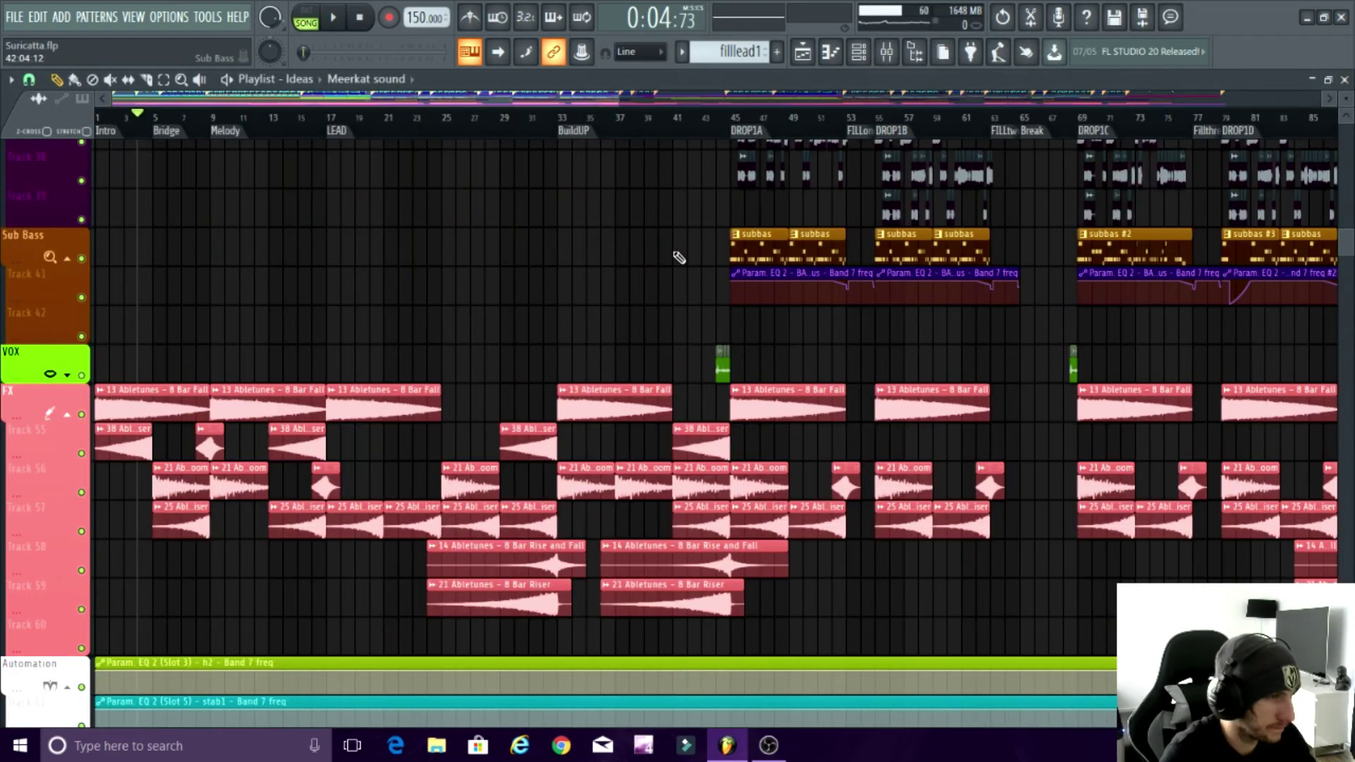
Step: Look over the full arrangement through the second drops and return to the drum, percussion and keys clips from the Intro to BuildUP
scroll(550, 259, down, 4)
scroll(520, 282, up, 4)
scroll(409, 418, down, 3)
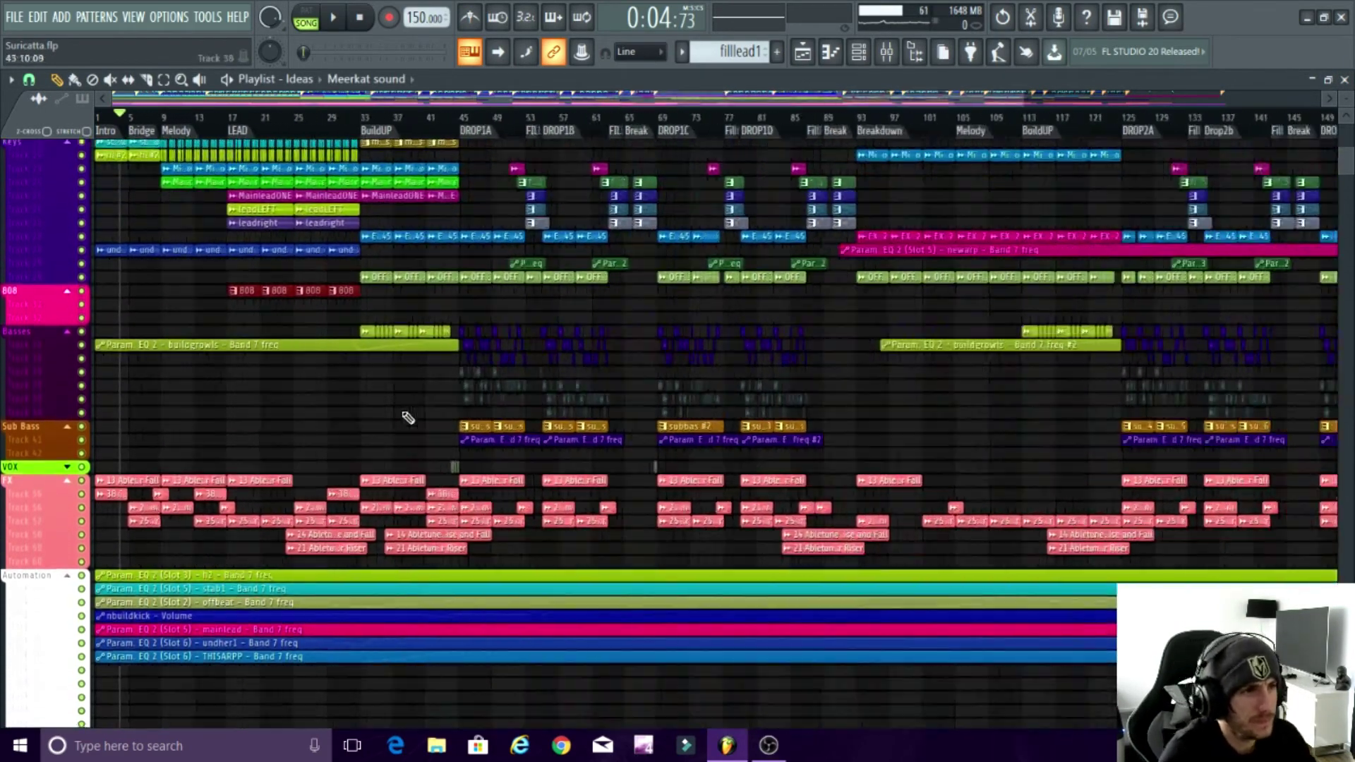
scroll(409, 421, up, 2)
scroll(408, 421, up, 2)
scroll(393, 257, up, 3)
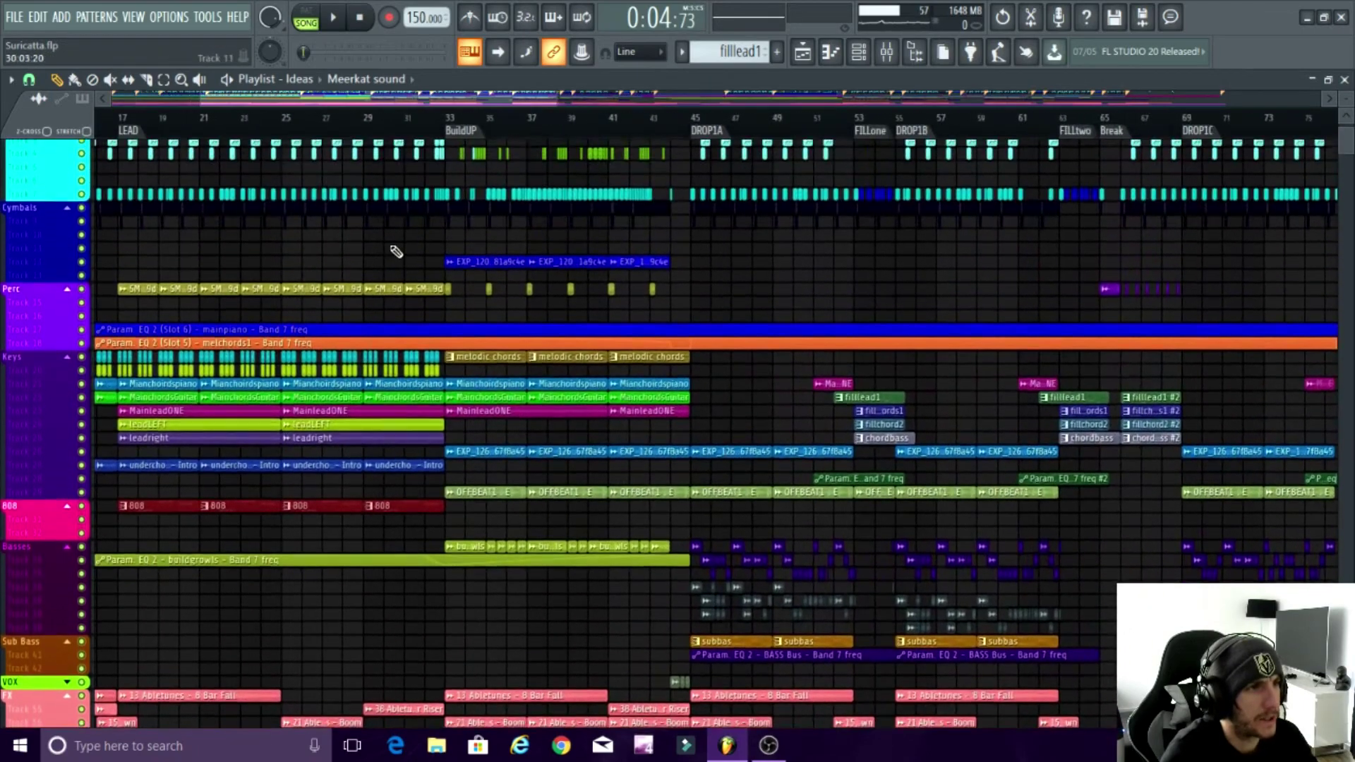
scroll(620, 293, down, 4)
scroll(638, 318, up, 2)
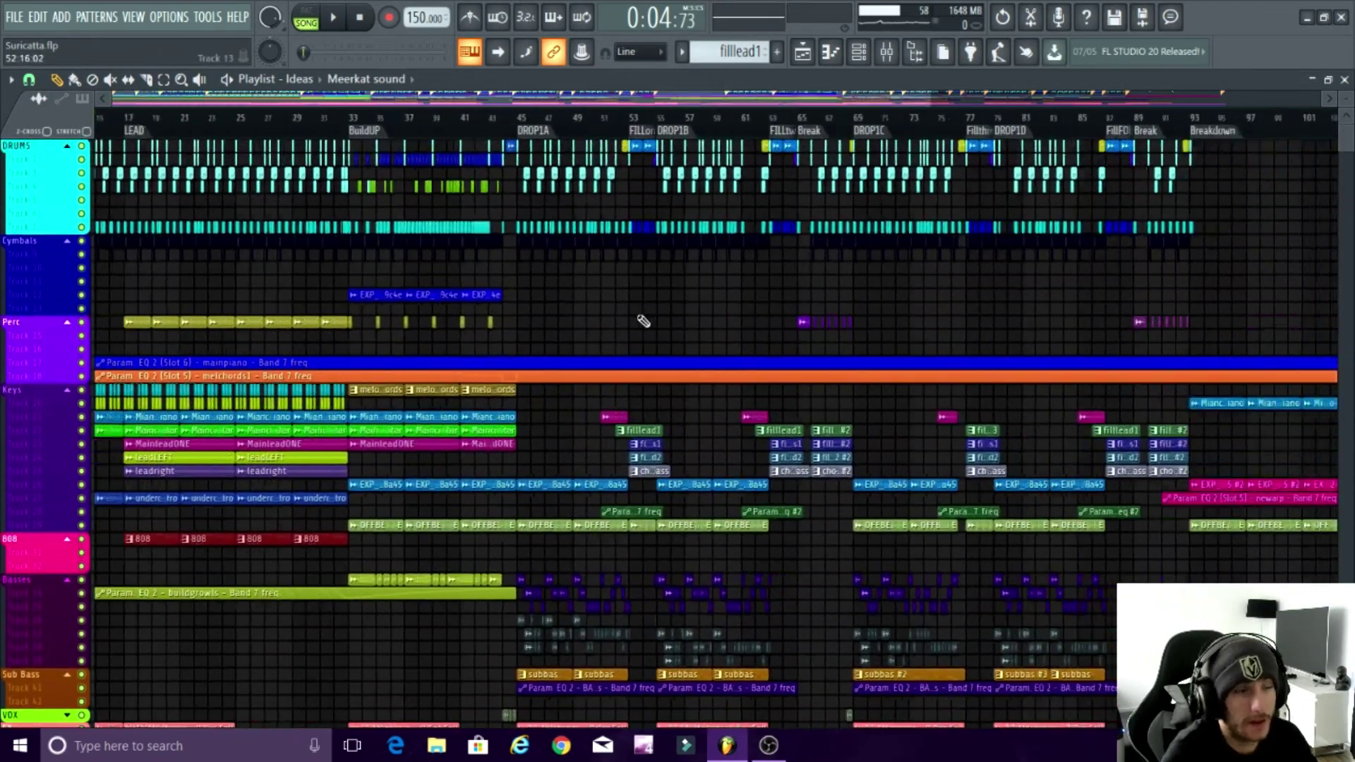
scroll(247, 212, up, 4)
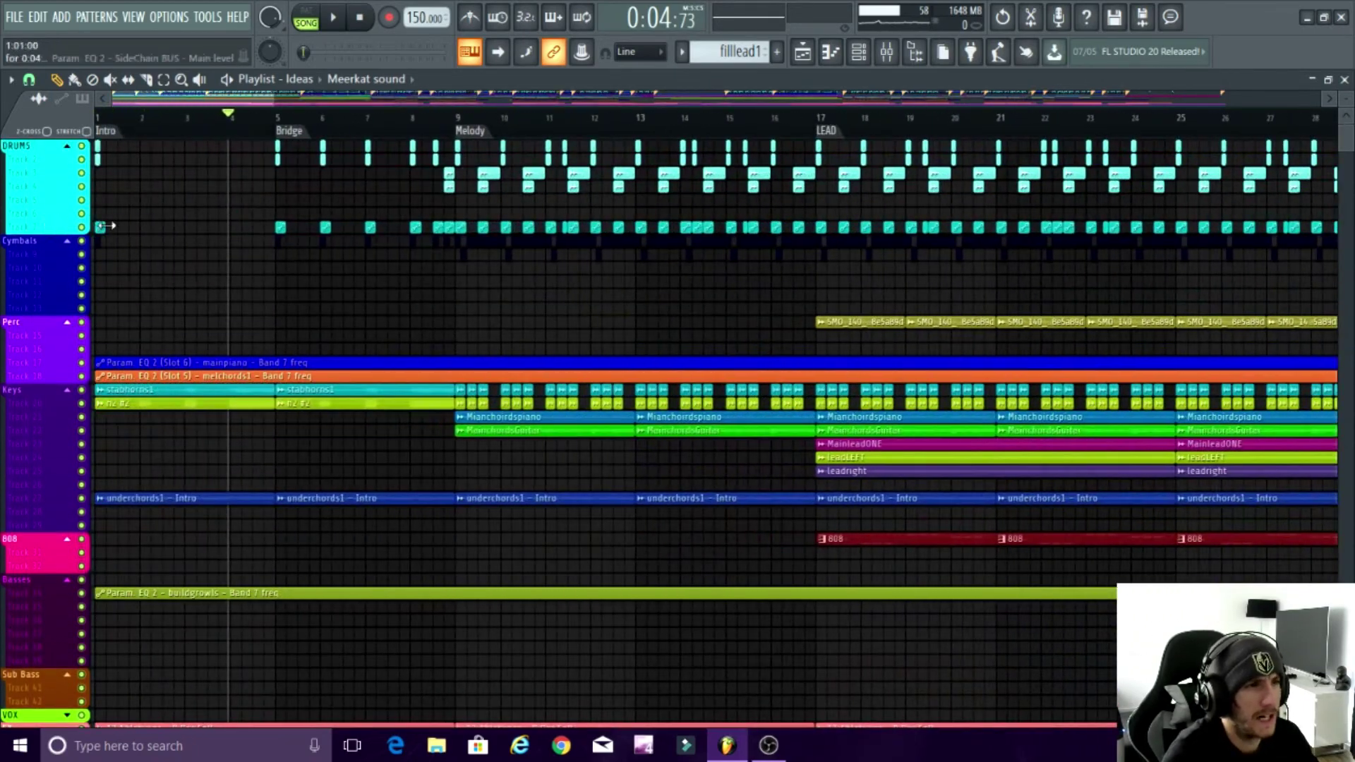
scroll(188, 268, up, 6)
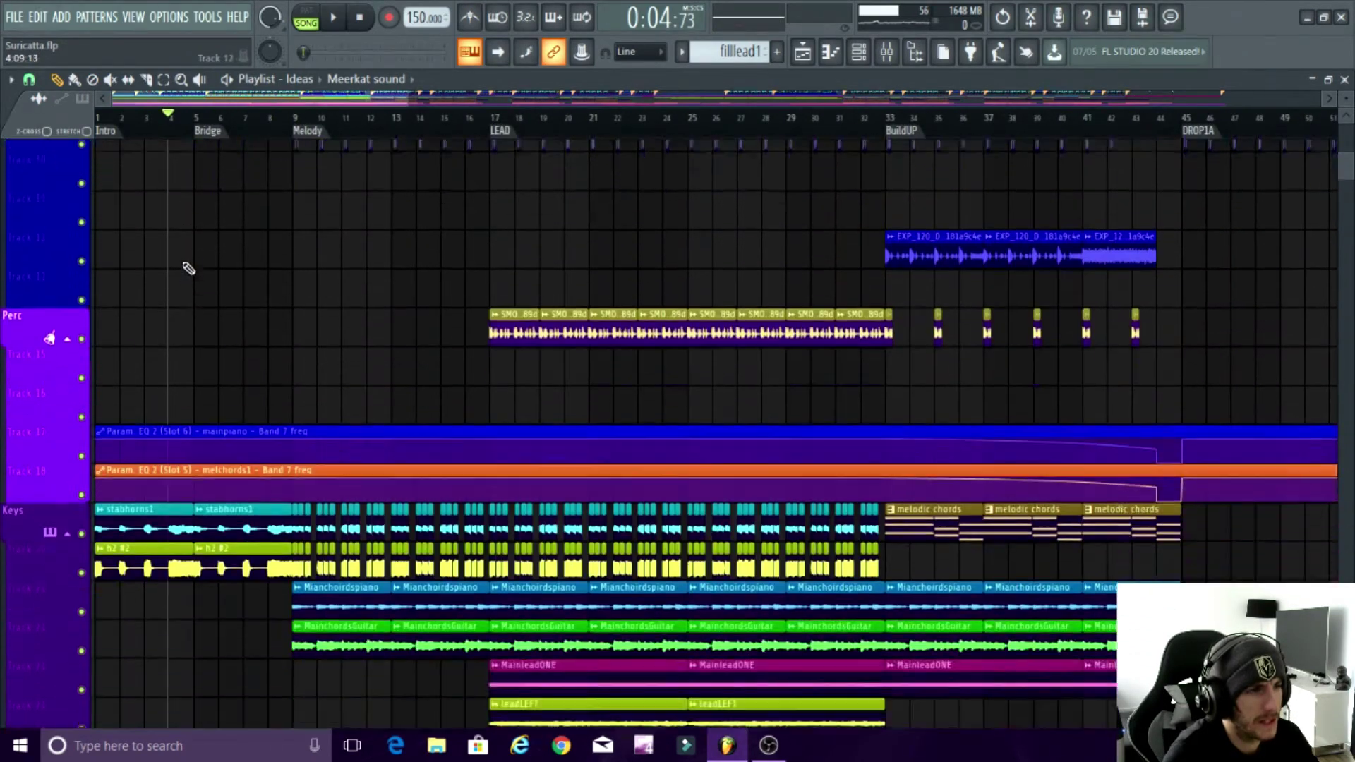
scroll(184, 265, down, 6)
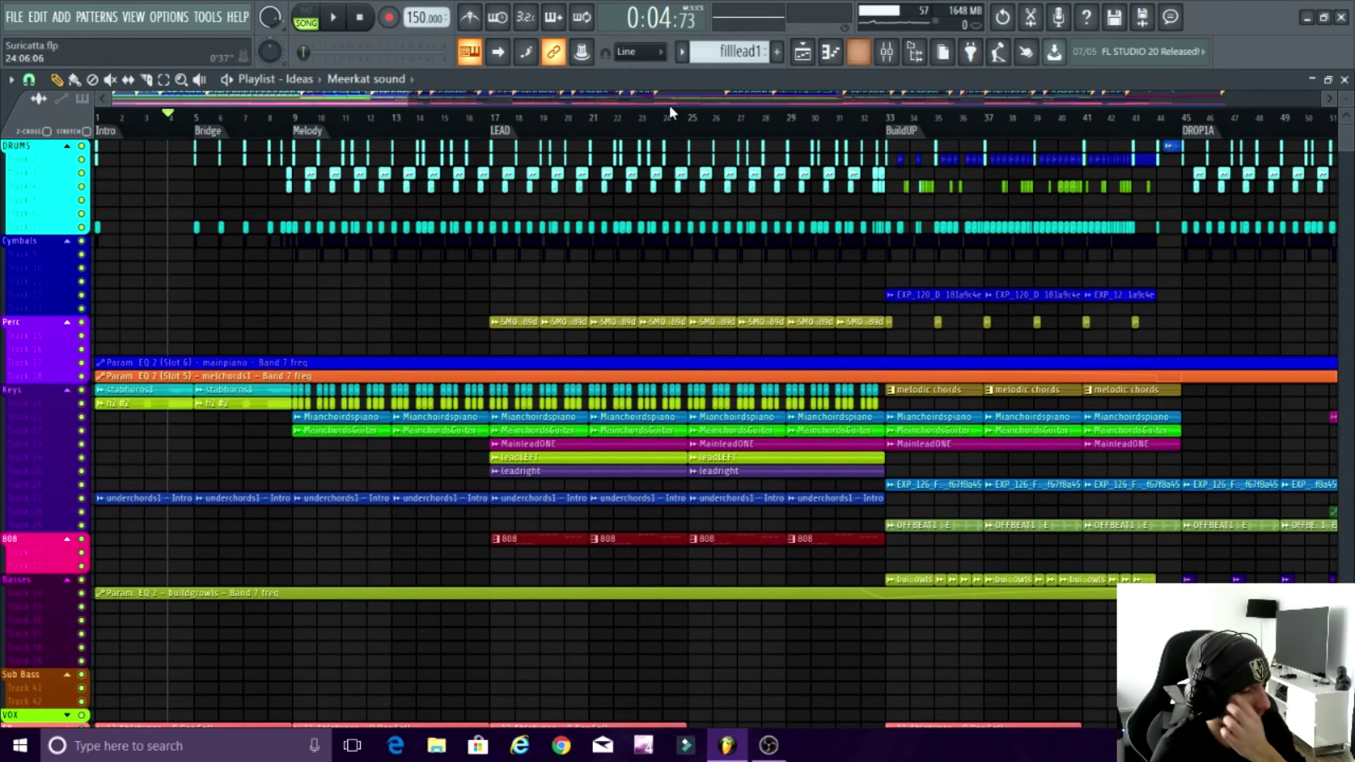
Step: Check the FX bus in the mixer once more, close the mixer, and return the song position to the start
click(887, 52)
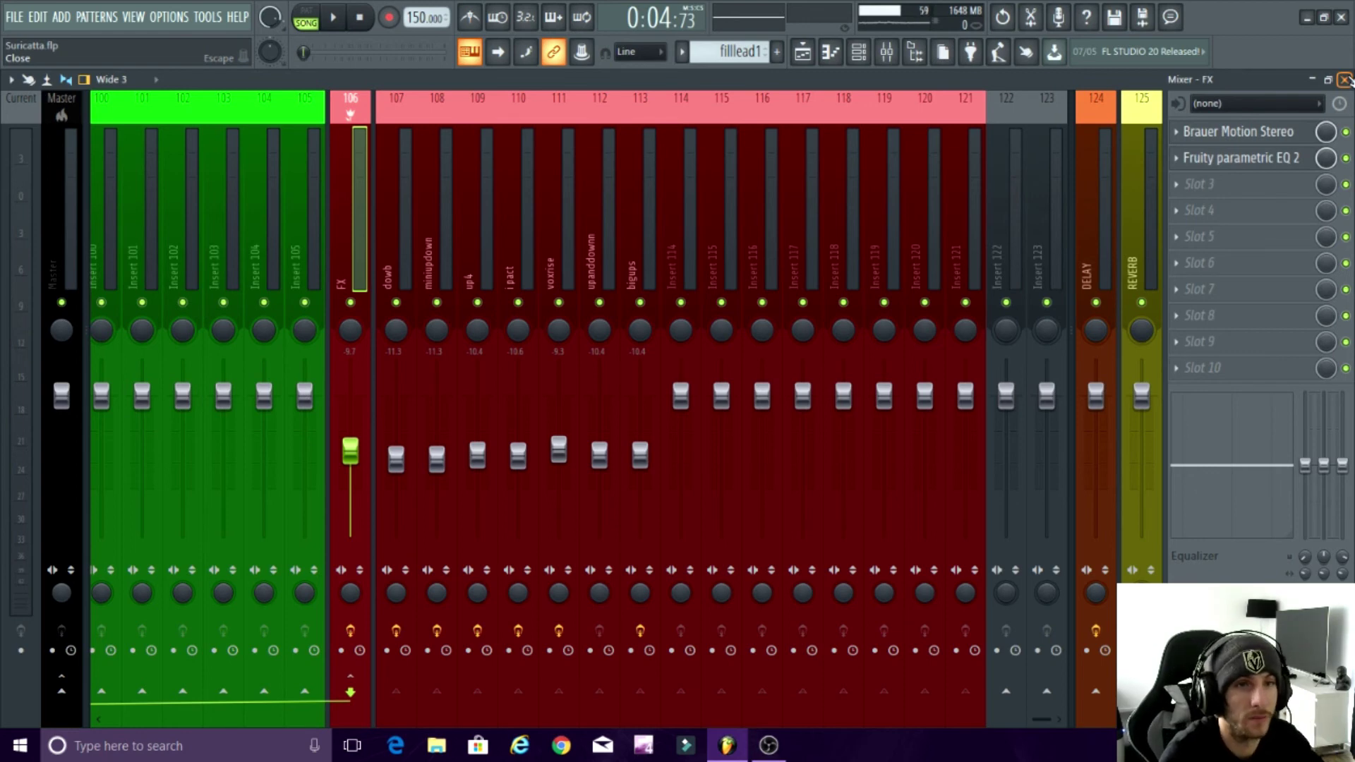
click(1344, 79)
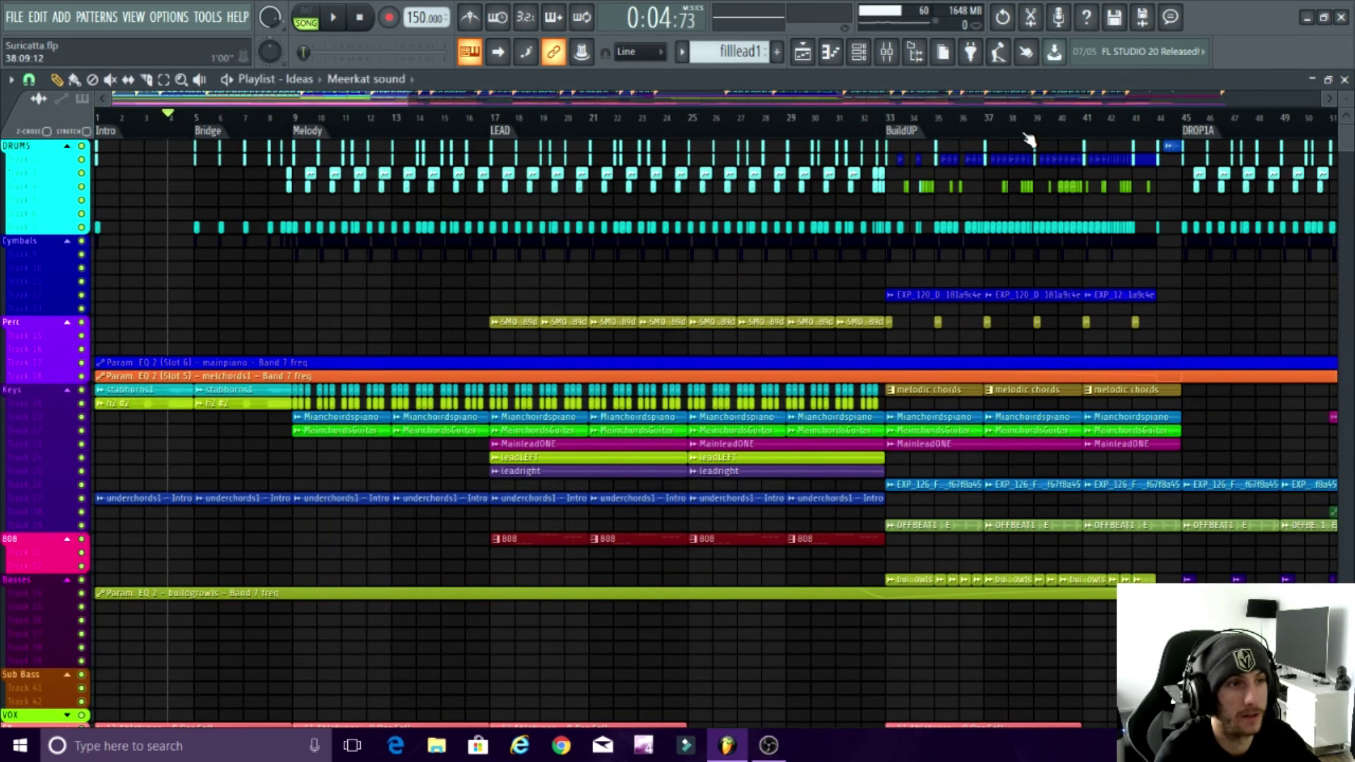
key(space)
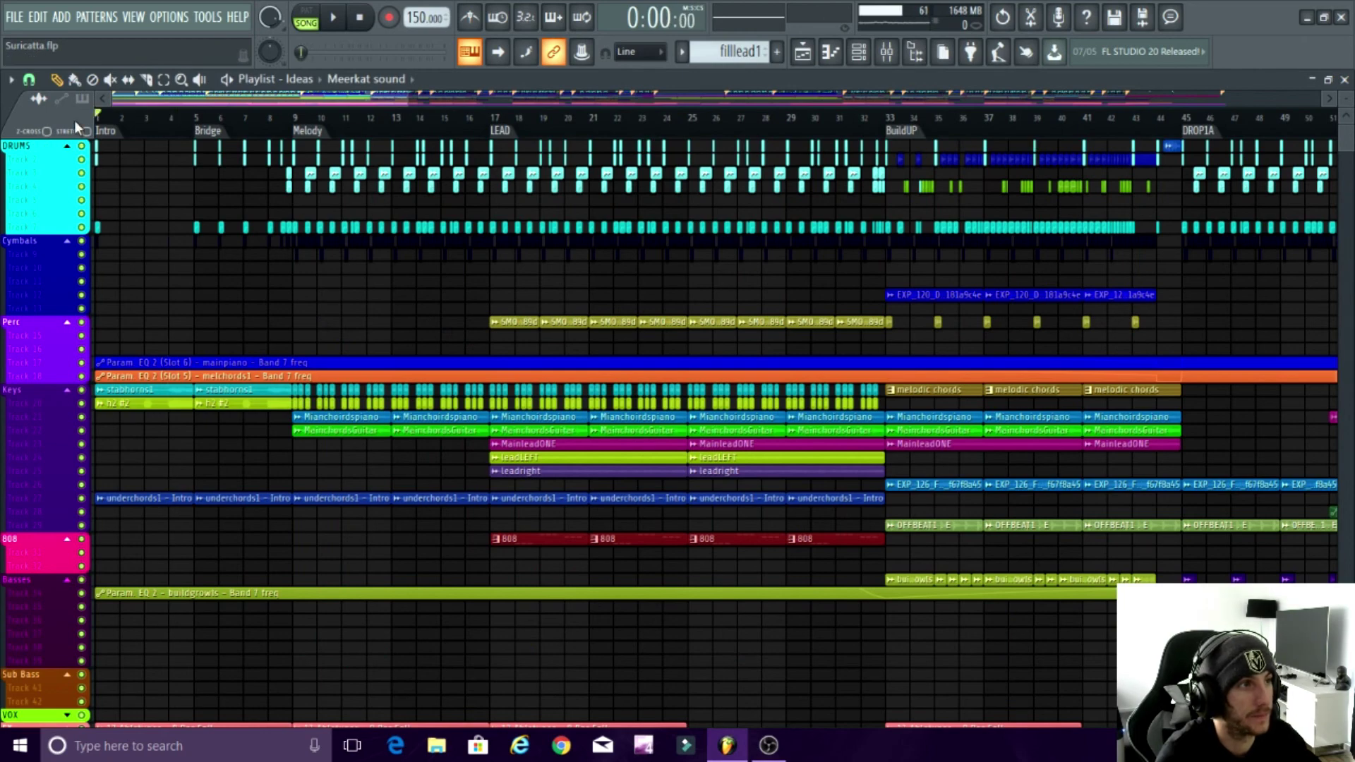
Step: Examine the clip layout from the Intro through the LEAD and BuildUP to DROP1A and DROP1B
scroll(143, 207, down, 4)
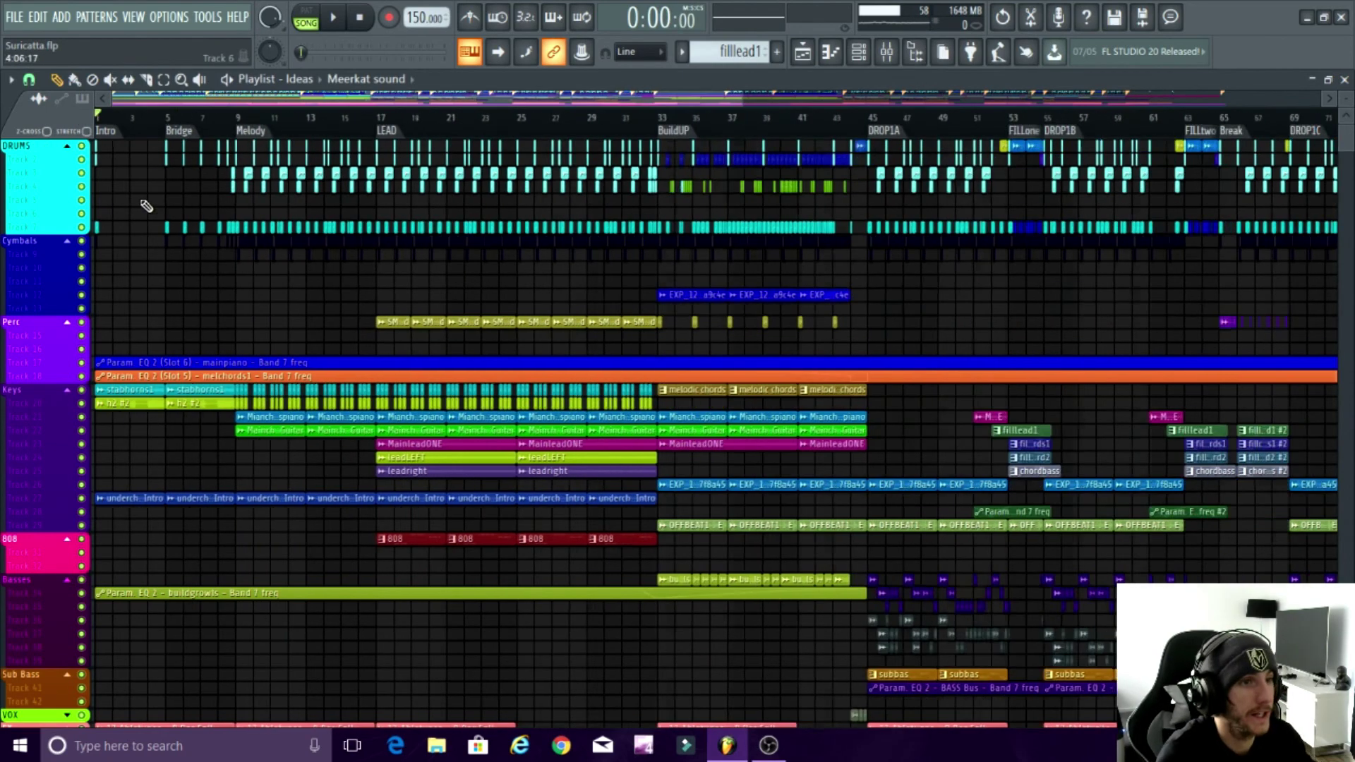
scroll(208, 210, up, 5)
scroll(388, 236, down, 1)
scroll(433, 285, down, 2)
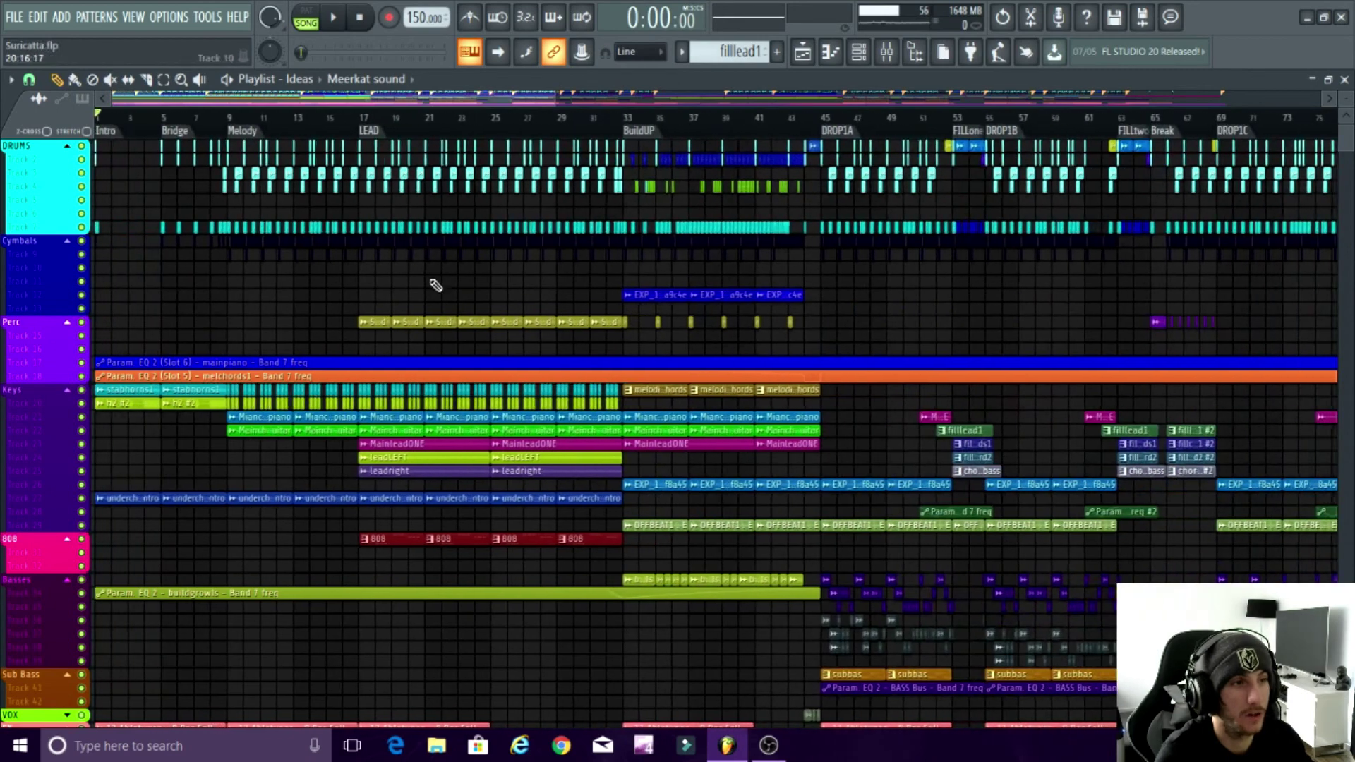
scroll(437, 283, up, 3)
scroll(443, 281, up, 2)
scroll(448, 280, down, 3)
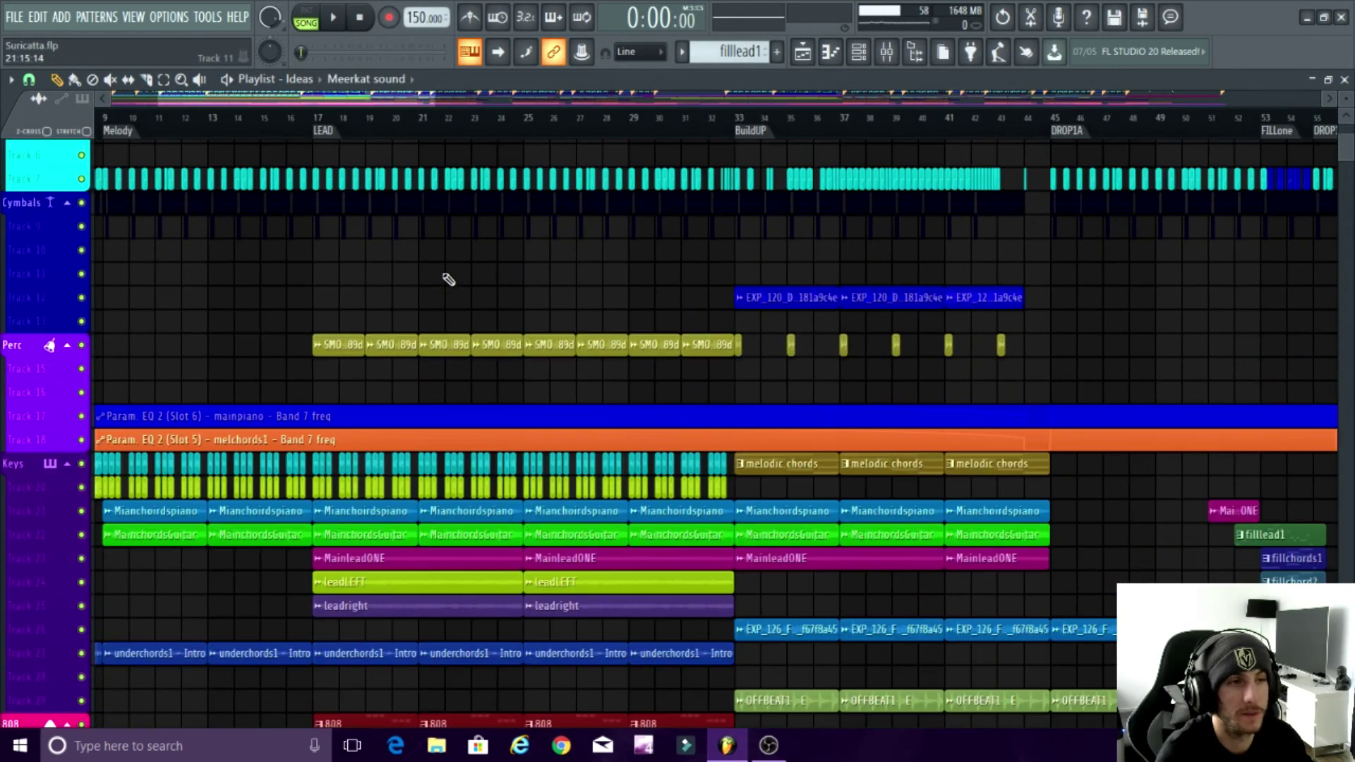
scroll(476, 310, down, 2)
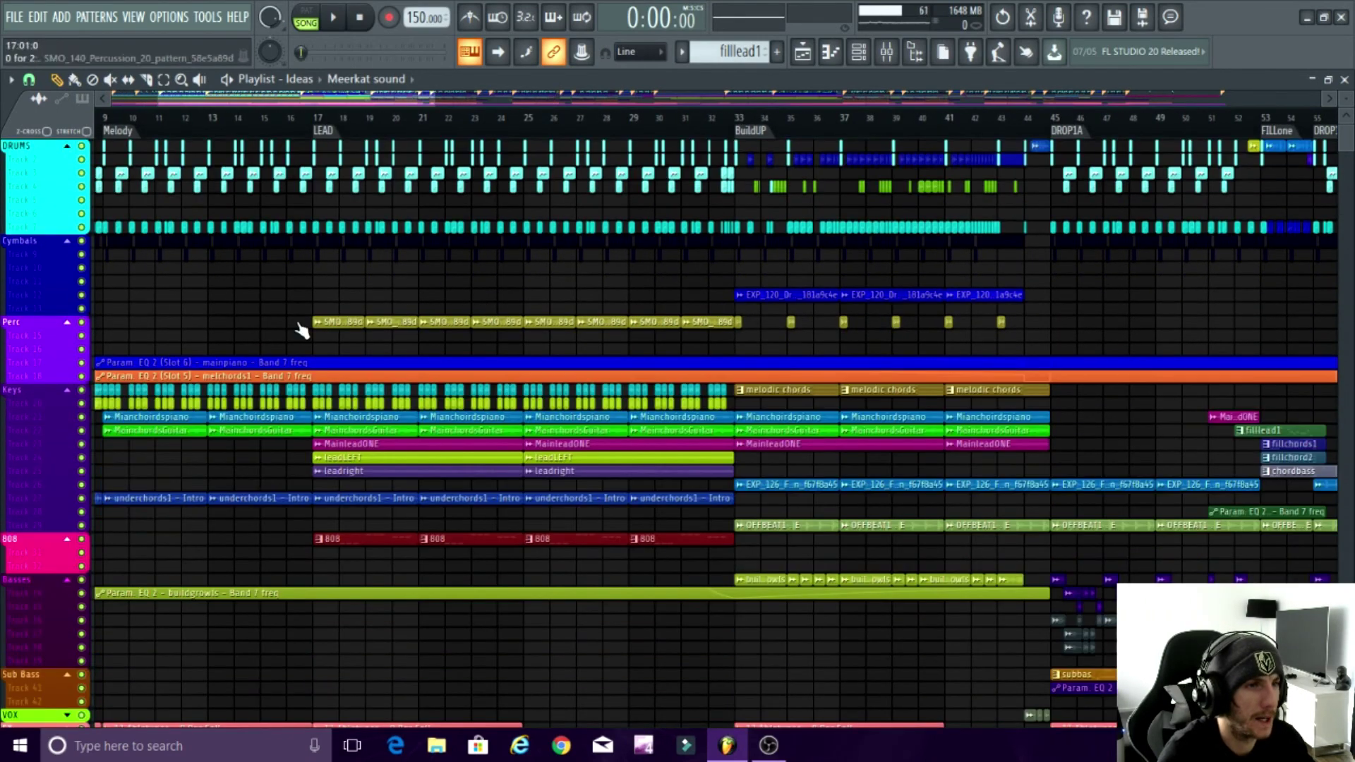
scroll(324, 314, down, 2)
scroll(590, 326, up, 4)
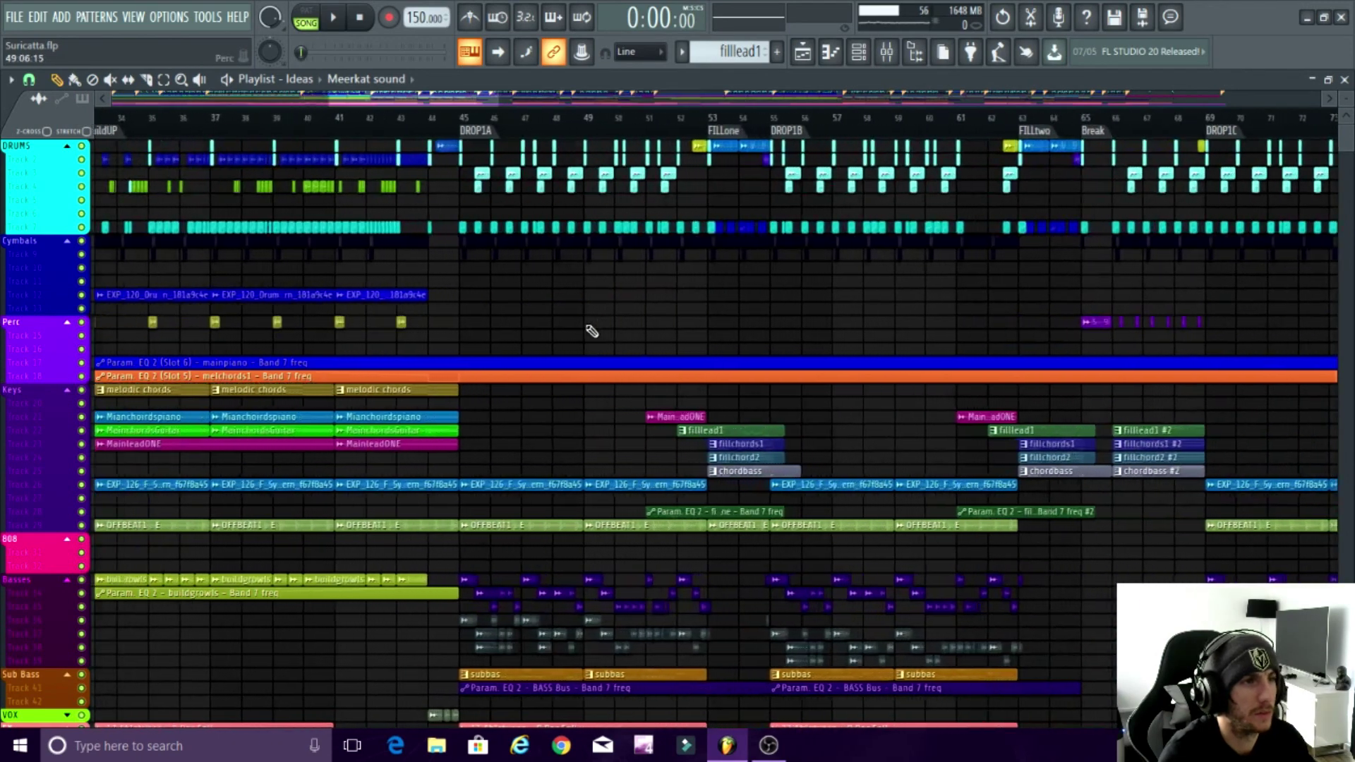
Step: Examine the bass, sub bass, FX and keys clips from DROP1A through DROP1D and look over the full arrangement up to the second drops
scroll(453, 308, up, 3)
scroll(458, 312, down, 2)
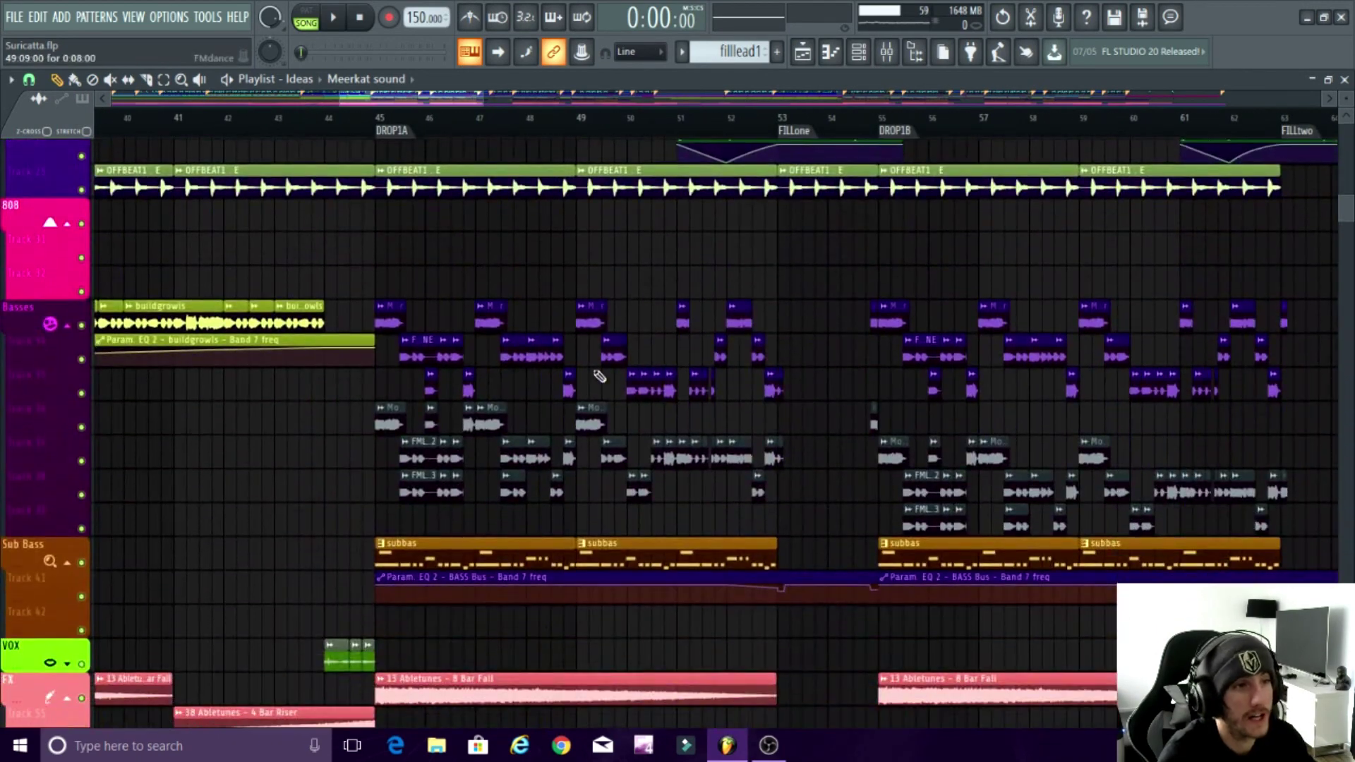
scroll(490, 357, up, 4)
scroll(520, 453, down, 2)
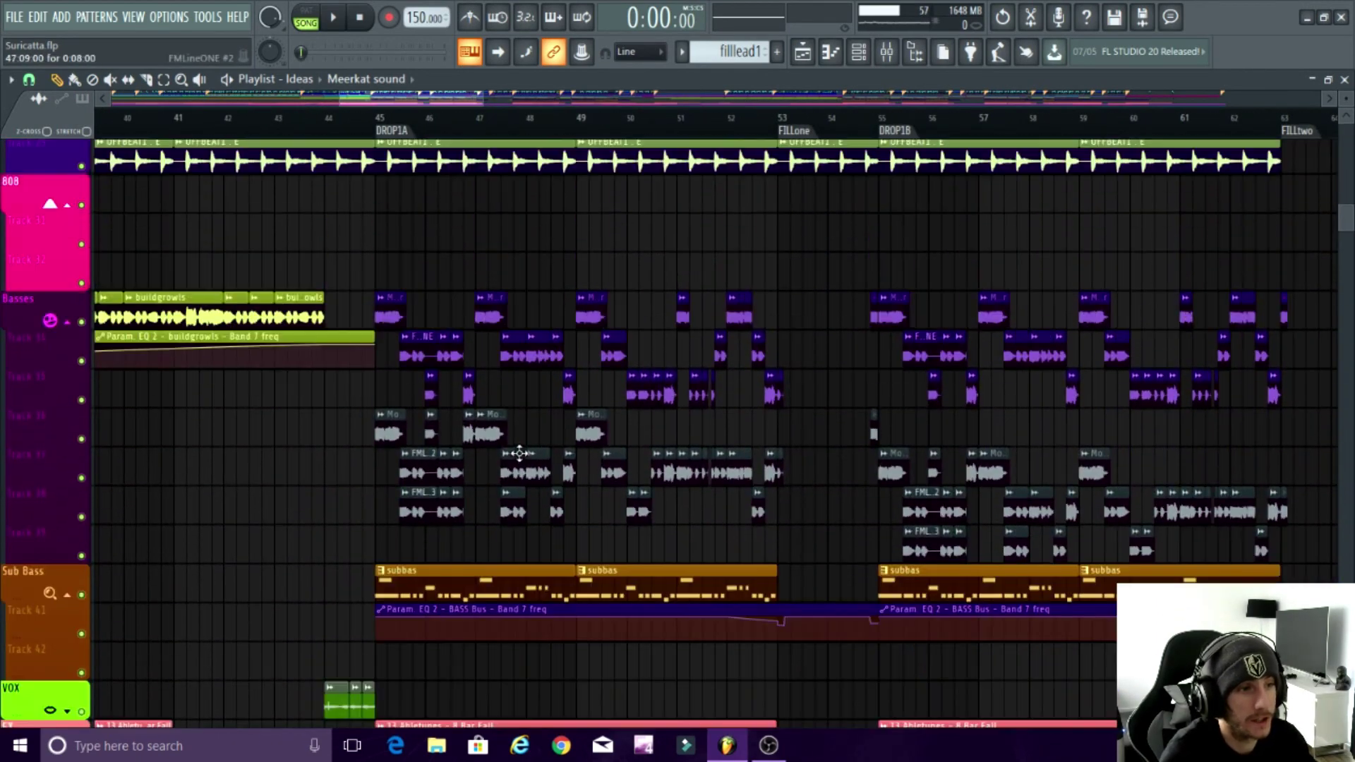
scroll(493, 582, down, 3)
scroll(551, 578, down, 4)
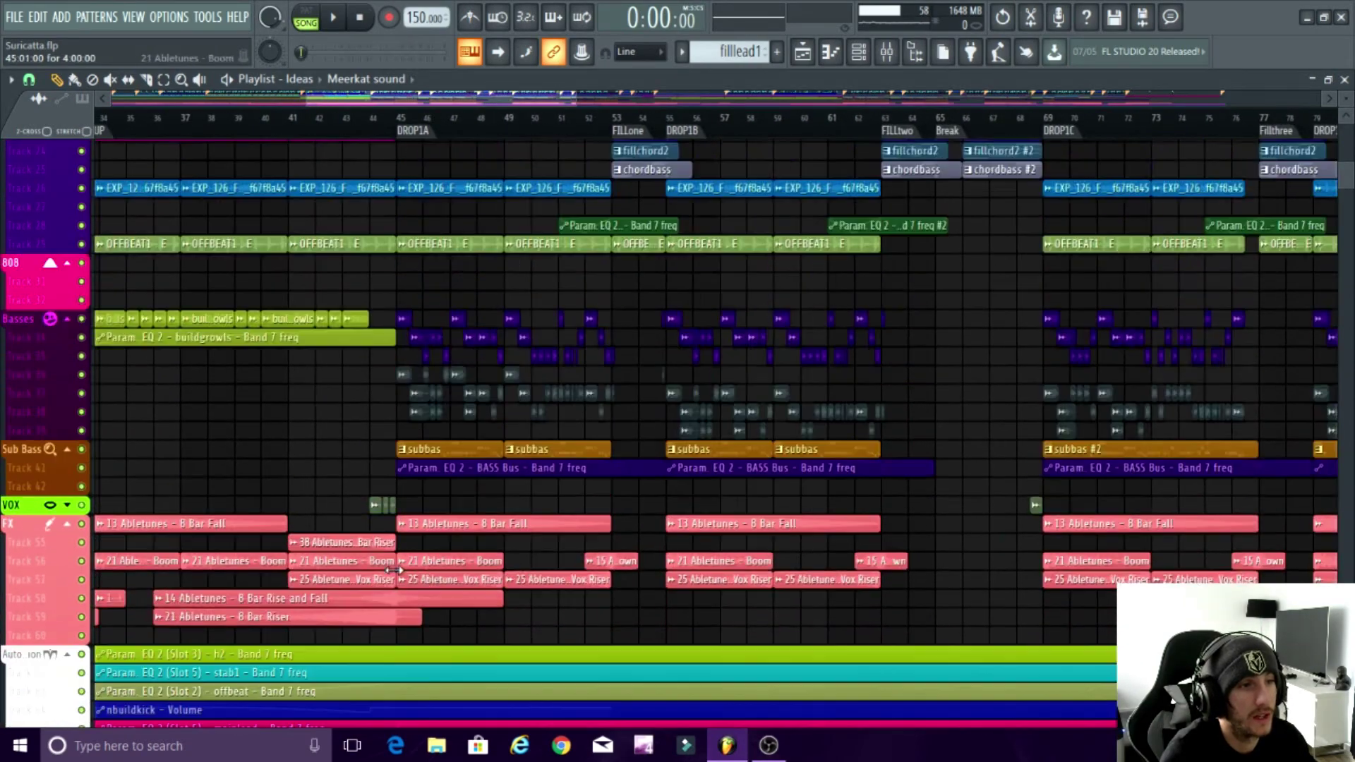
scroll(494, 543, up, 3)
scroll(469, 520, up, 4)
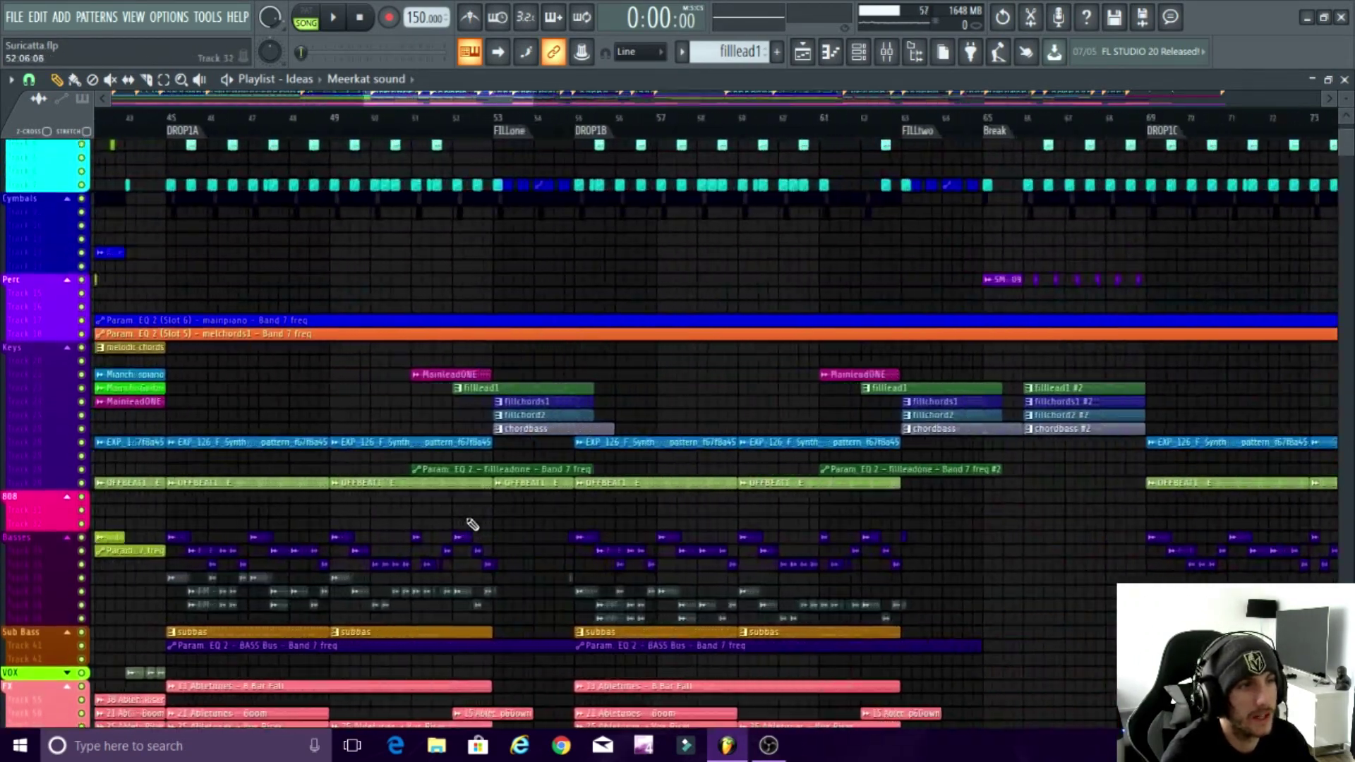
scroll(352, 367, down, 5)
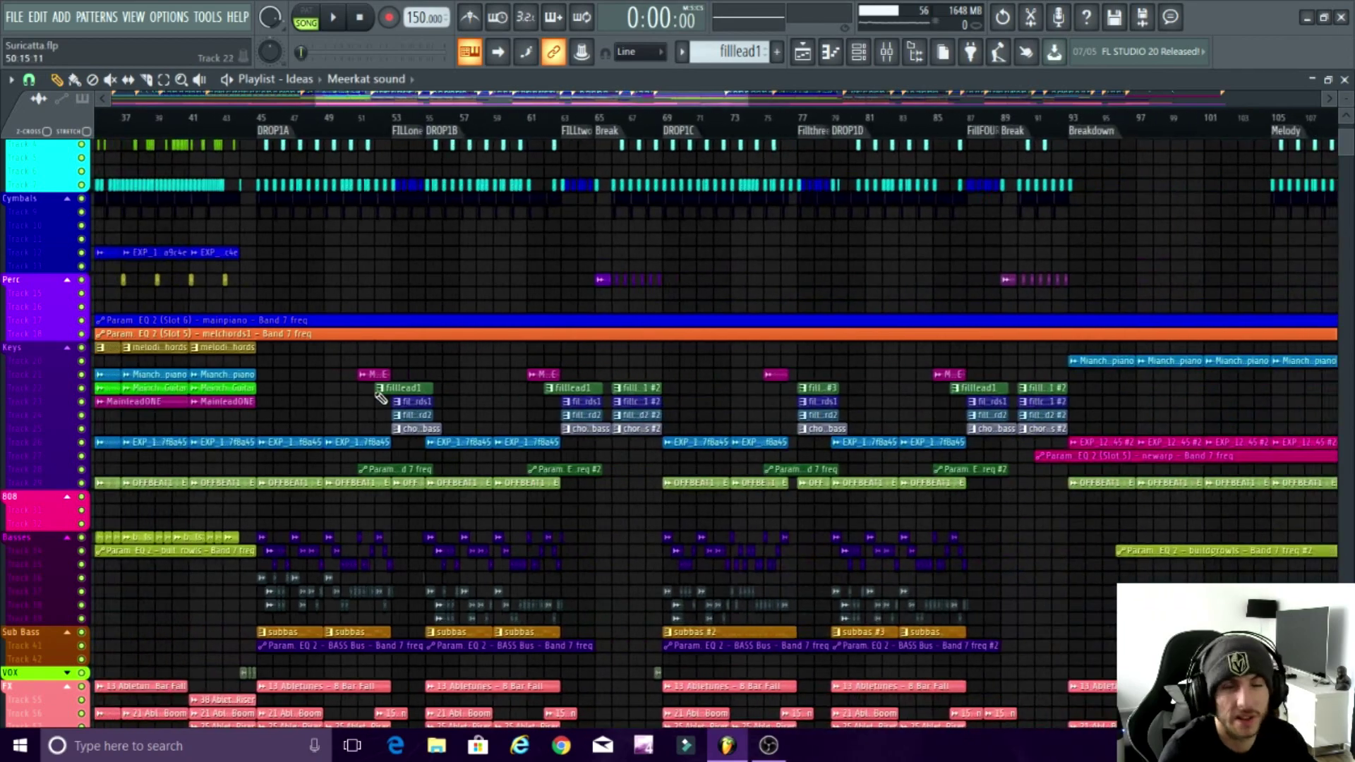
scroll(260, 266, down, 5)
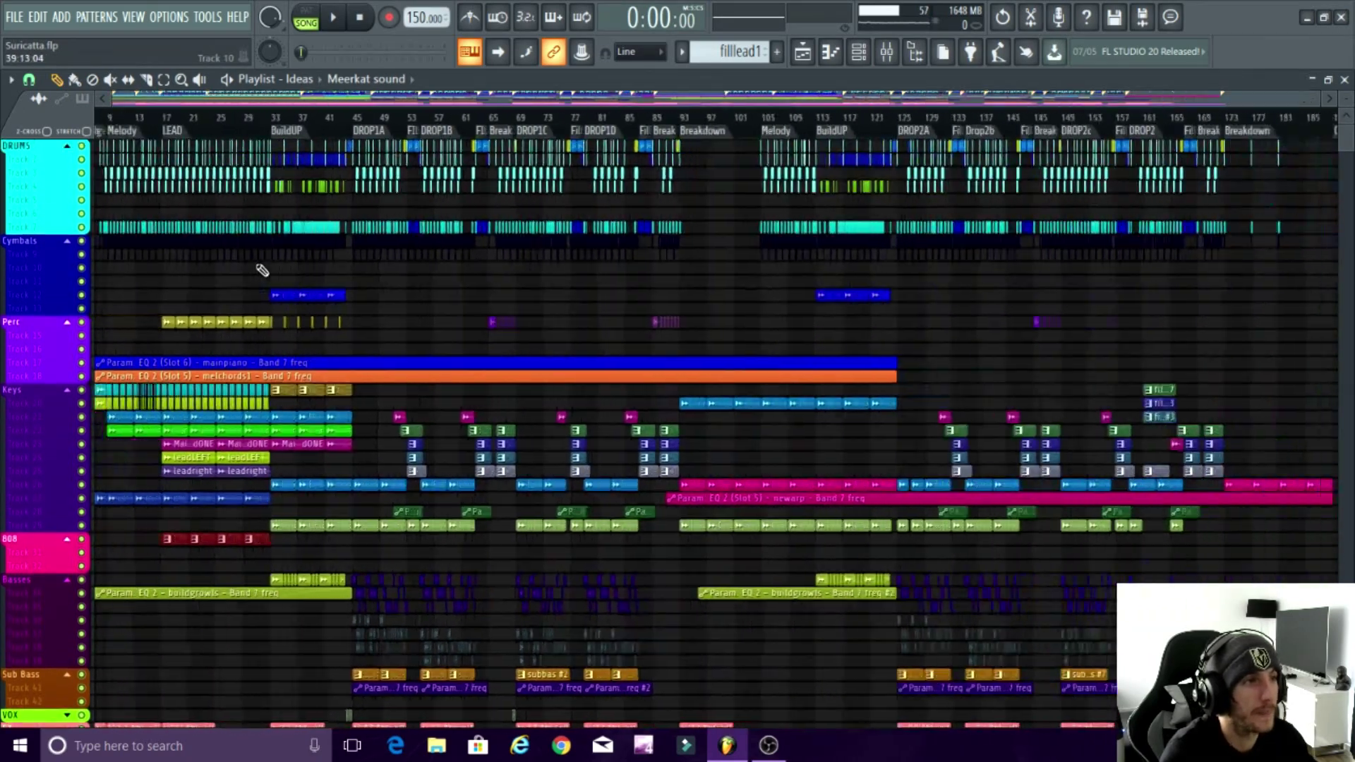
Step: Switch to the OBS recording window
click(766, 742)
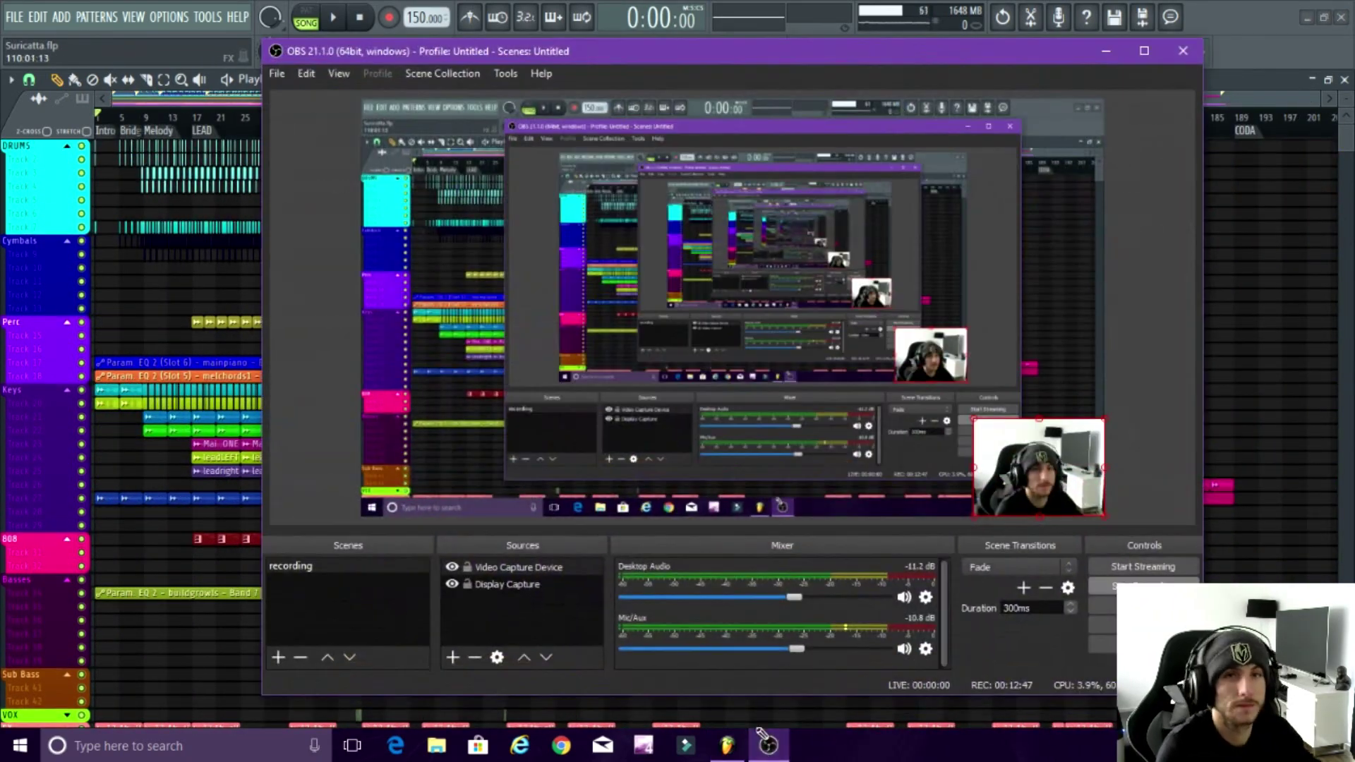